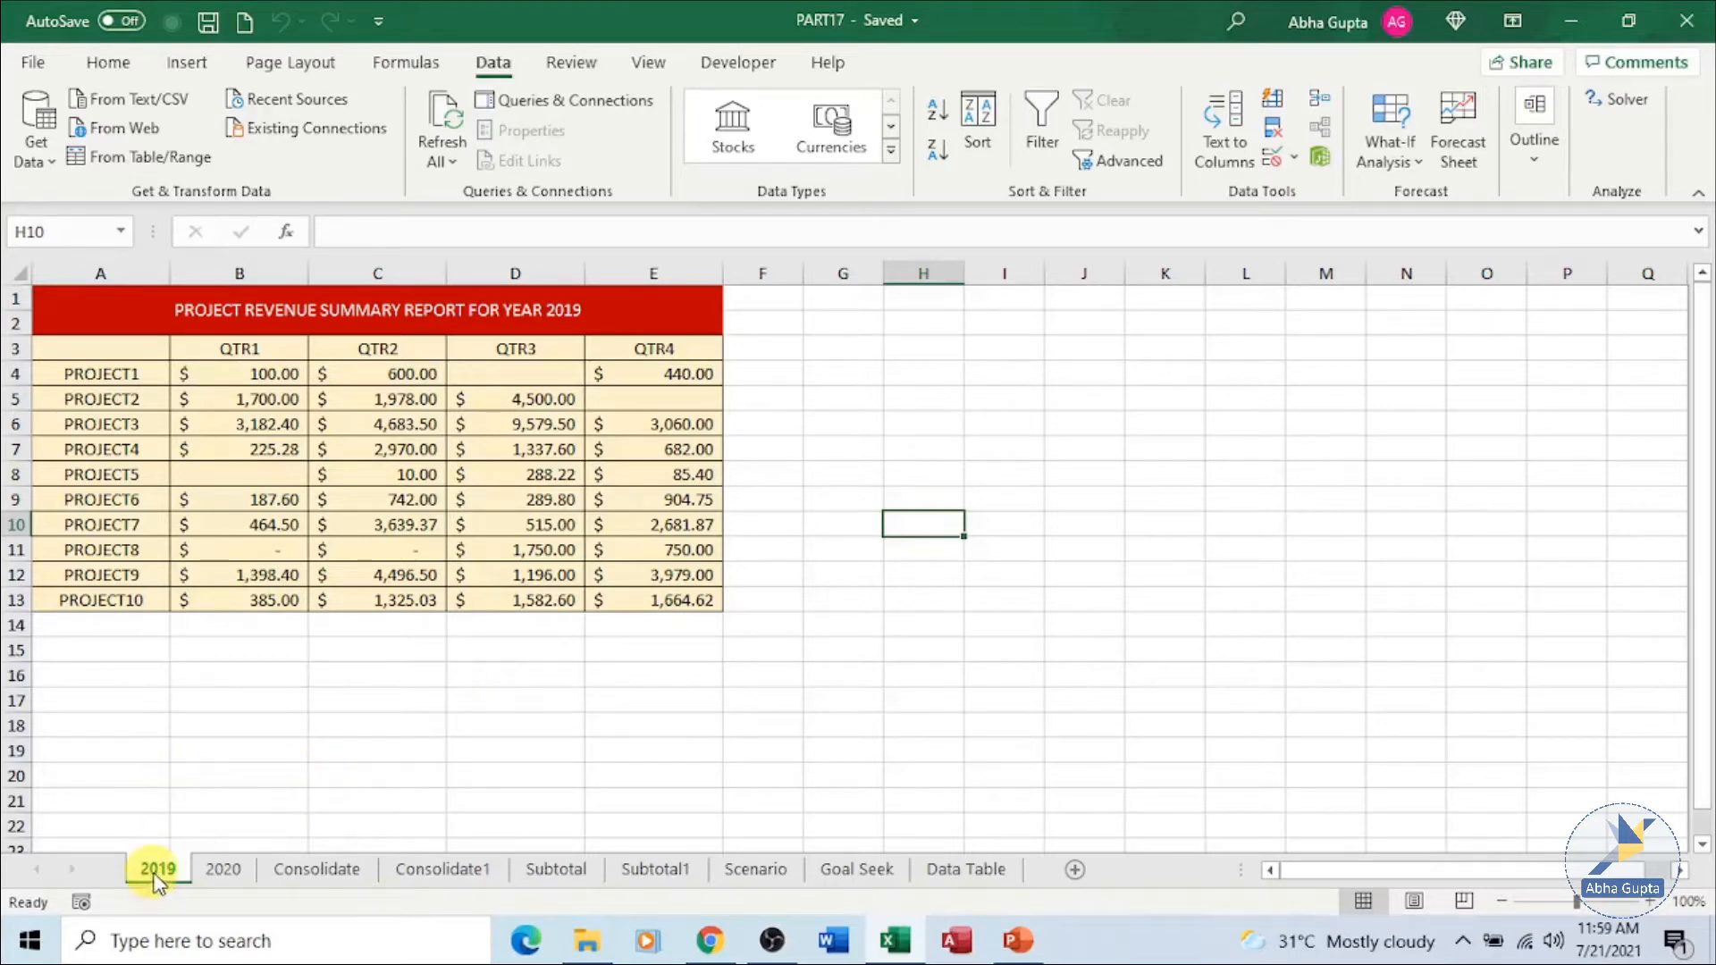
- Review the project revenue tables on the 2019 and 2020 sheets and the 2021 report layout on the Consolidate sheet
{"action": "left_click", "coordinate": [213, 871]}
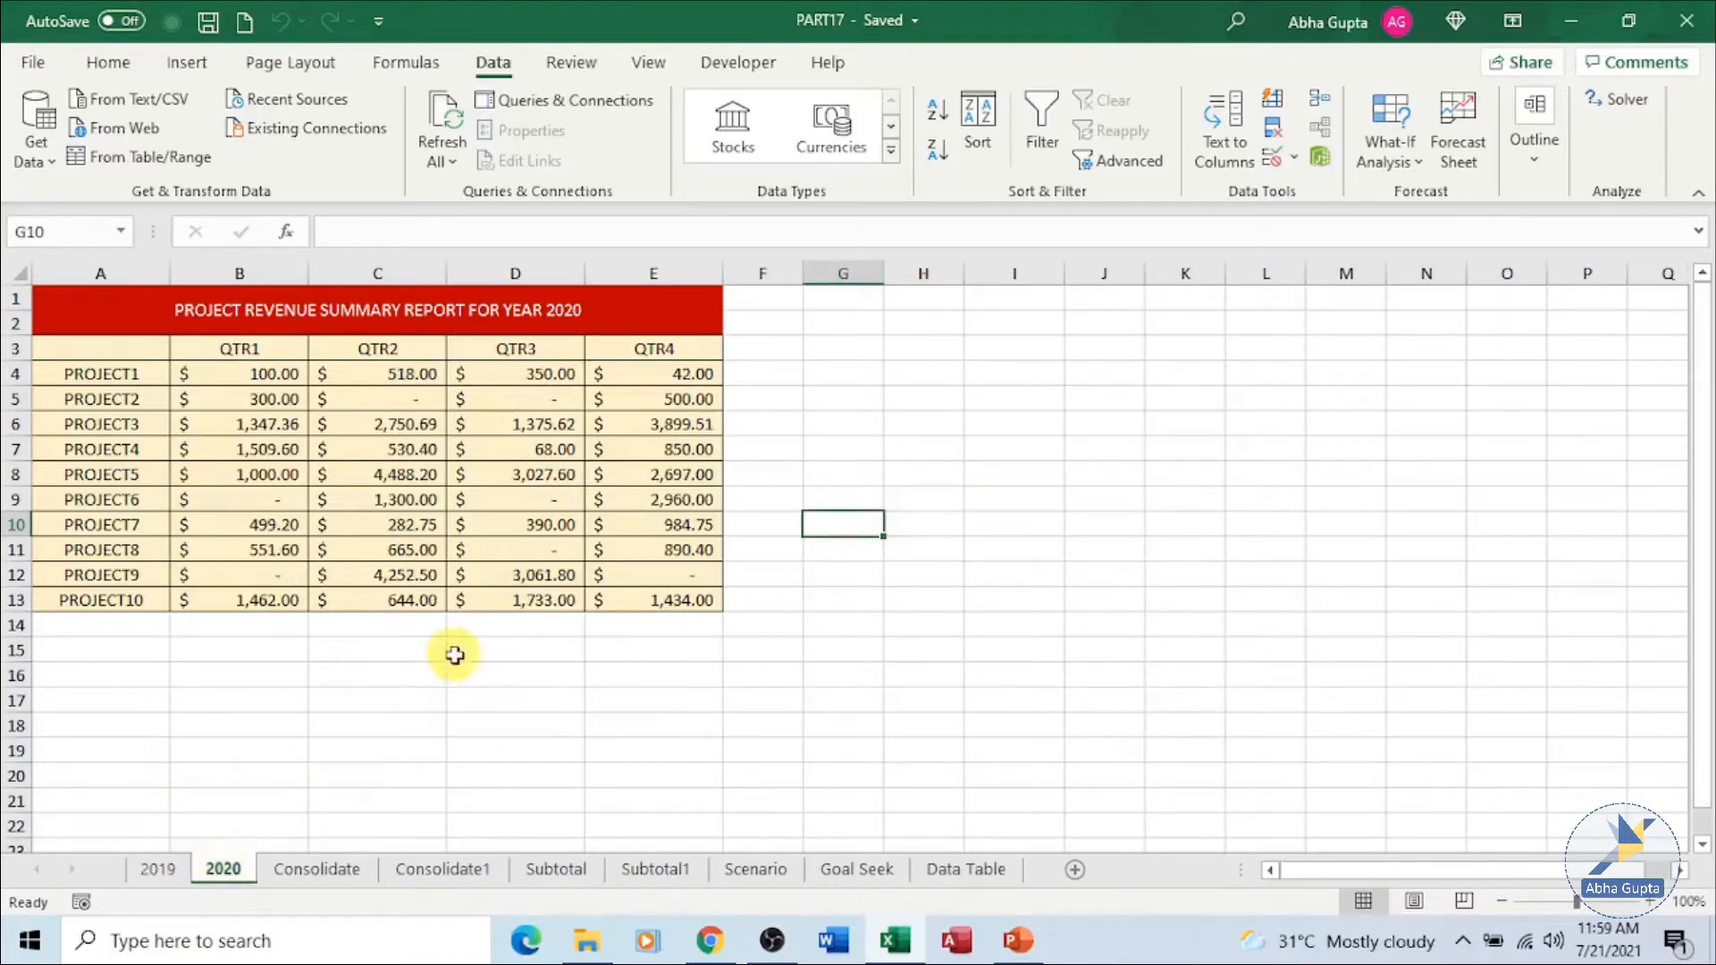
{"action": "left_click", "coordinate": [330, 877]}
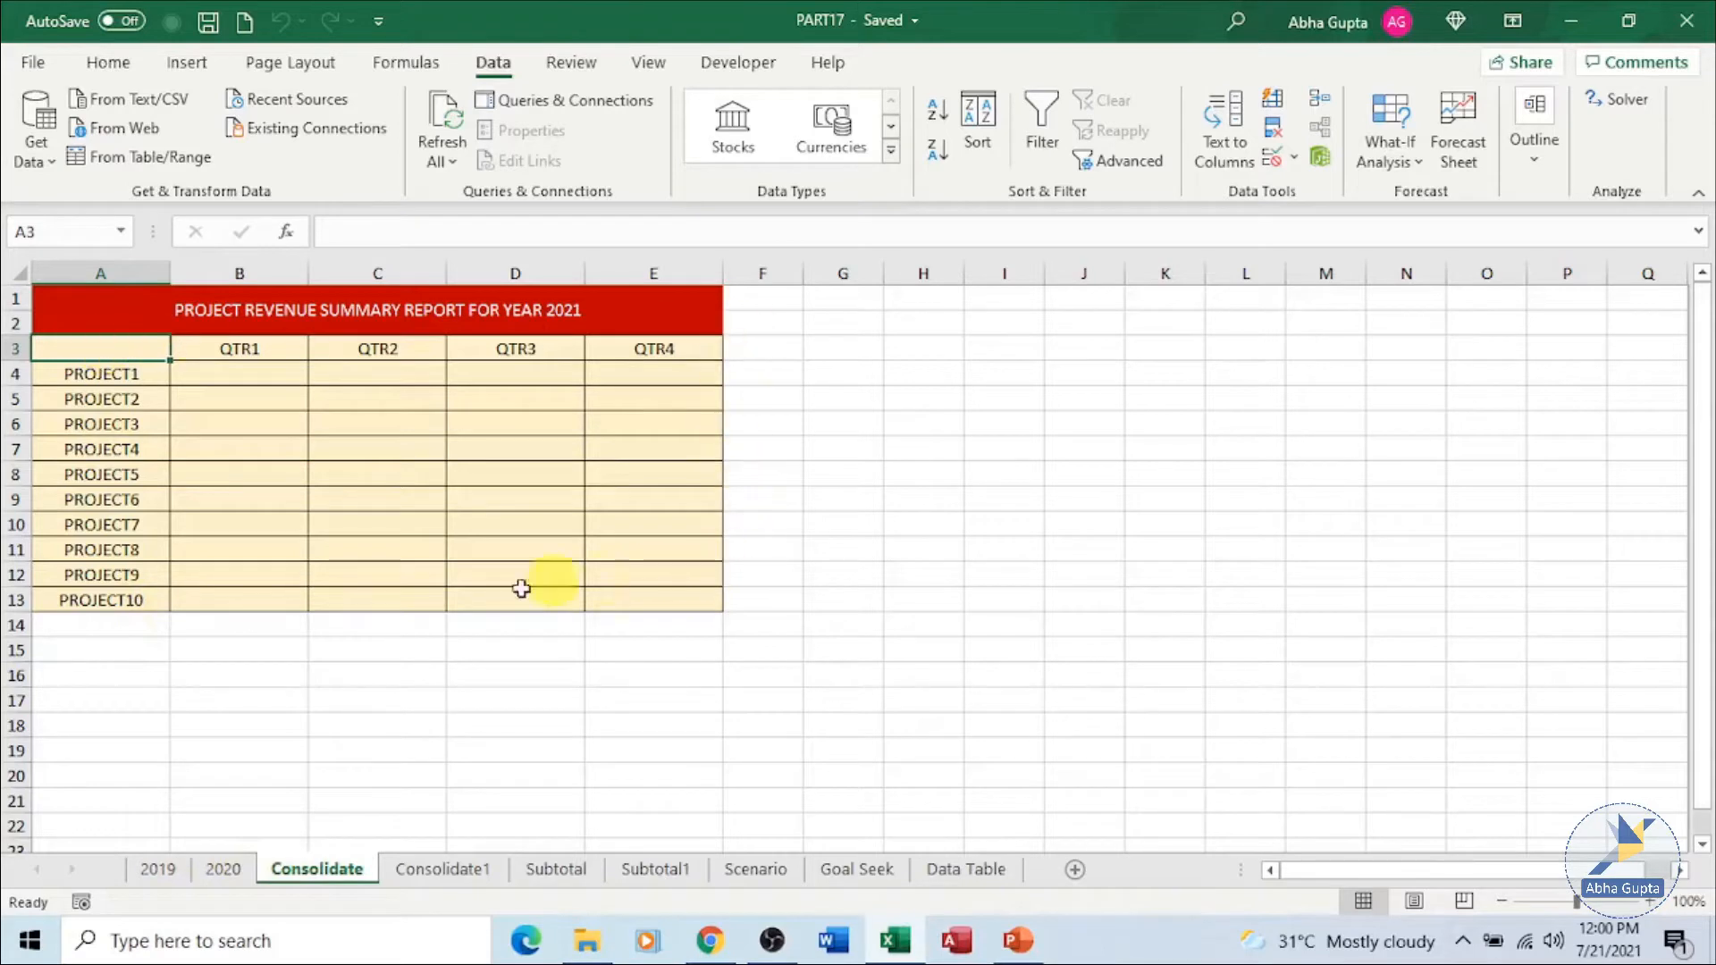
{"action": "left_click", "coordinate": [161, 871]}
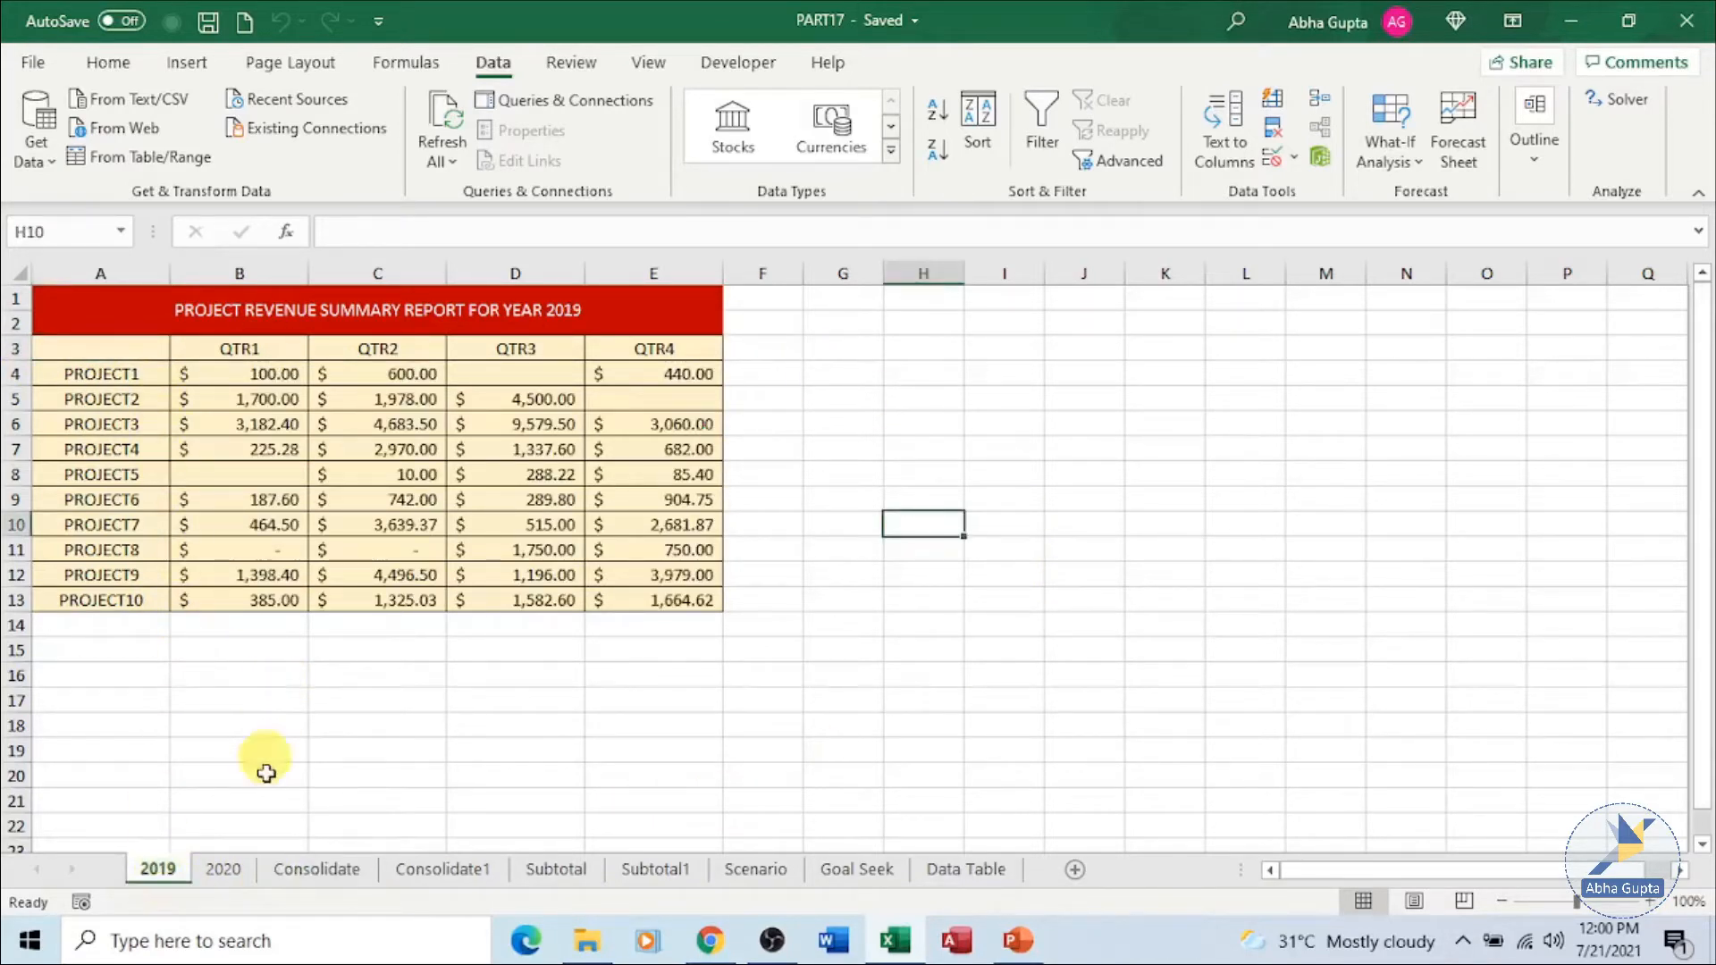
{"action": "left_click", "coordinate": [222, 869]}
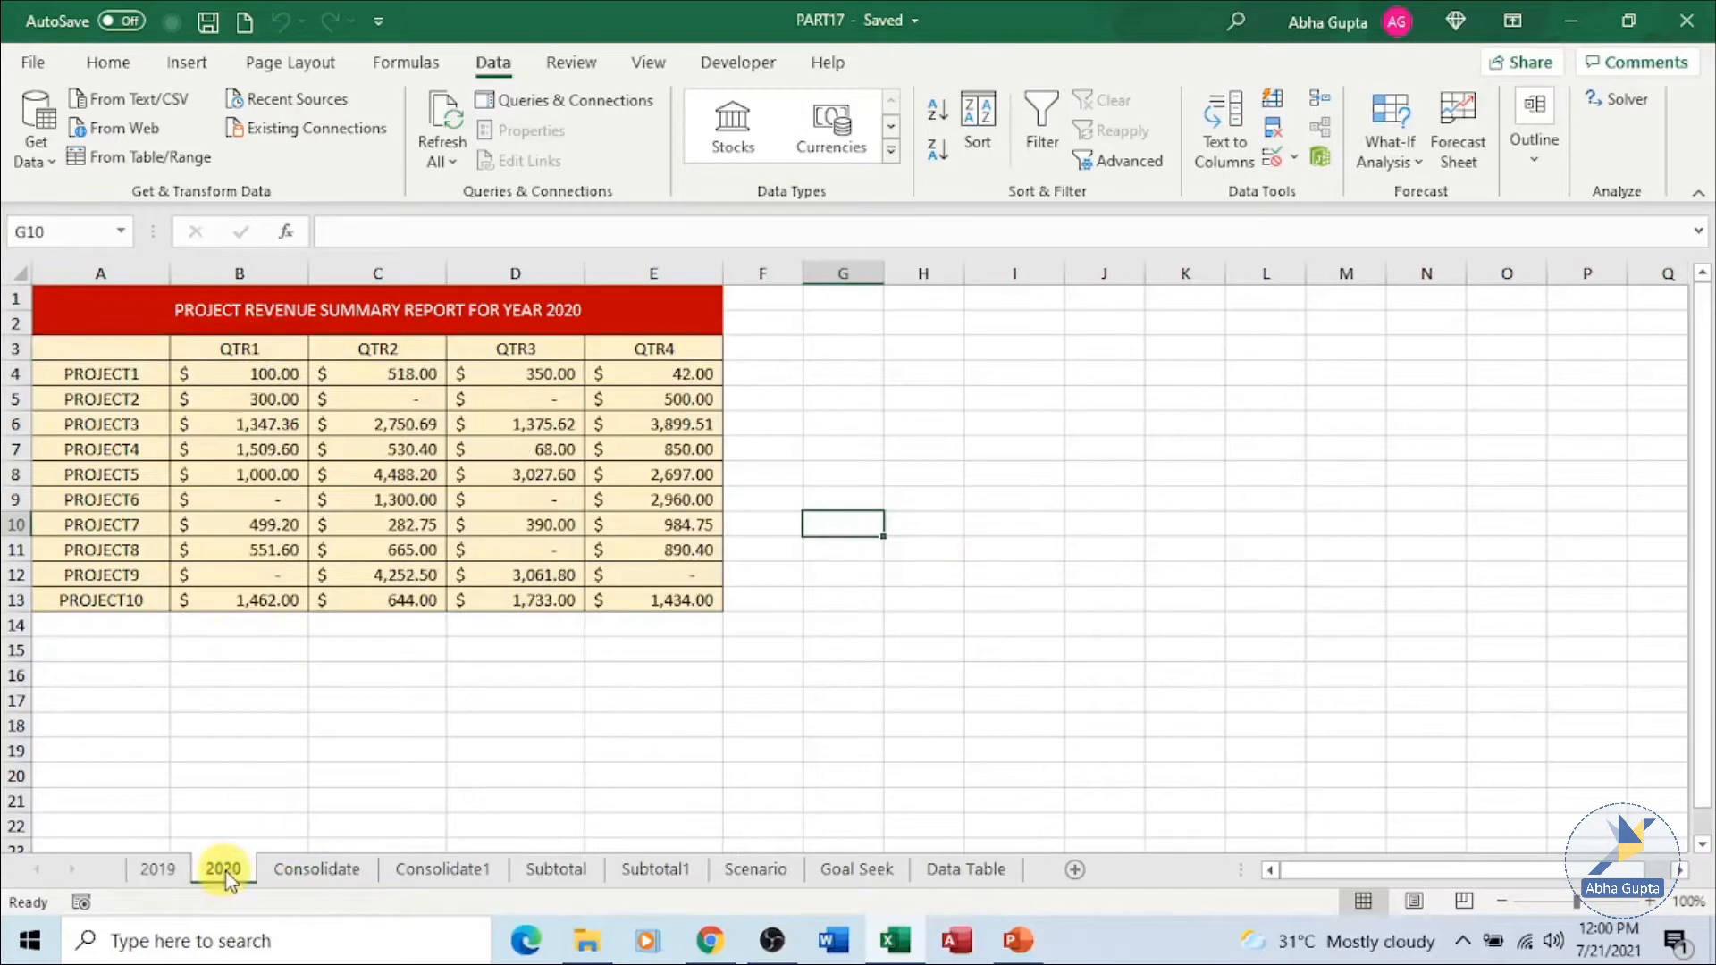
- Start a data consolidation at cell A3 of the Consolidate sheet using the Sum function
{"action": "left_click", "coordinate": [305, 867]}
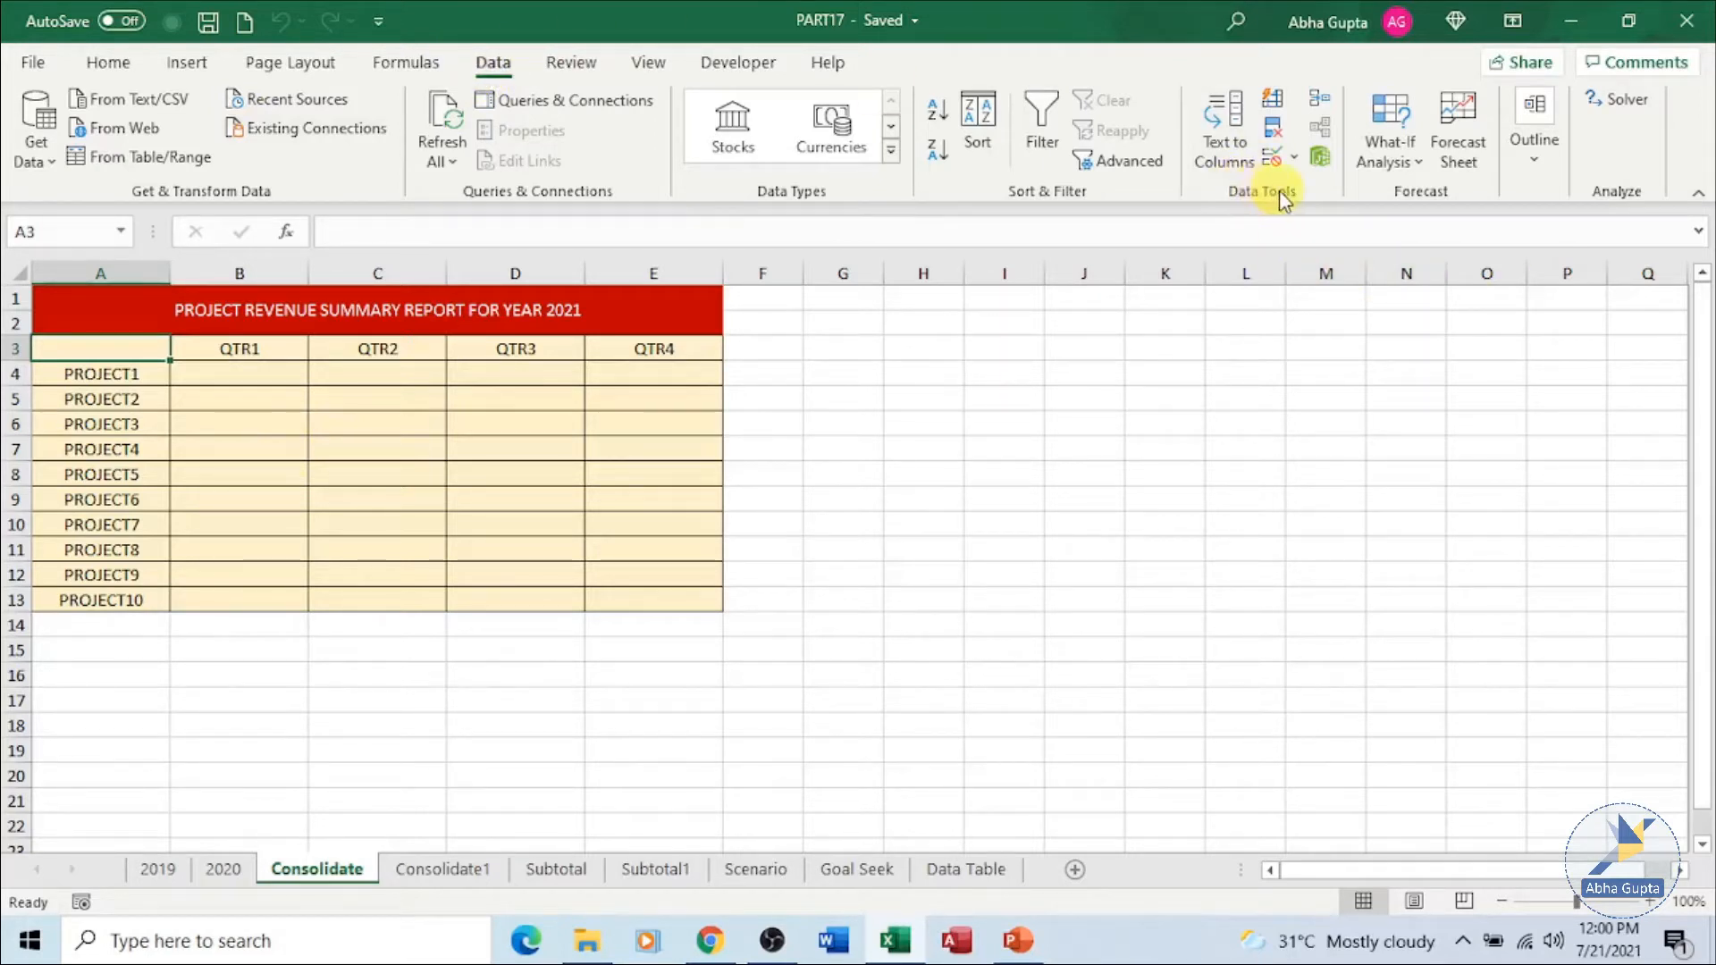
{"action": "left_click", "coordinate": [1320, 103]}
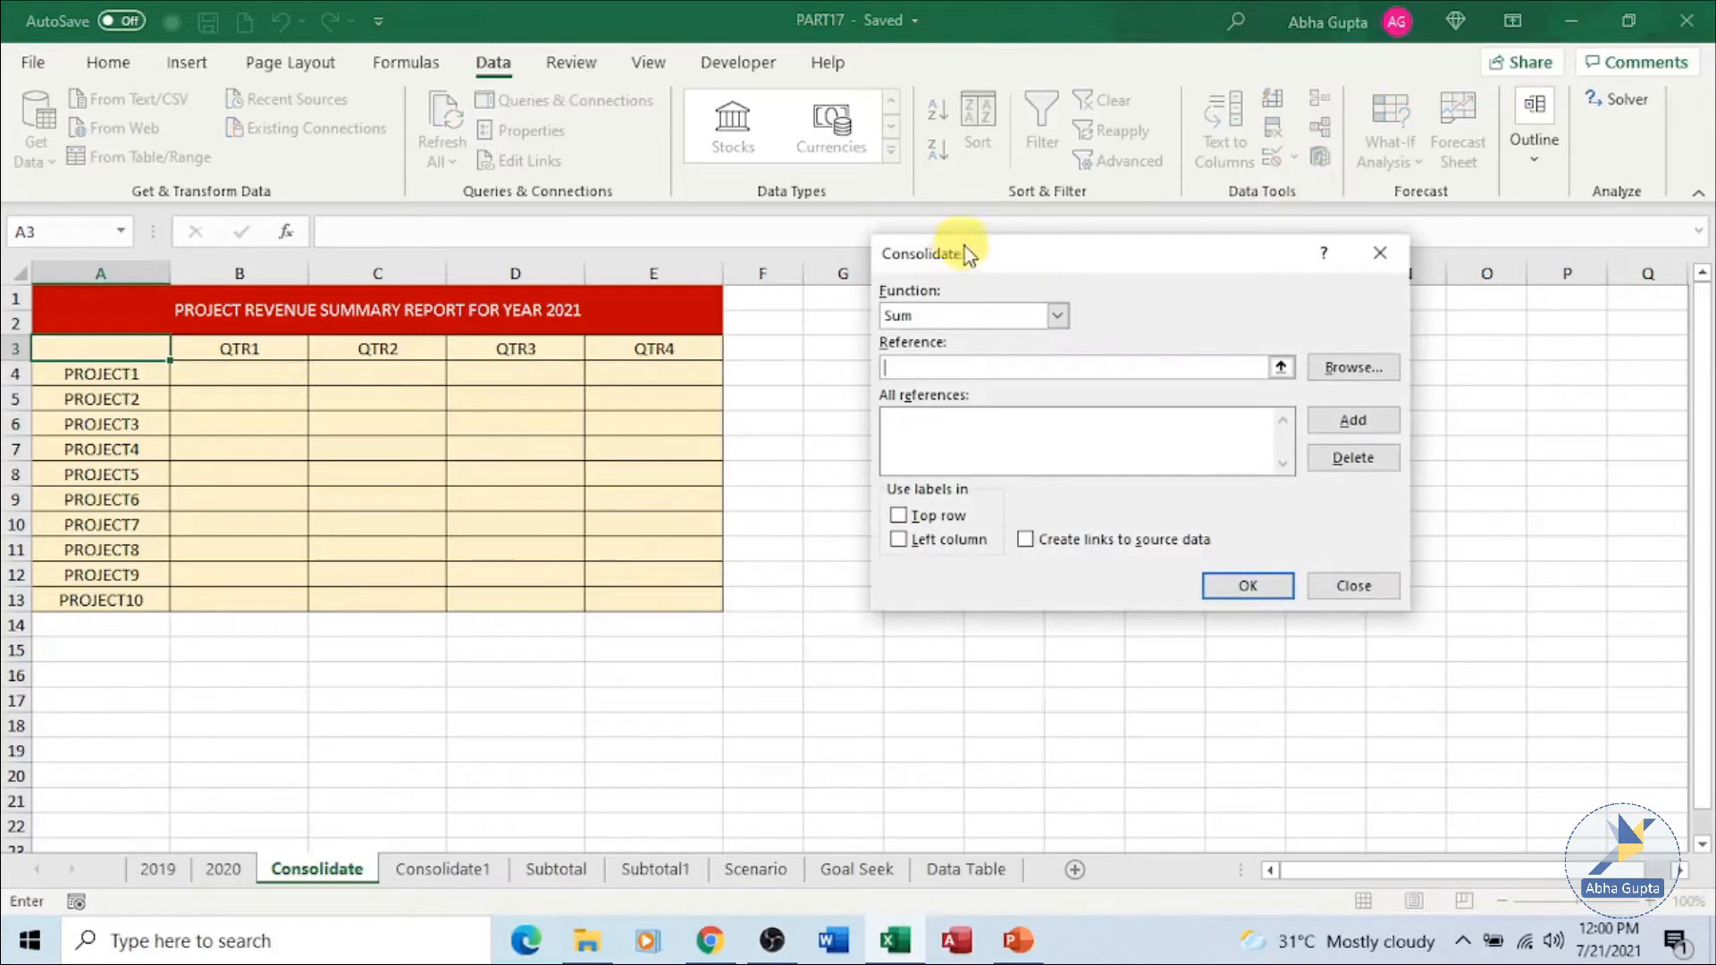
{"action": "left_click_drag", "start_coordinate": [967, 255], "coordinate": [953, 320]}
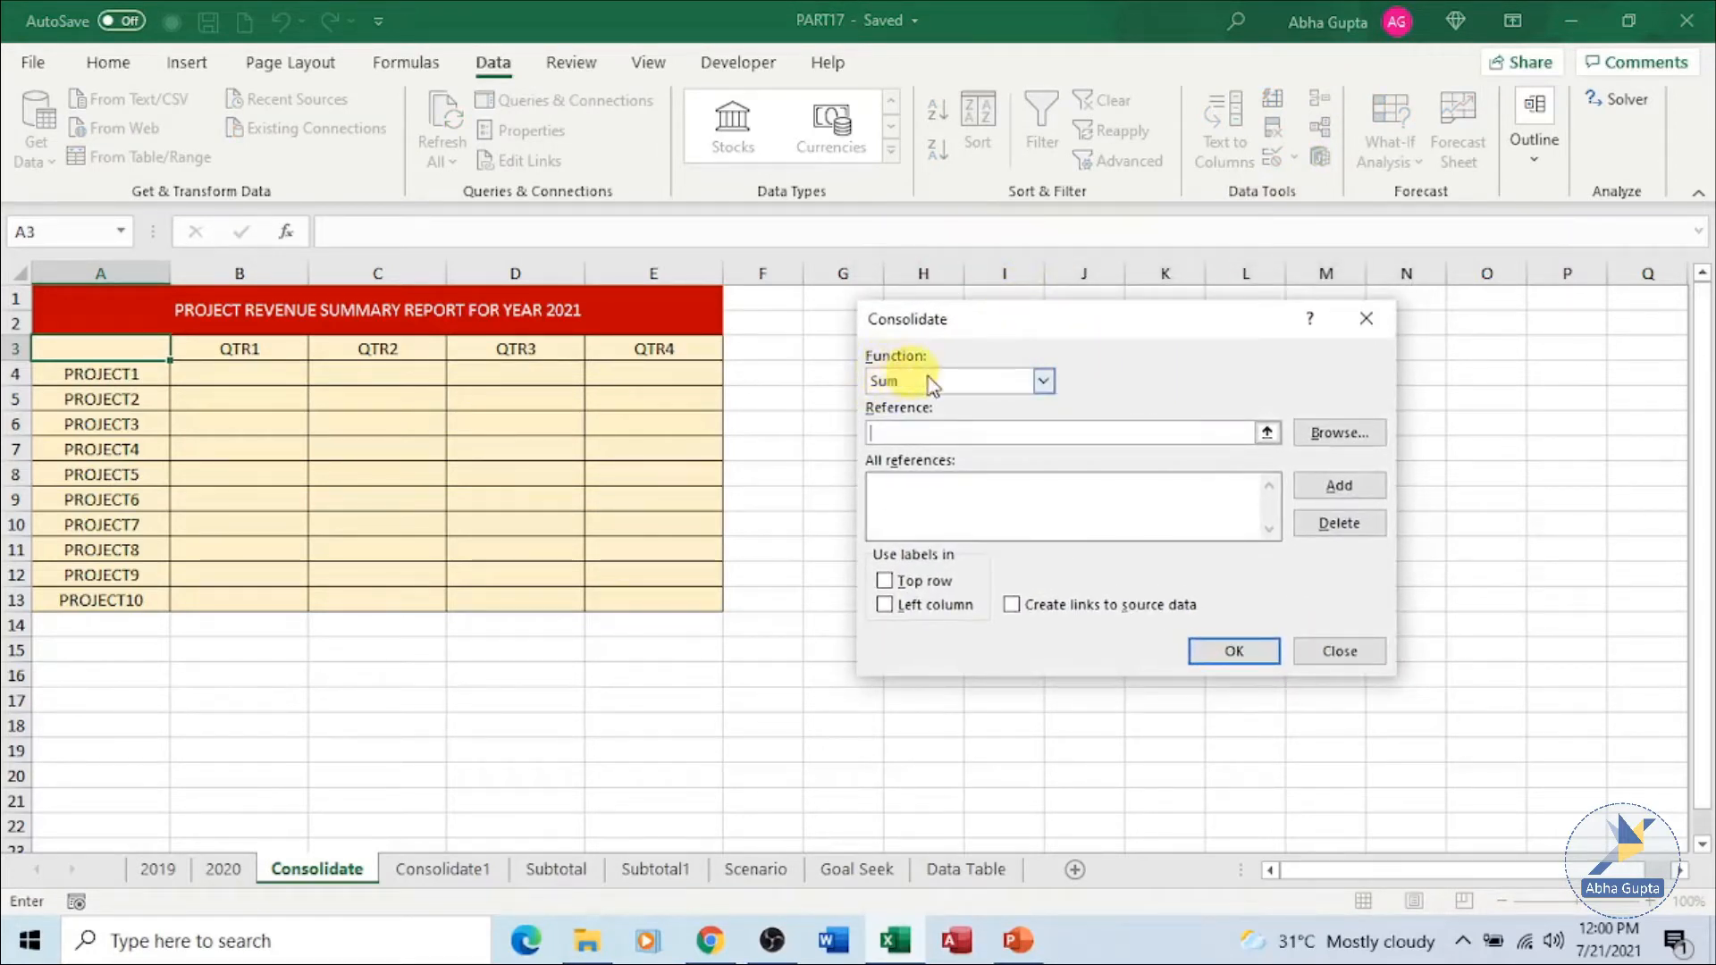
{"action": "left_click", "coordinate": [1043, 382]}
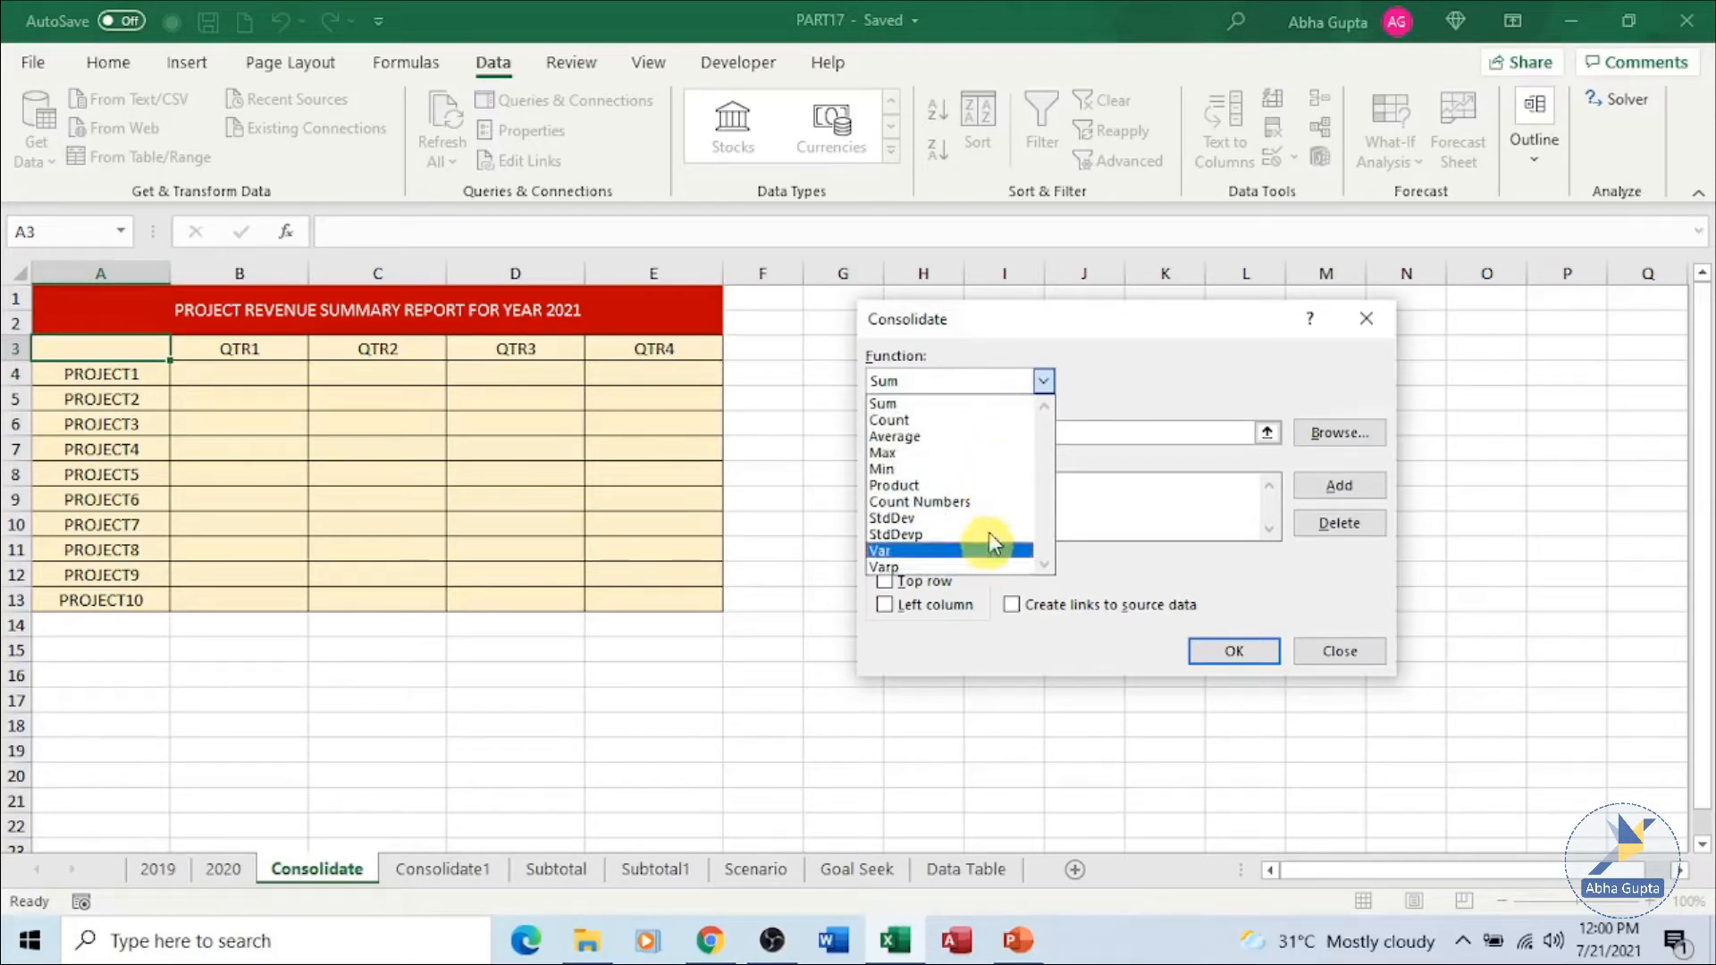
{"action": "left_click", "coordinate": [969, 403]}
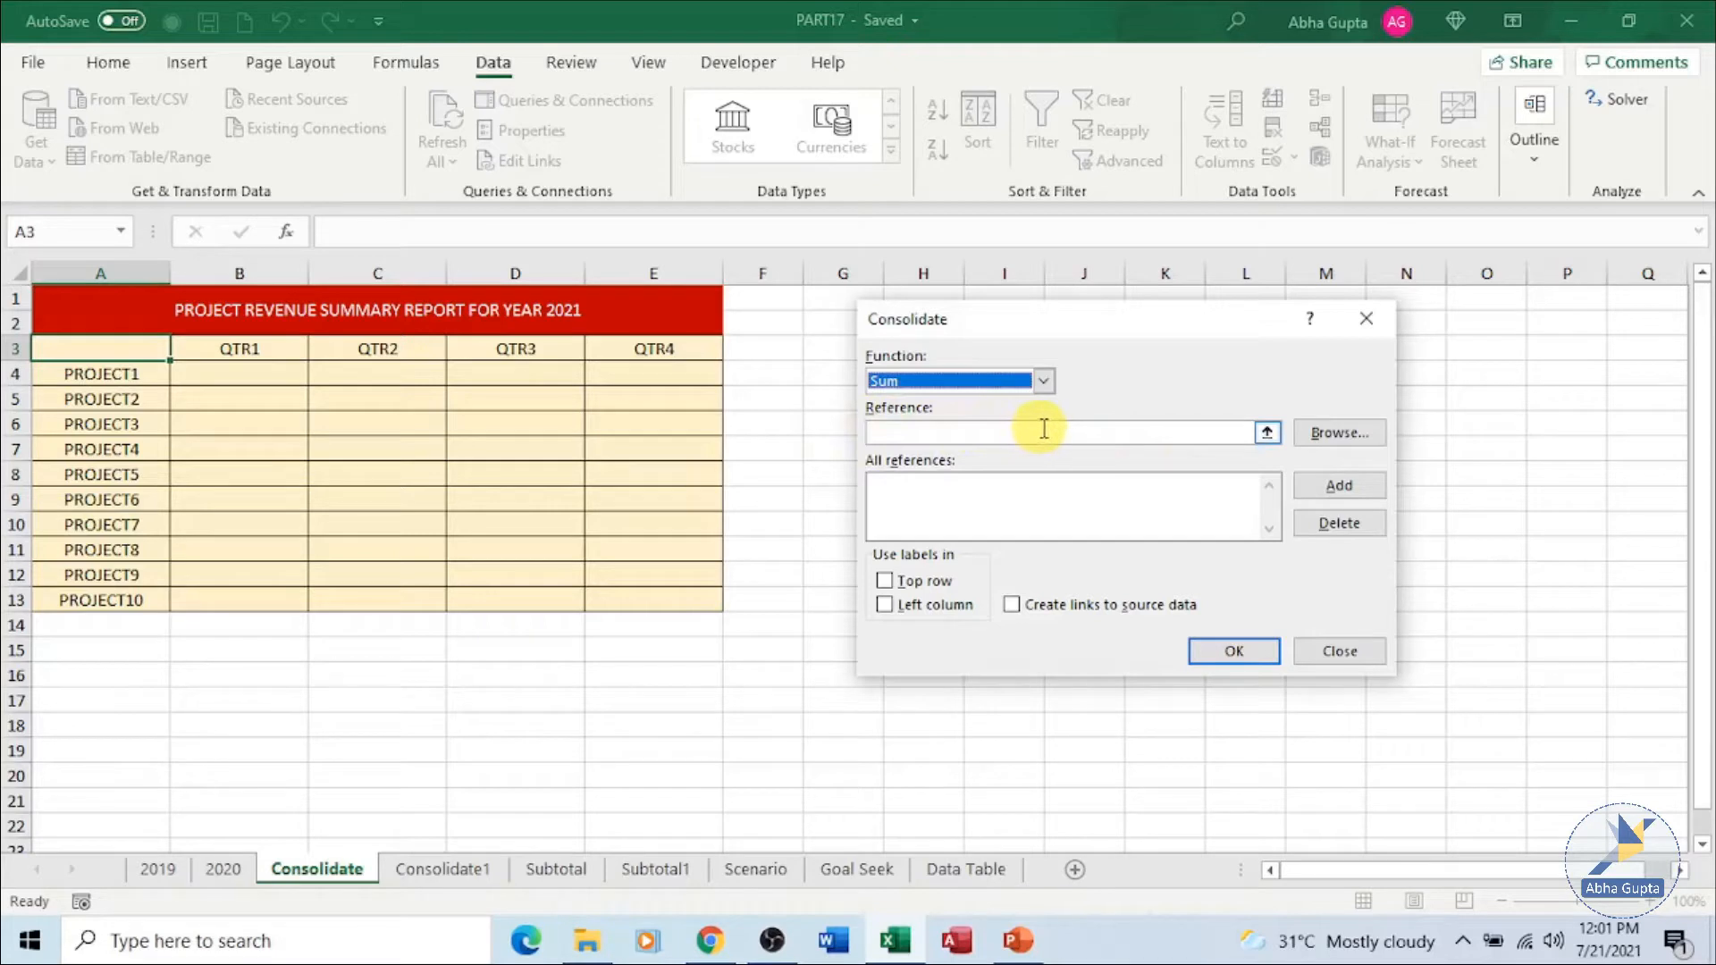
- Add the range A3:E13 of the 2019 sheet to the consolidation references
{"action": "left_click", "coordinate": [1267, 433]}
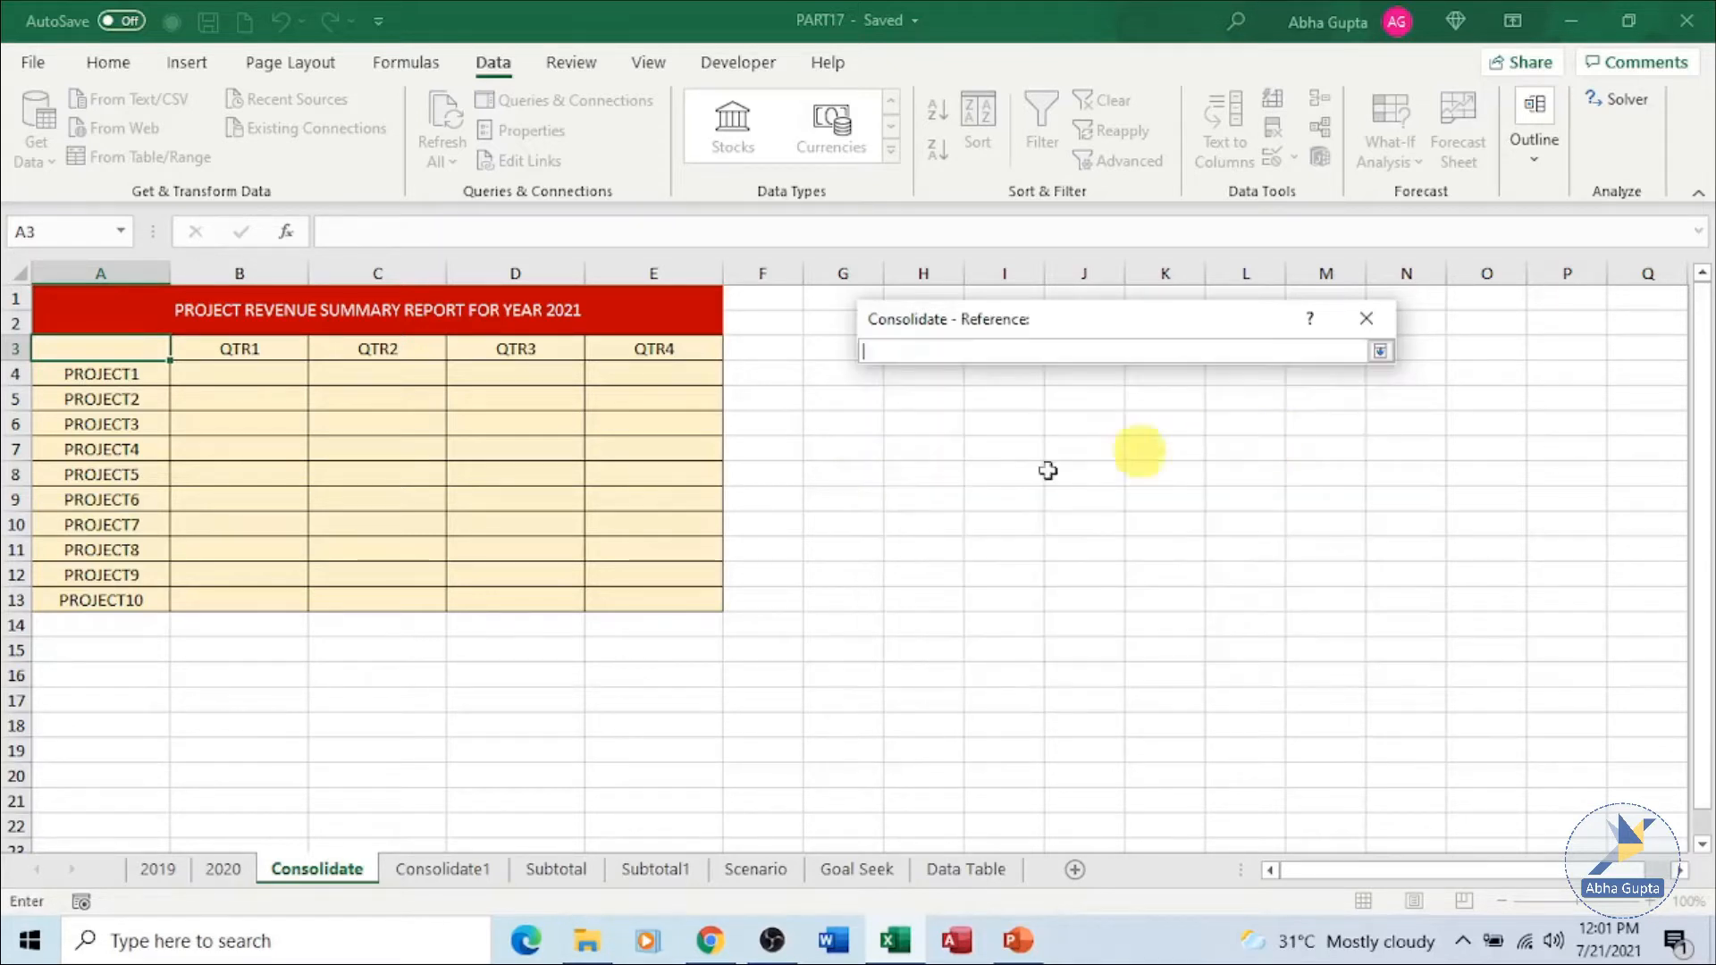
{"action": "left_click", "coordinate": [147, 871]}
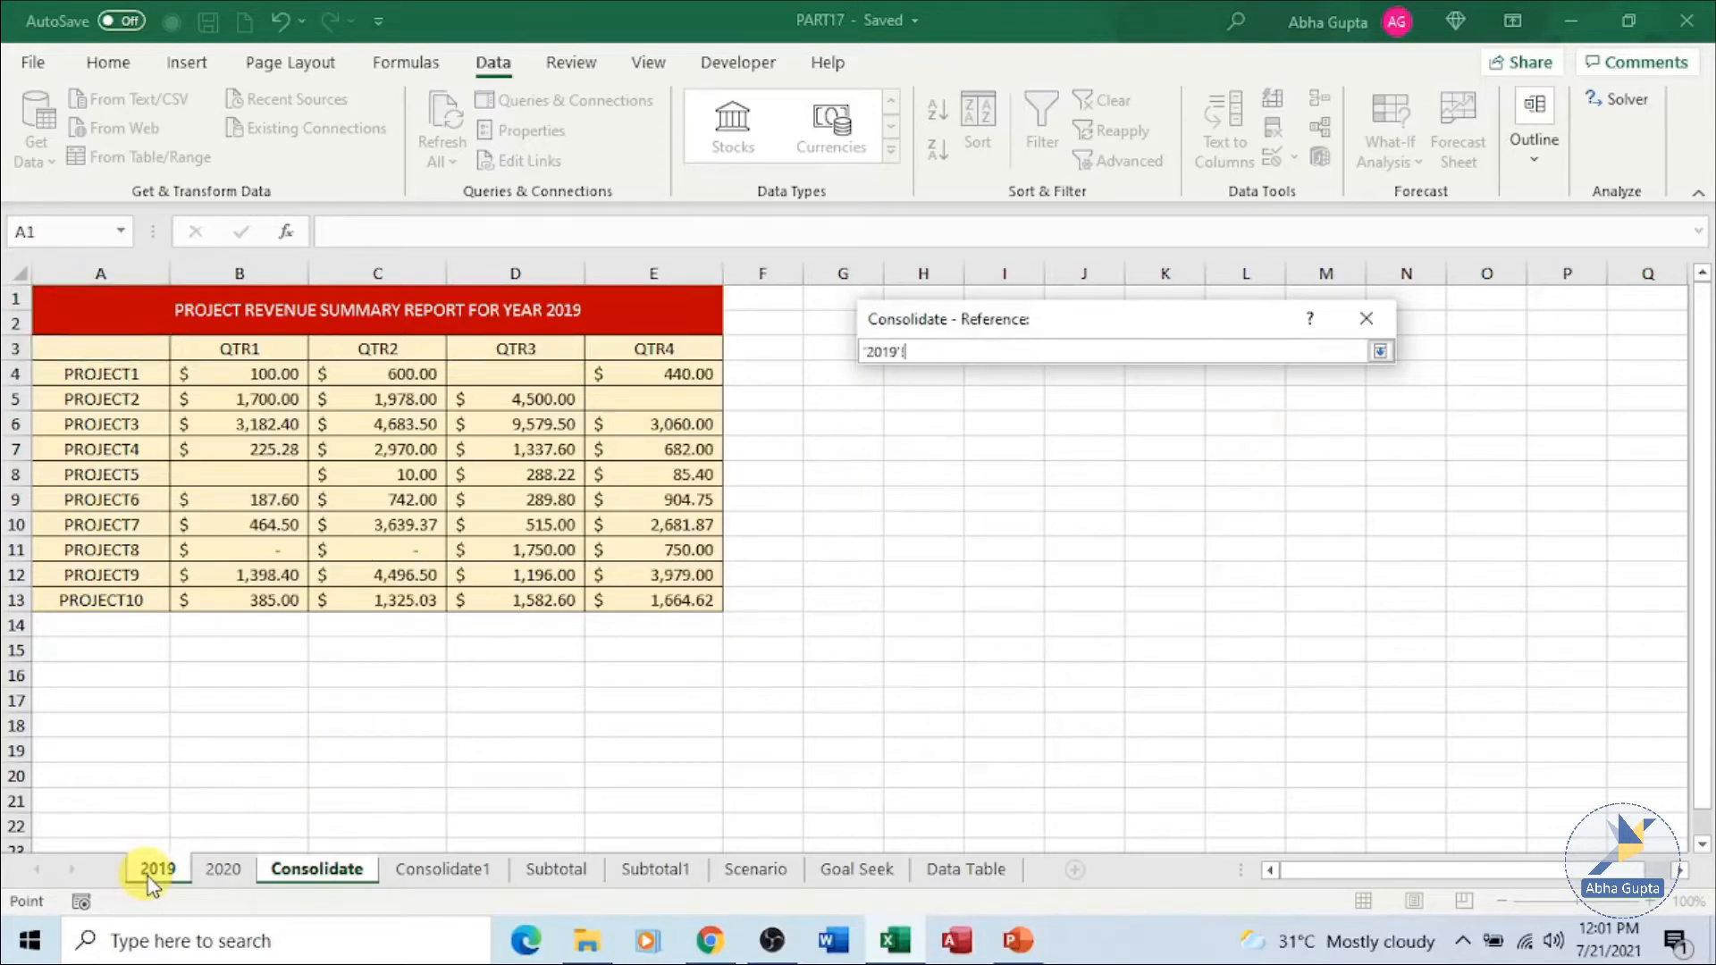
{"action": "left_click_drag", "start_coordinate": [55, 351], "coordinate": [626, 605]}
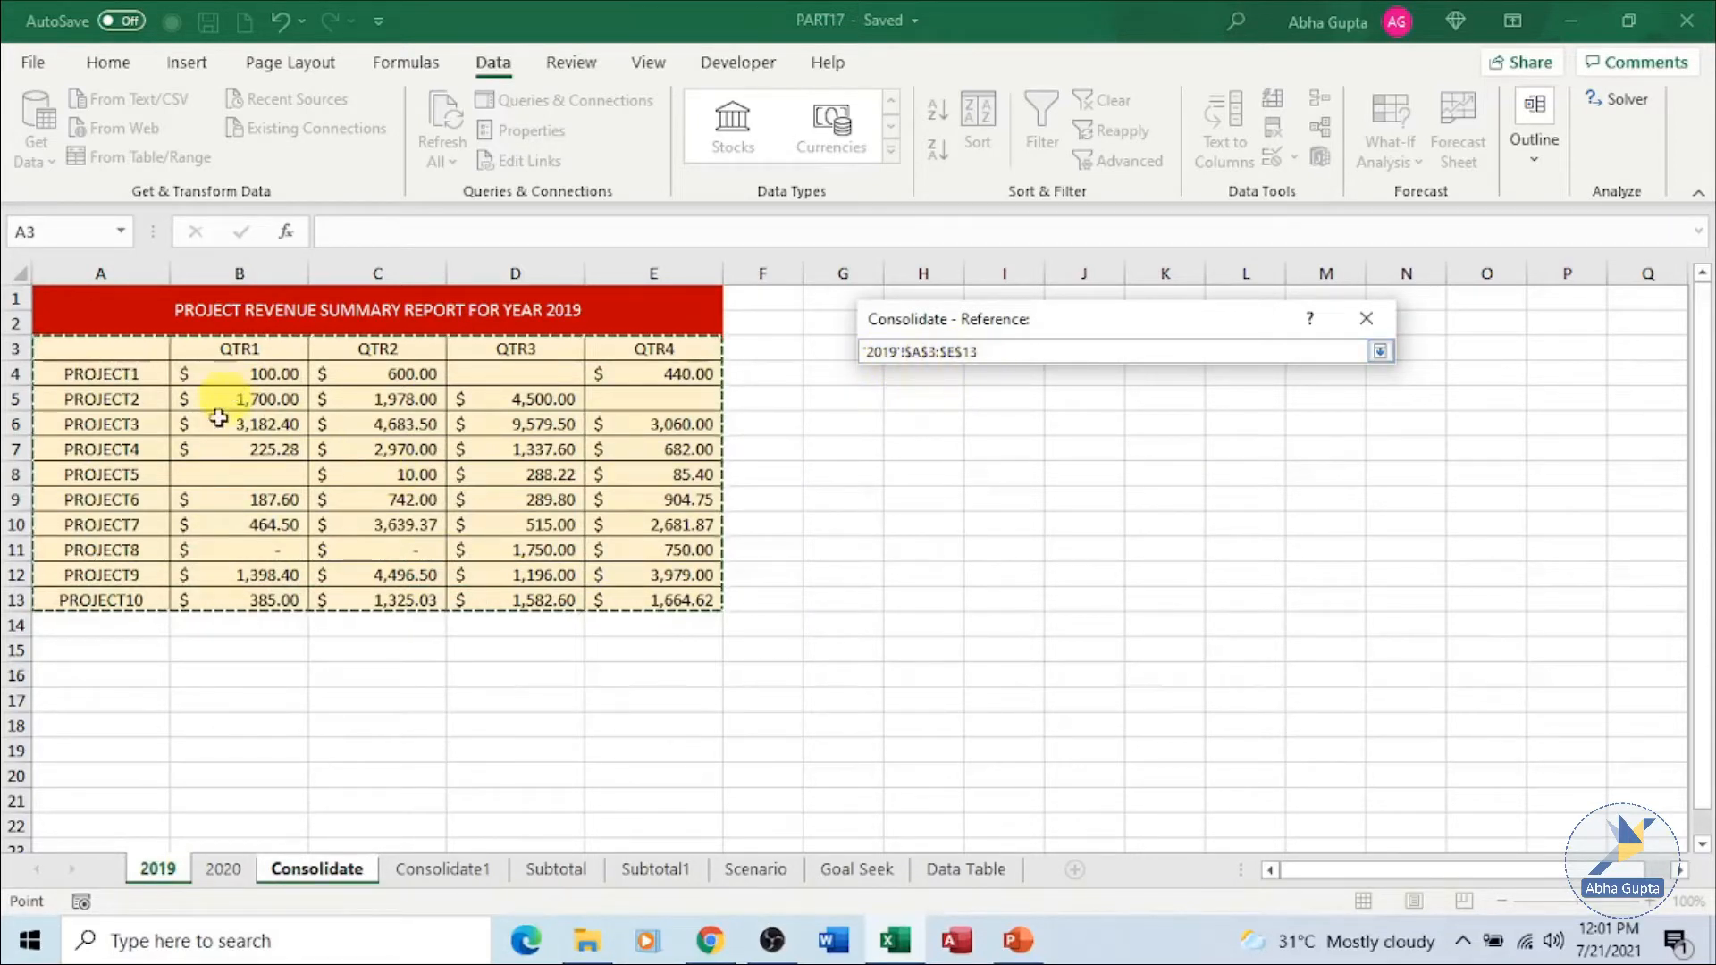
{"action": "left_click", "coordinate": [1381, 352]}
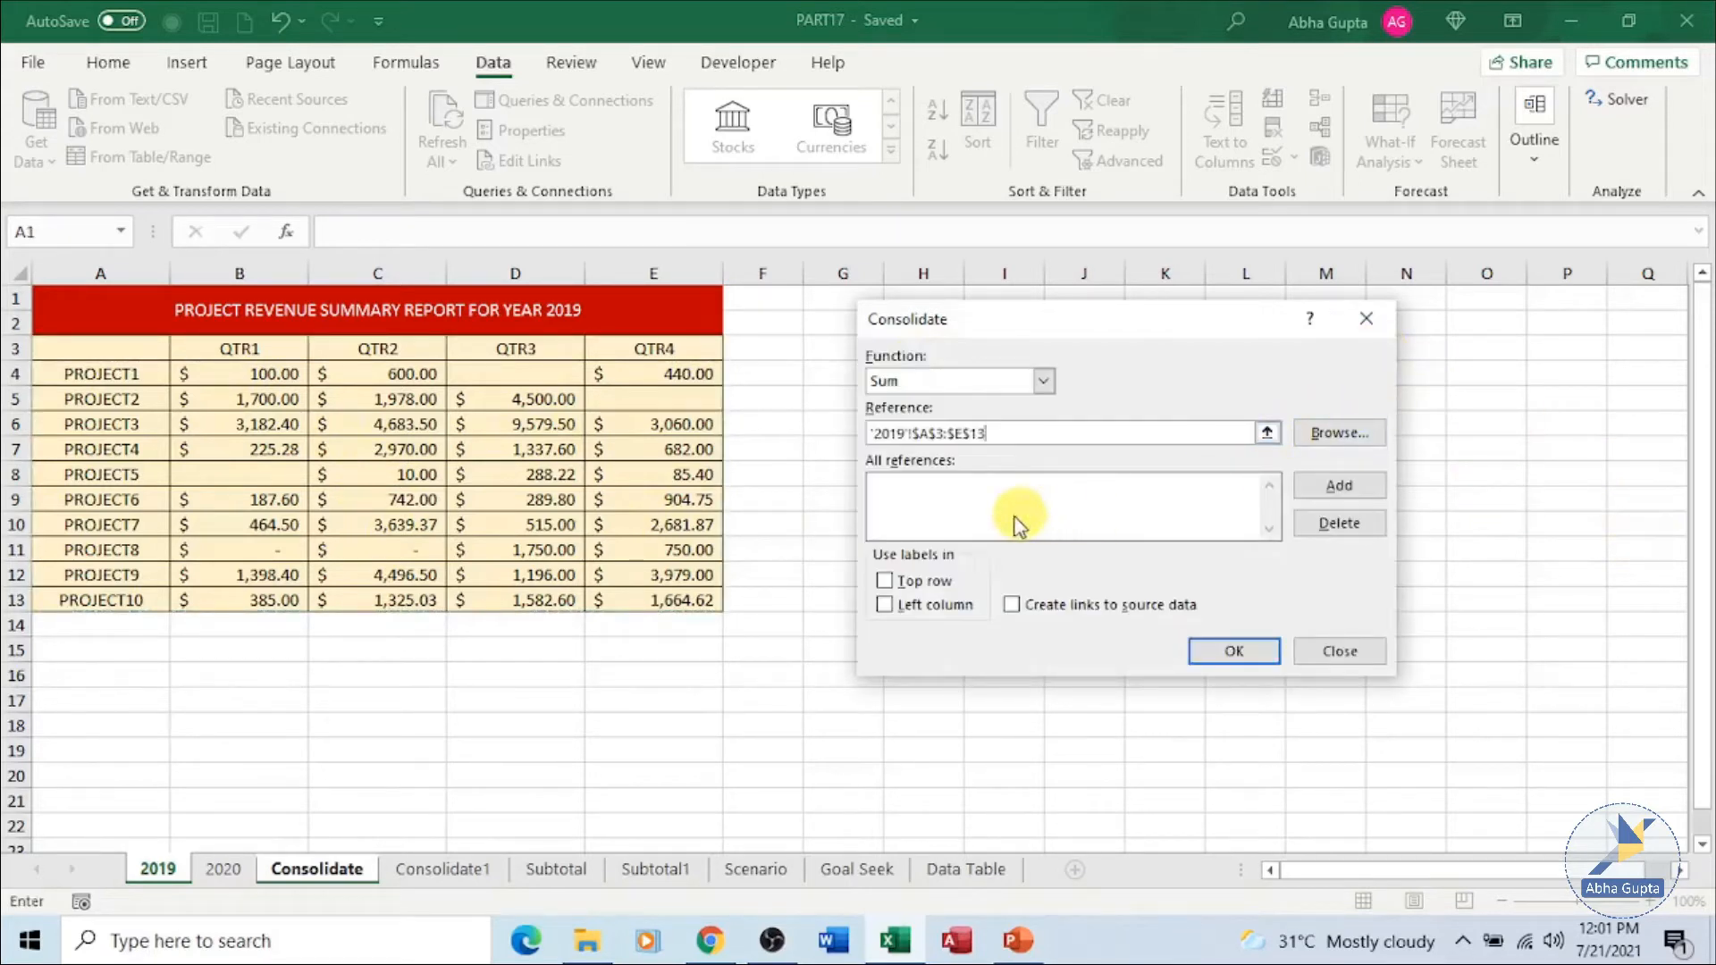
{"action": "left_click", "coordinate": [1334, 493]}
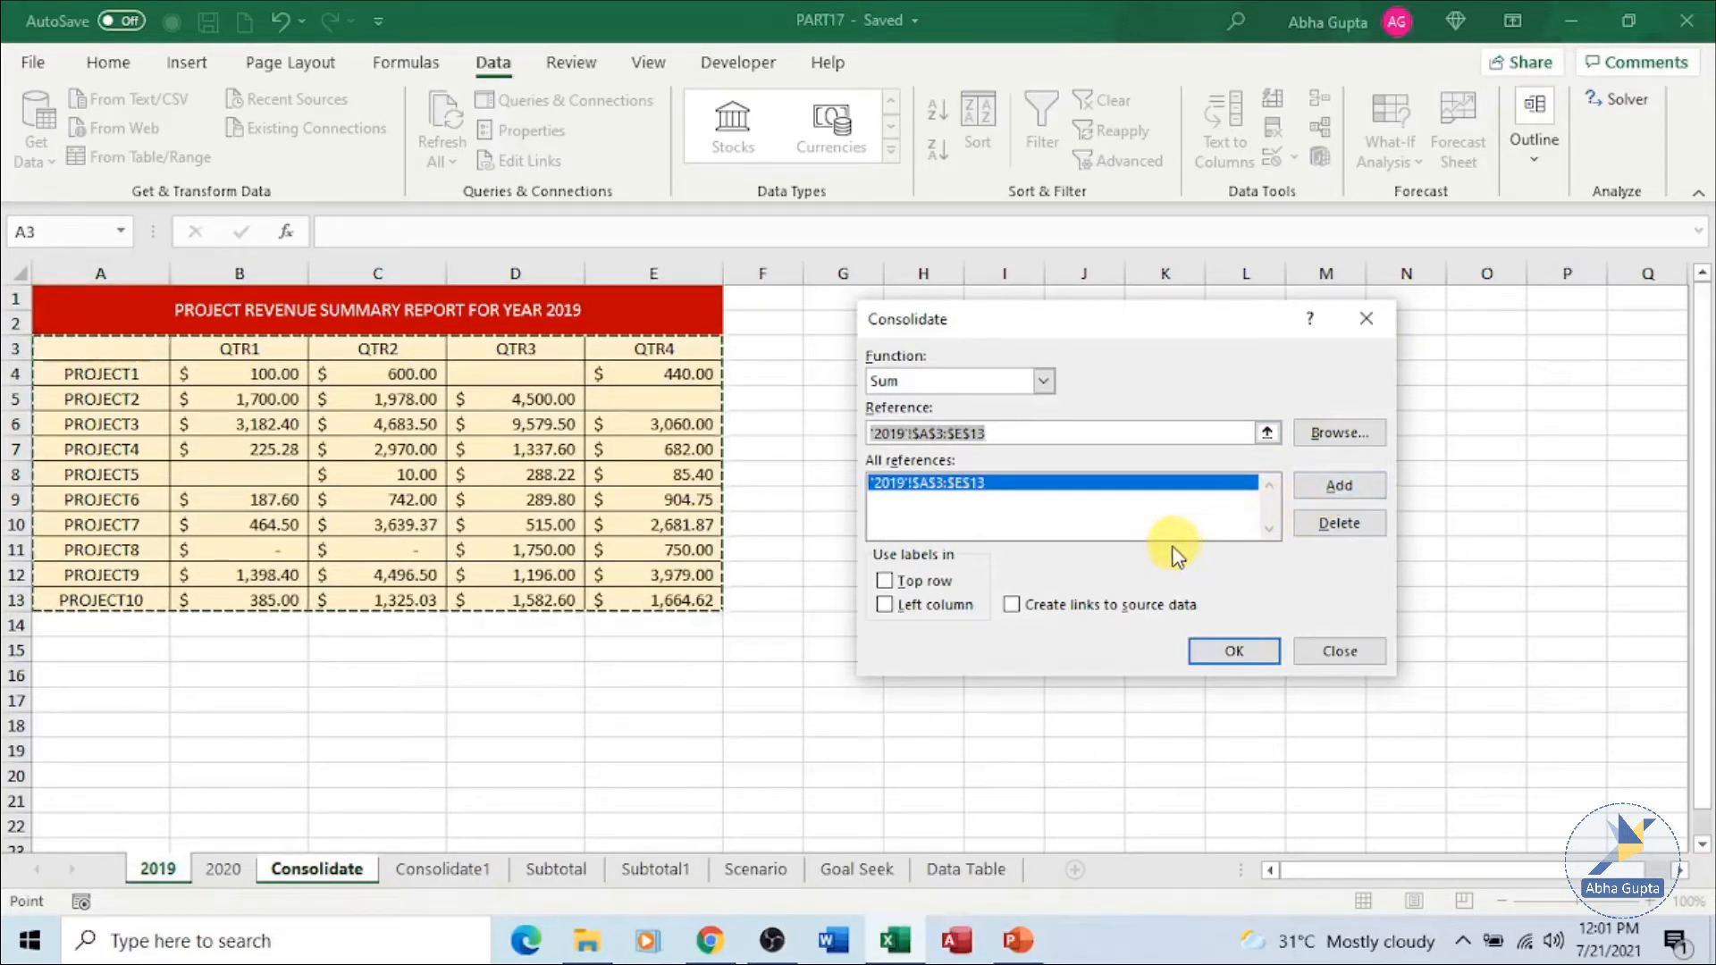
- Add the range A3:E13 of the 2020 sheet as another consolidation reference
{"action": "left_click", "coordinate": [1266, 432]}
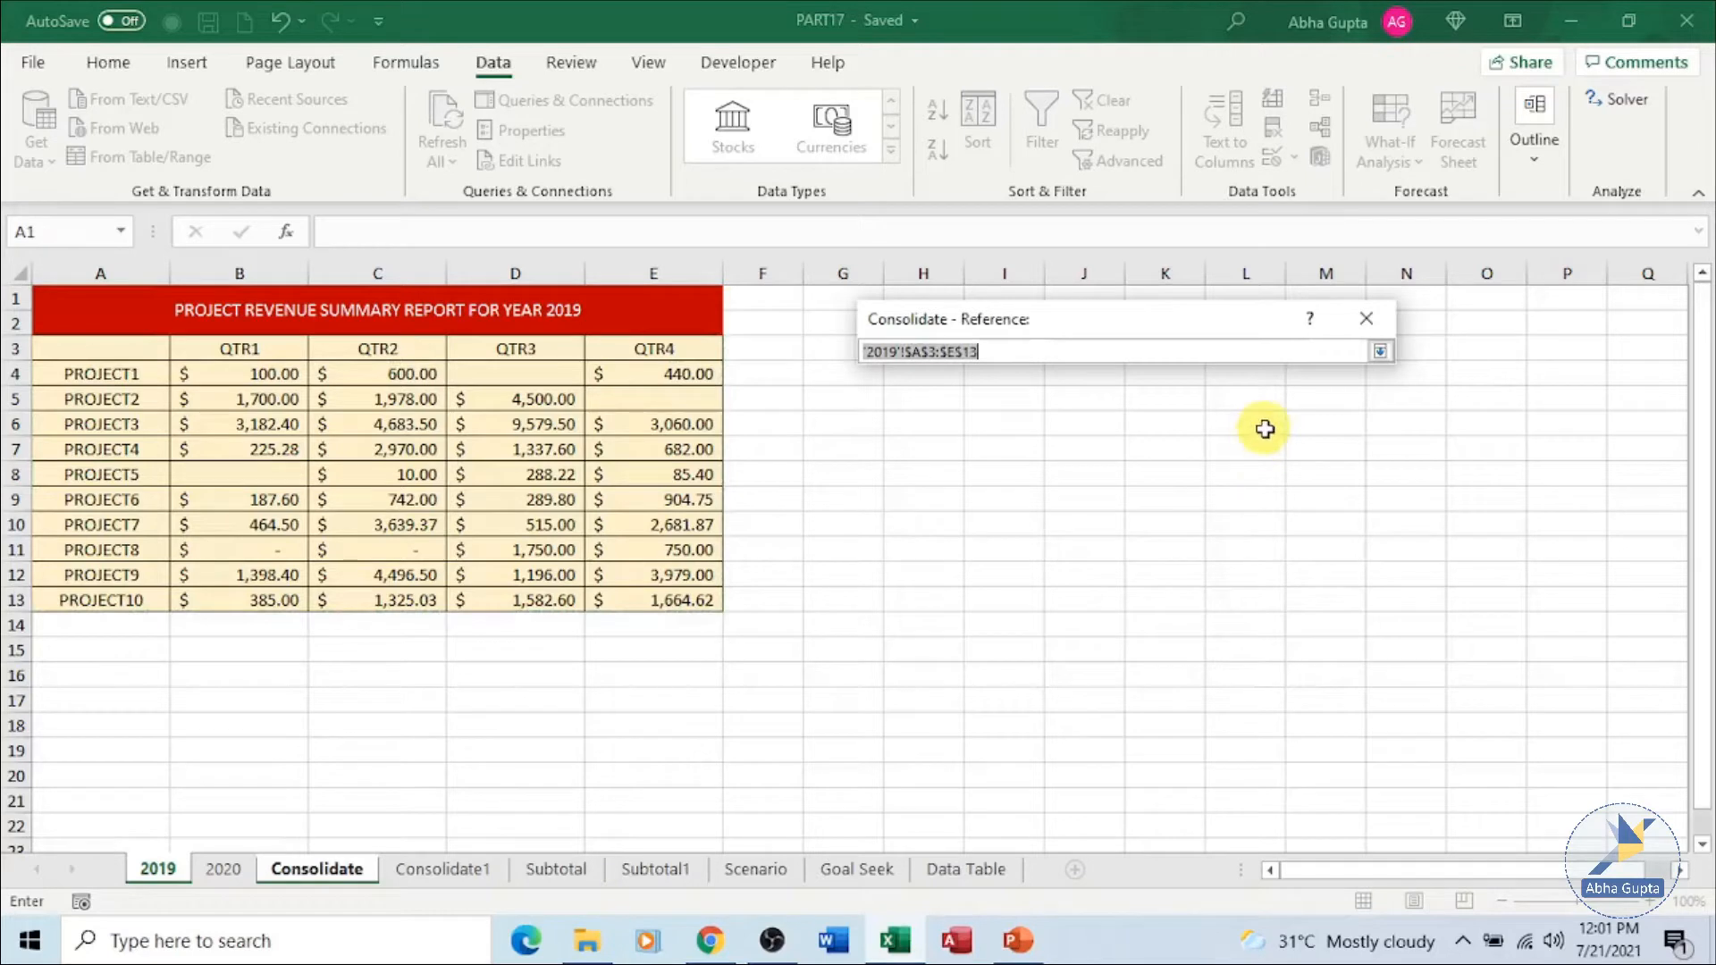
{"action": "left_click", "coordinate": [225, 871]}
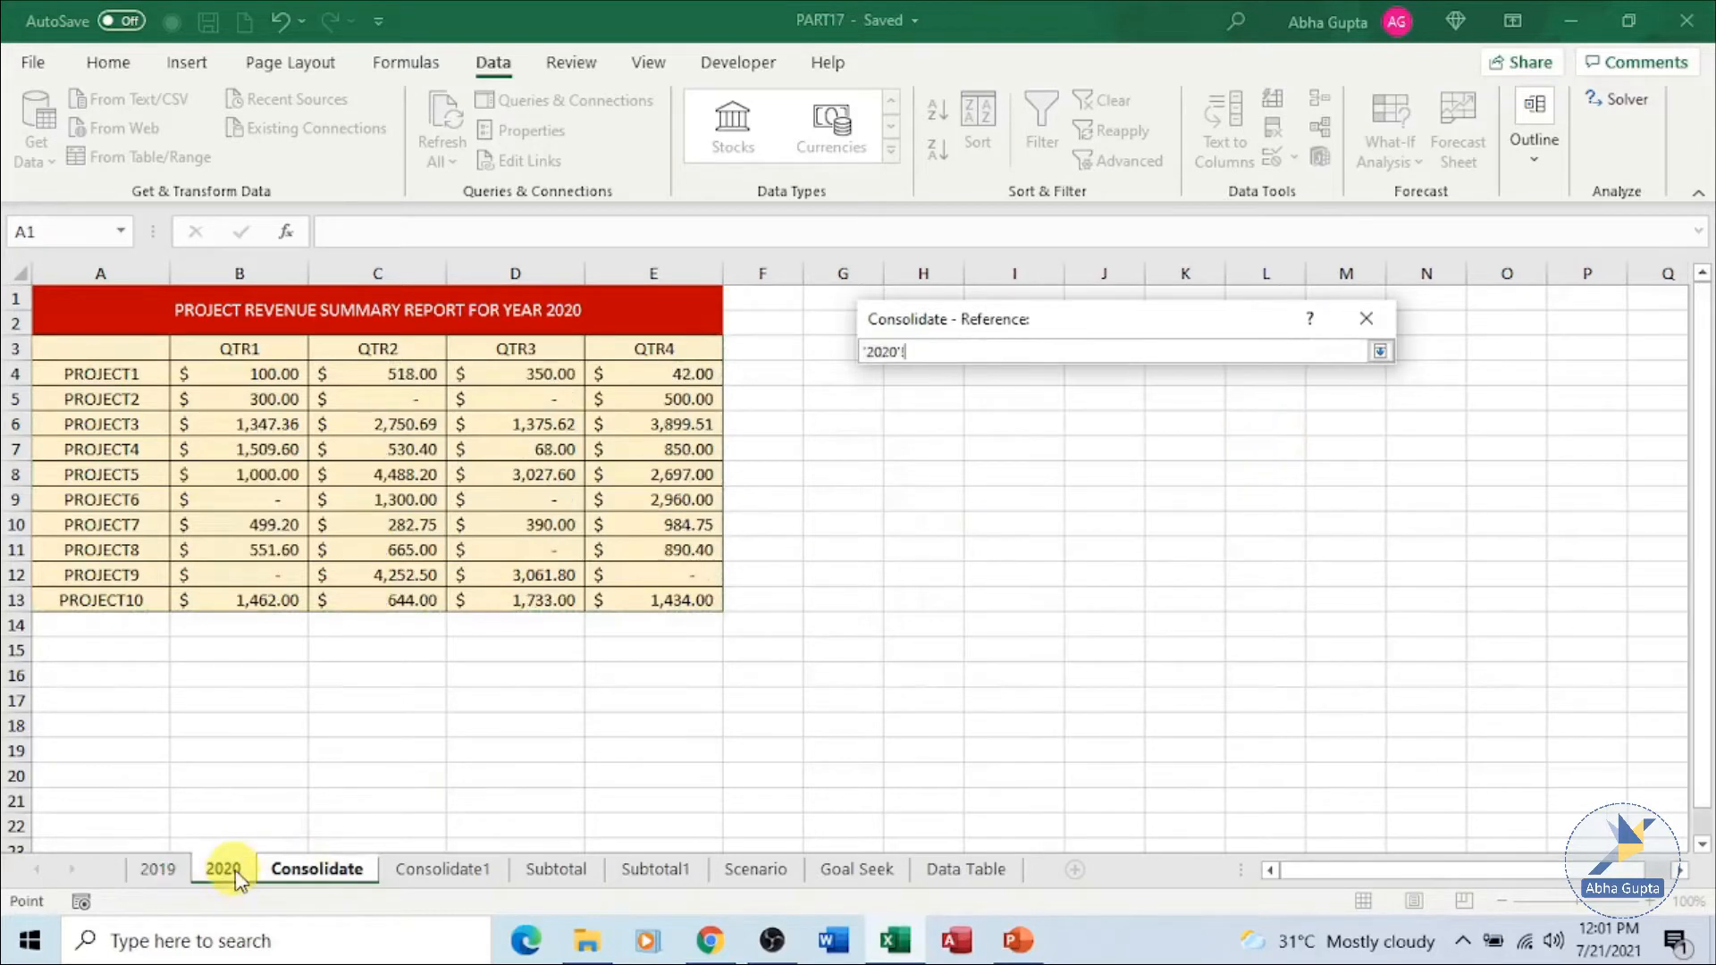
{"action": "left_click_drag", "start_coordinate": [73, 353], "coordinate": [798, 626]}
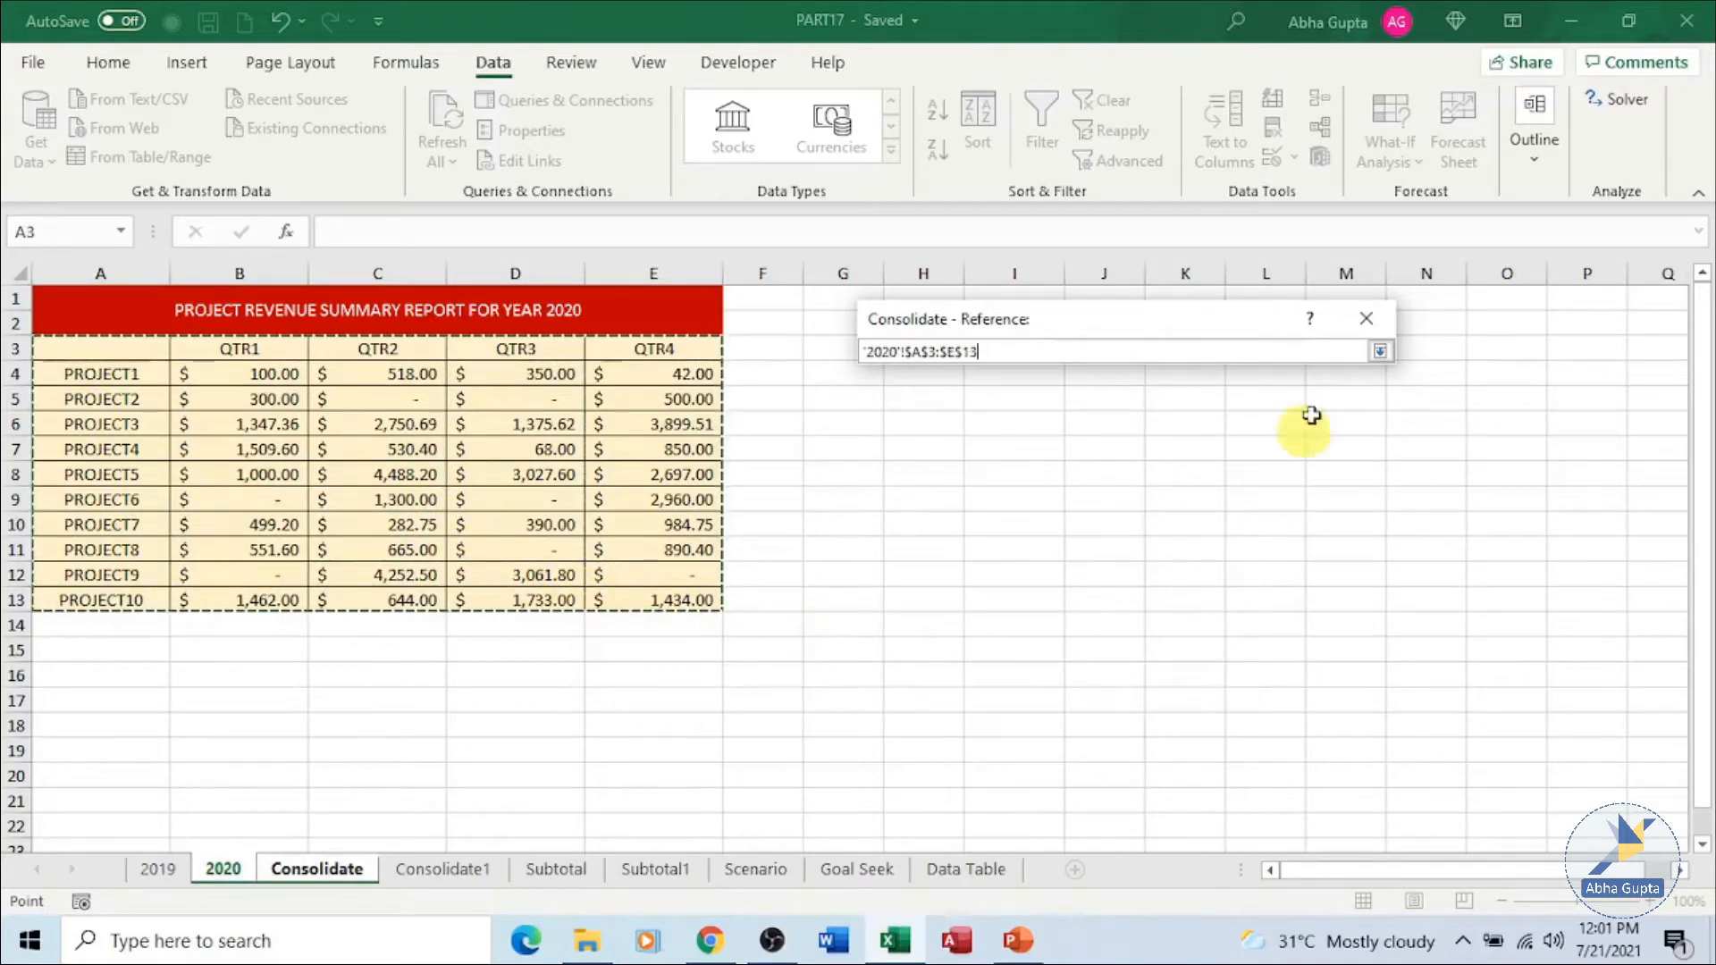
{"action": "left_click", "coordinate": [1381, 351]}
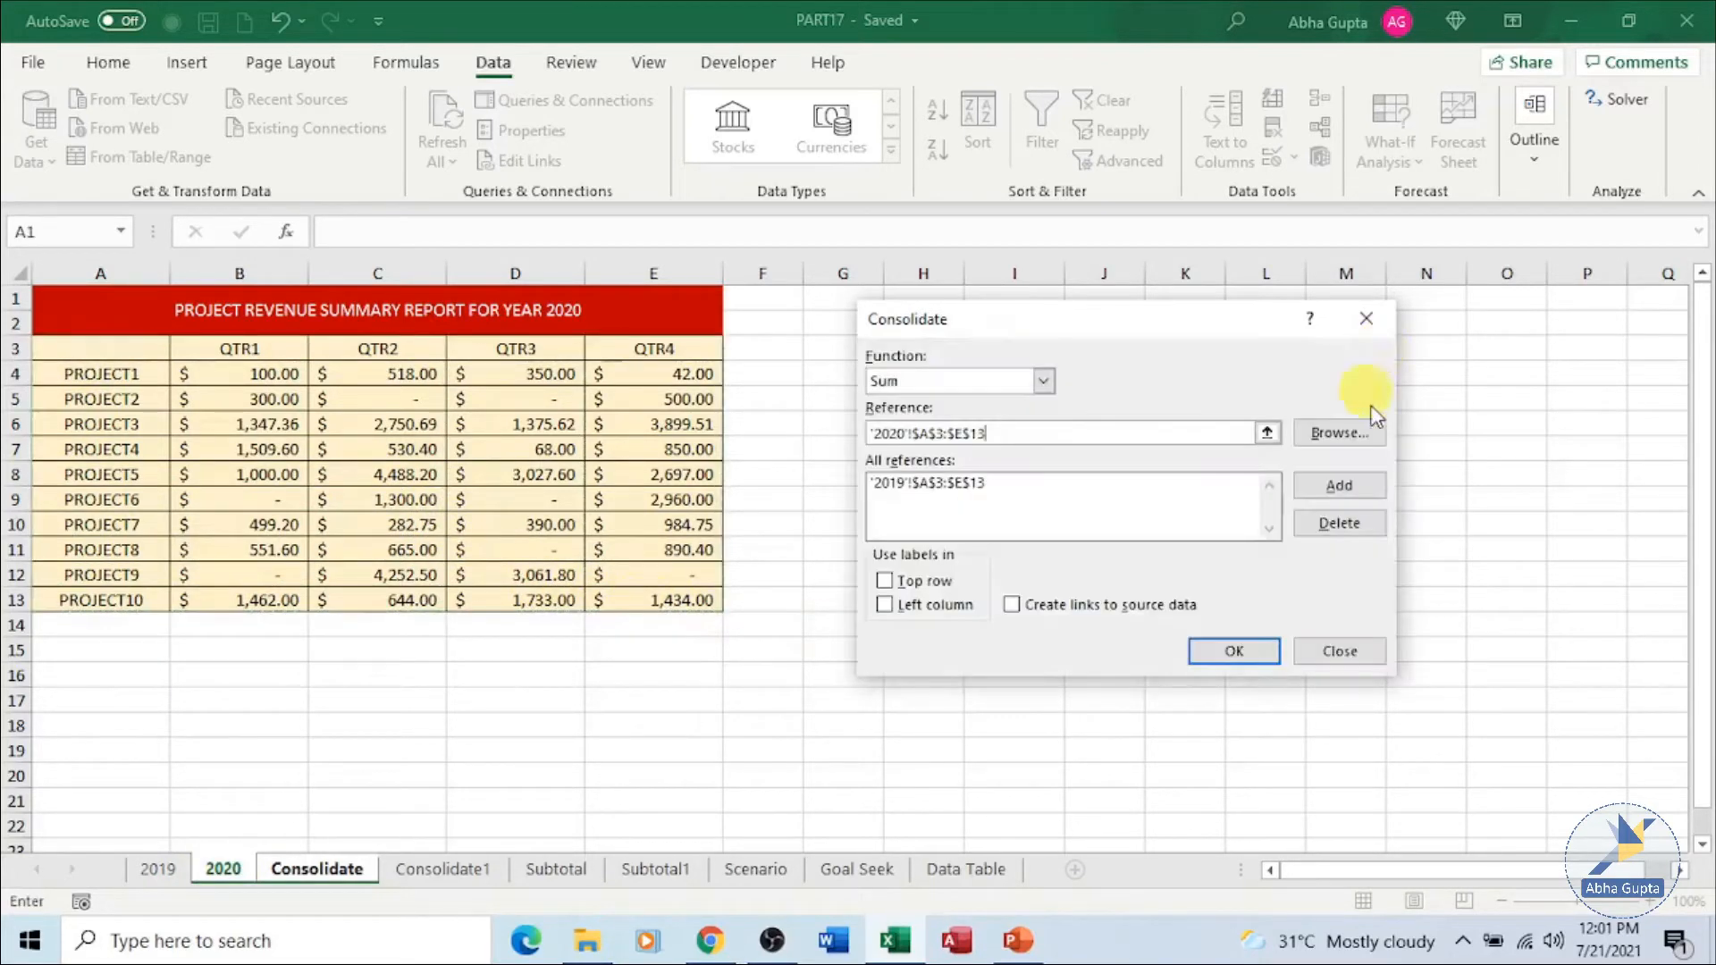
{"action": "left_click", "coordinate": [1367, 487]}
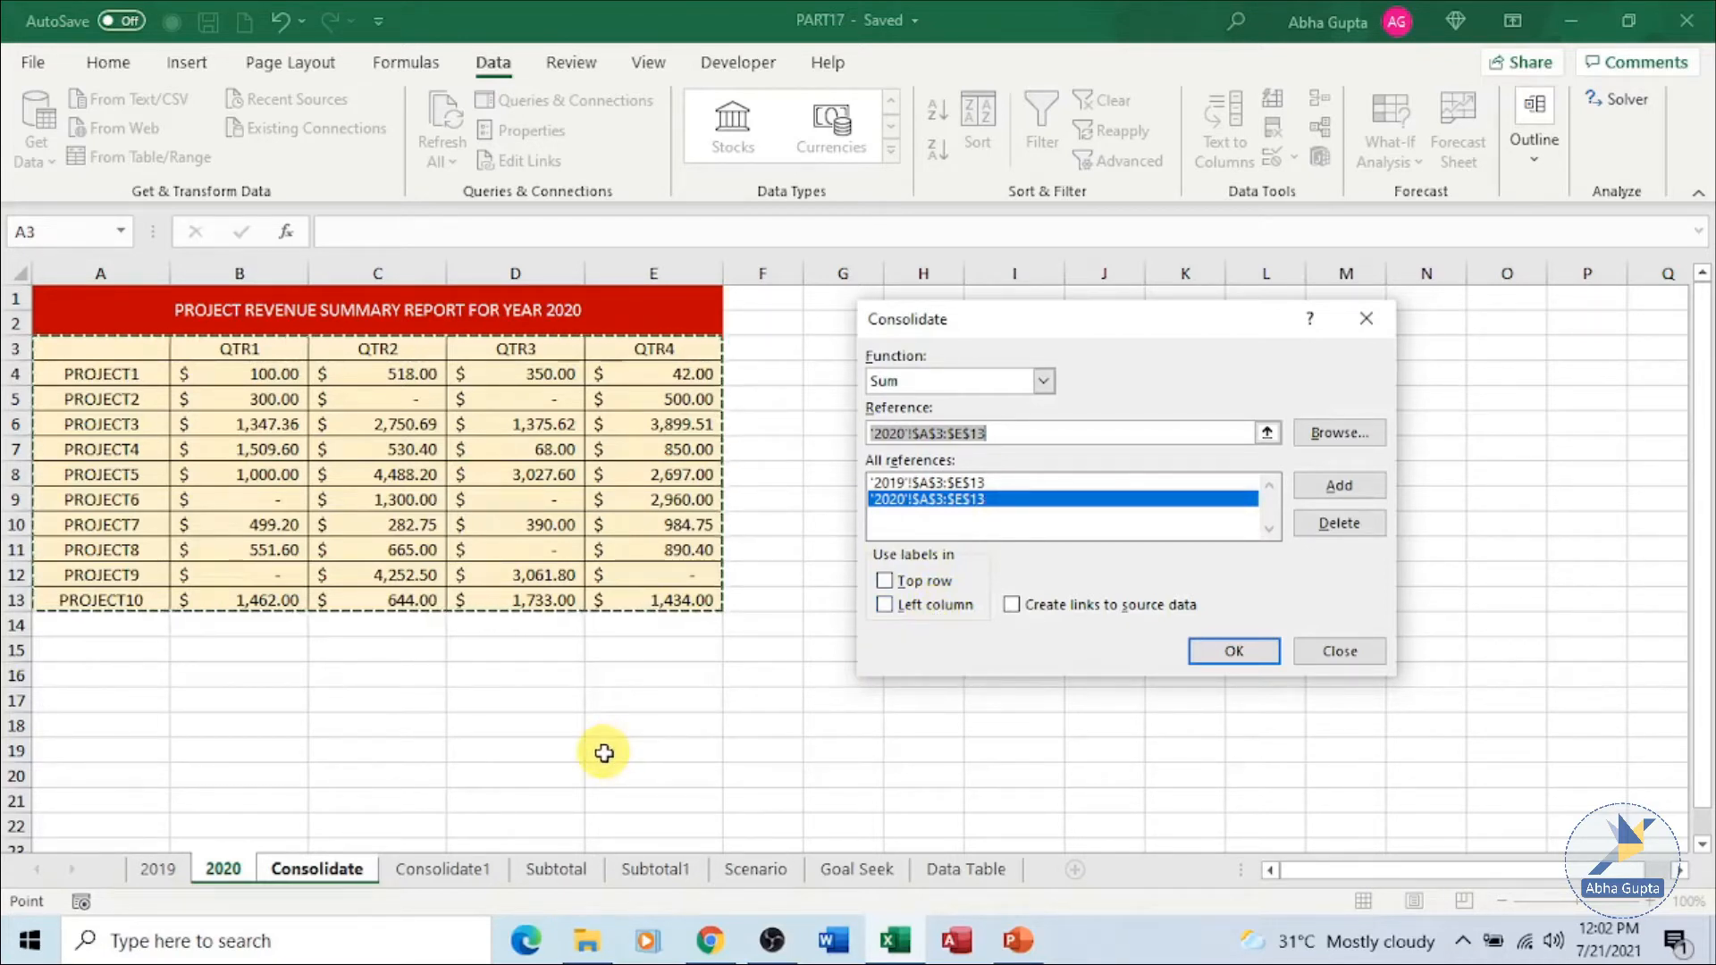
- Use the top row and left column as labels and run the consolidation into the Consolidate sheet's 2021 report
{"action": "left_click", "coordinate": [317, 868]}
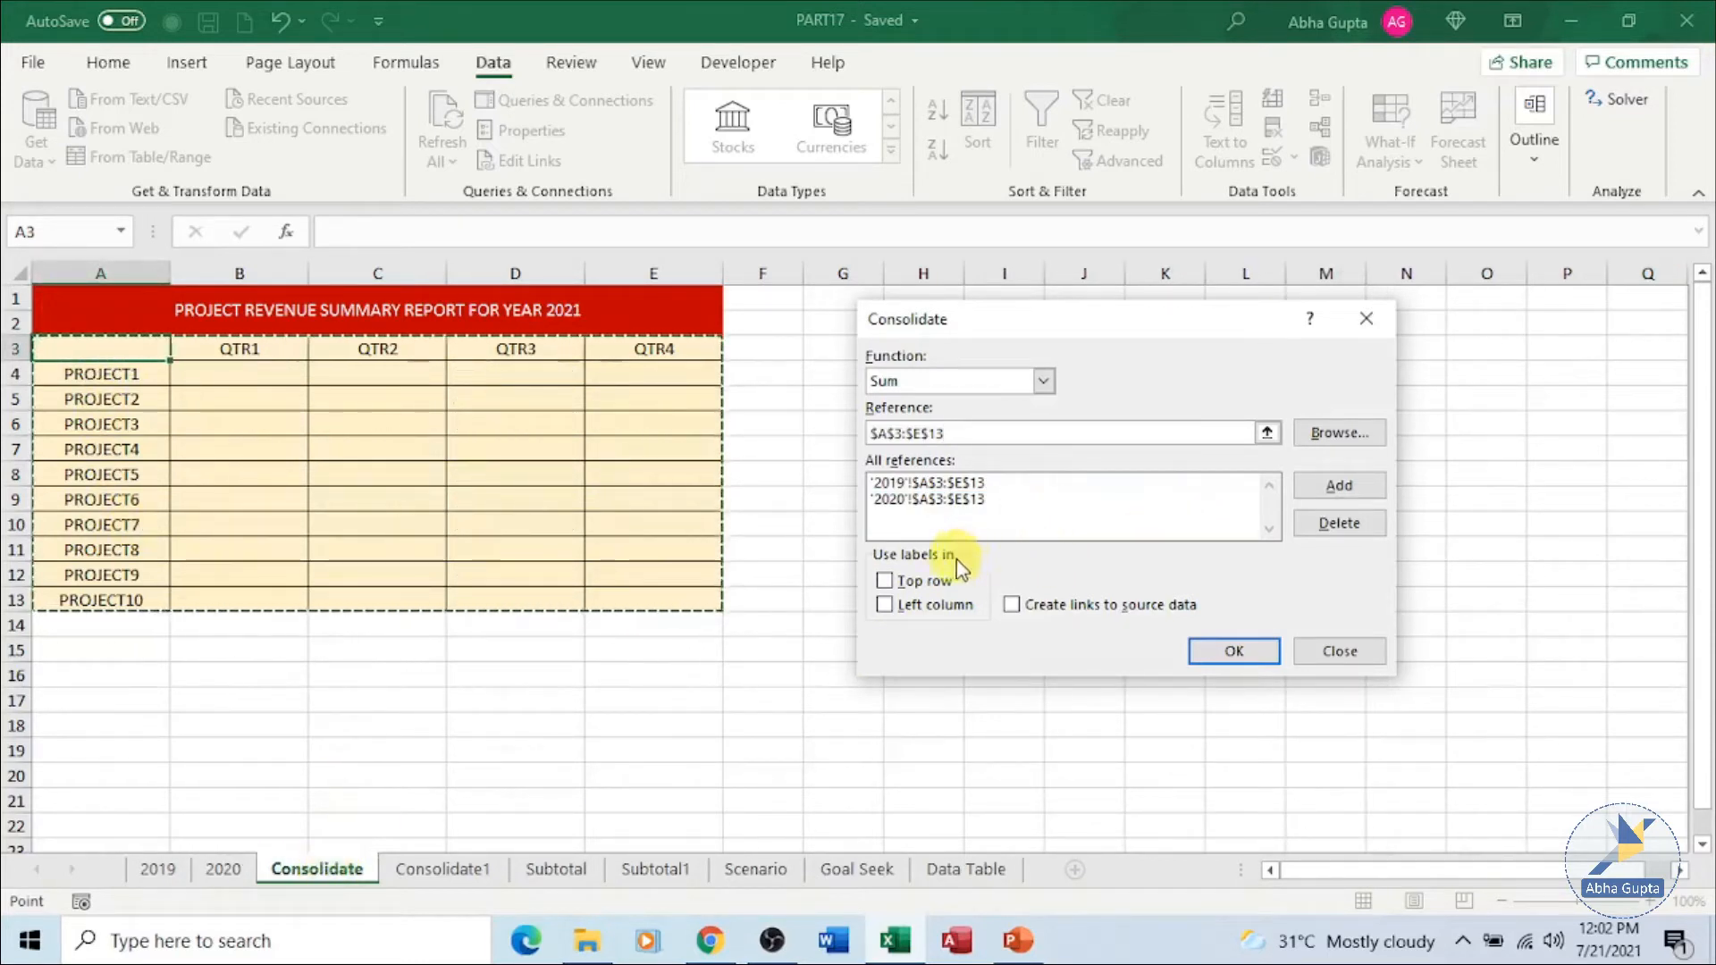
{"action": "left_click", "coordinate": [926, 582]}
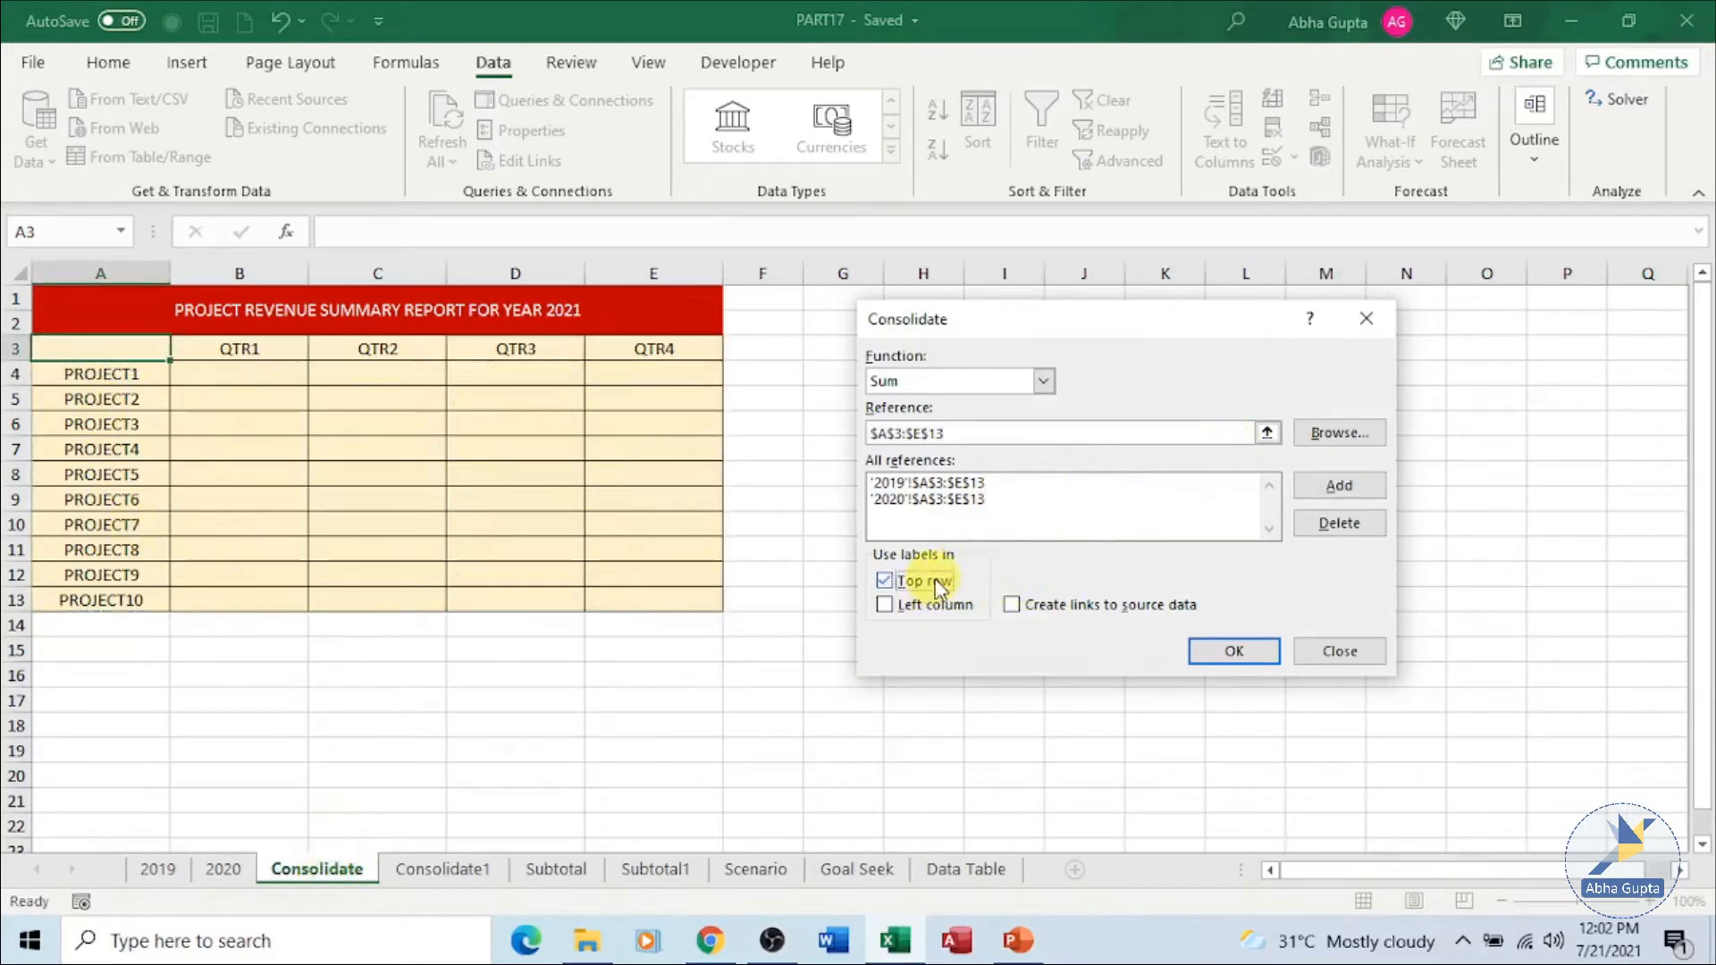
{"action": "left_click", "coordinate": [934, 606]}
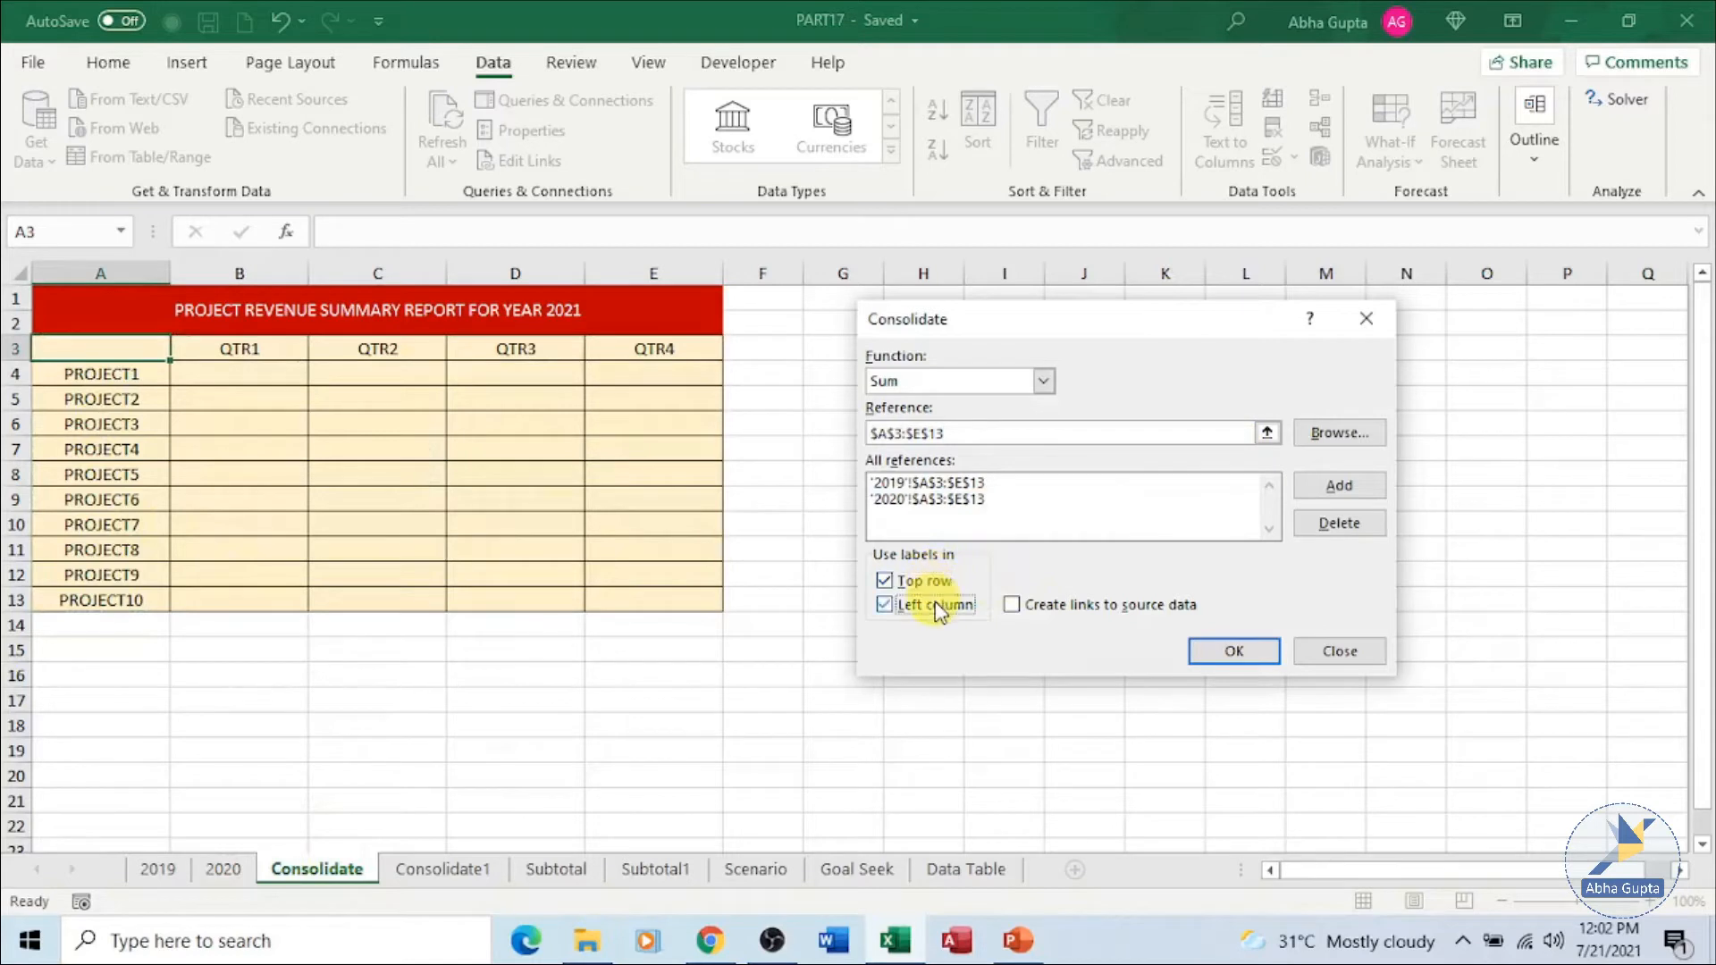
{"action": "left_click", "coordinate": [974, 483]}
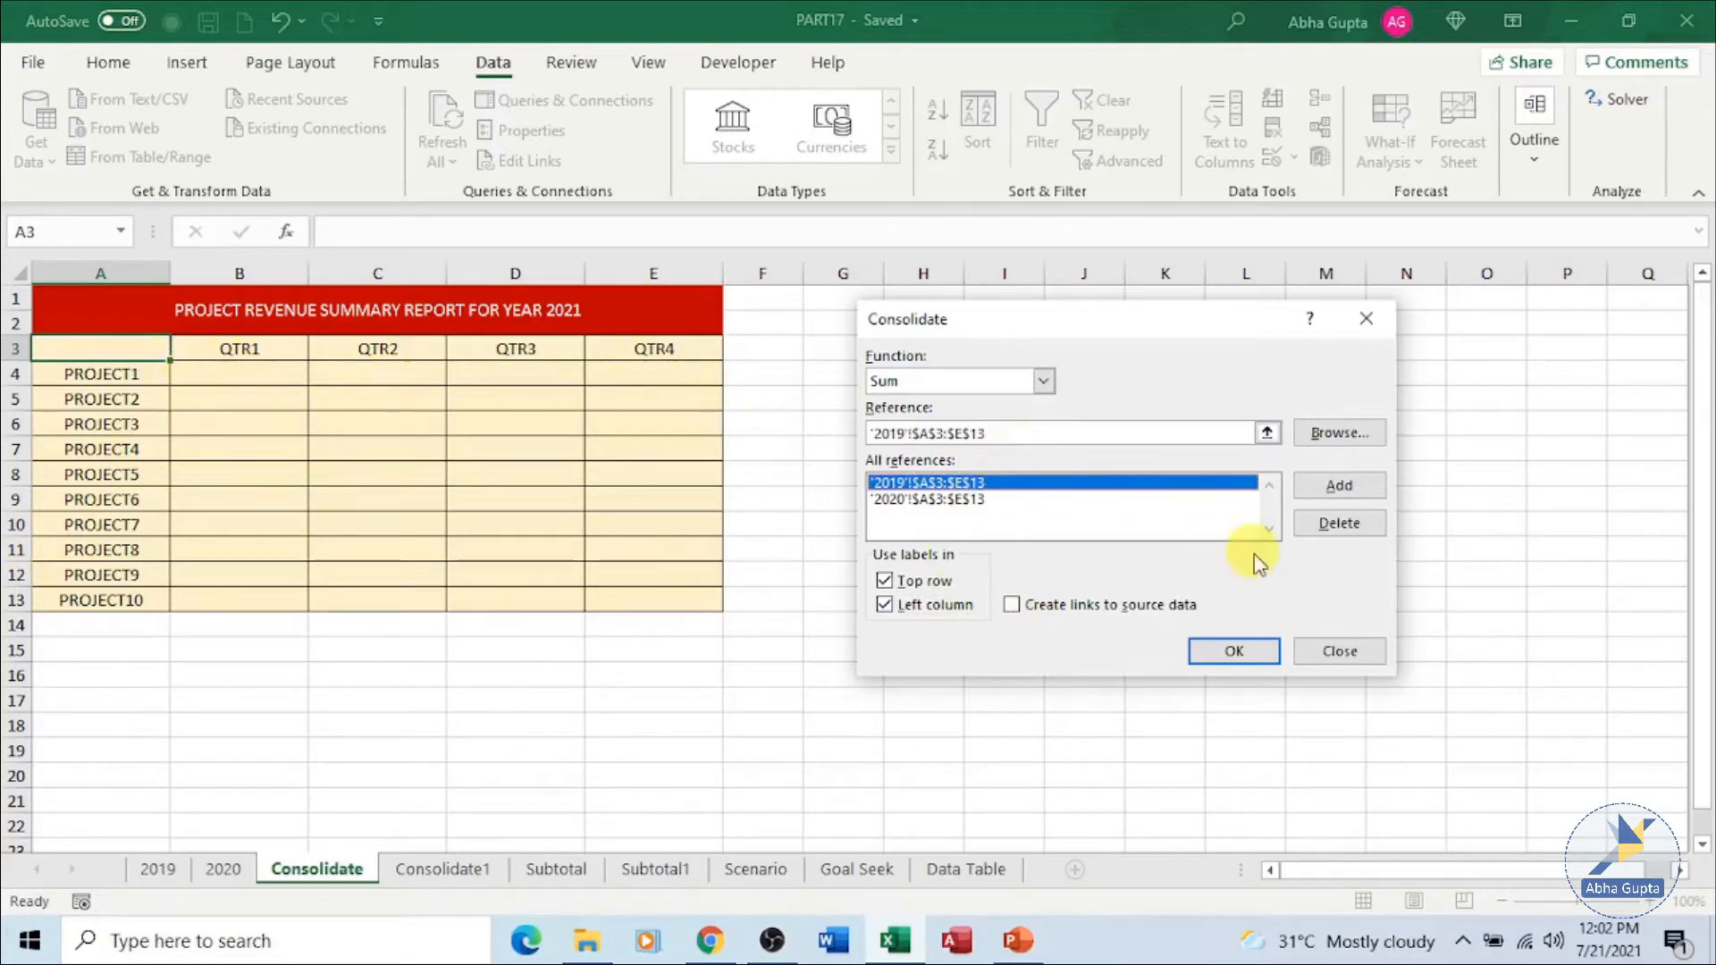
{"action": "left_click", "coordinate": [1232, 652]}
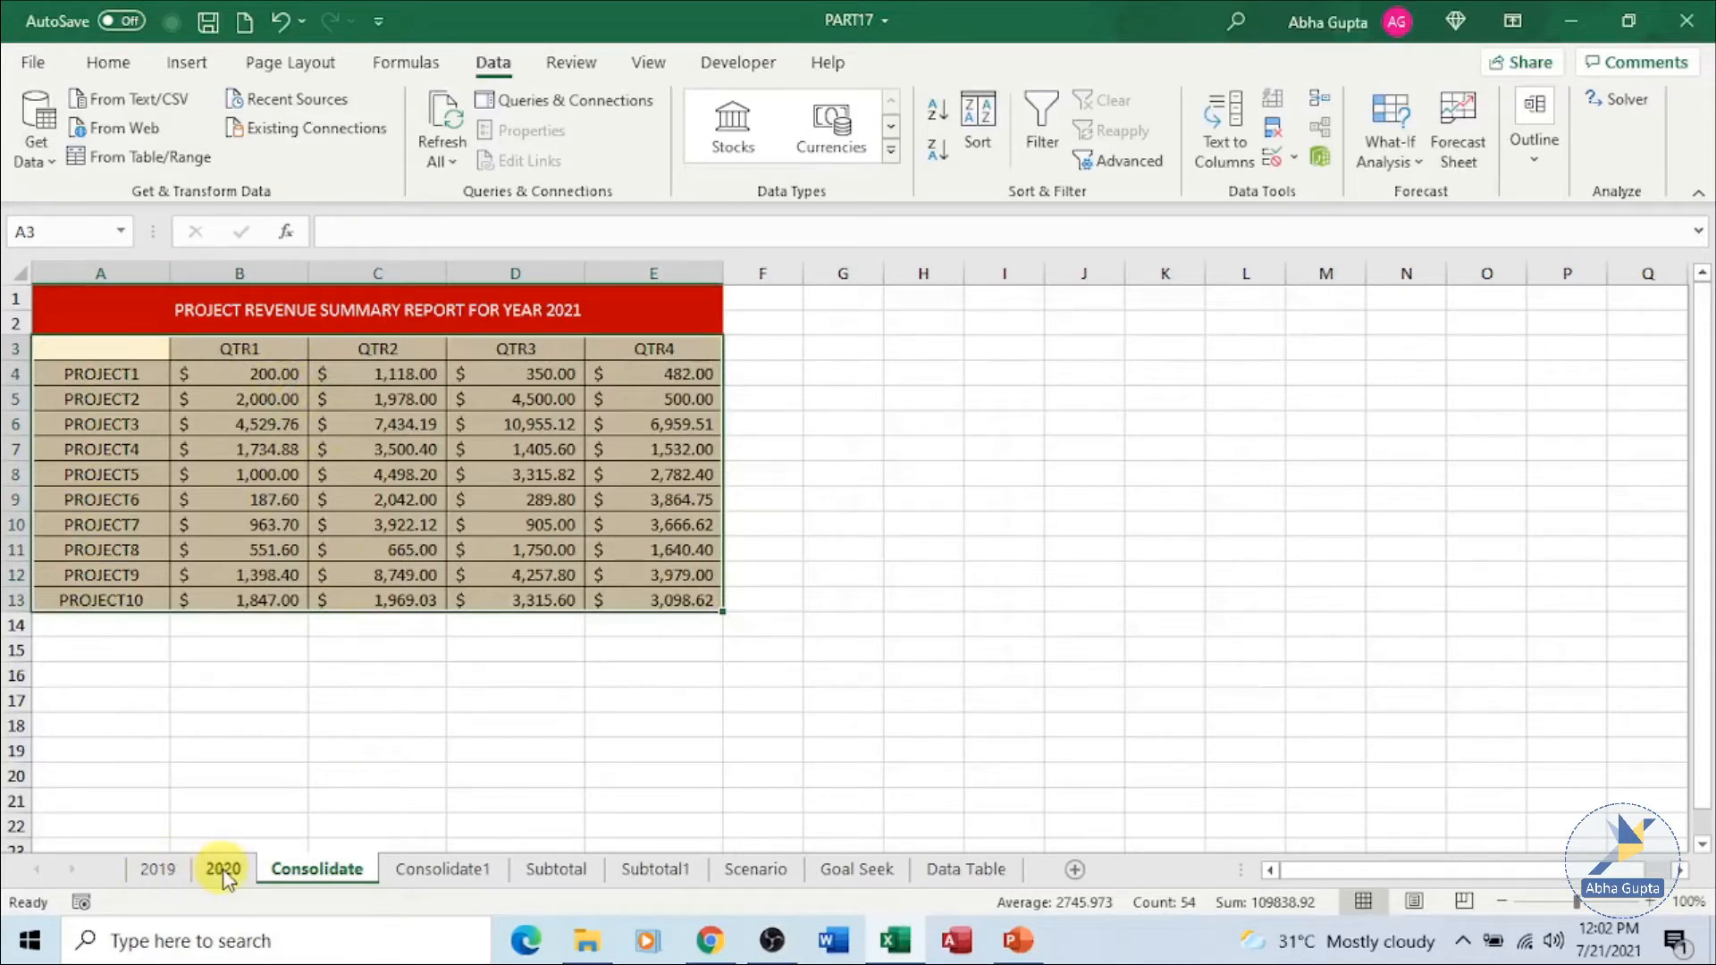
{"action": "left_click", "coordinate": [712, 766]}
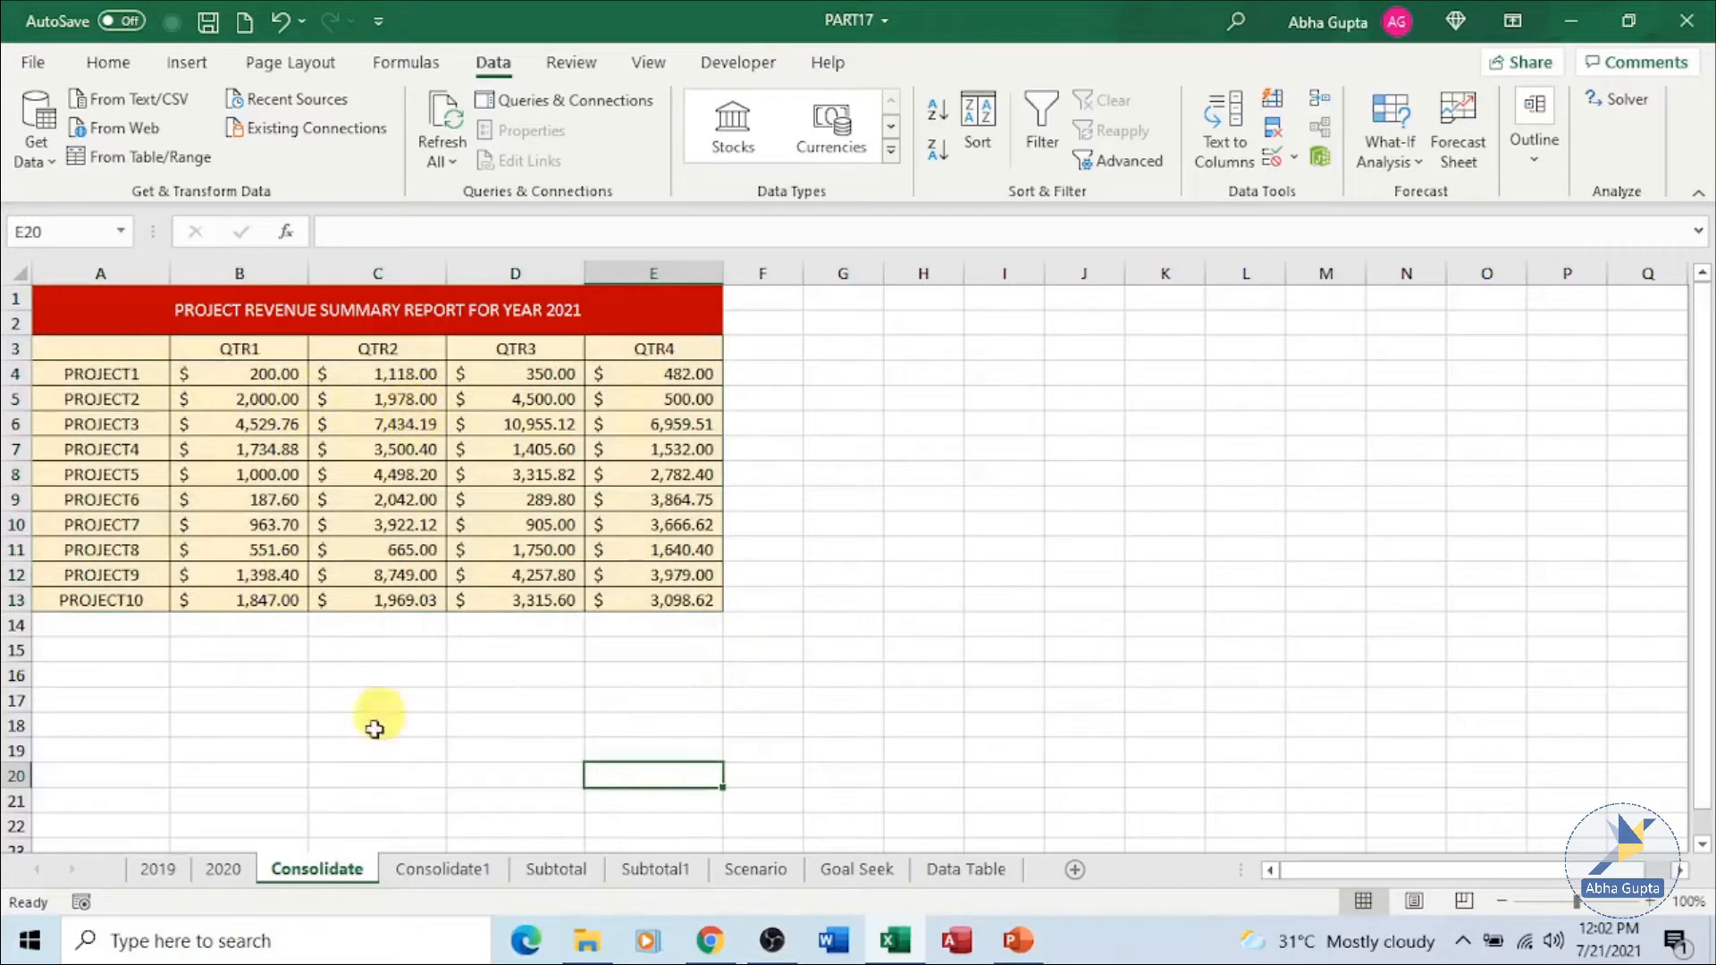
- Compare the consolidated project revenues with the source figures on the 2019 and 2020 sheets
{"action": "left_click", "coordinate": [157, 868]}
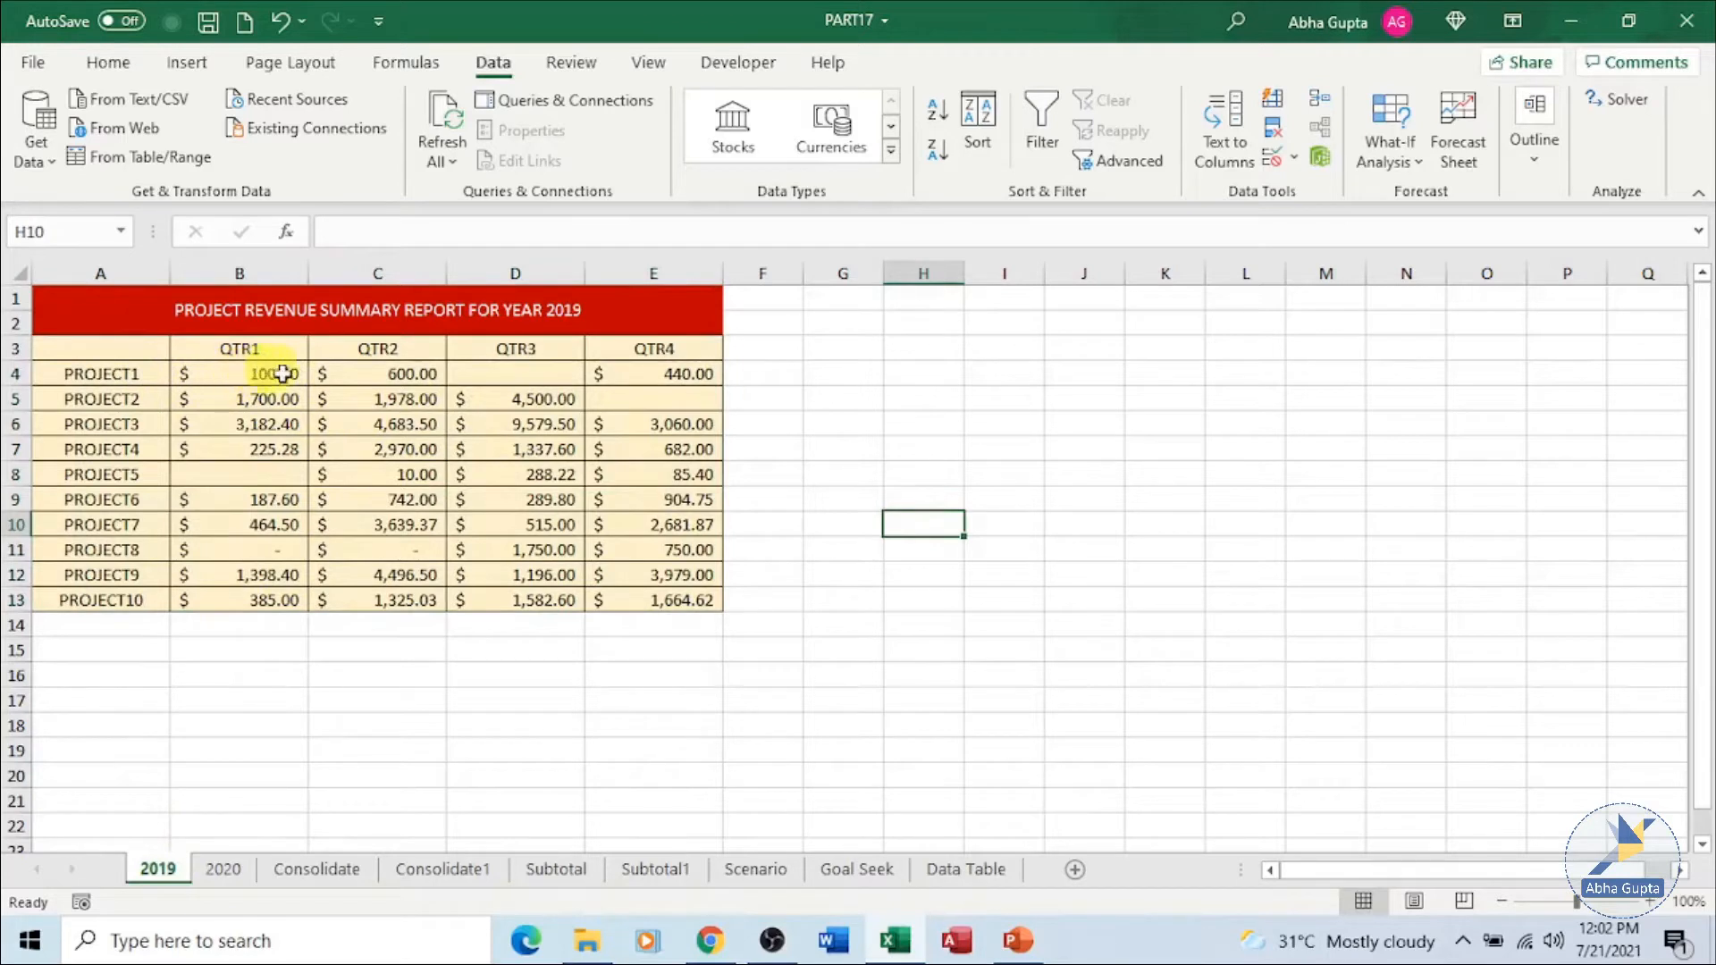
{"action": "left_click", "coordinate": [223, 868]}
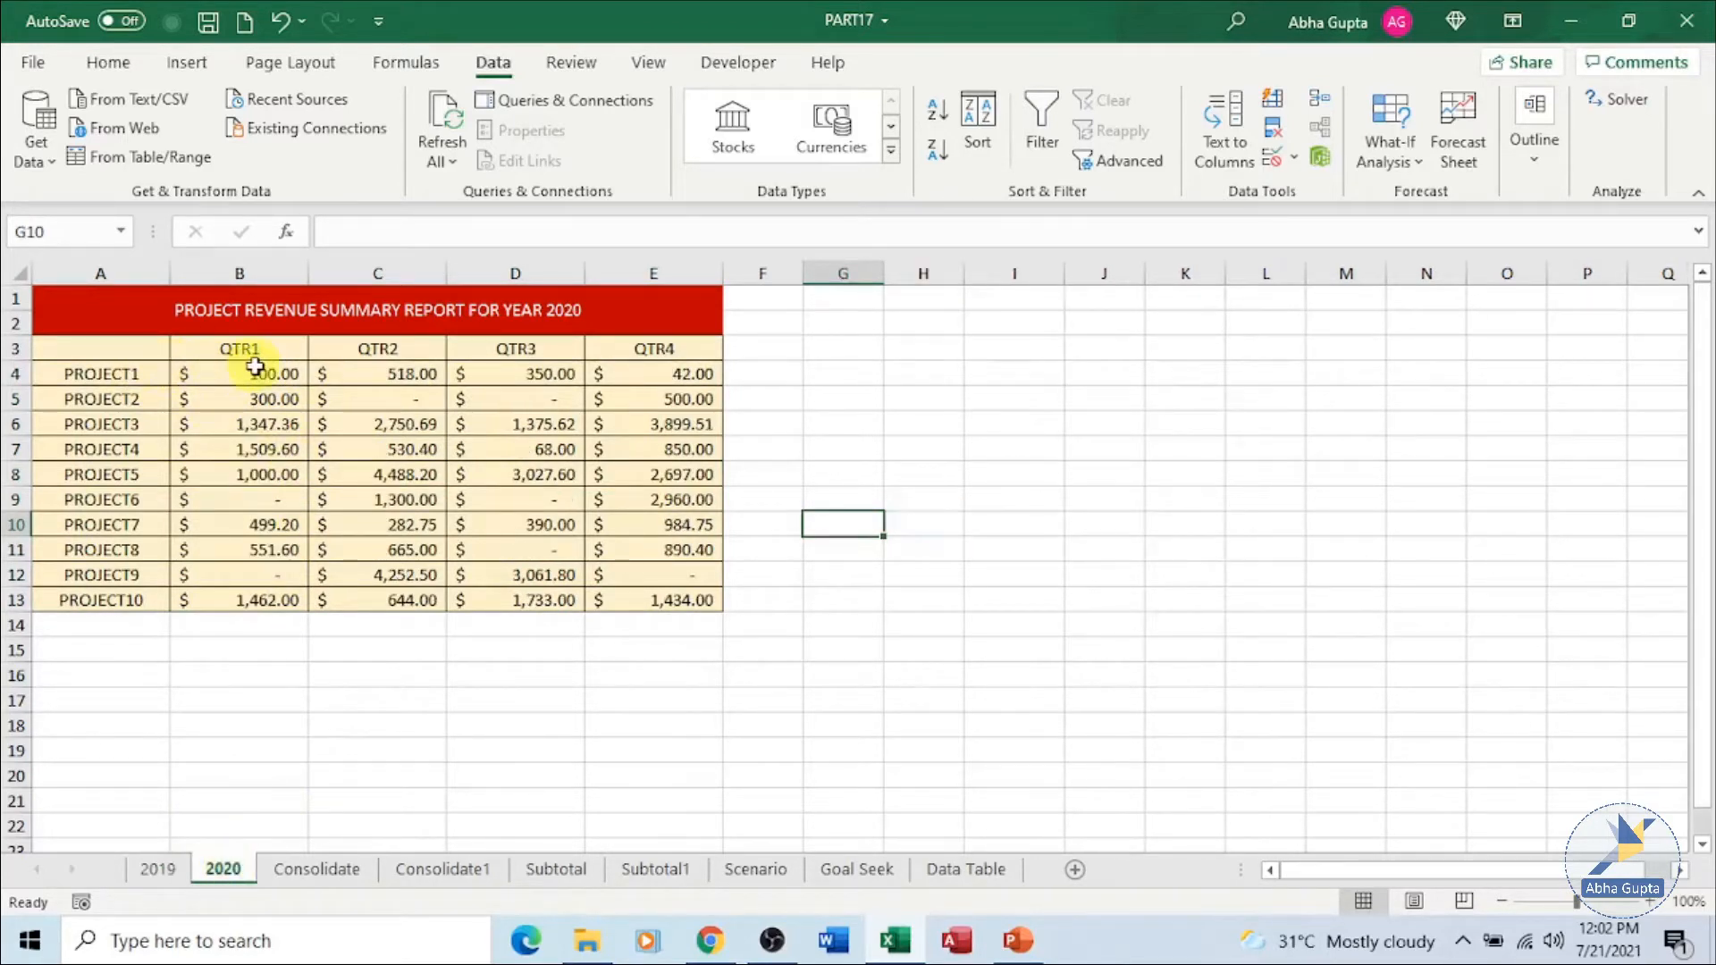
{"action": "left_click", "coordinate": [308, 870]}
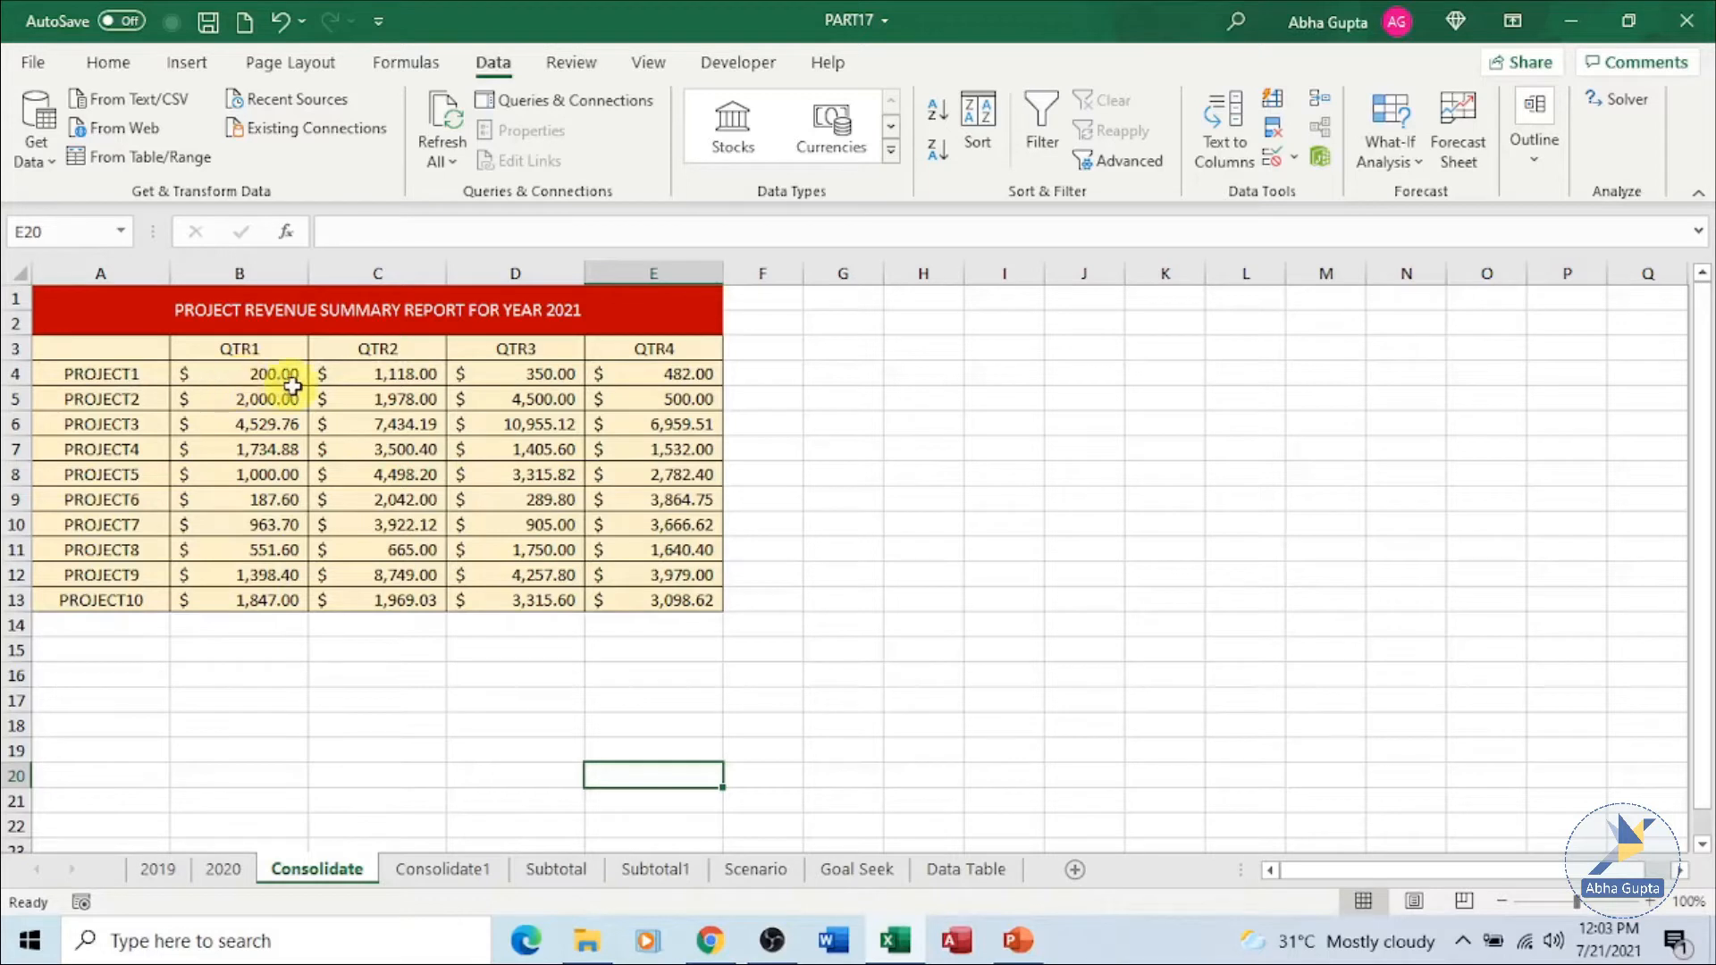
{"action": "left_click", "coordinate": [157, 871]}
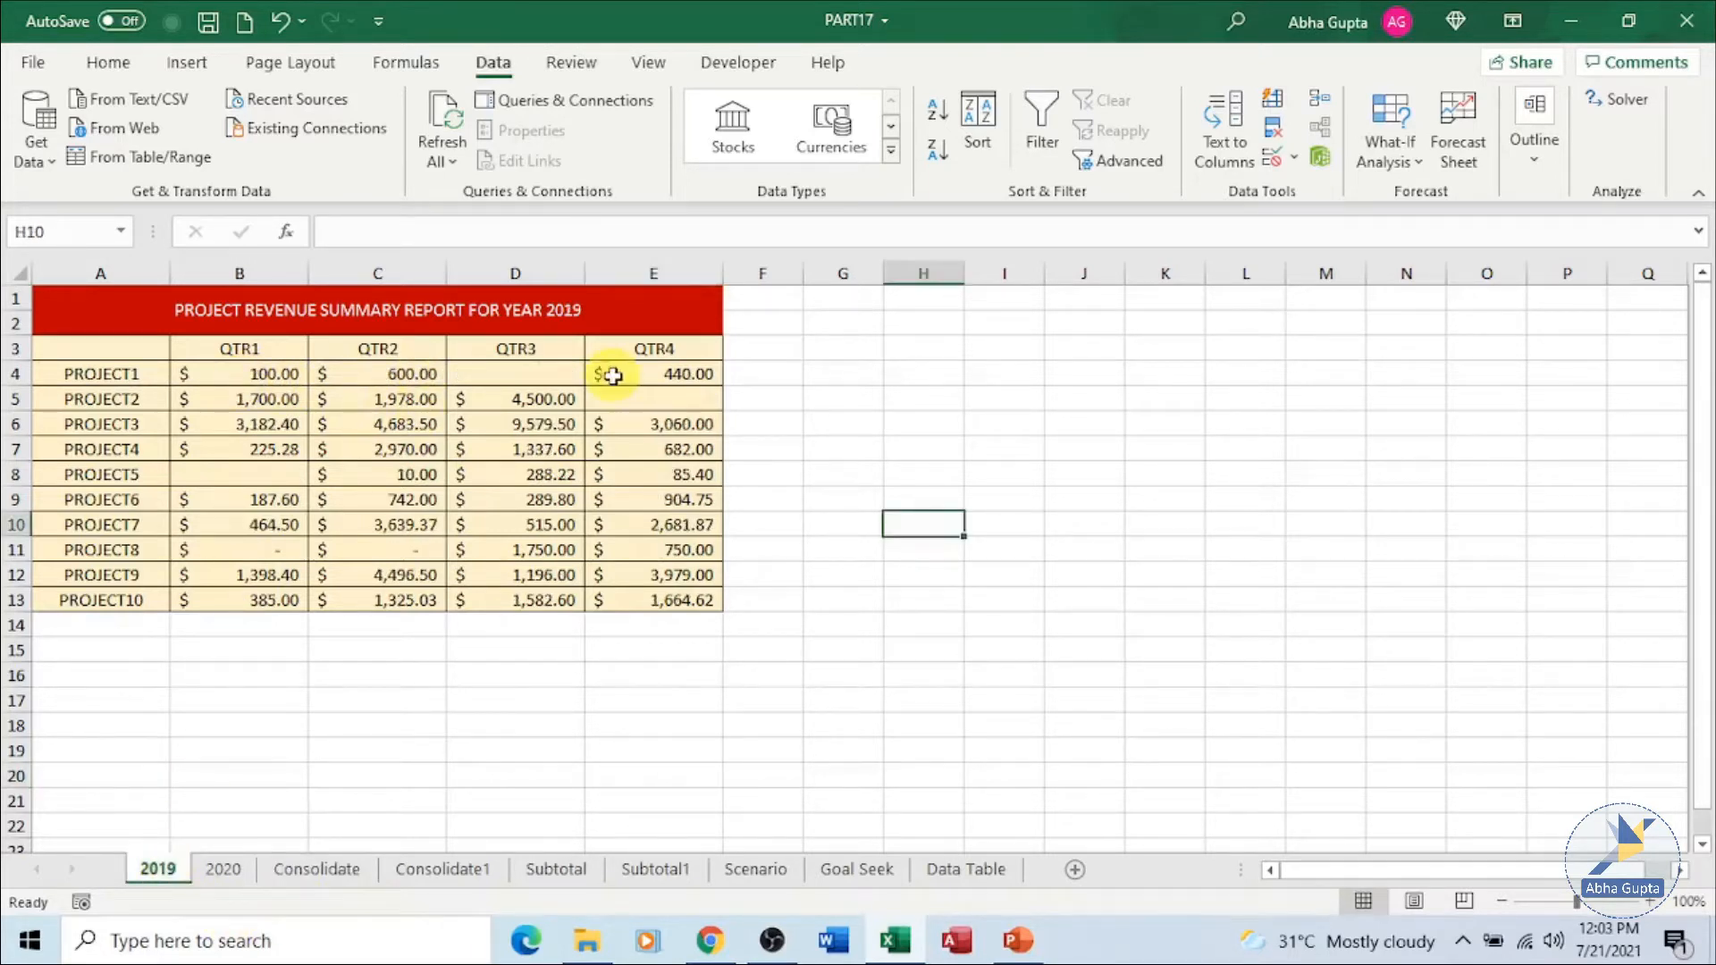
{"action": "left_click", "coordinate": [222, 869]}
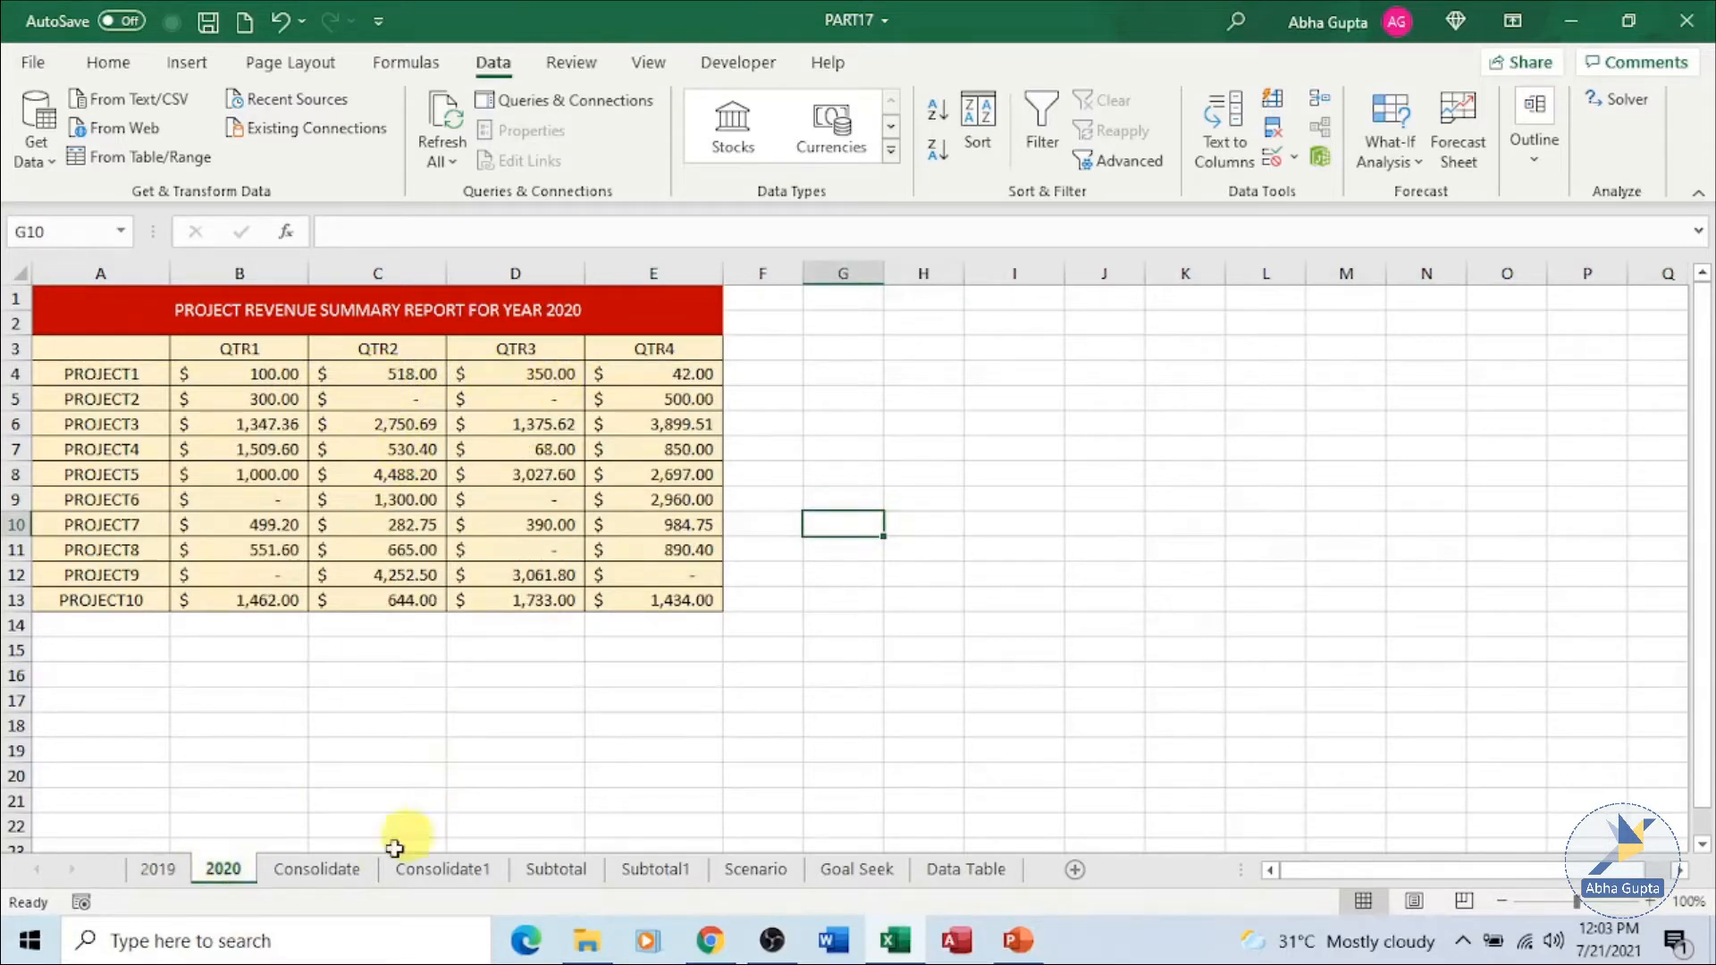
{"action": "left_click", "coordinate": [311, 873]}
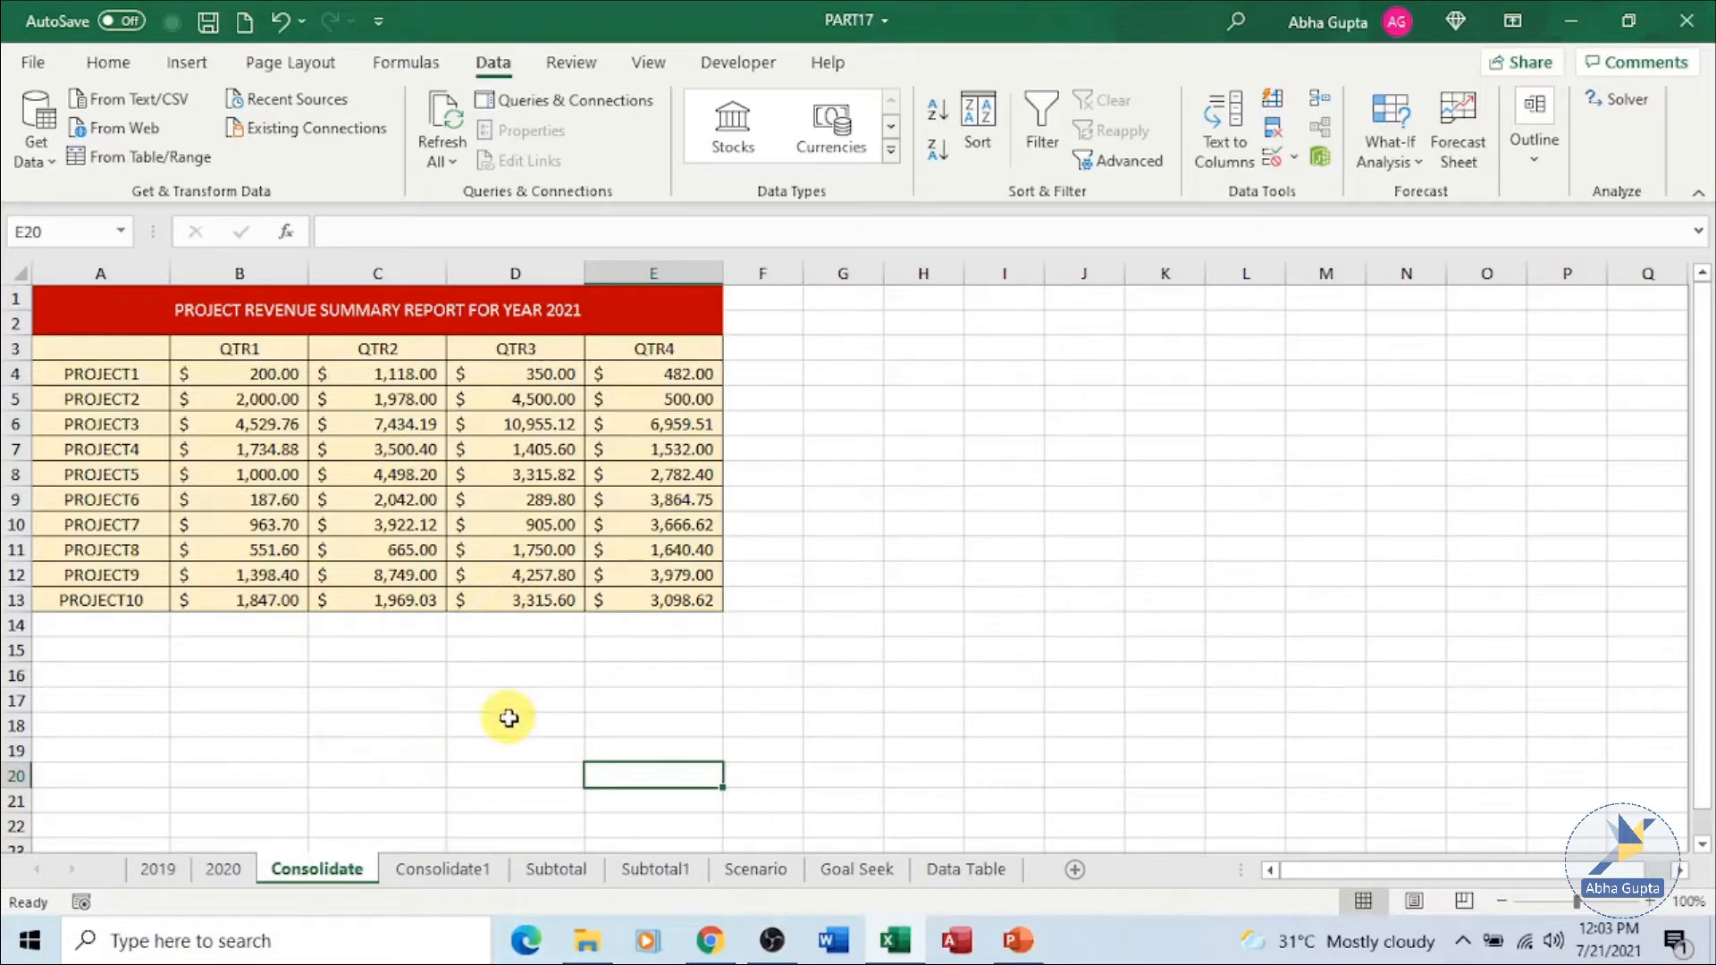
- Start a Sum consolidation at cell A3 of the Consolidate1 sheet and add the 2019 sheet's range A3:E13 as a reference
{"action": "left_click", "coordinate": [420, 874]}
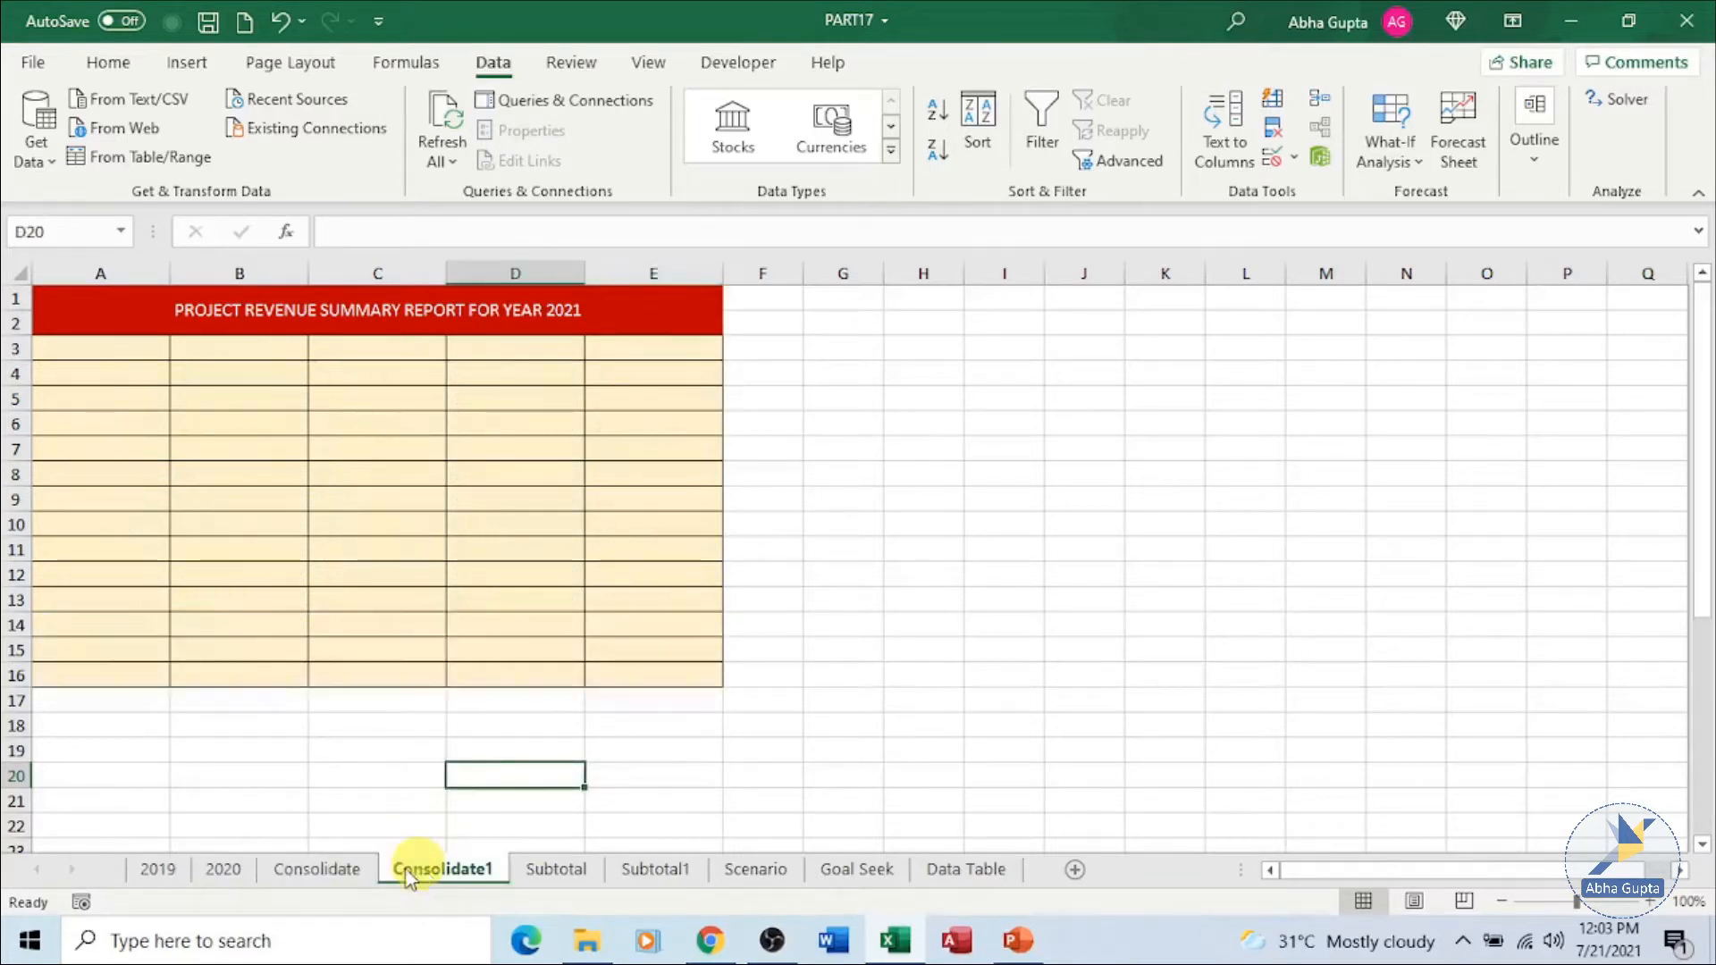
{"action": "left_click", "coordinate": [75, 351]}
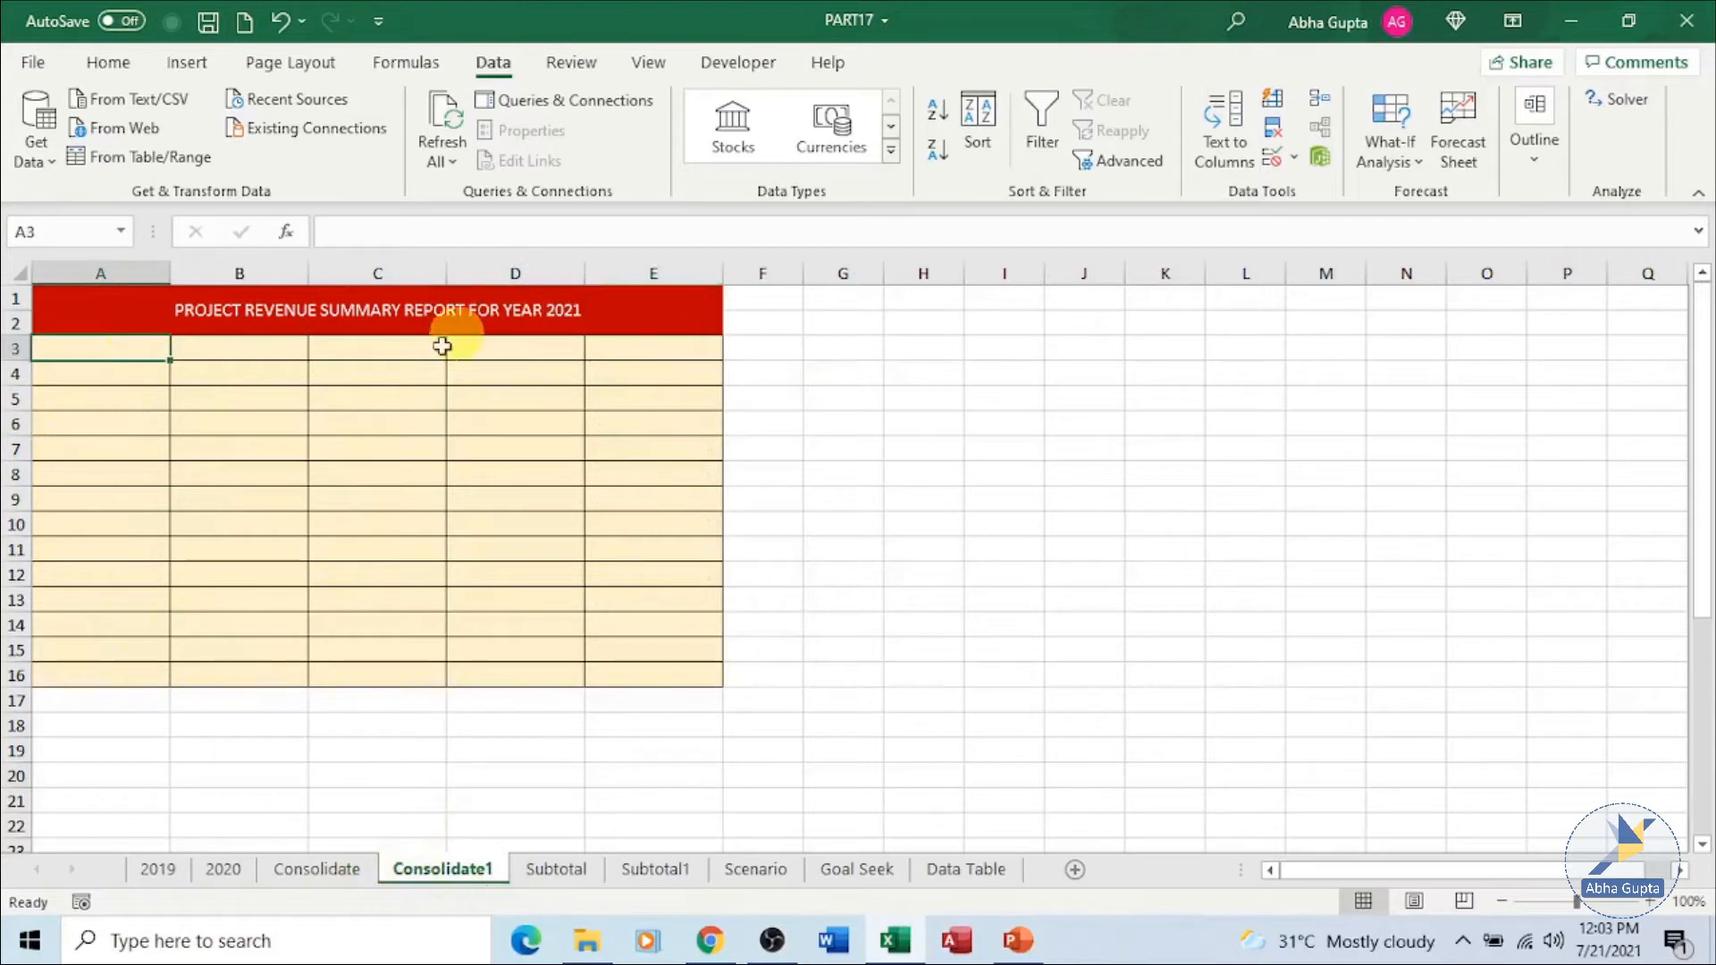
{"action": "left_click", "coordinate": [1320, 98]}
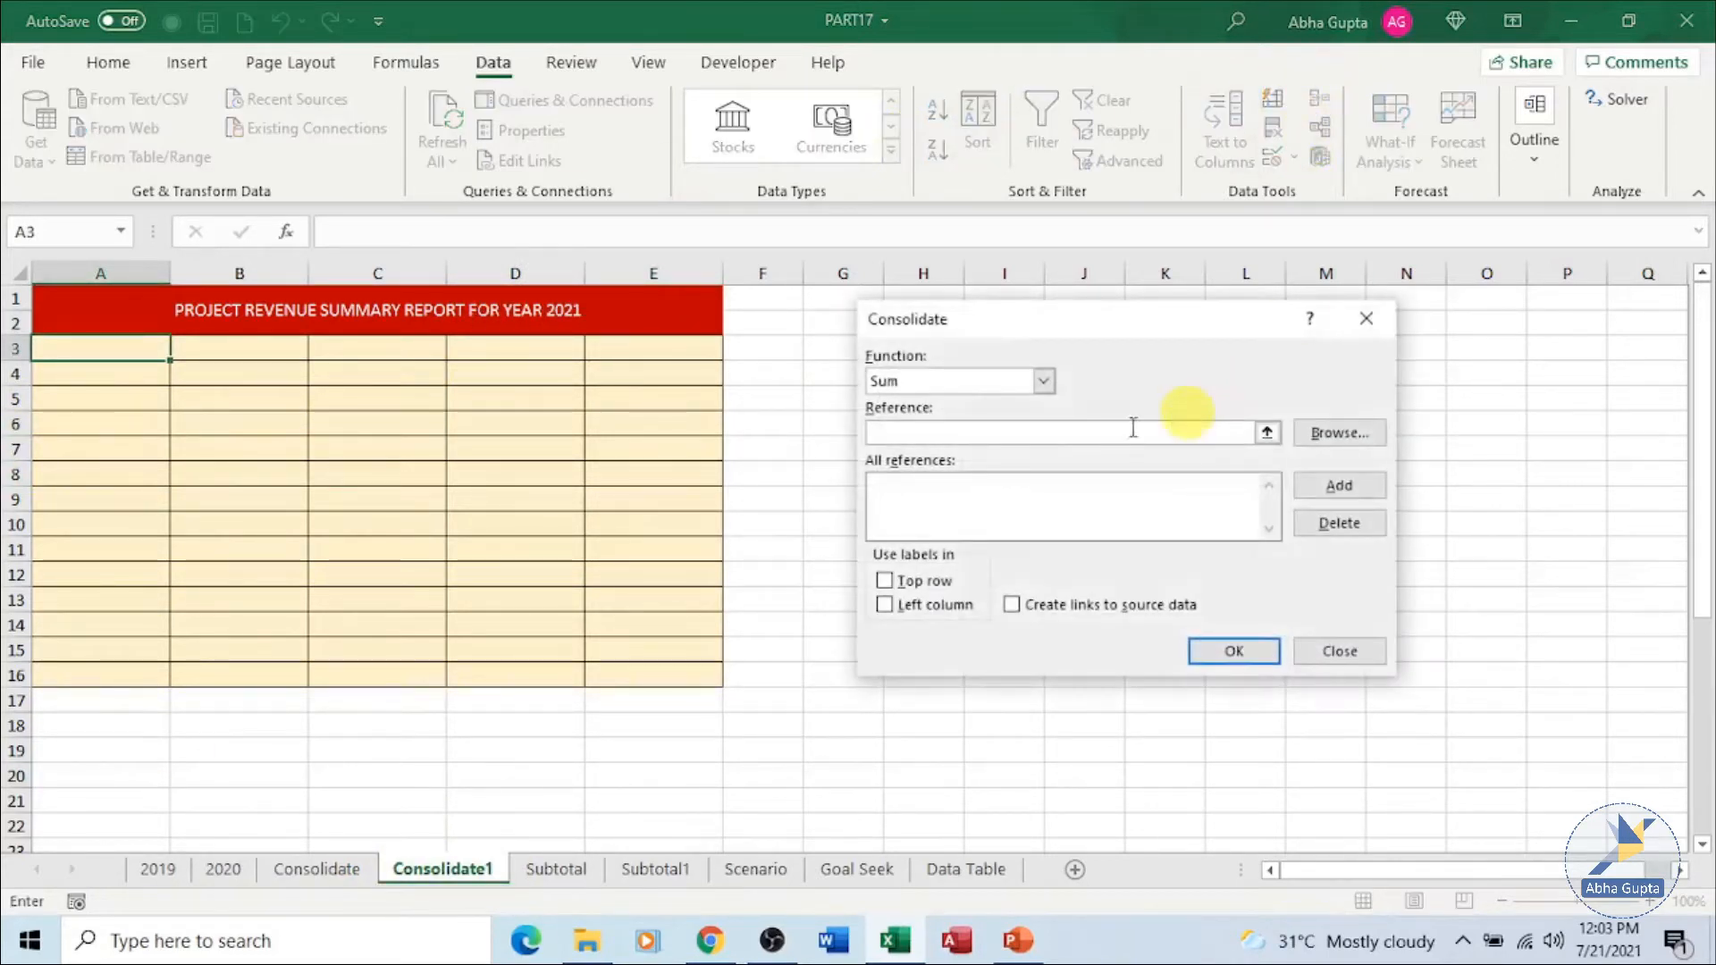
{"action": "left_click", "coordinate": [1265, 436]}
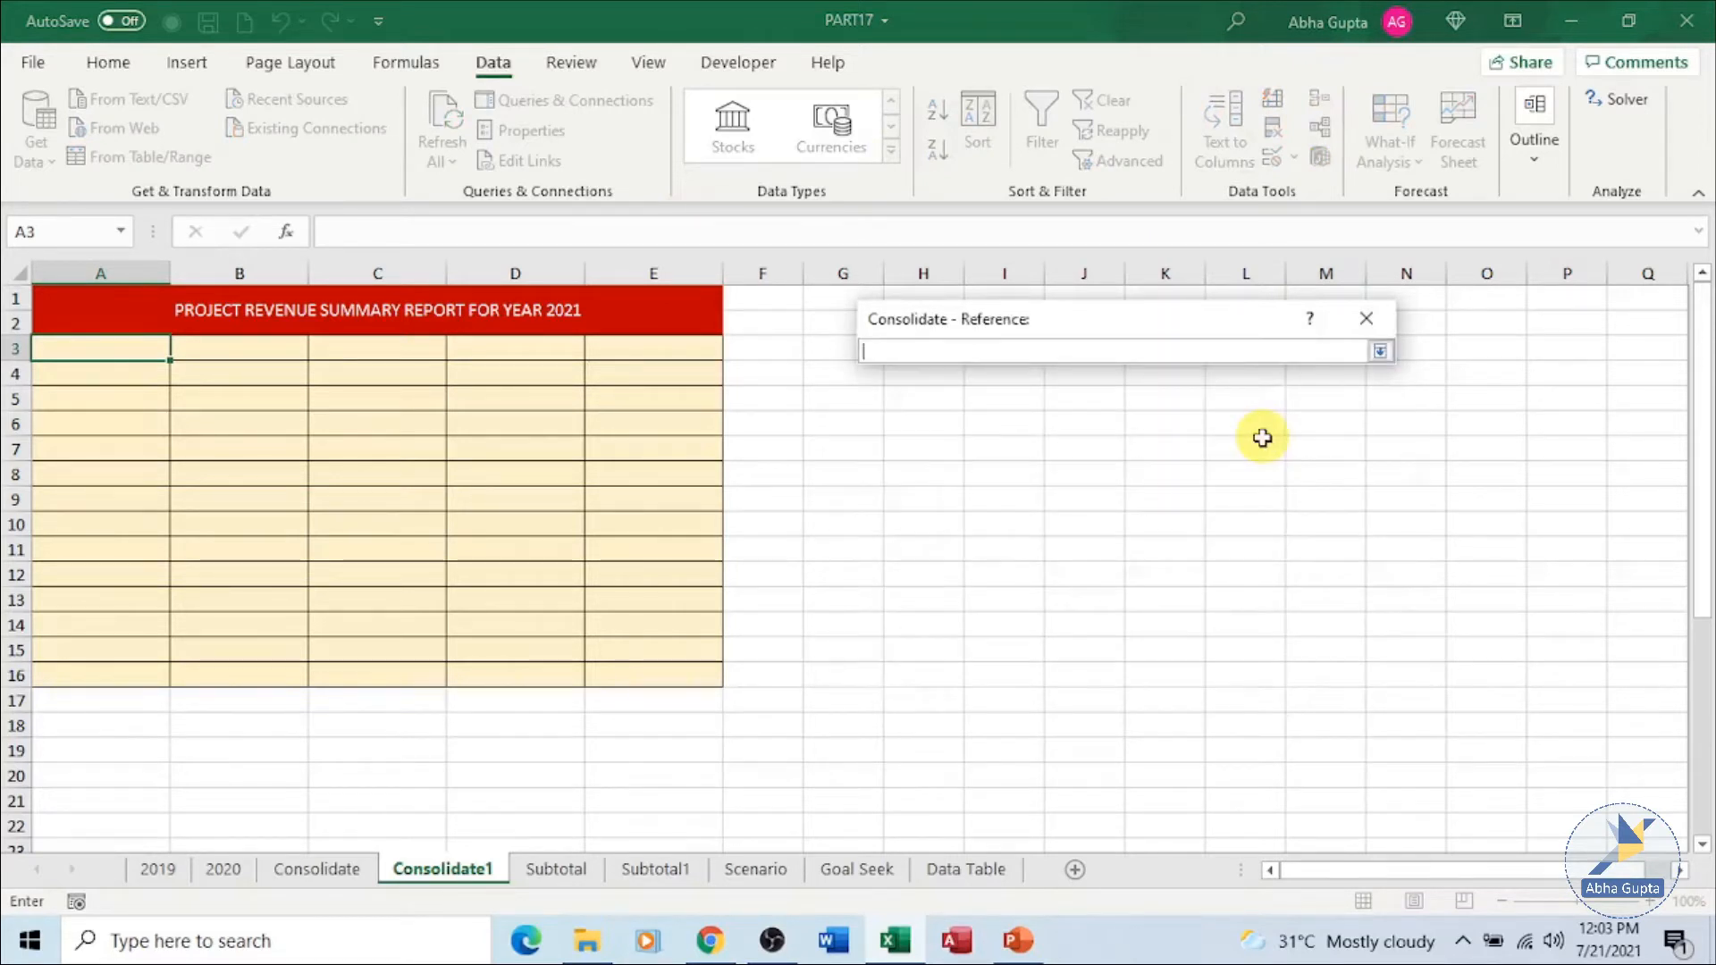
{"action": "left_click", "coordinate": [166, 874]}
{"action": "left_click_drag", "start_coordinate": [54, 344], "coordinate": [643, 601]}
{"action": "left_click", "coordinate": [1381, 351]}
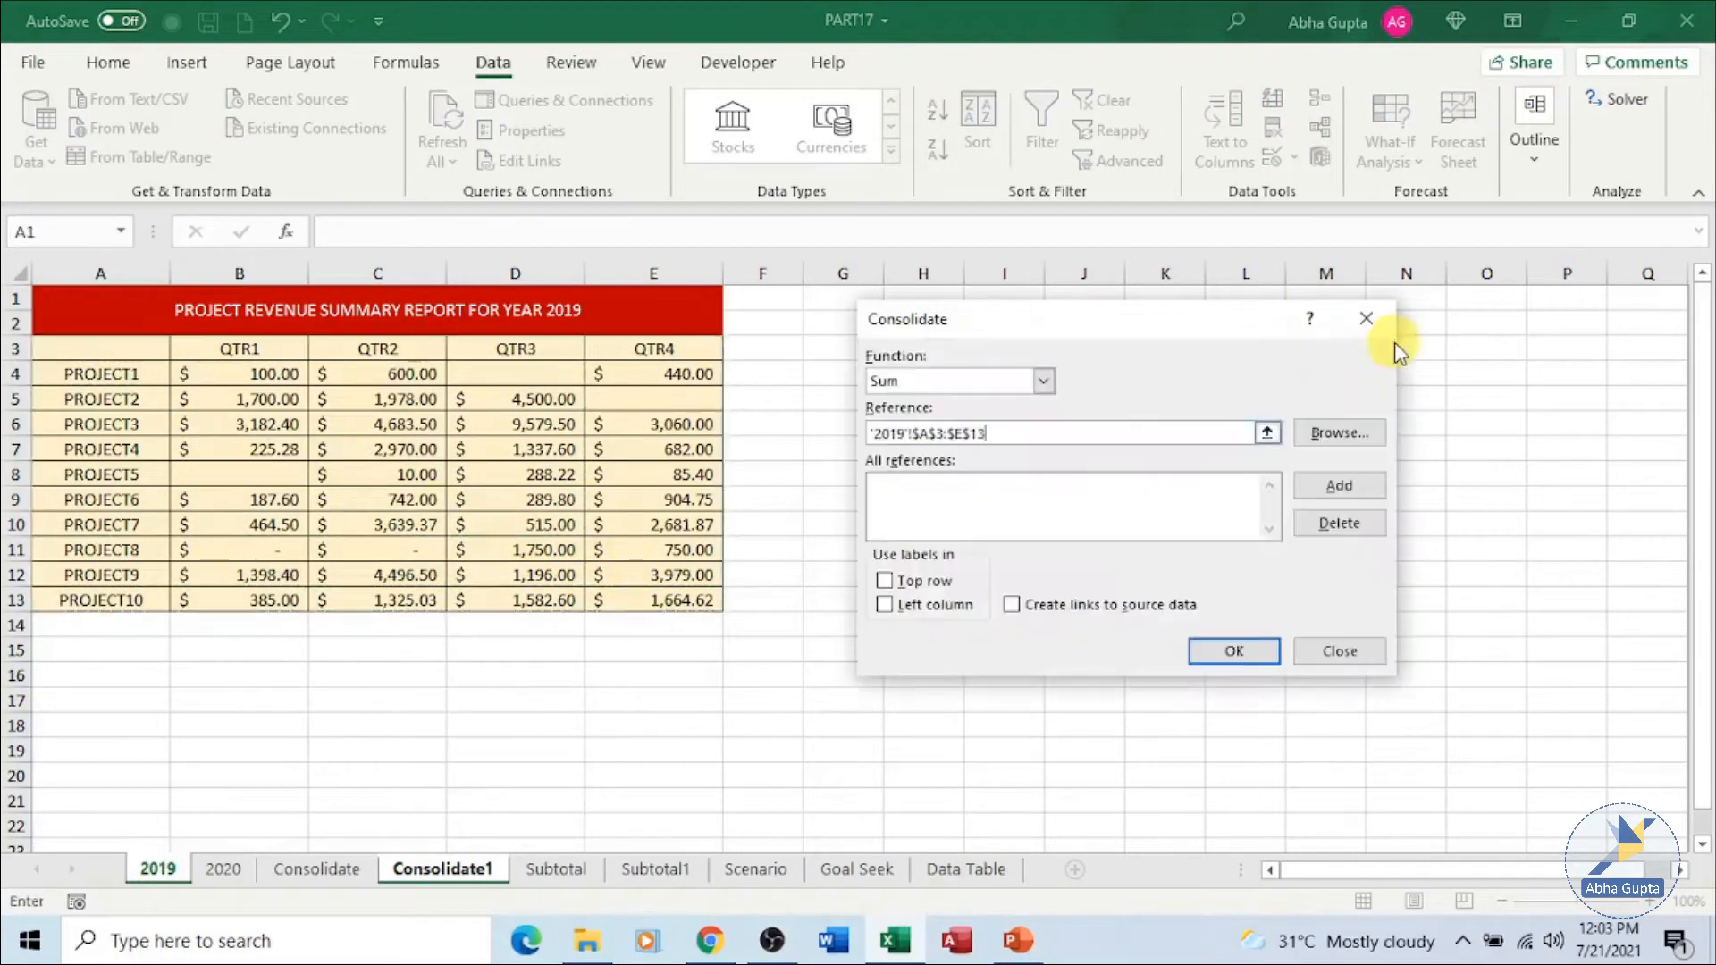
{"action": "left_click", "coordinate": [1321, 487]}
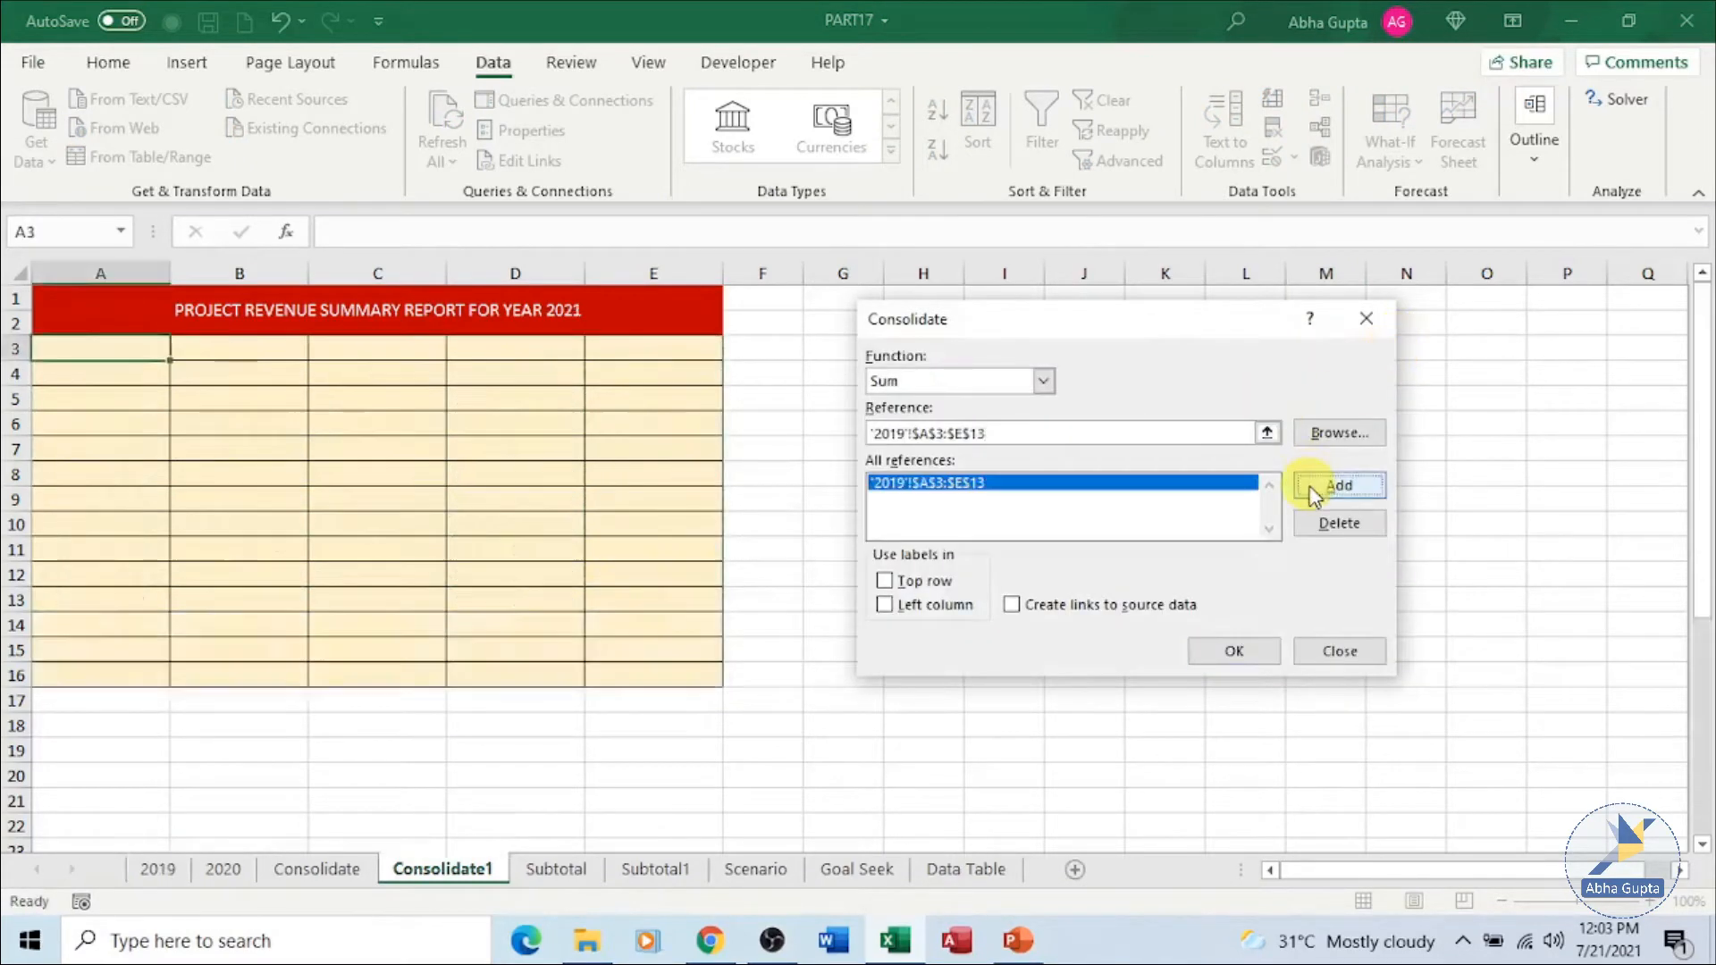
- Add the 2020 sheet's range A3:E13 to the Consolidate1 consolidation references
{"action": "left_click", "coordinate": [1267, 435]}
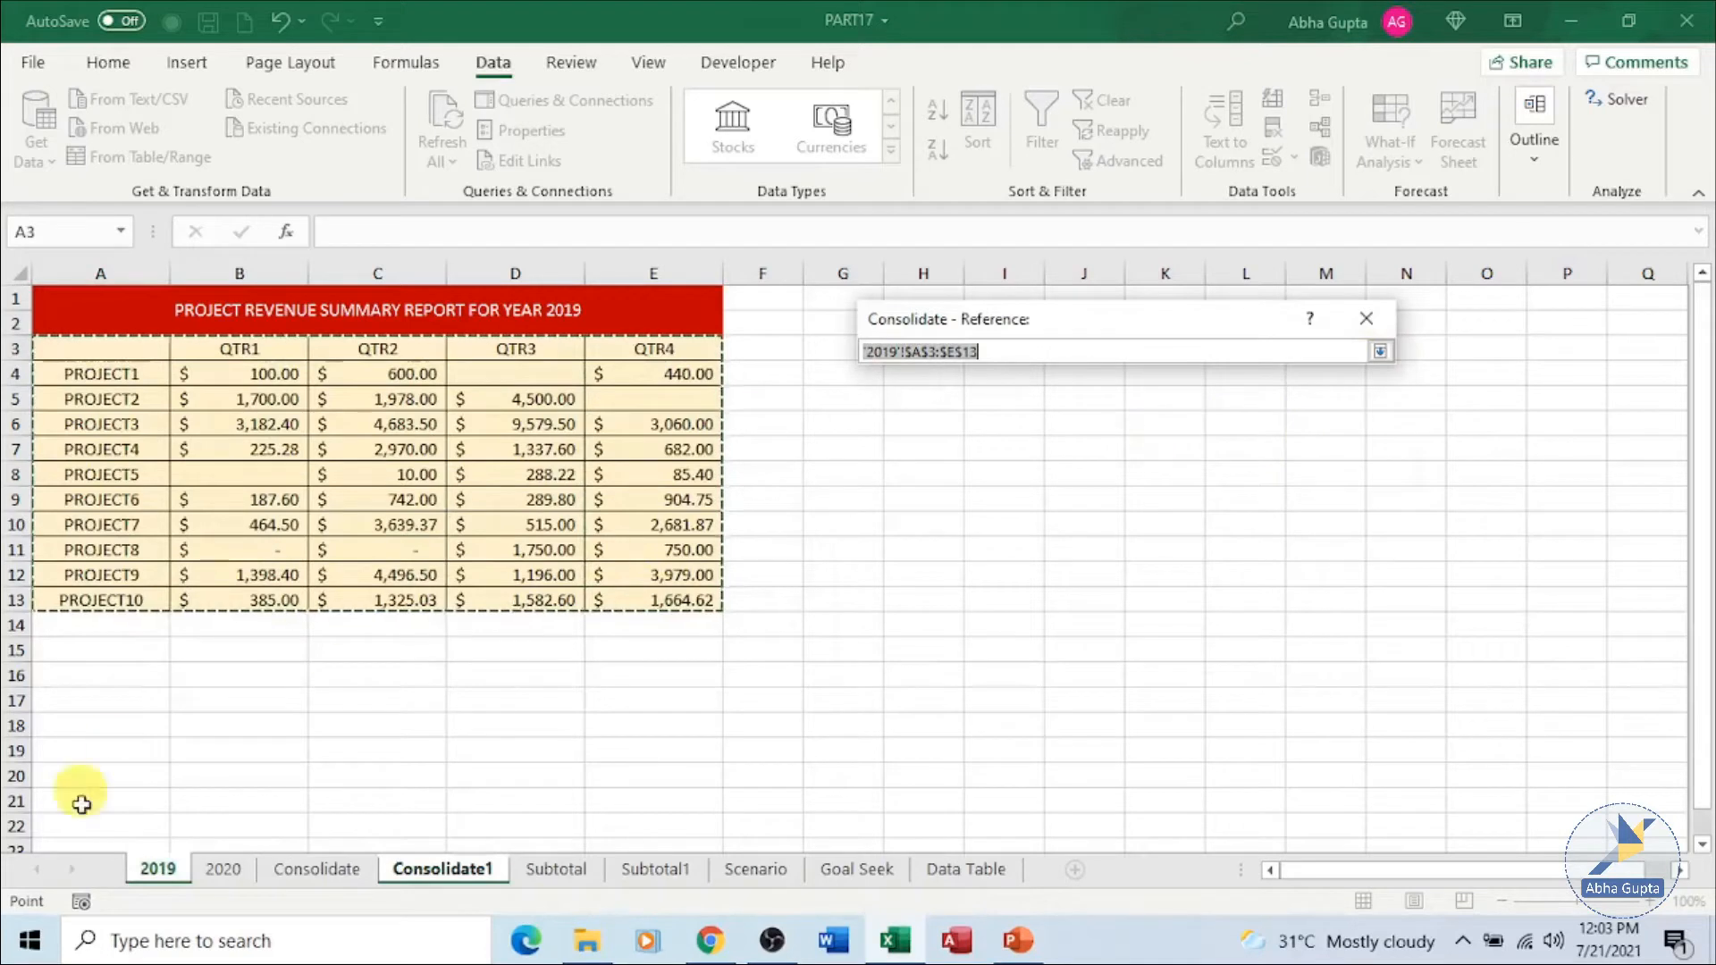
{"action": "left_click", "coordinate": [221, 868]}
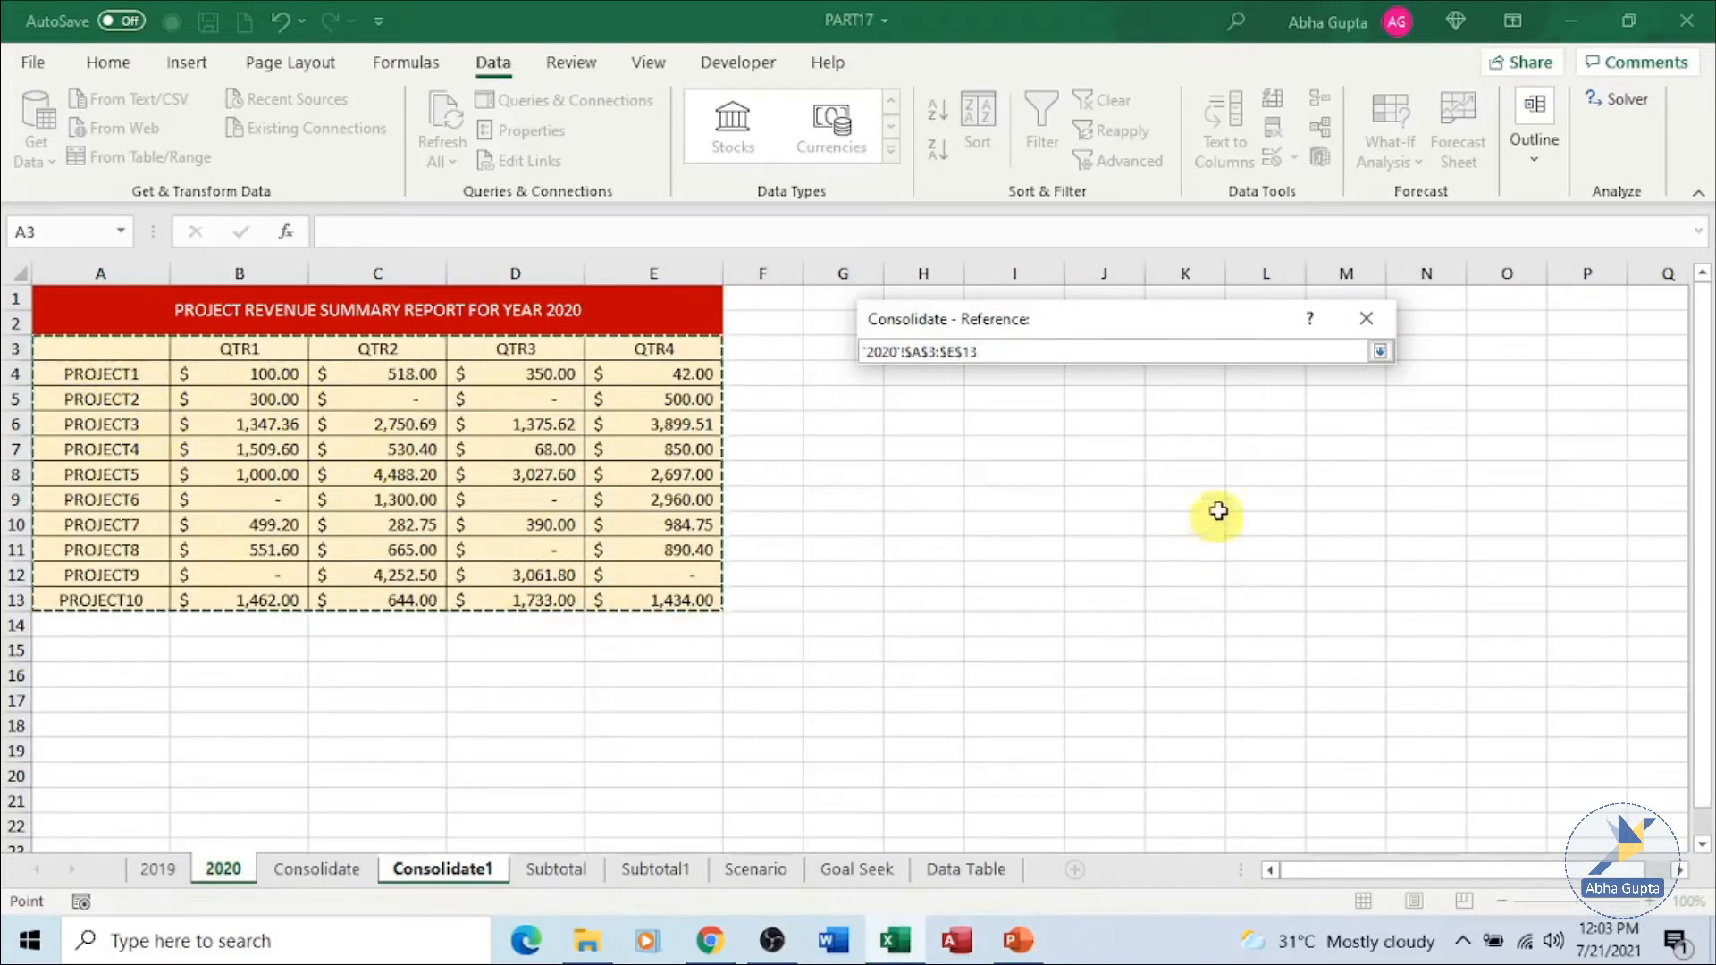
{"action": "left_click", "coordinate": [1379, 351]}
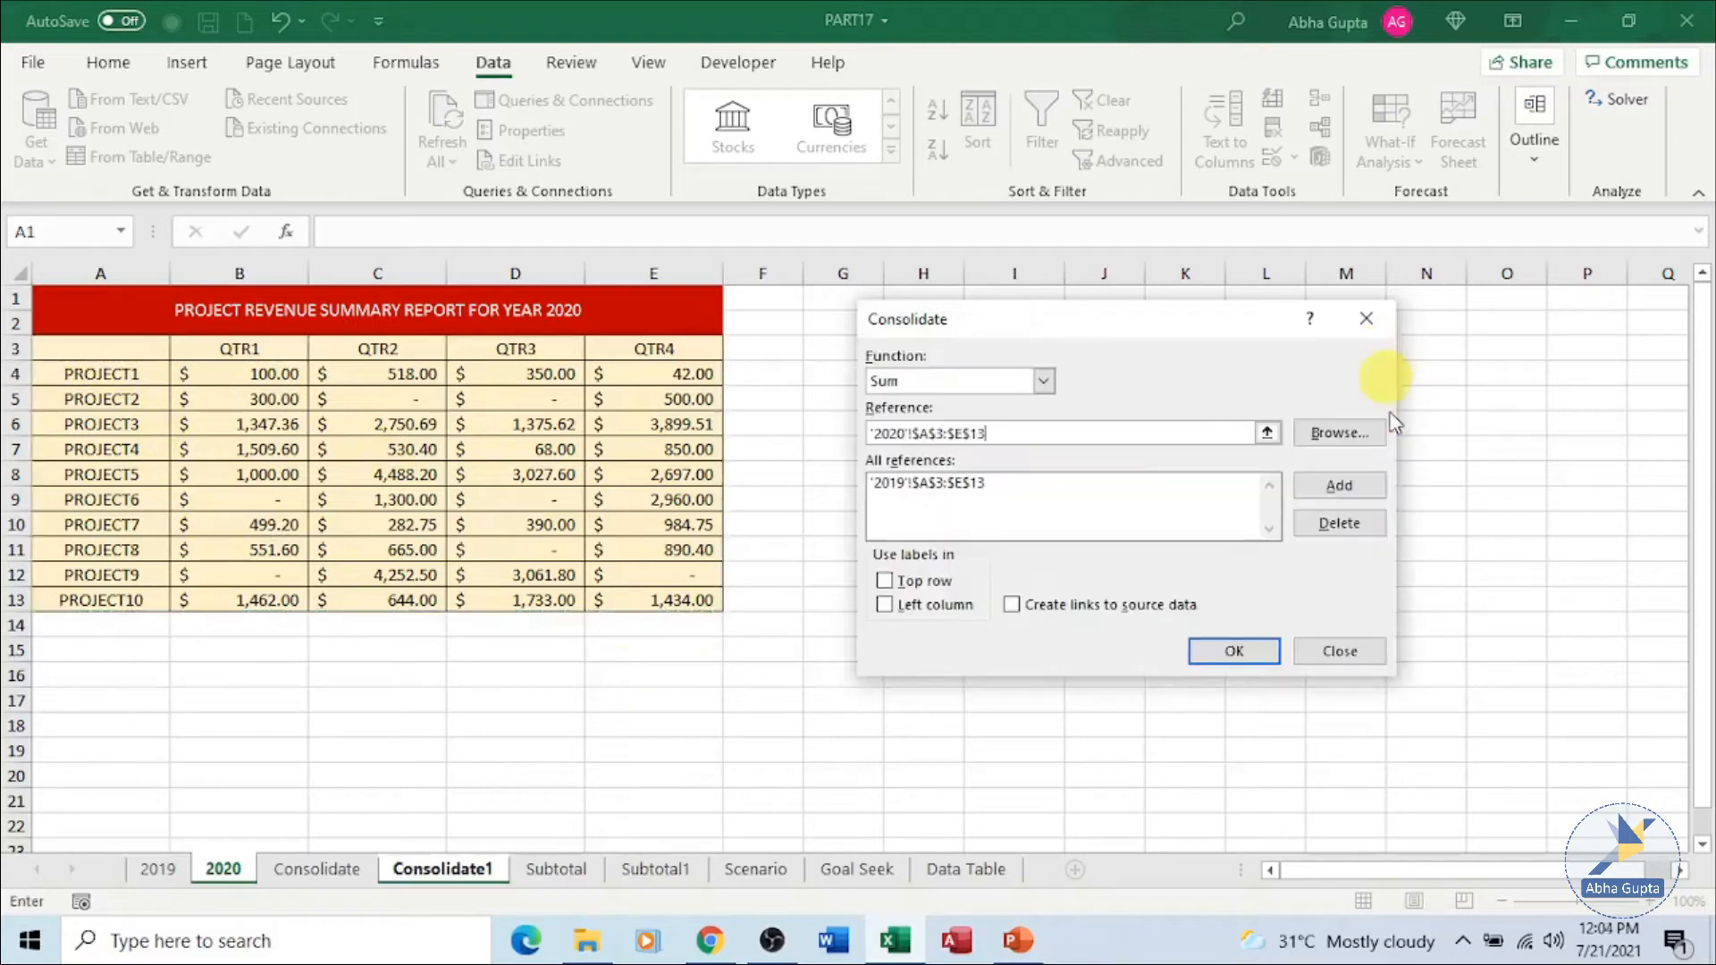
{"action": "left_click", "coordinate": [1360, 490]}
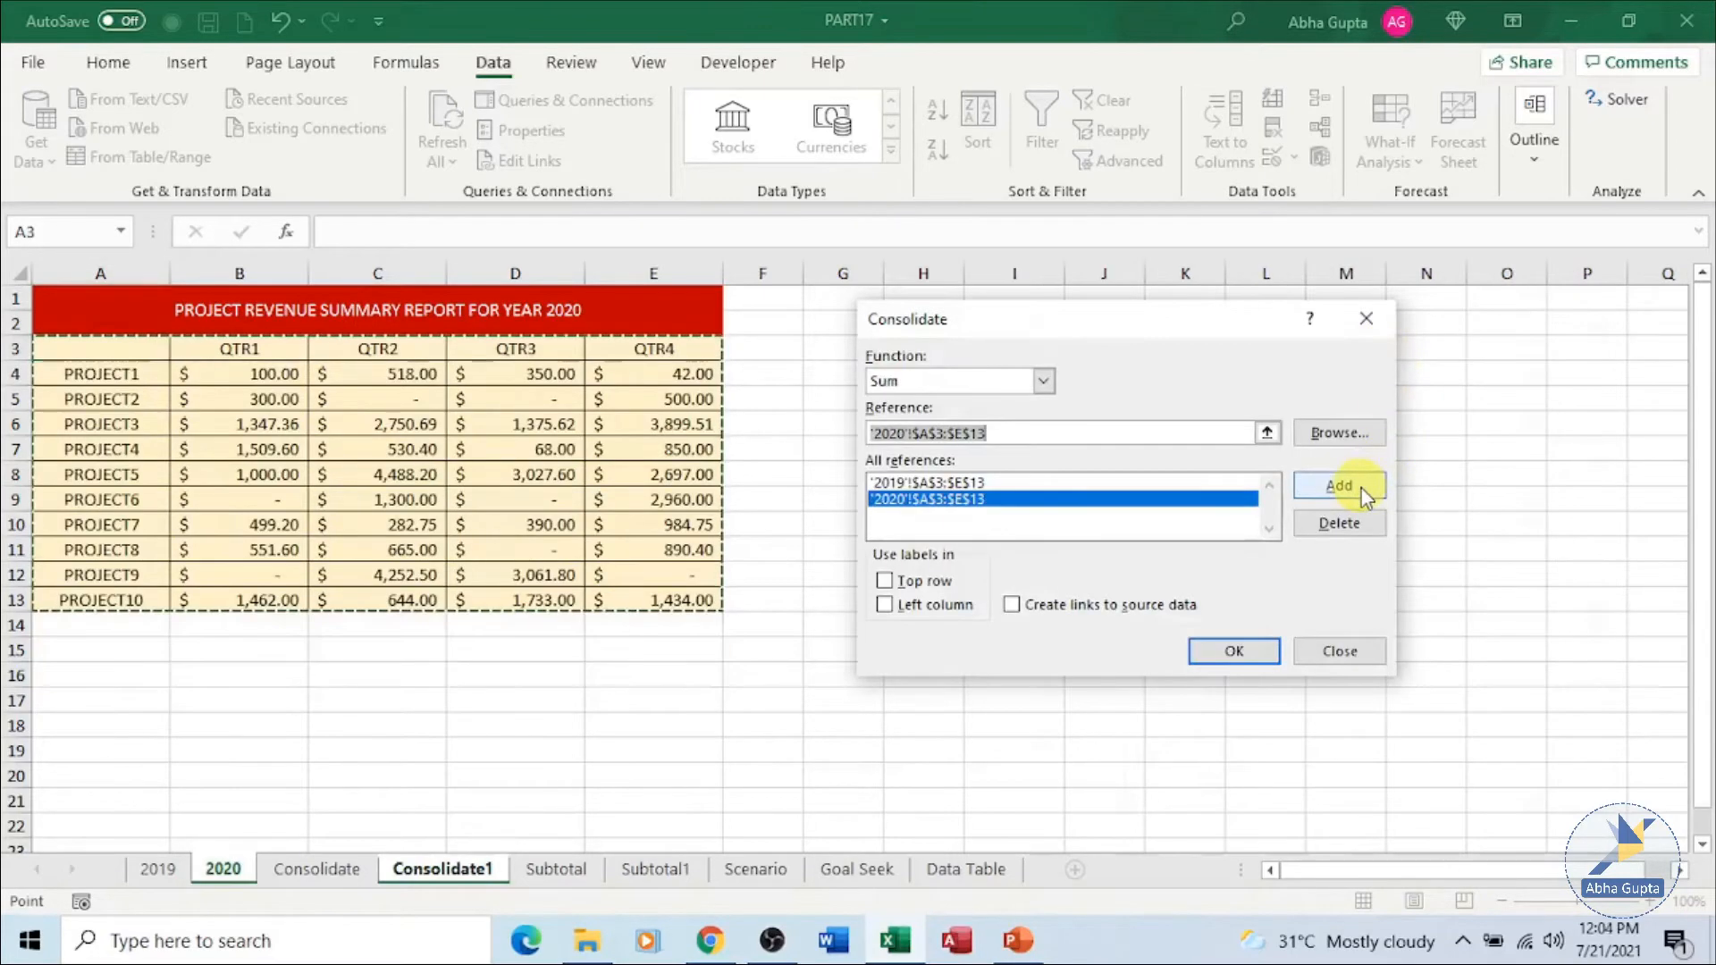
- Run the consolidation with top row and left column labels and links to source data, and widen column A to fit the project names
{"action": "left_click", "coordinate": [923, 582]}
{"action": "left_click", "coordinate": [923, 607]}
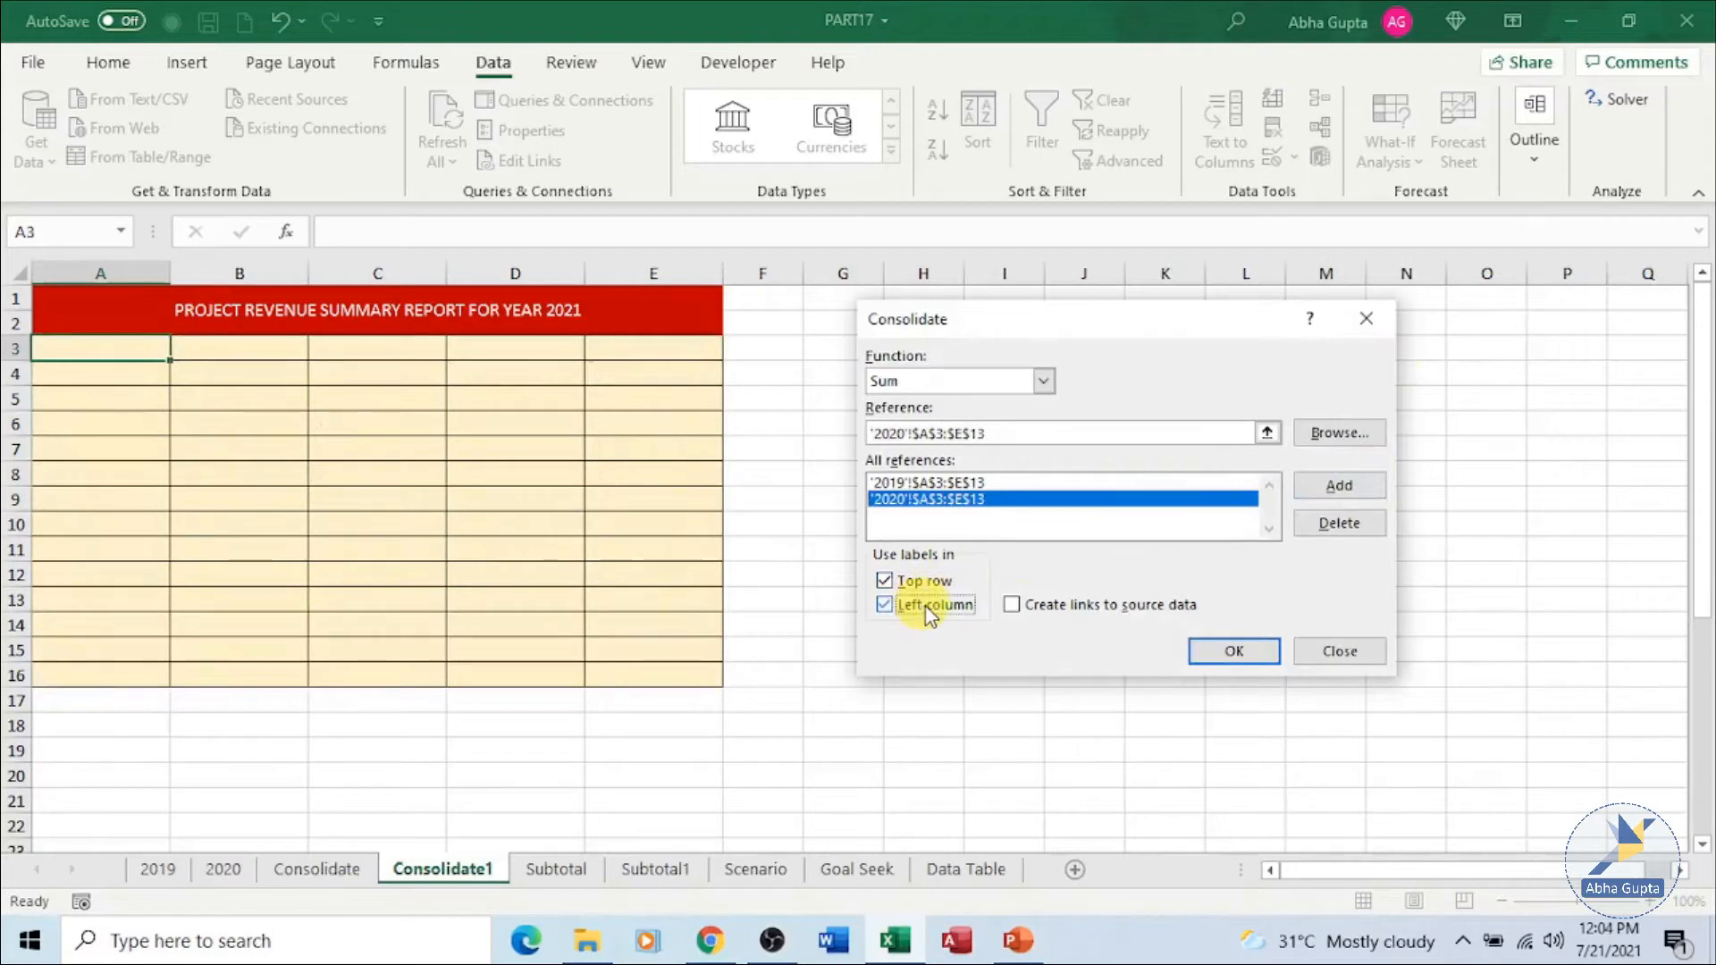
{"action": "left_click", "coordinate": [1154, 608]}
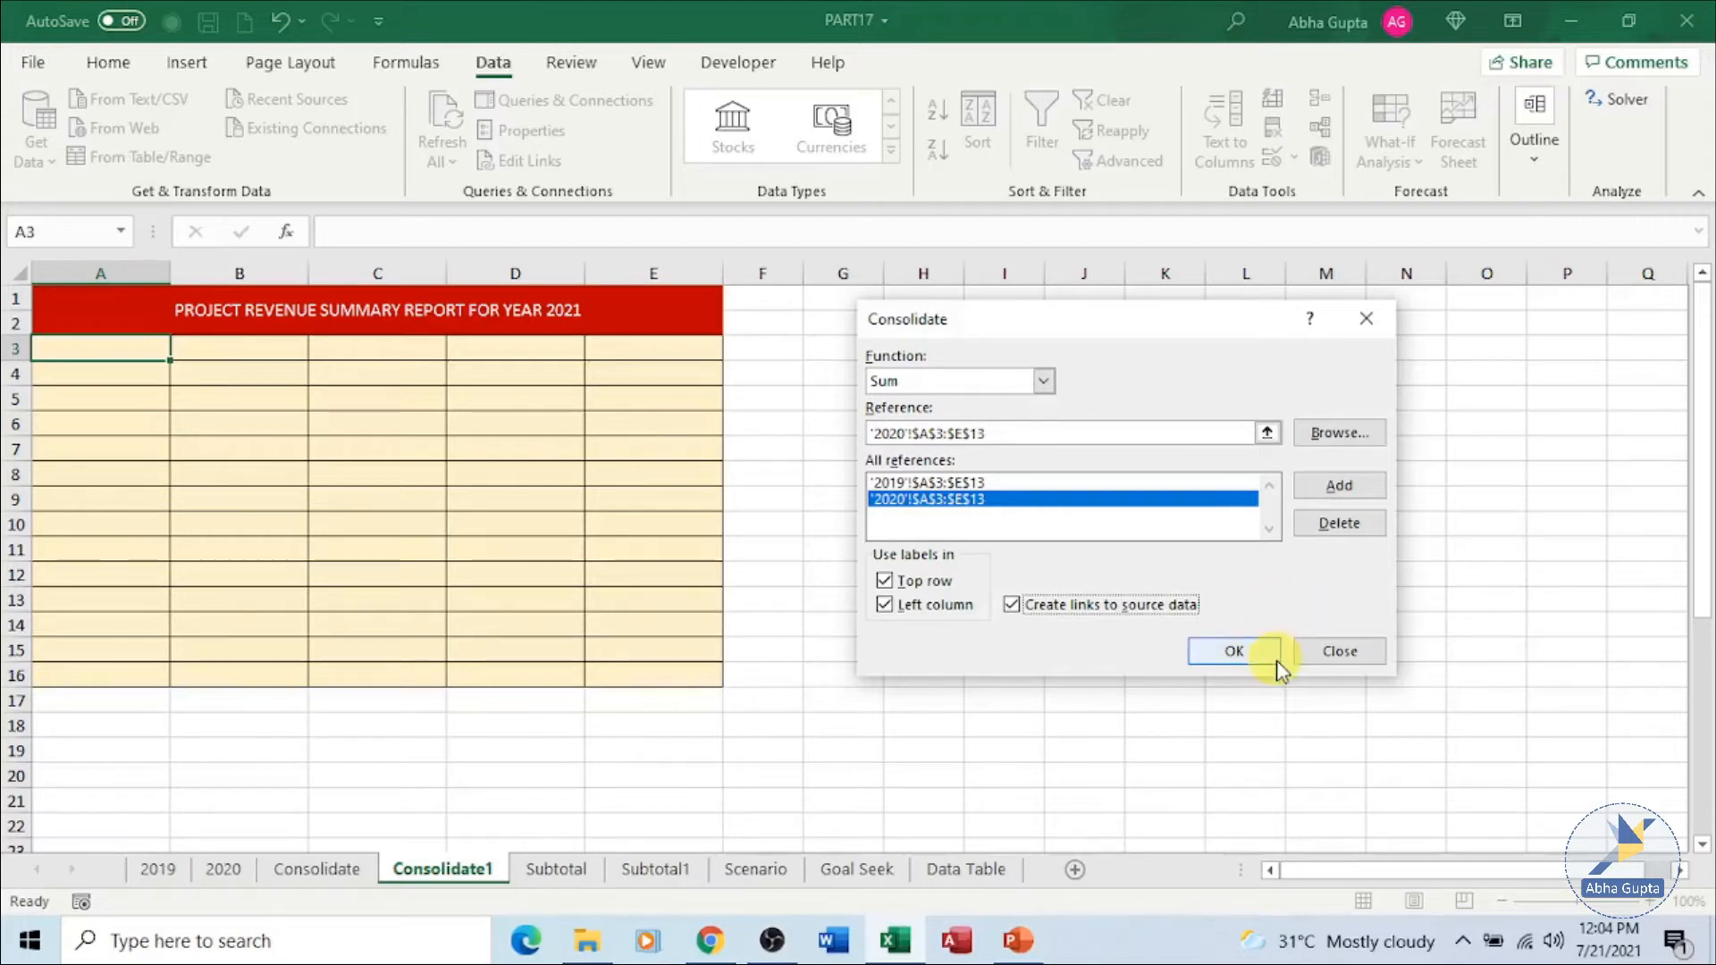
{"action": "left_click", "coordinate": [1233, 652]}
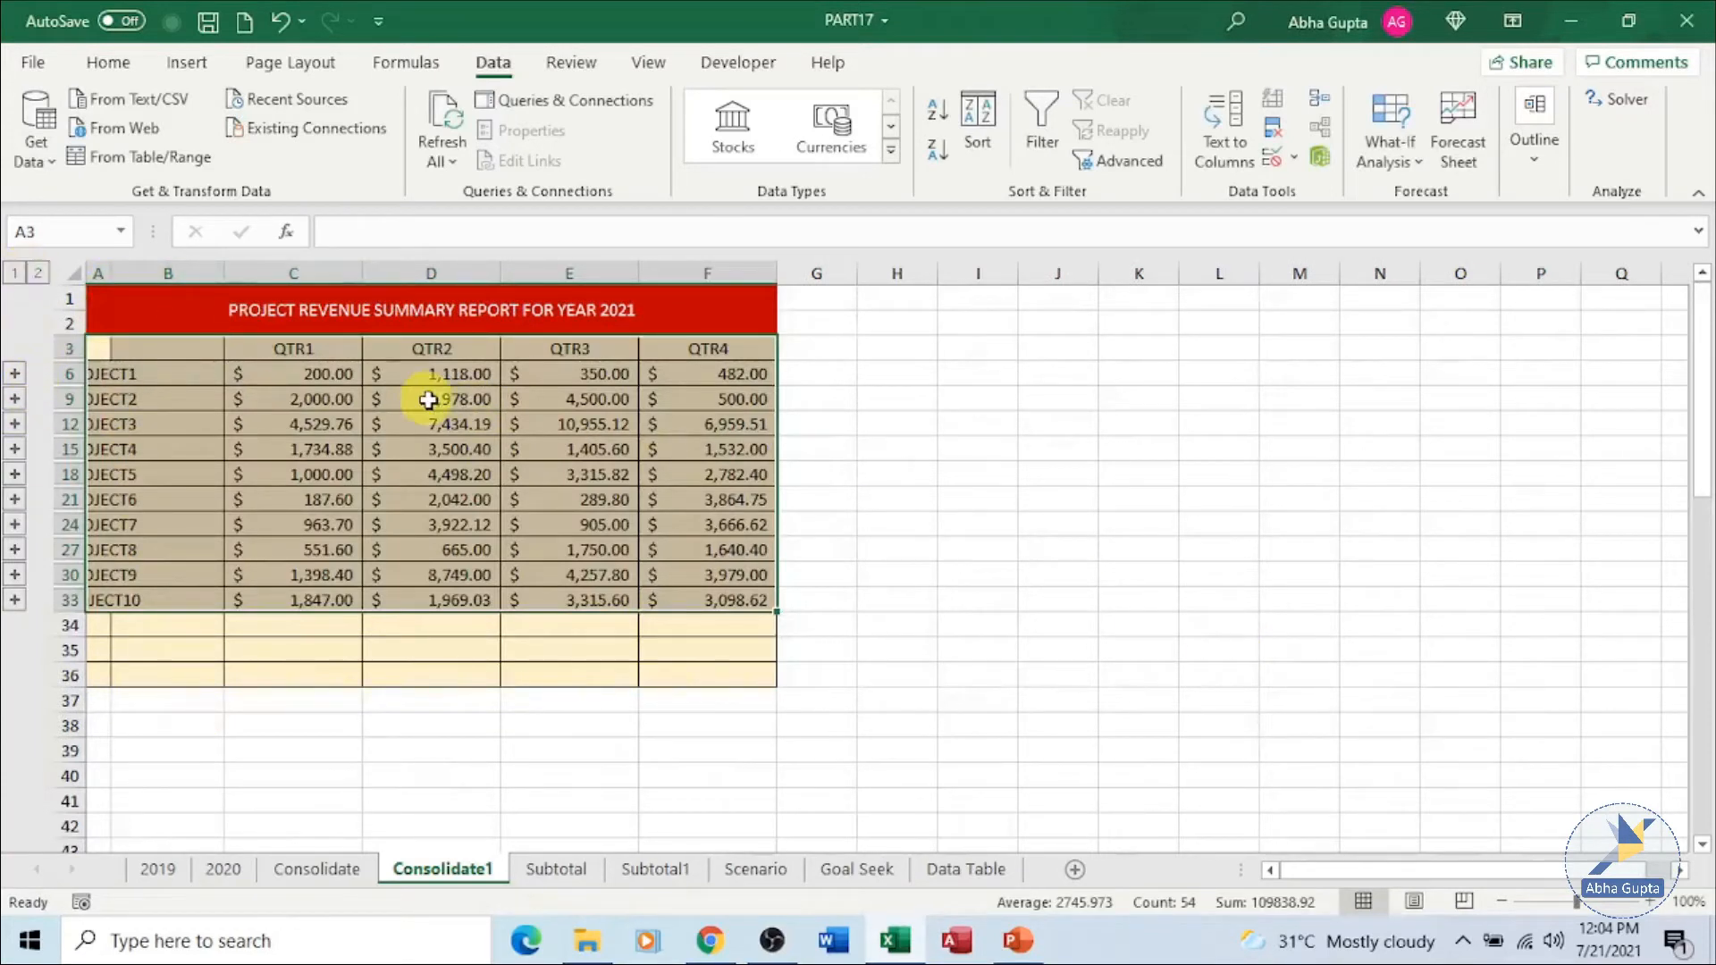
{"action": "left_click", "coordinate": [1081, 624]}
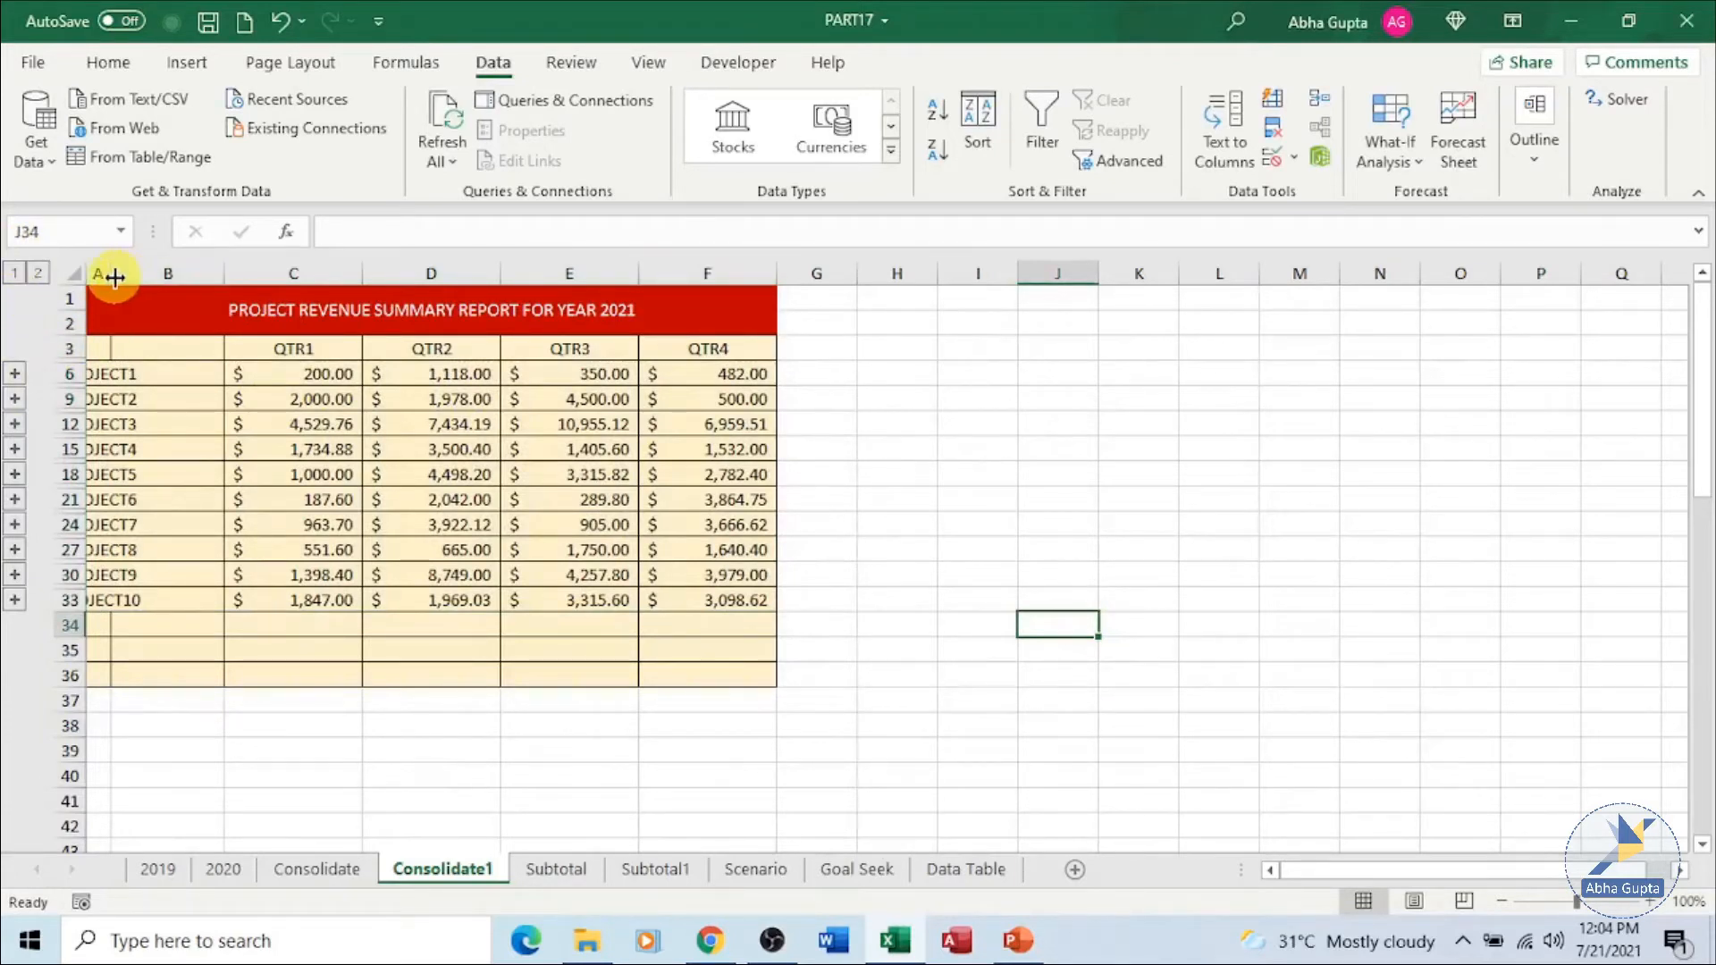
{"action": "left_click_drag", "start_coordinate": [114, 277], "coordinate": [199, 275]}
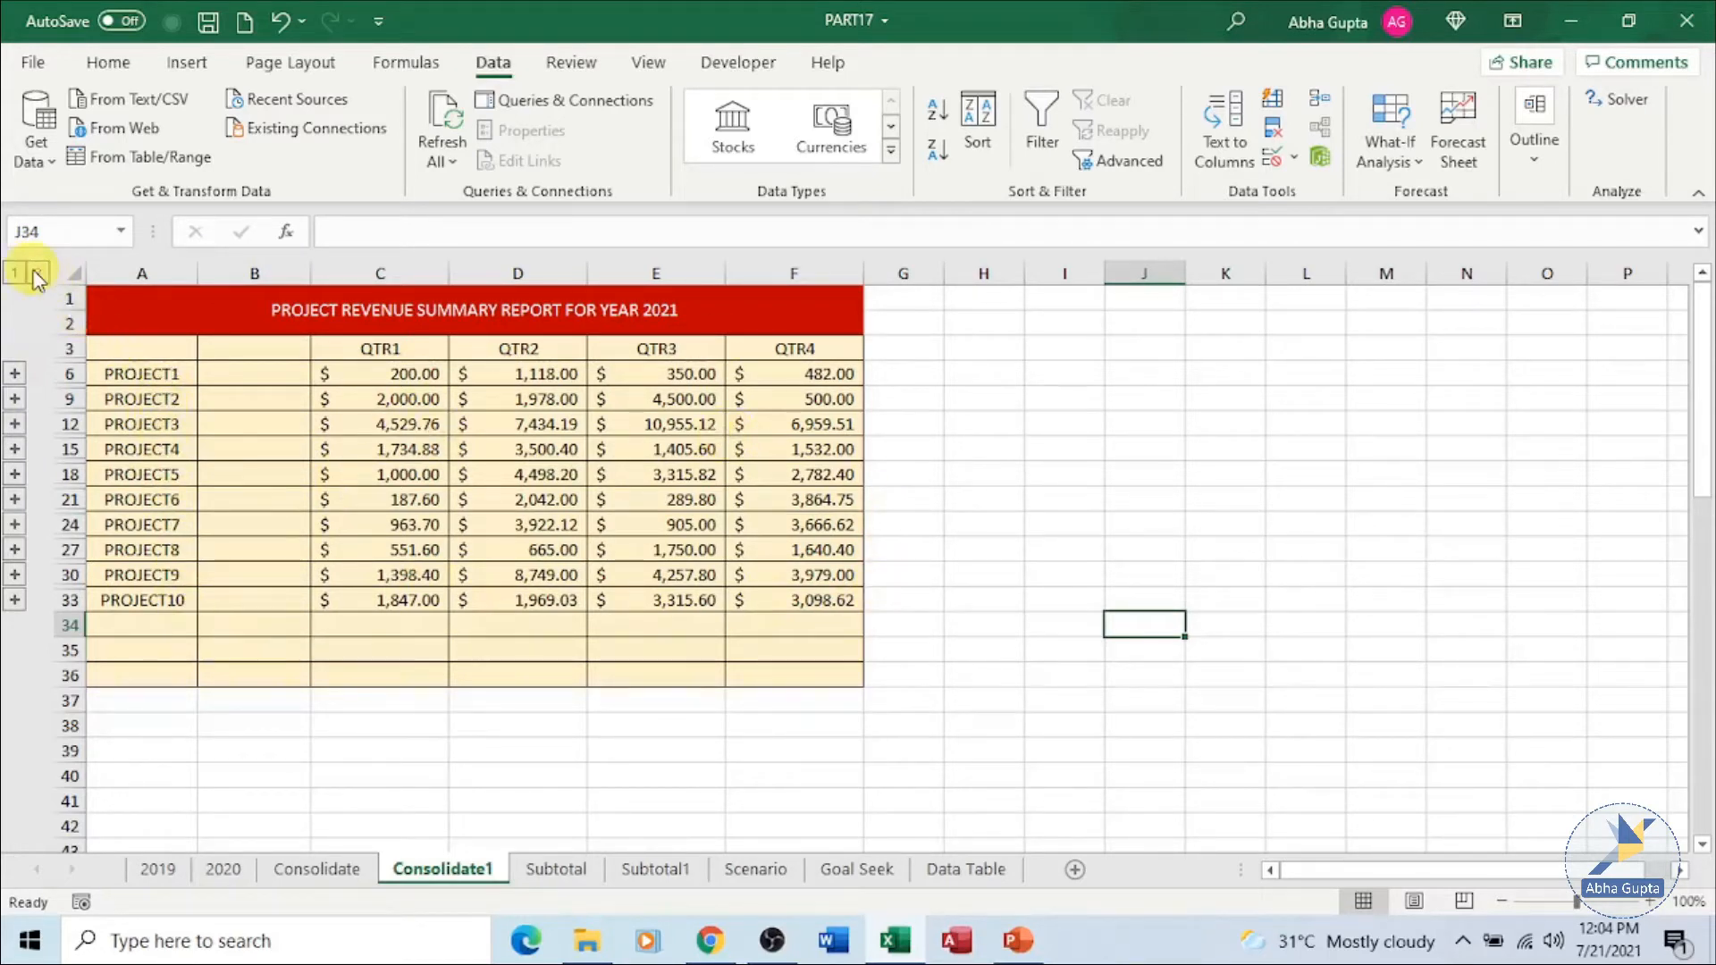
- Expand and collapse the outline groups on Consolidate1 to examine each project's source rows, leaving only PROJECT1 expanded
{"action": "left_click", "coordinate": [14, 374]}
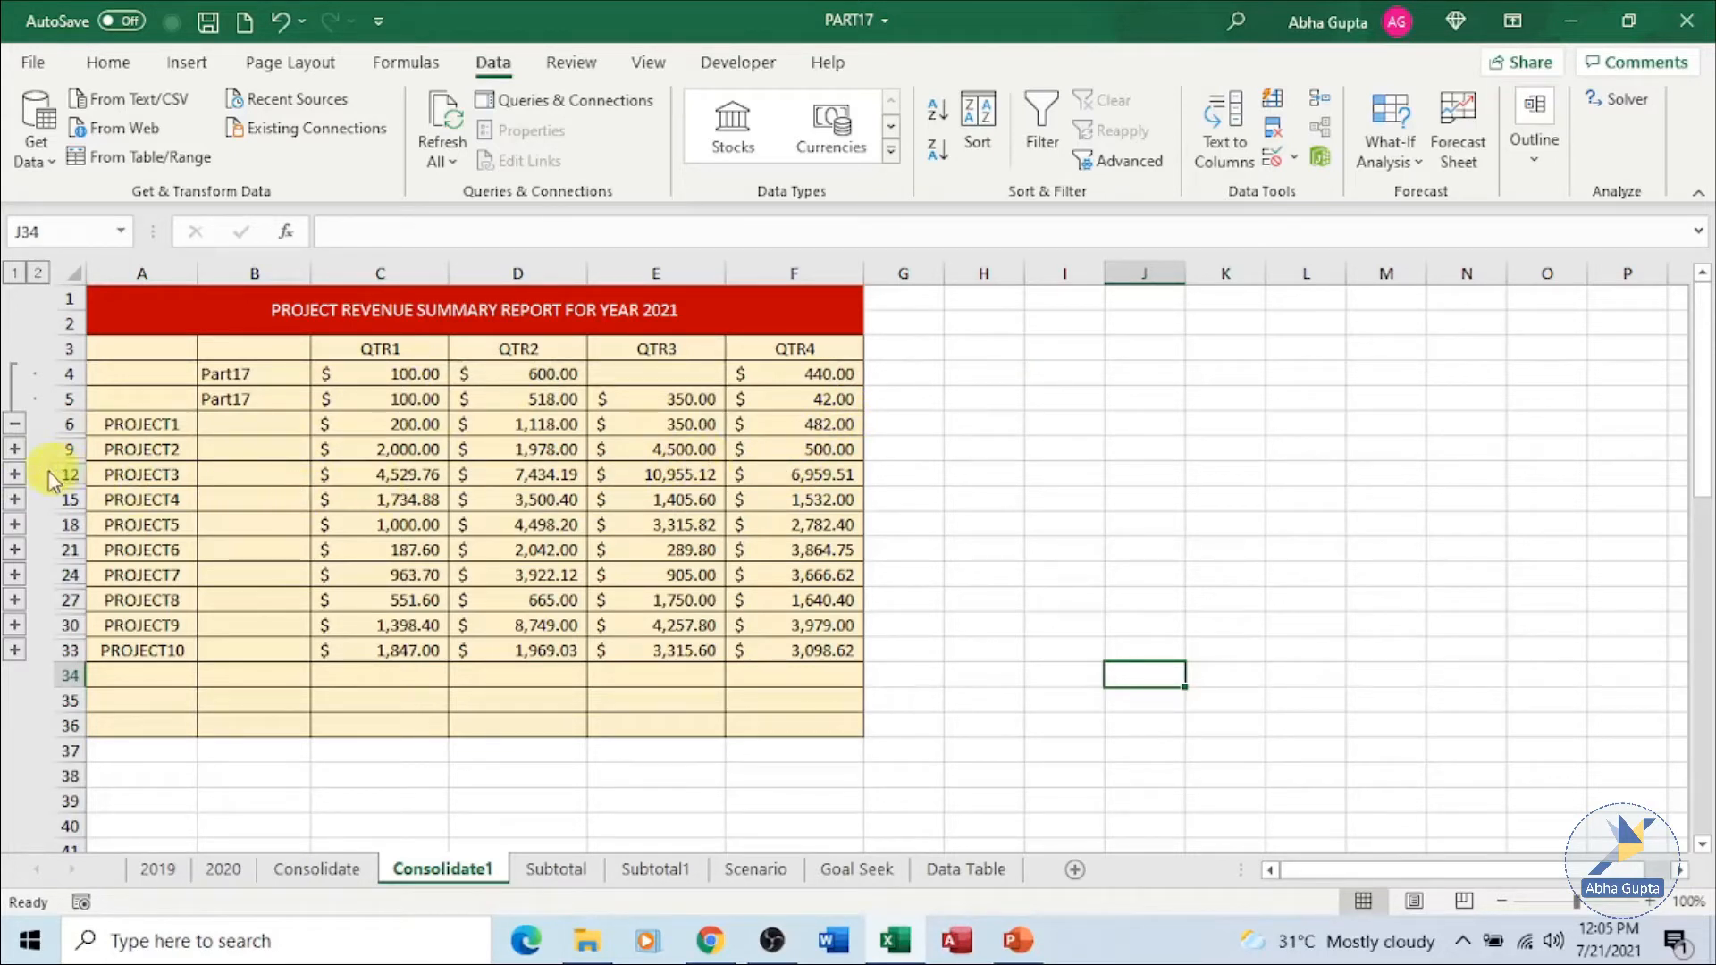
{"action": "left_click", "coordinate": [14, 449]}
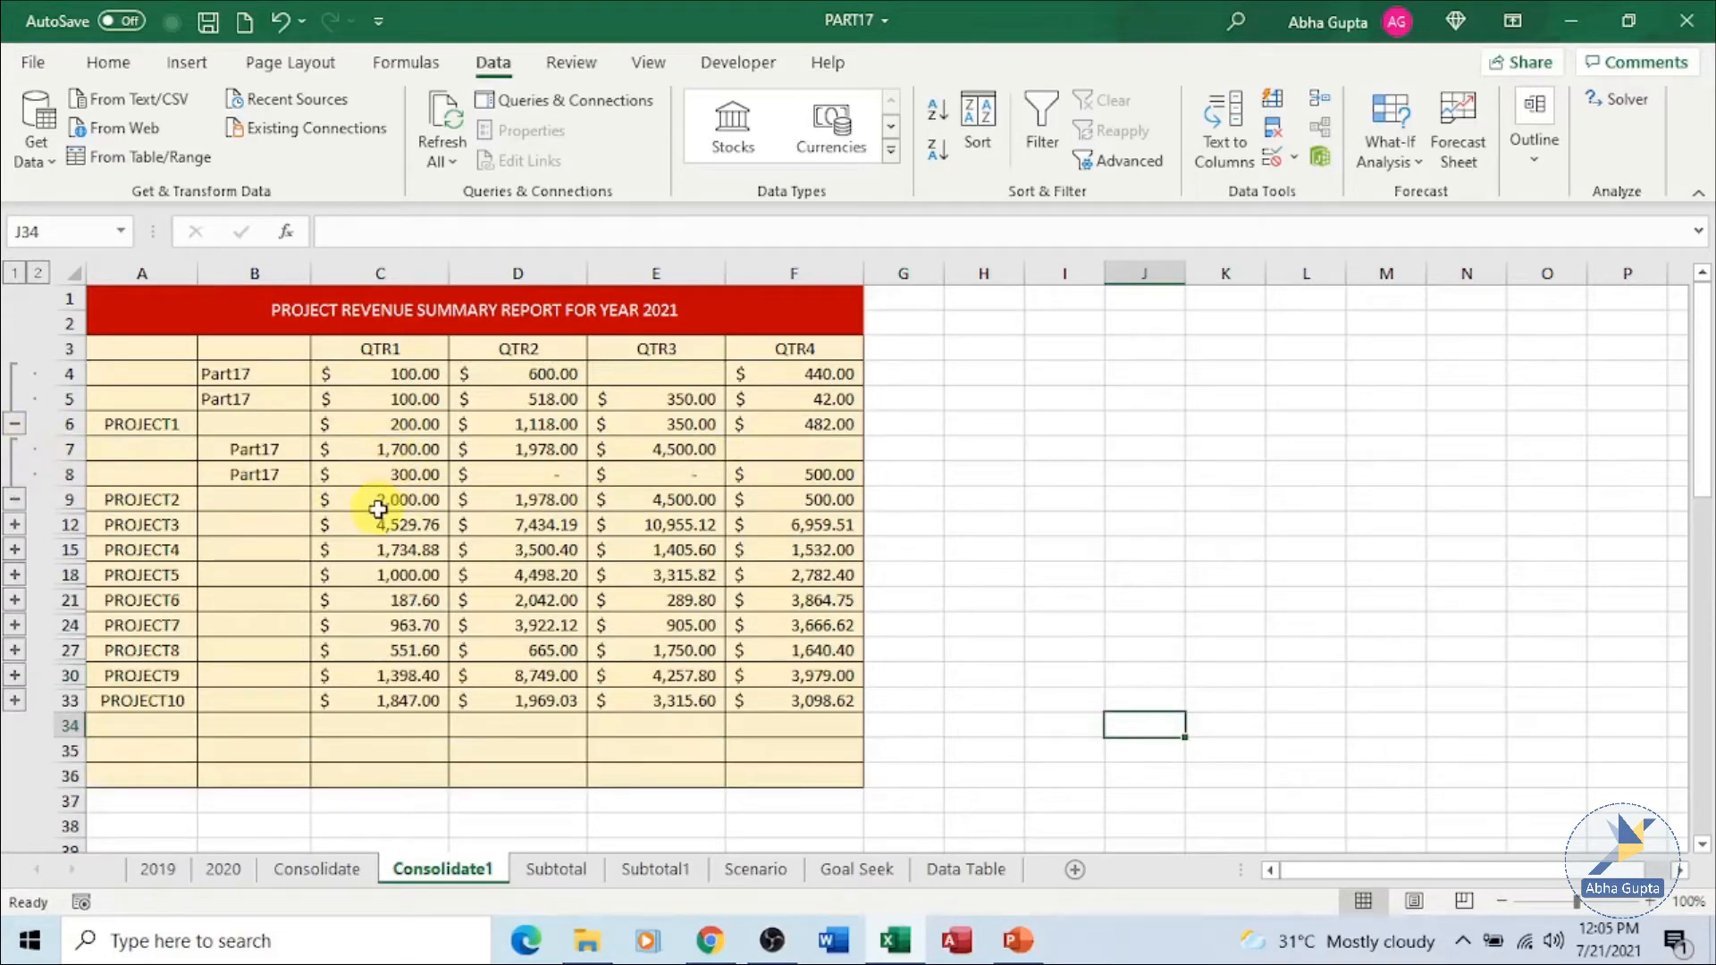
{"action": "left_click", "coordinate": [39, 272]}
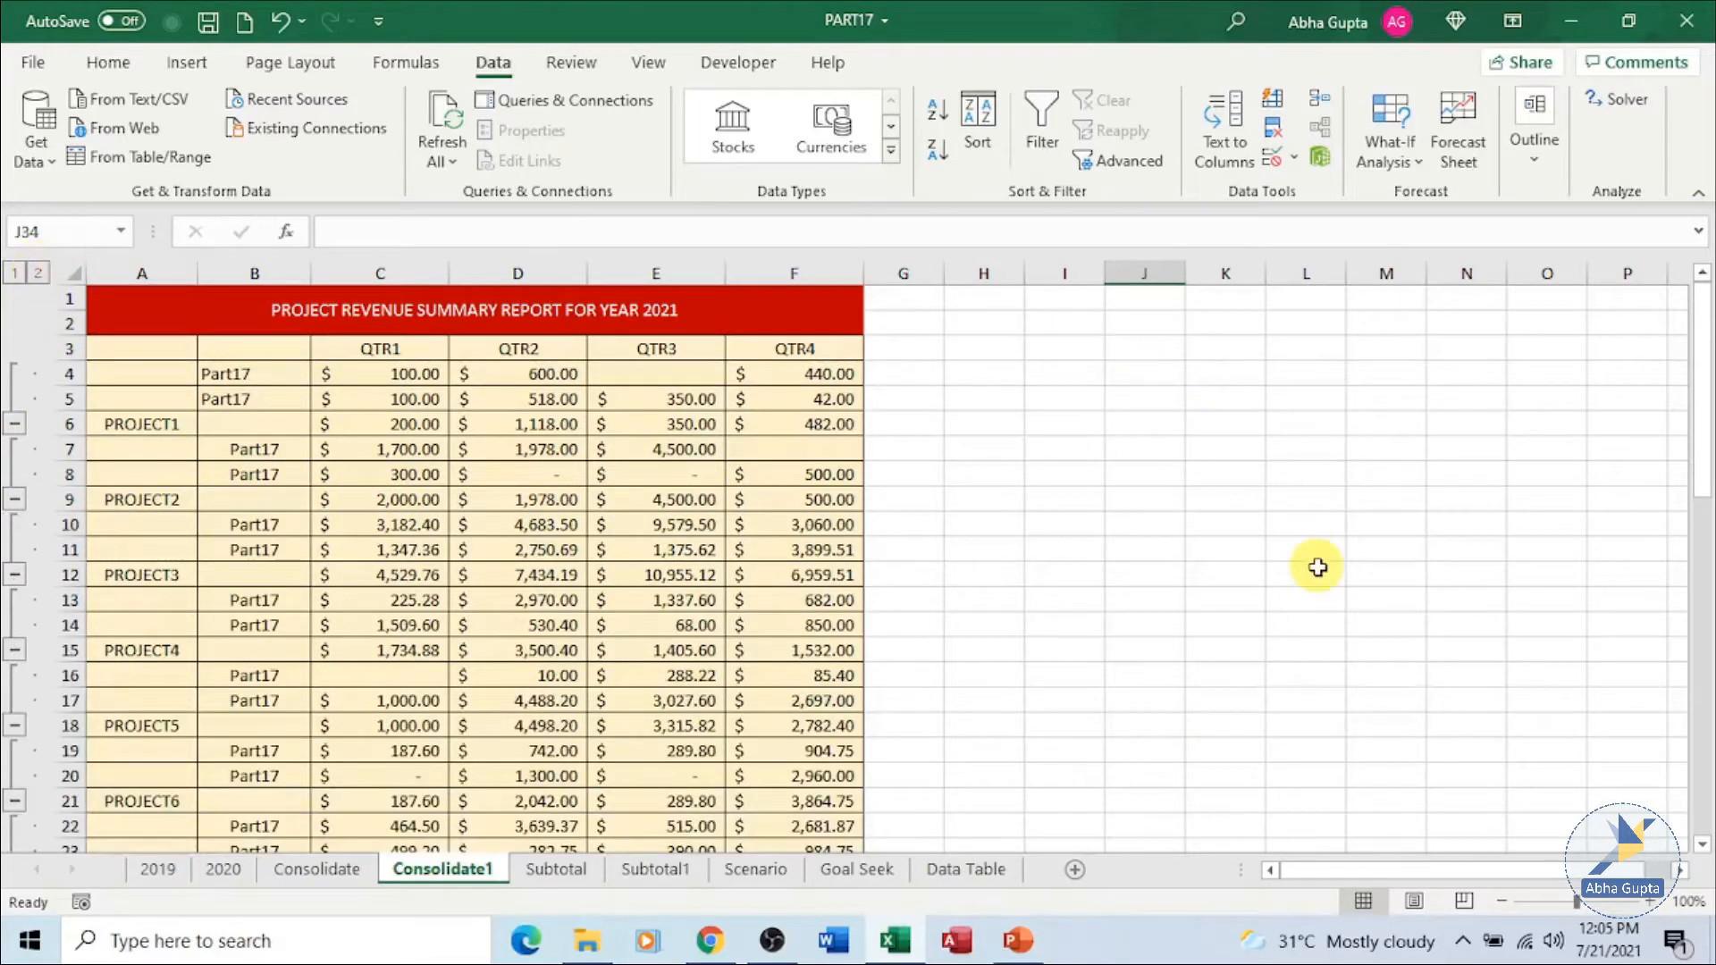
{"action": "scroll", "coordinate": [1317, 567], "scroll_direction": "down", "scroll_amount": 8}
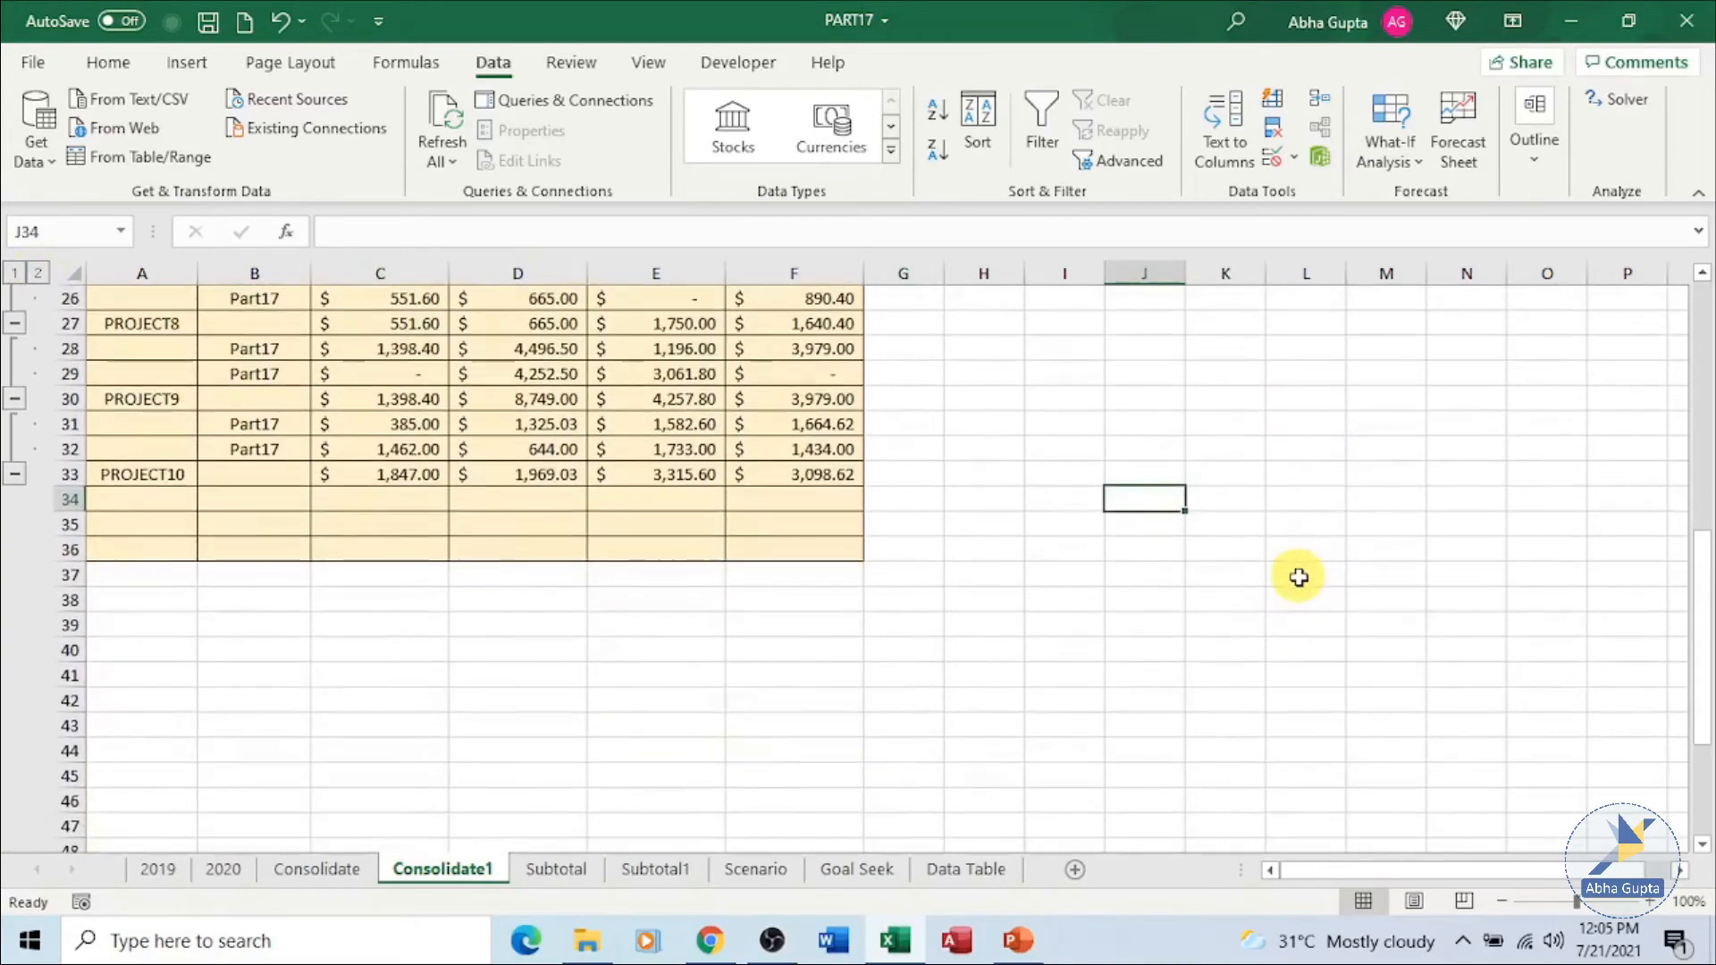
{"action": "scroll", "coordinate": [1298, 577], "scroll_direction": "up", "scroll_amount": 8}
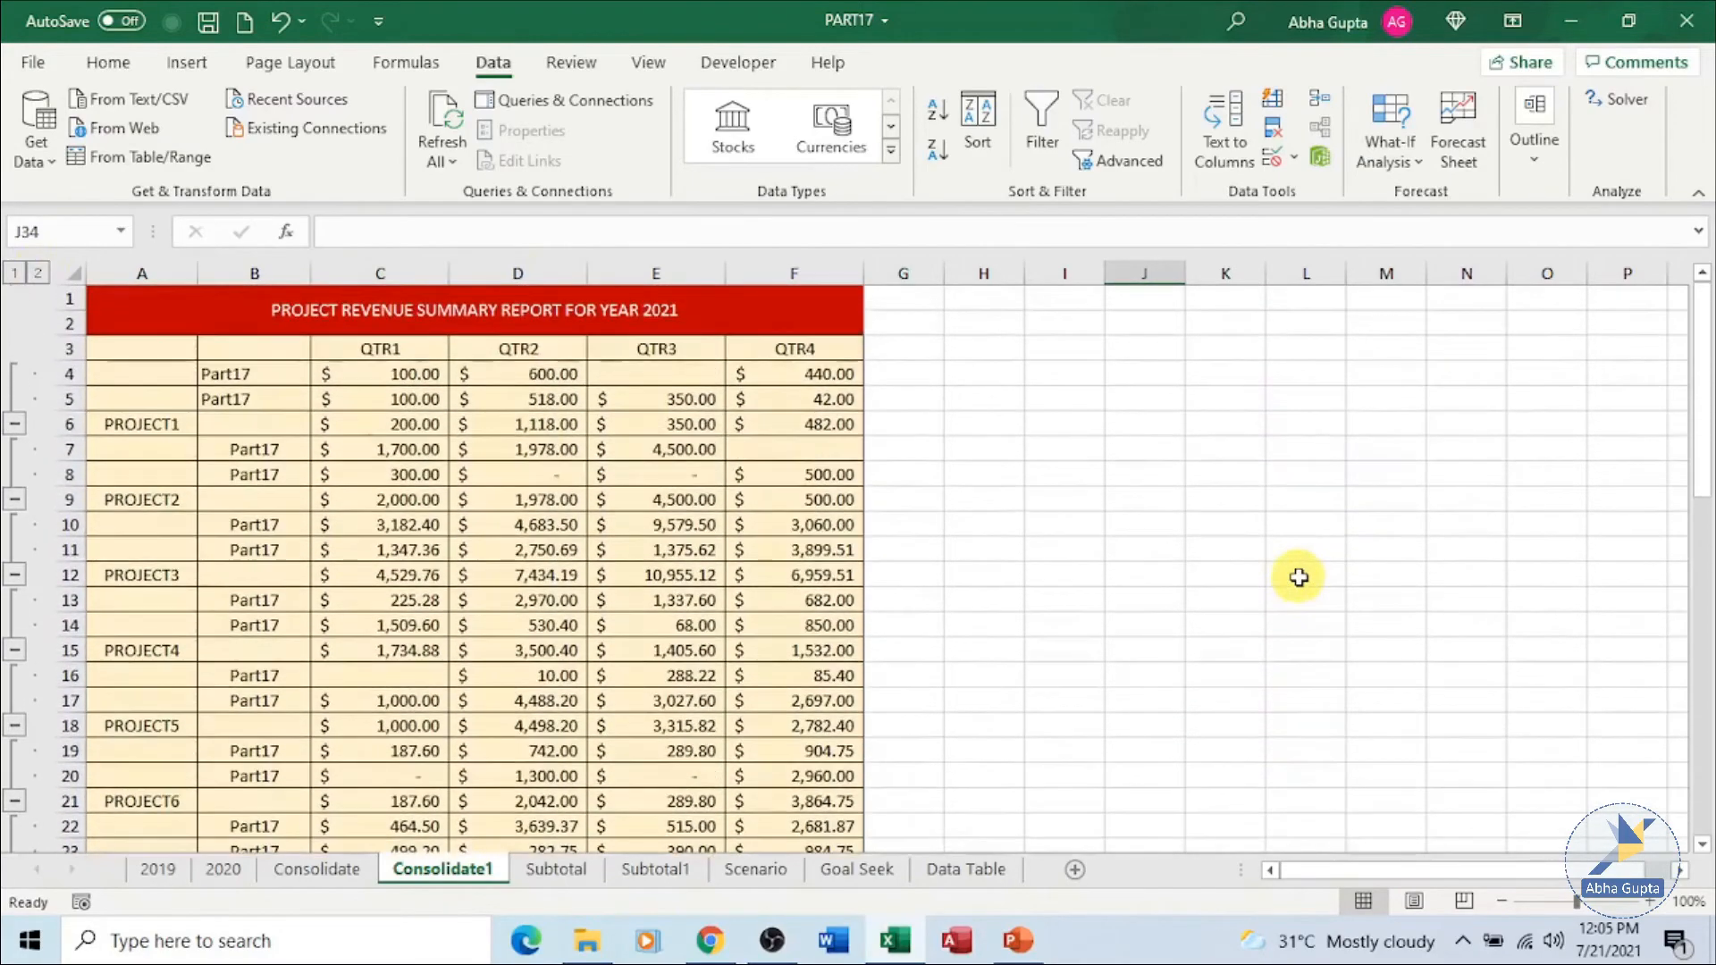
{"action": "left_click", "coordinate": [16, 272]}
{"action": "left_click", "coordinate": [14, 374]}
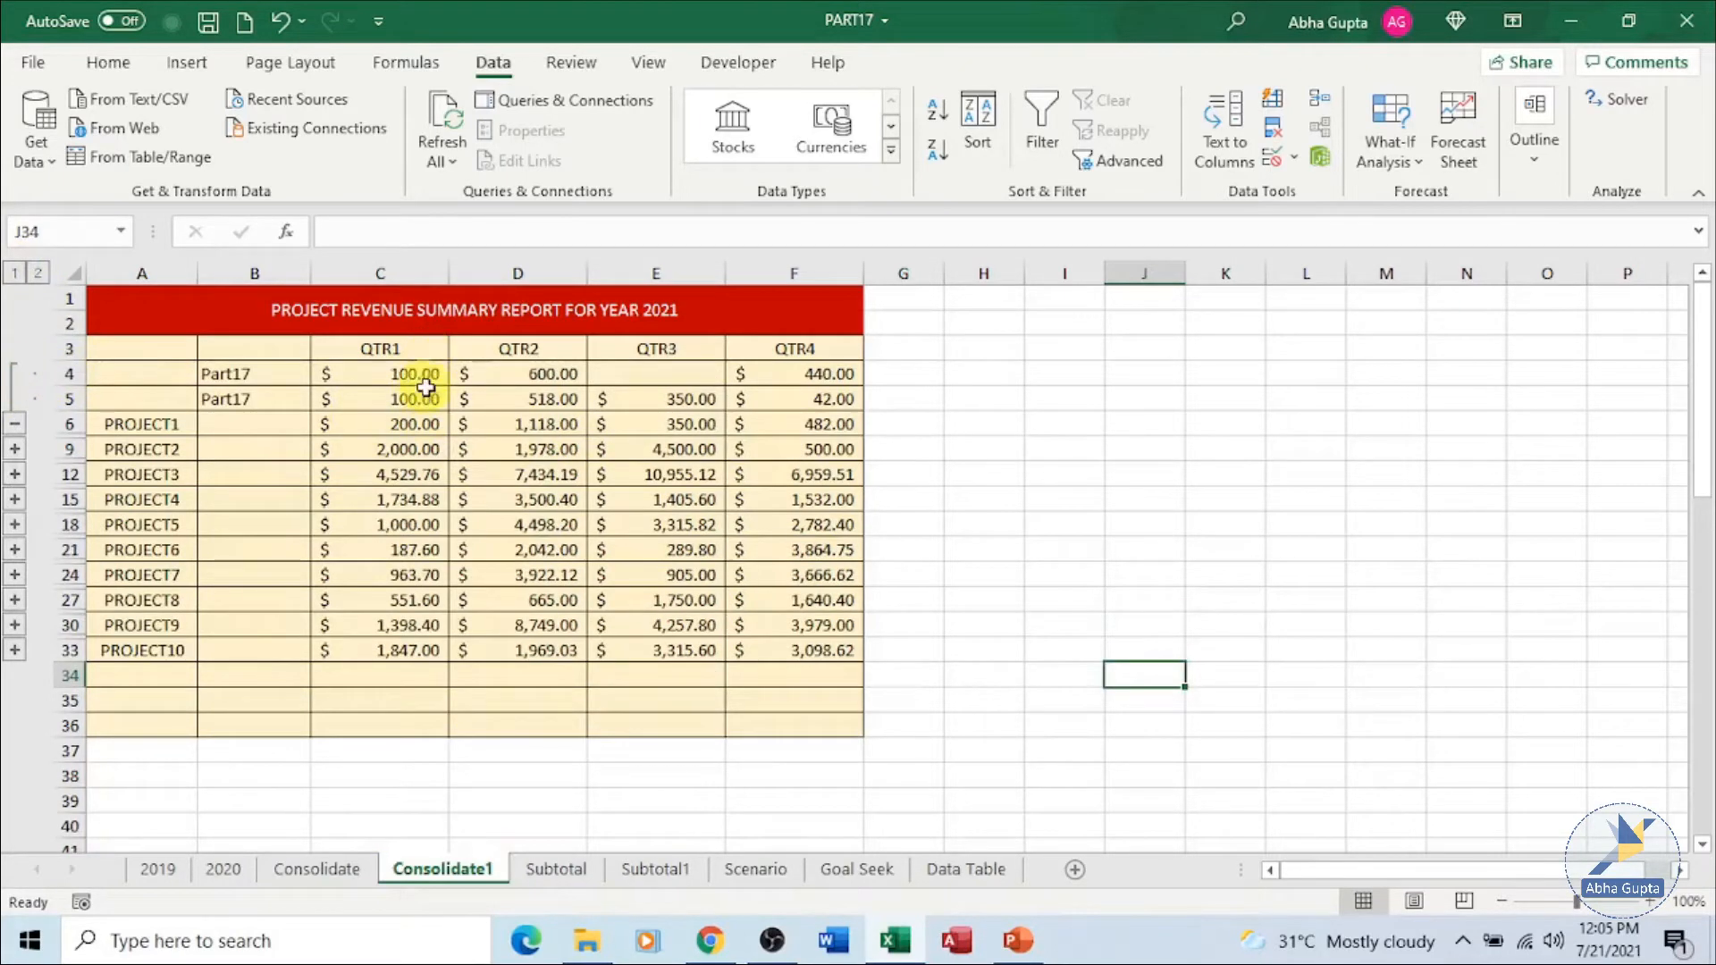
- On the 2019 sheet, set PROJECT1's QTR1 revenue to 500 and its QTR3 revenue to 150
{"action": "left_click", "coordinate": [152, 868]}
{"action": "left_click", "coordinate": [267, 374]}
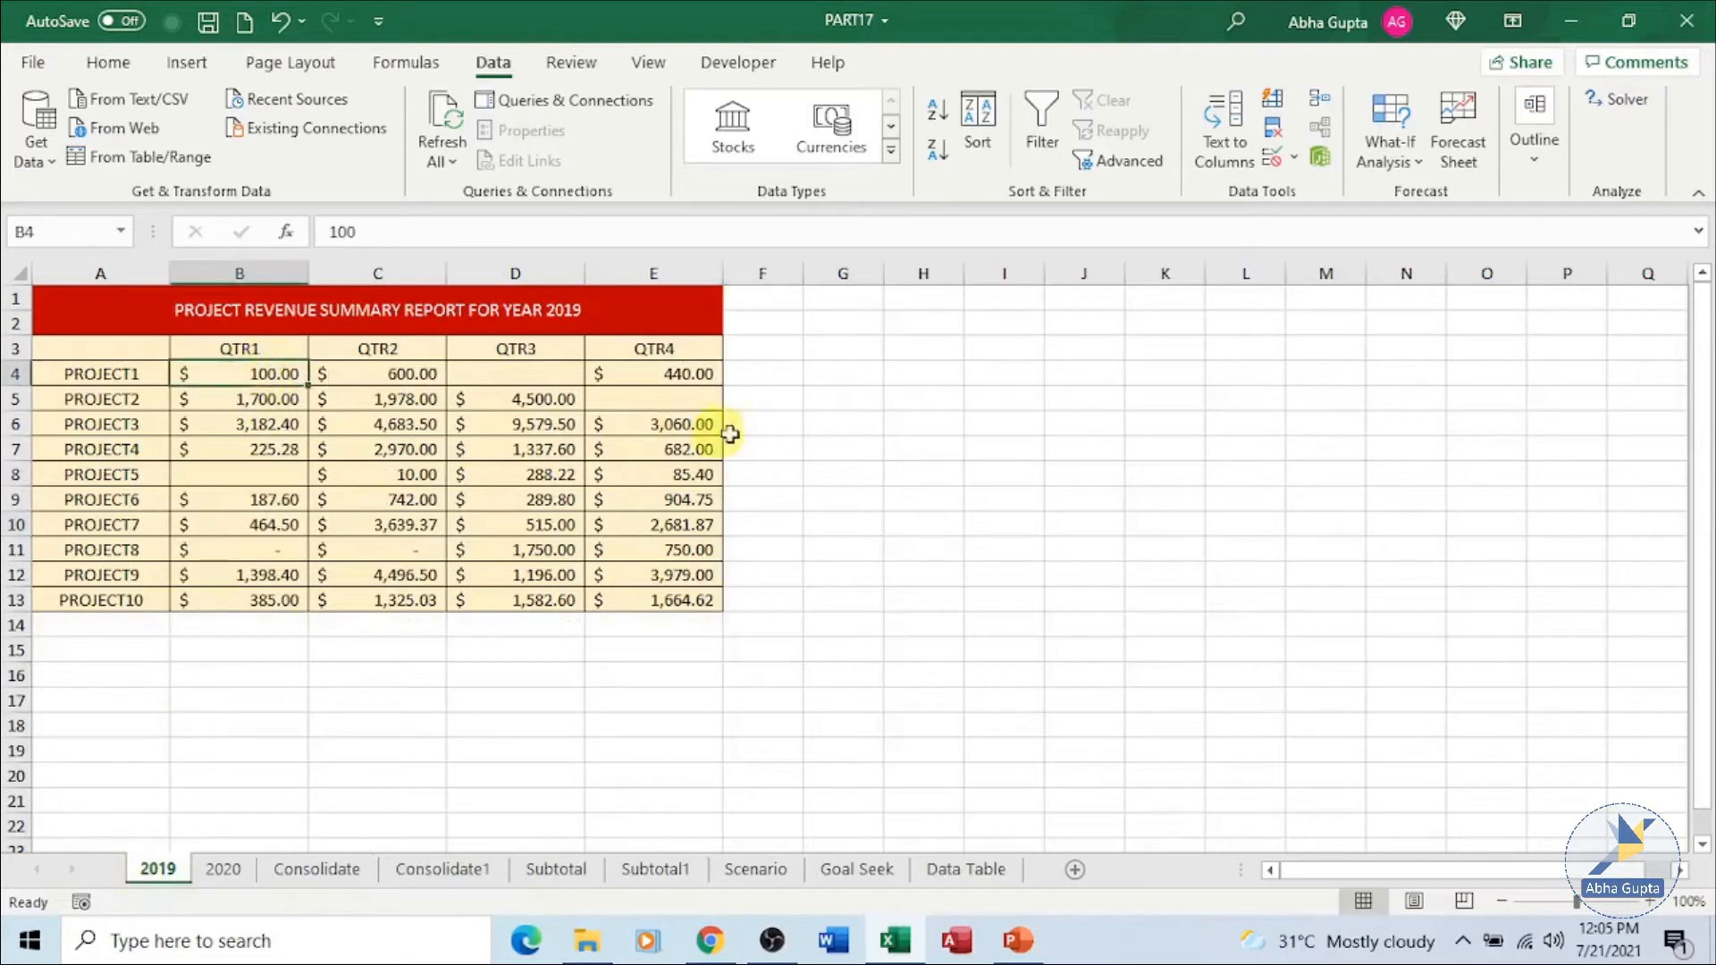
{"action": "type", "text": "5"}
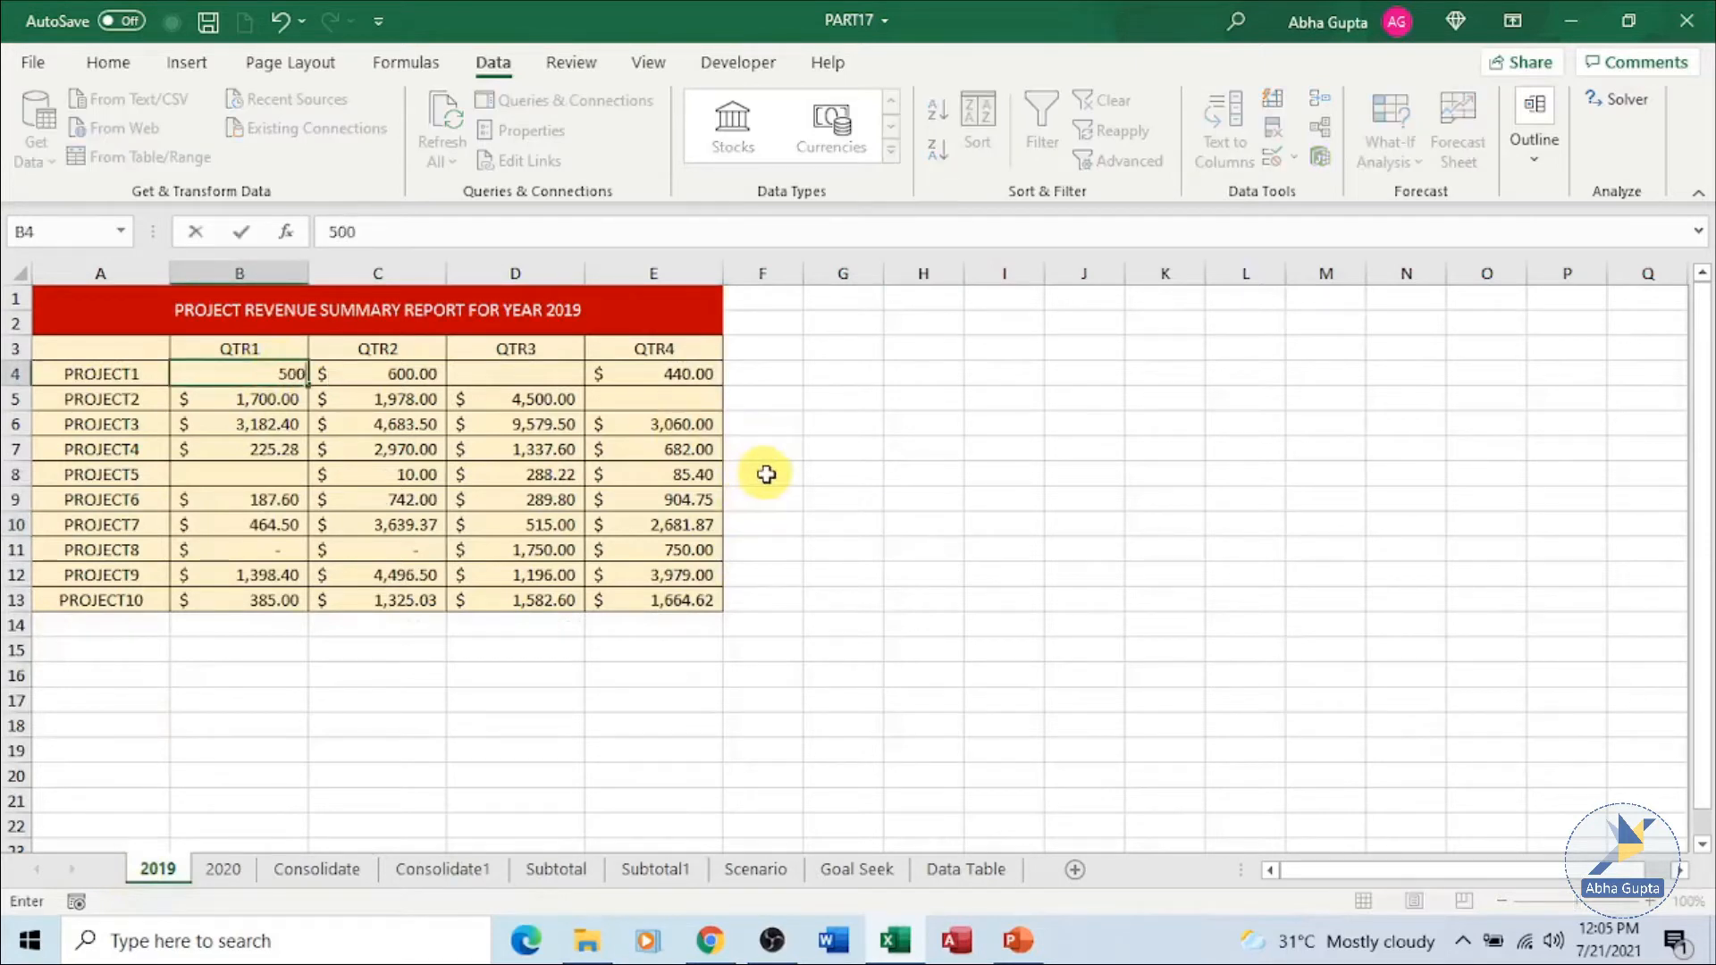
{"action": "left_click", "coordinate": [845, 476]}
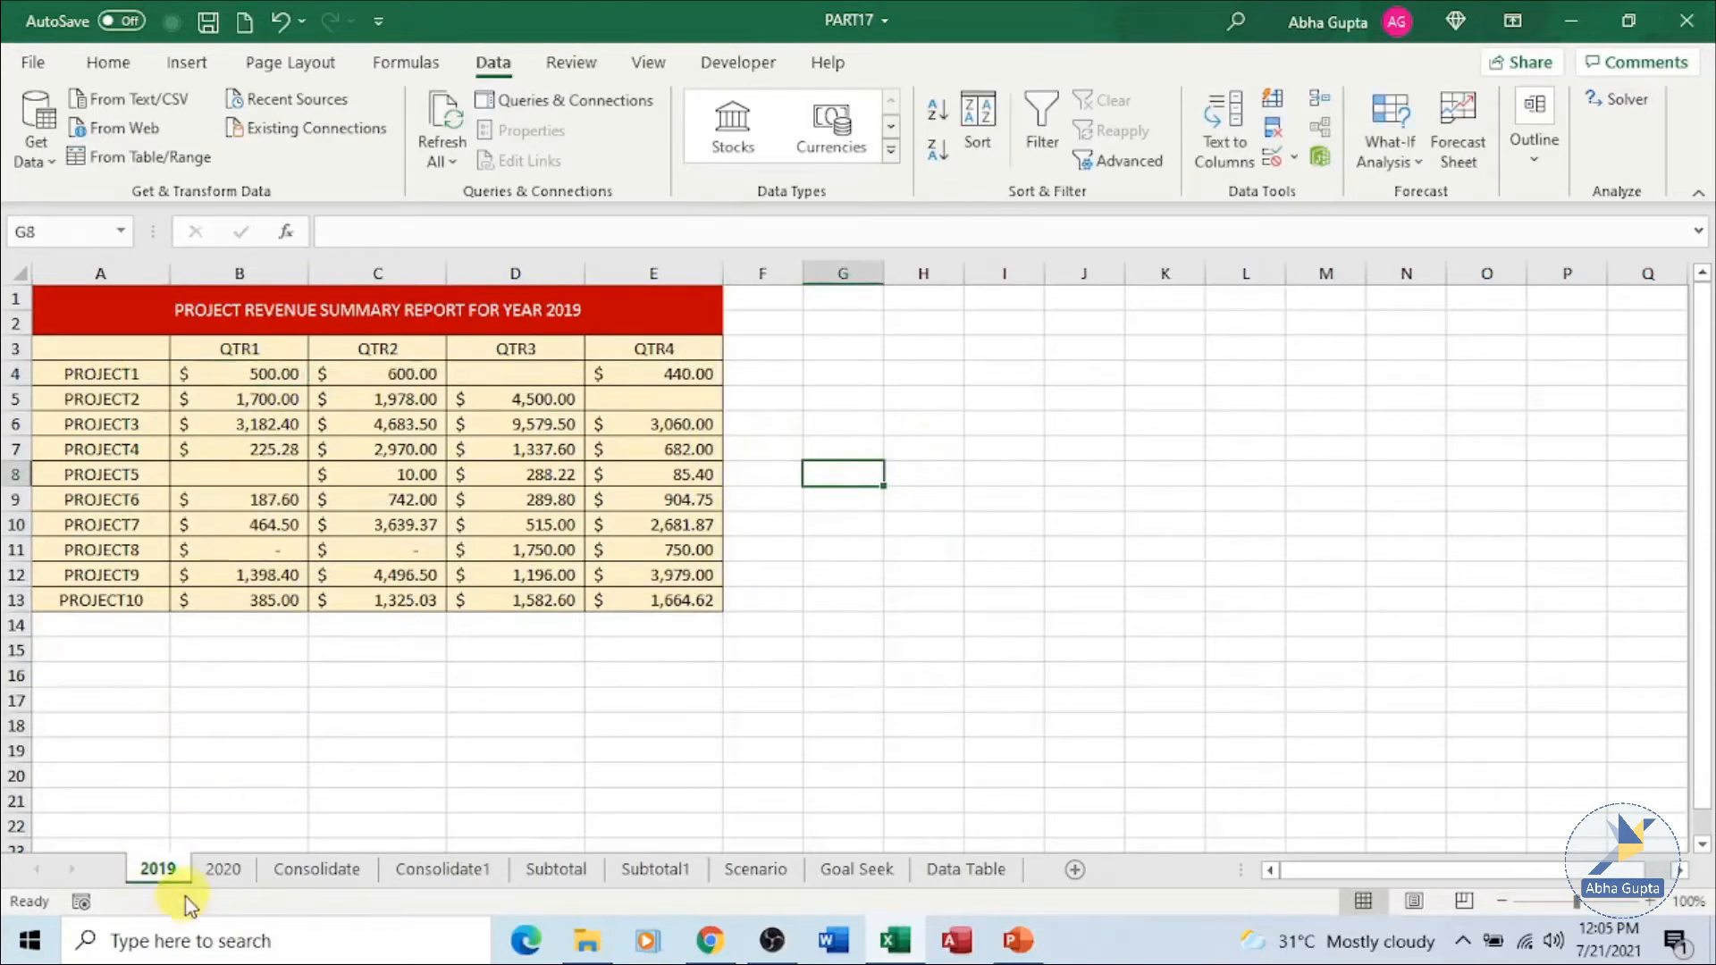
{"action": "left_click", "coordinate": [521, 374]}
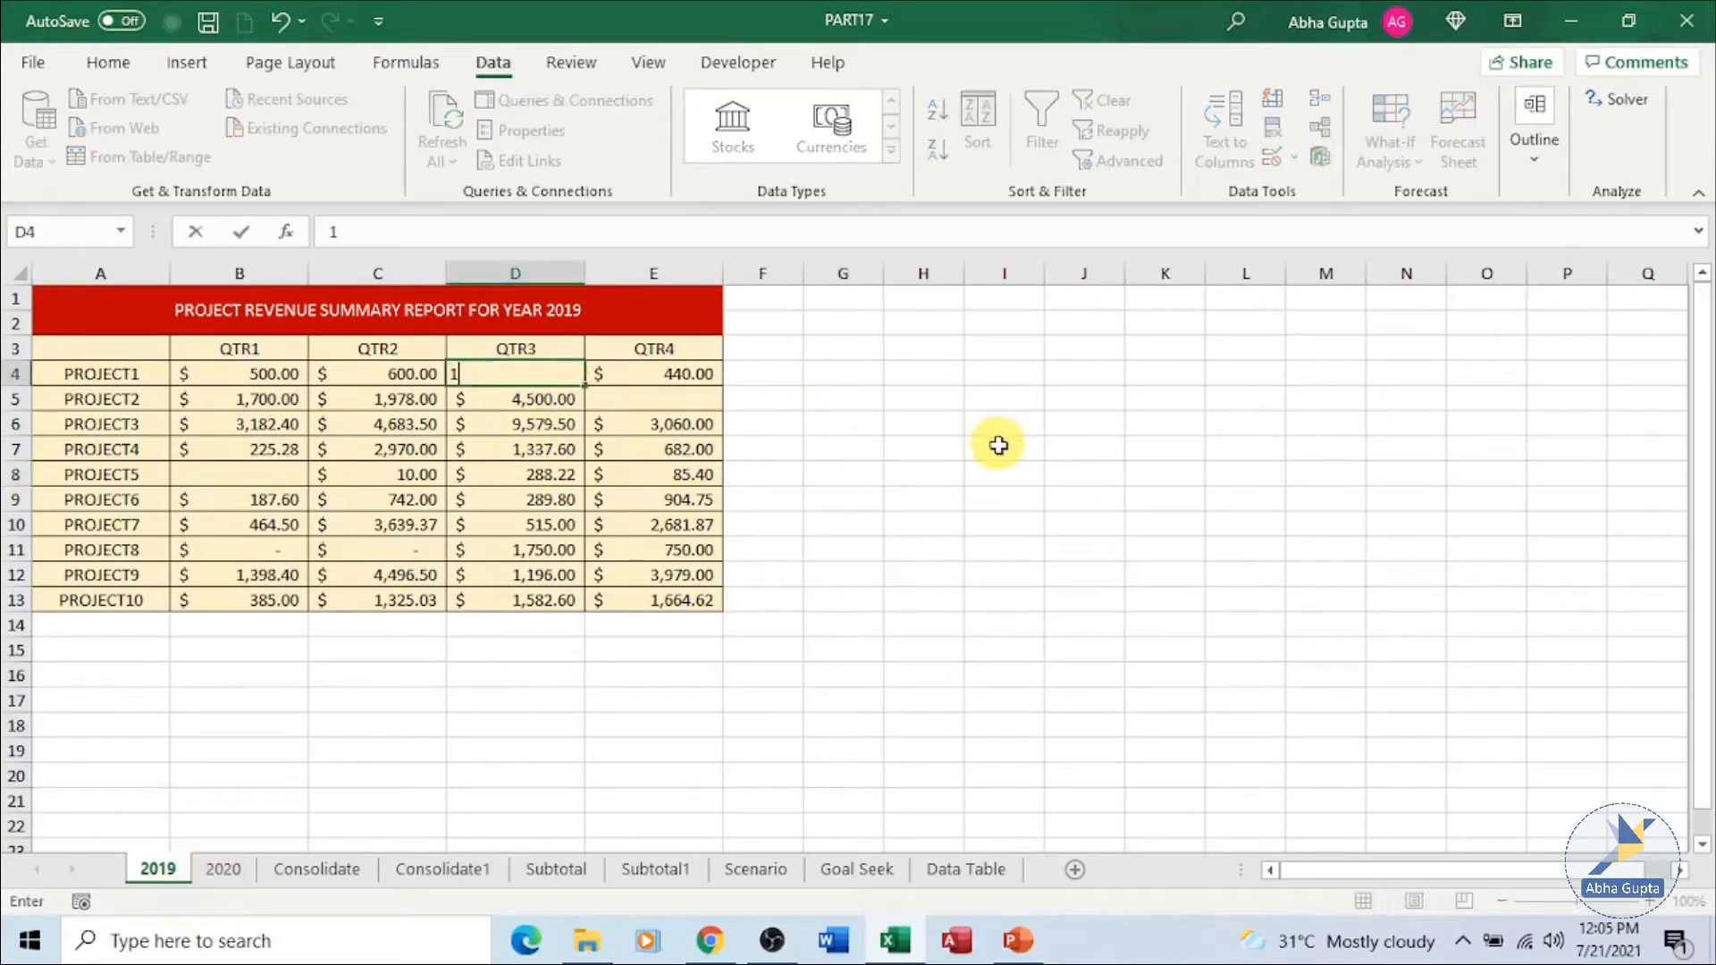
{"action": "type", "text": "150"}
{"action": "left_click", "coordinate": [1001, 445]}
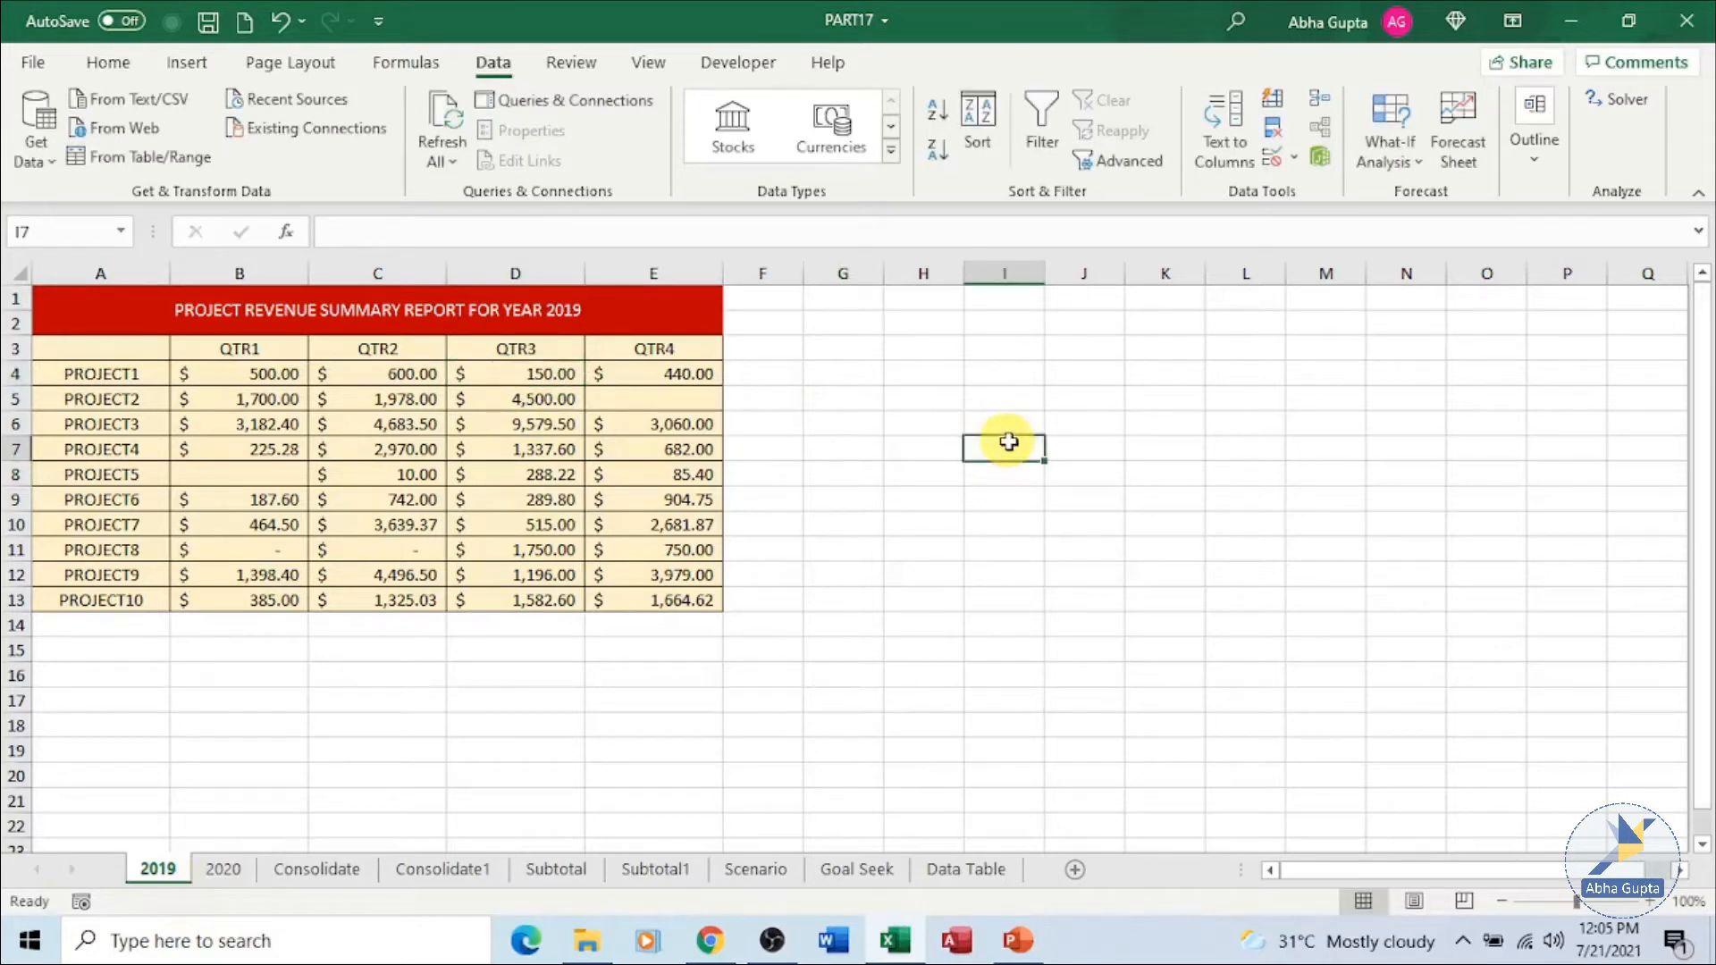
- Check PROJECT1's figures on the 2020, Consolidate and Consolidate1 sheets against the 2019 edits, and save the workbook
{"action": "left_click", "coordinate": [234, 867]}
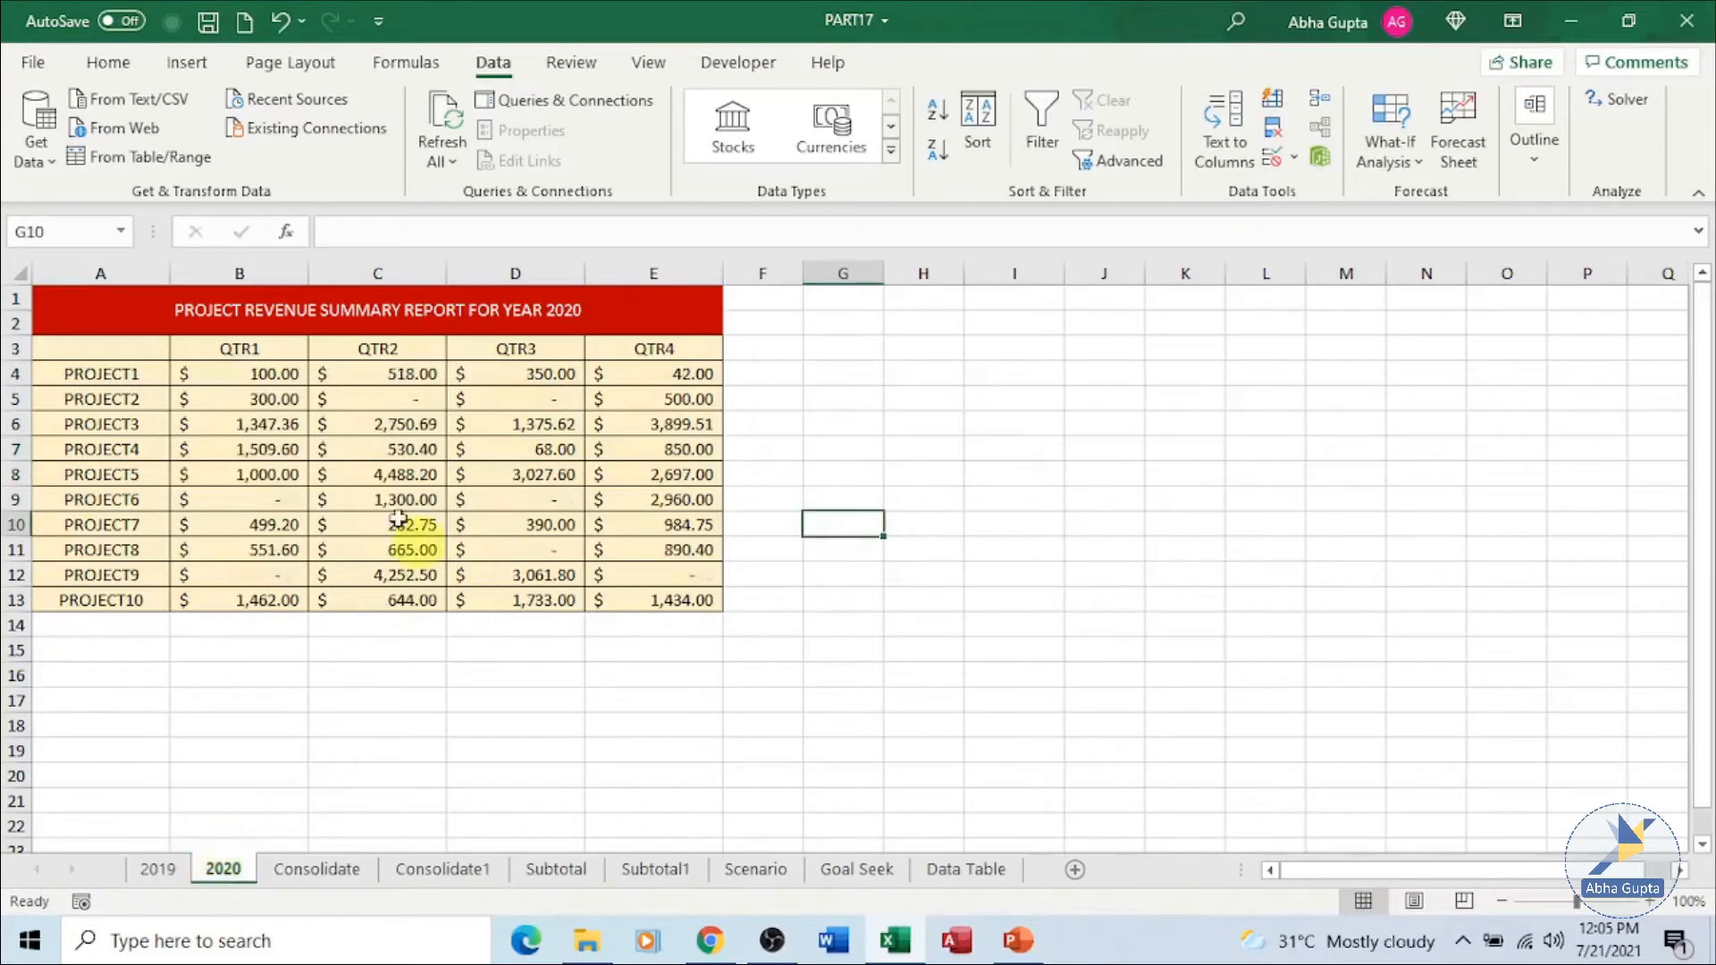
{"action": "left_click", "coordinate": [319, 871]}
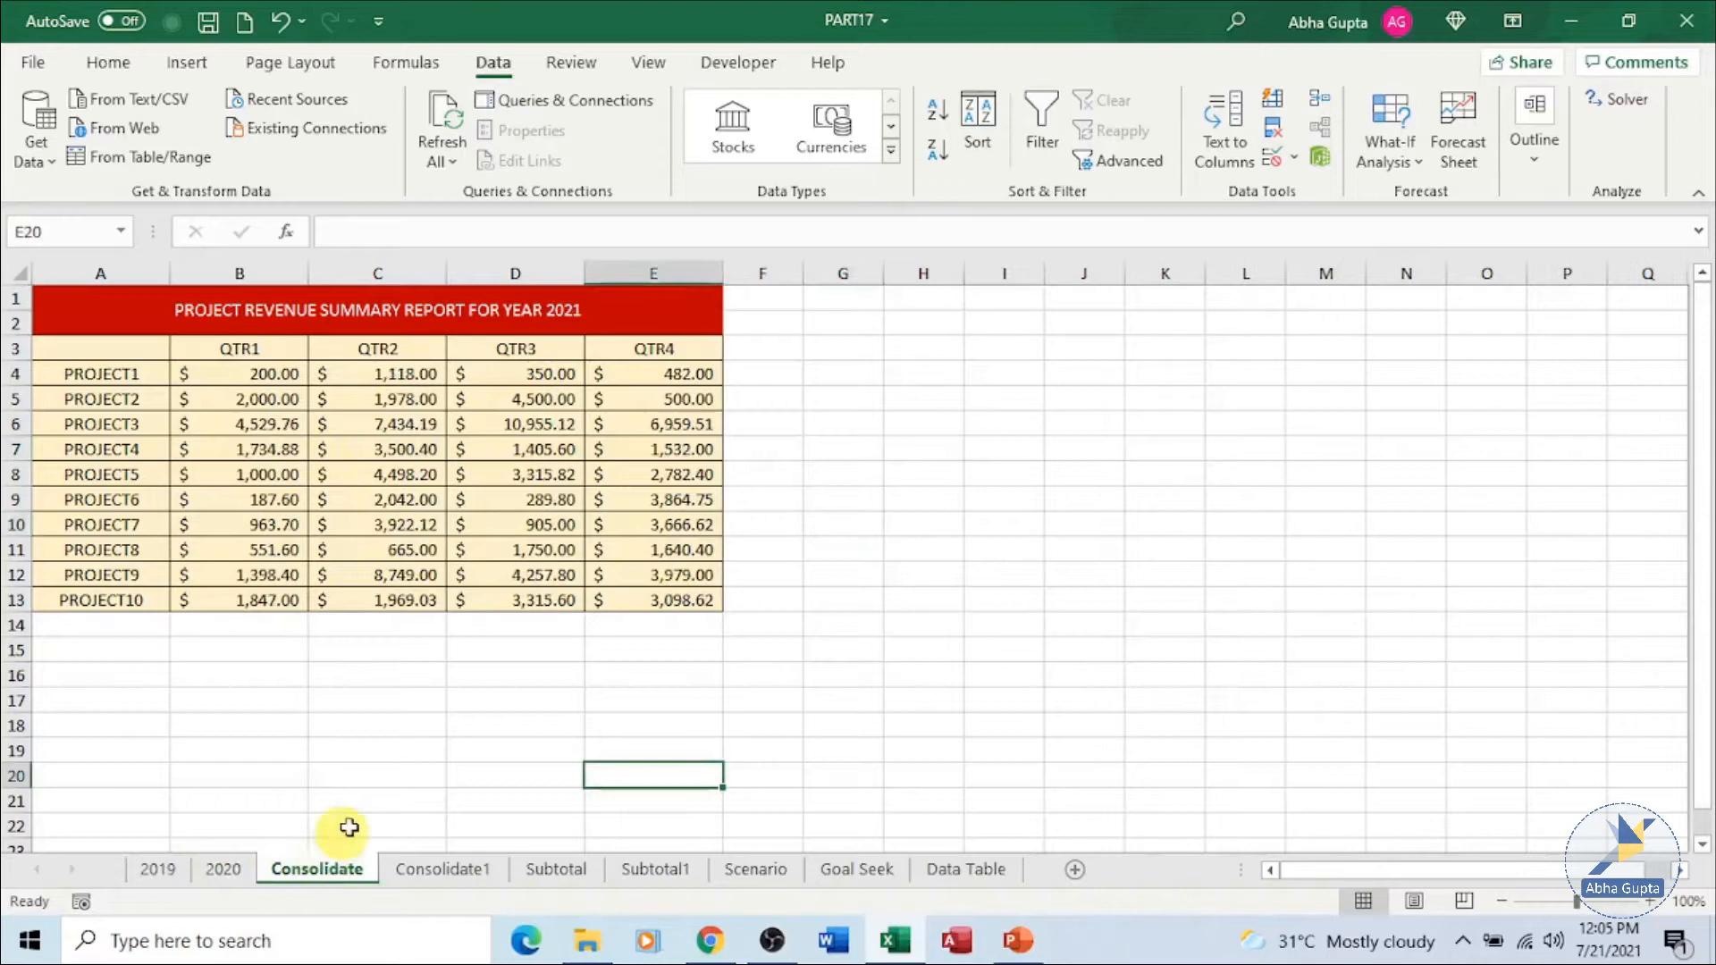
{"action": "left_click", "coordinate": [921, 518]}
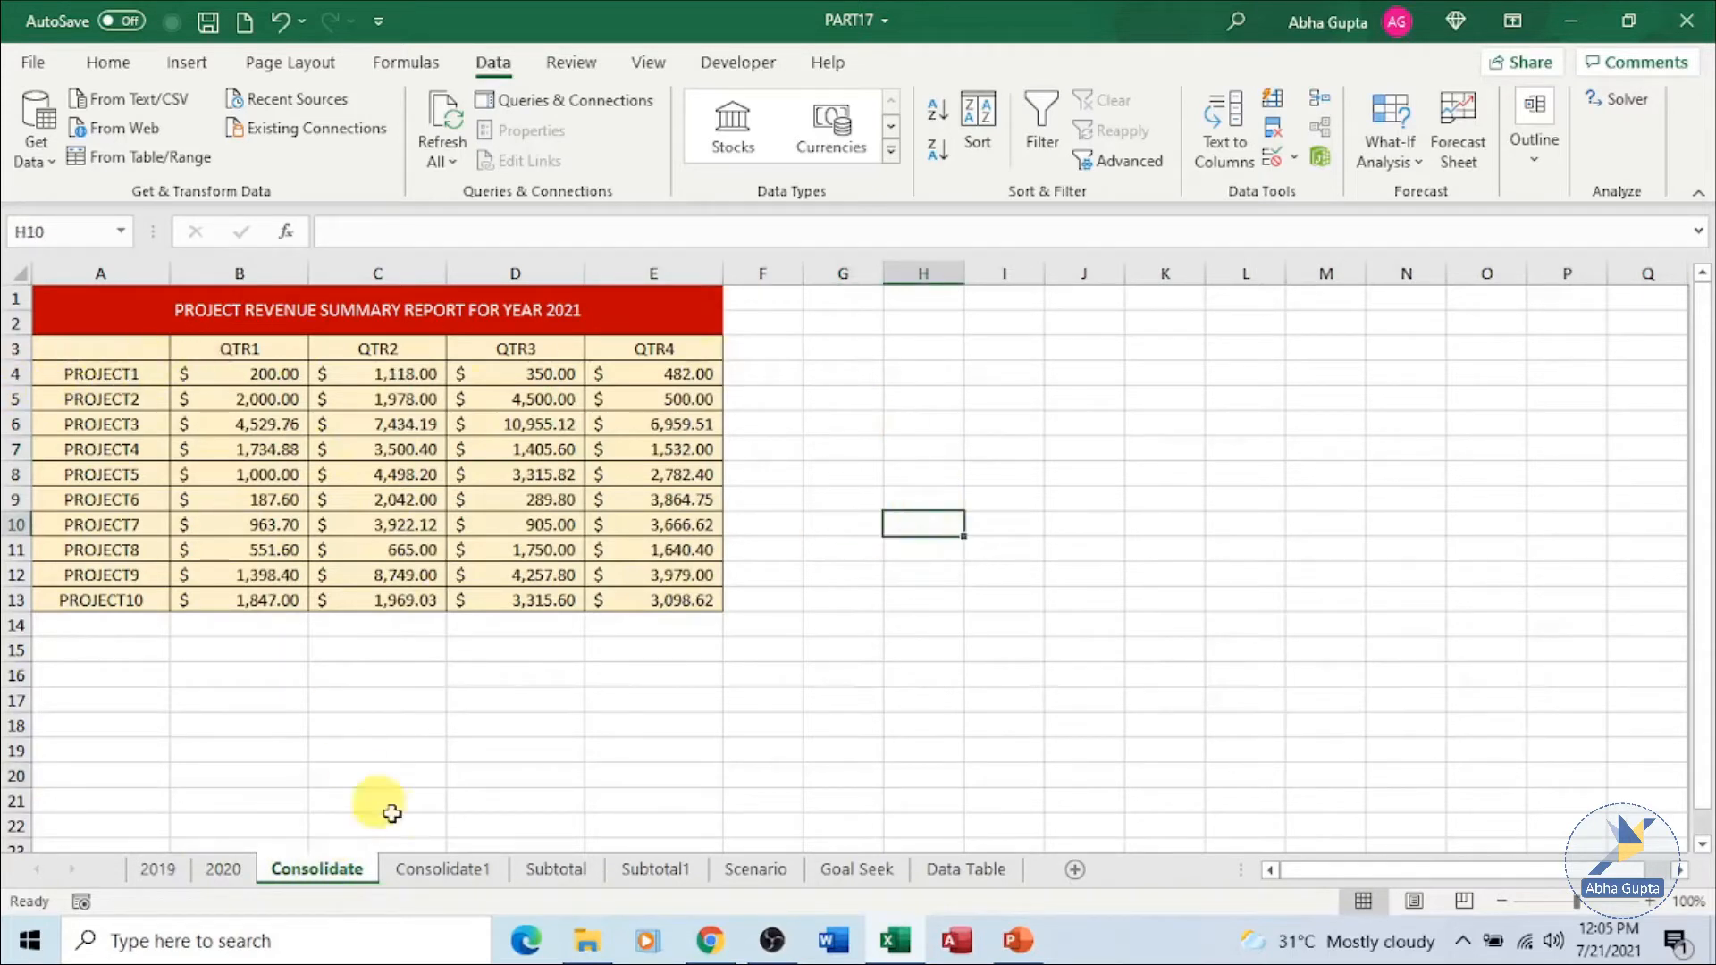
{"action": "left_click", "coordinate": [438, 868]}
{"action": "left_click", "coordinate": [1121, 474]}
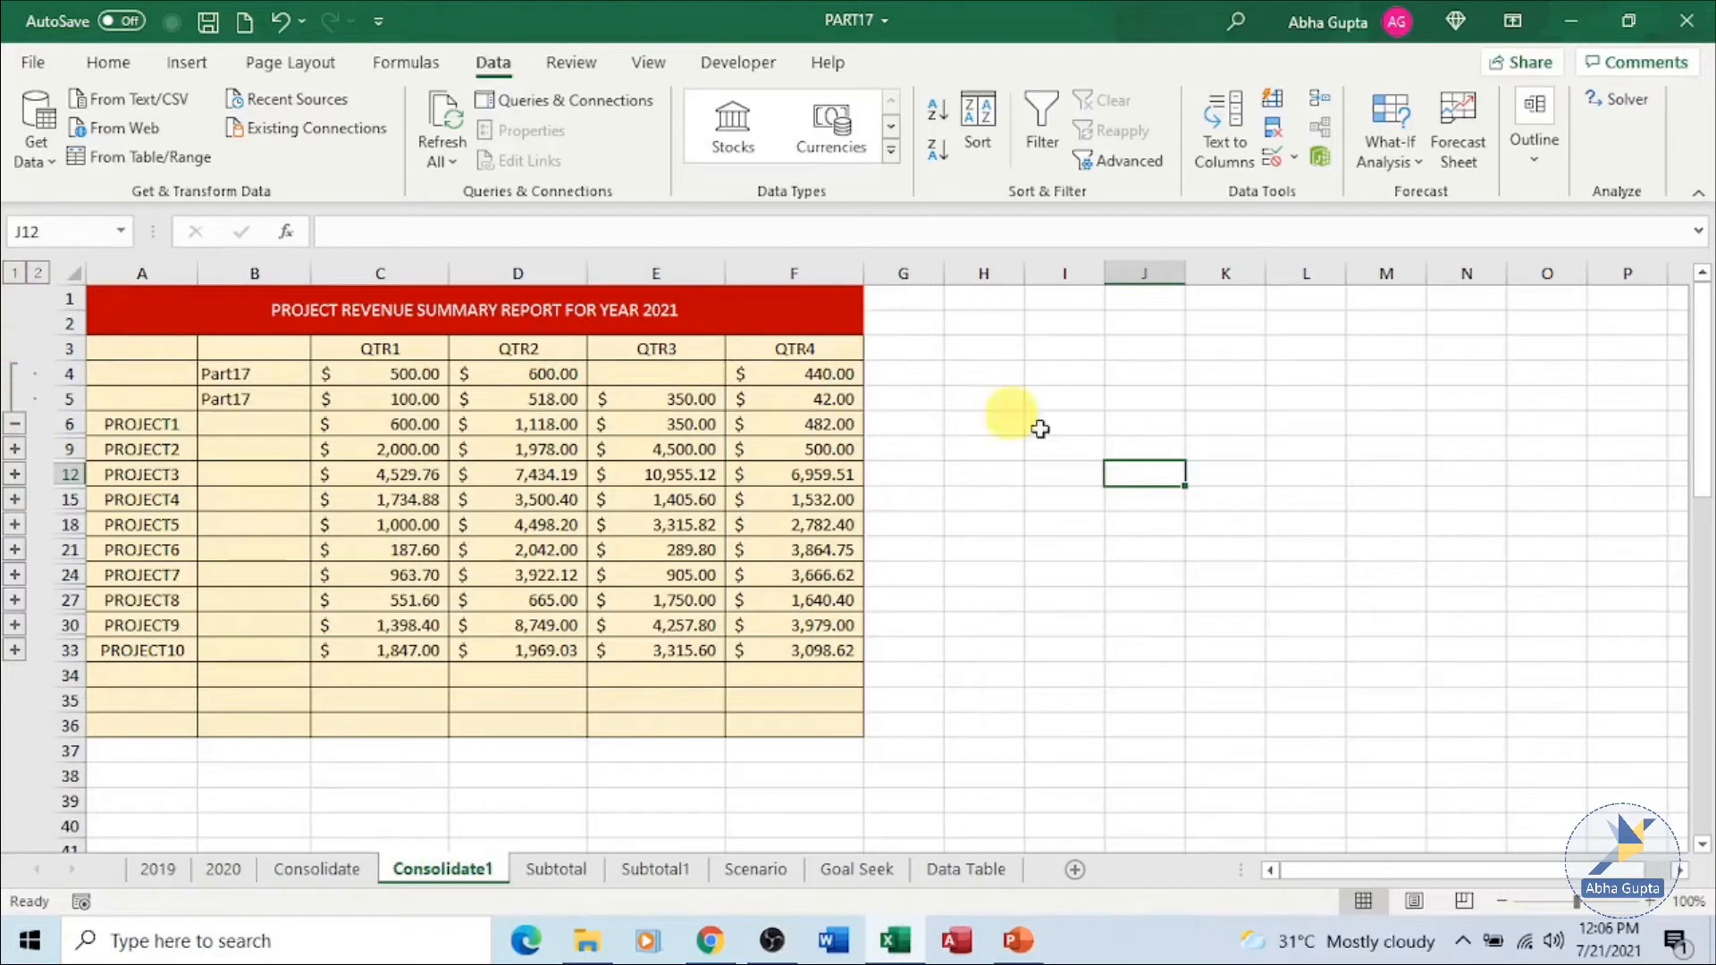
{"action": "left_click", "coordinate": [210, 22]}
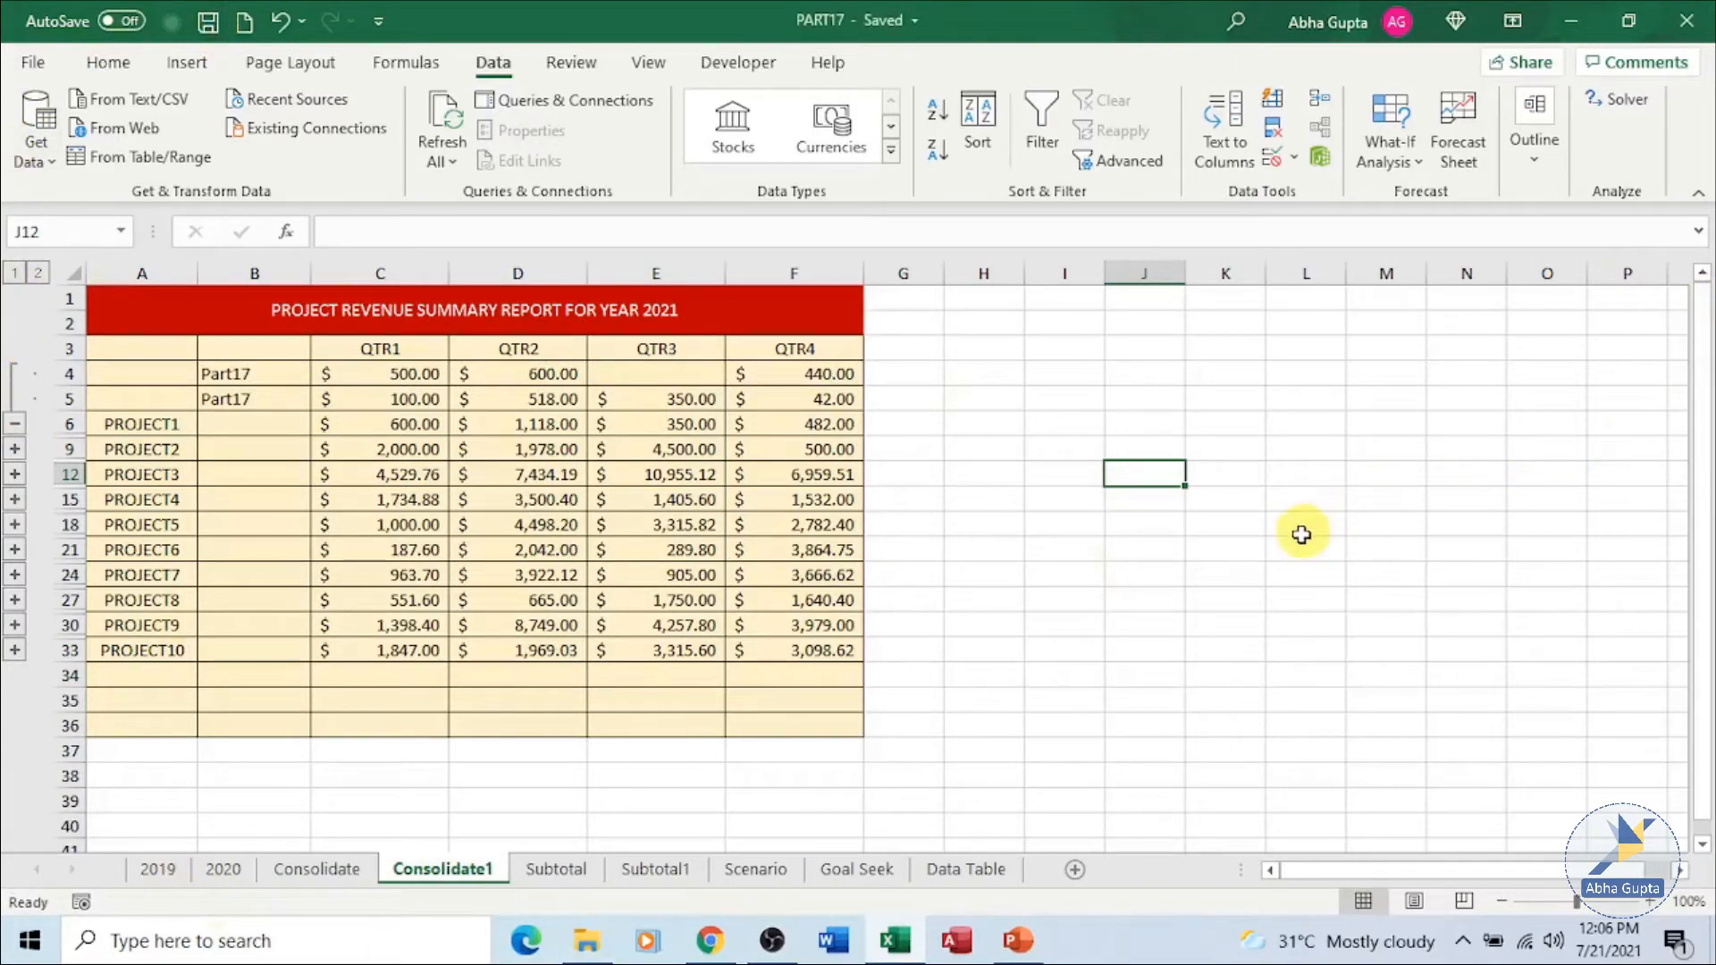
- Expand PROJECT2's source rows on Consolidate1 and compare the linked quarterly figures with the 2019 and 2020 sheets
{"action": "left_click", "coordinate": [14, 449]}
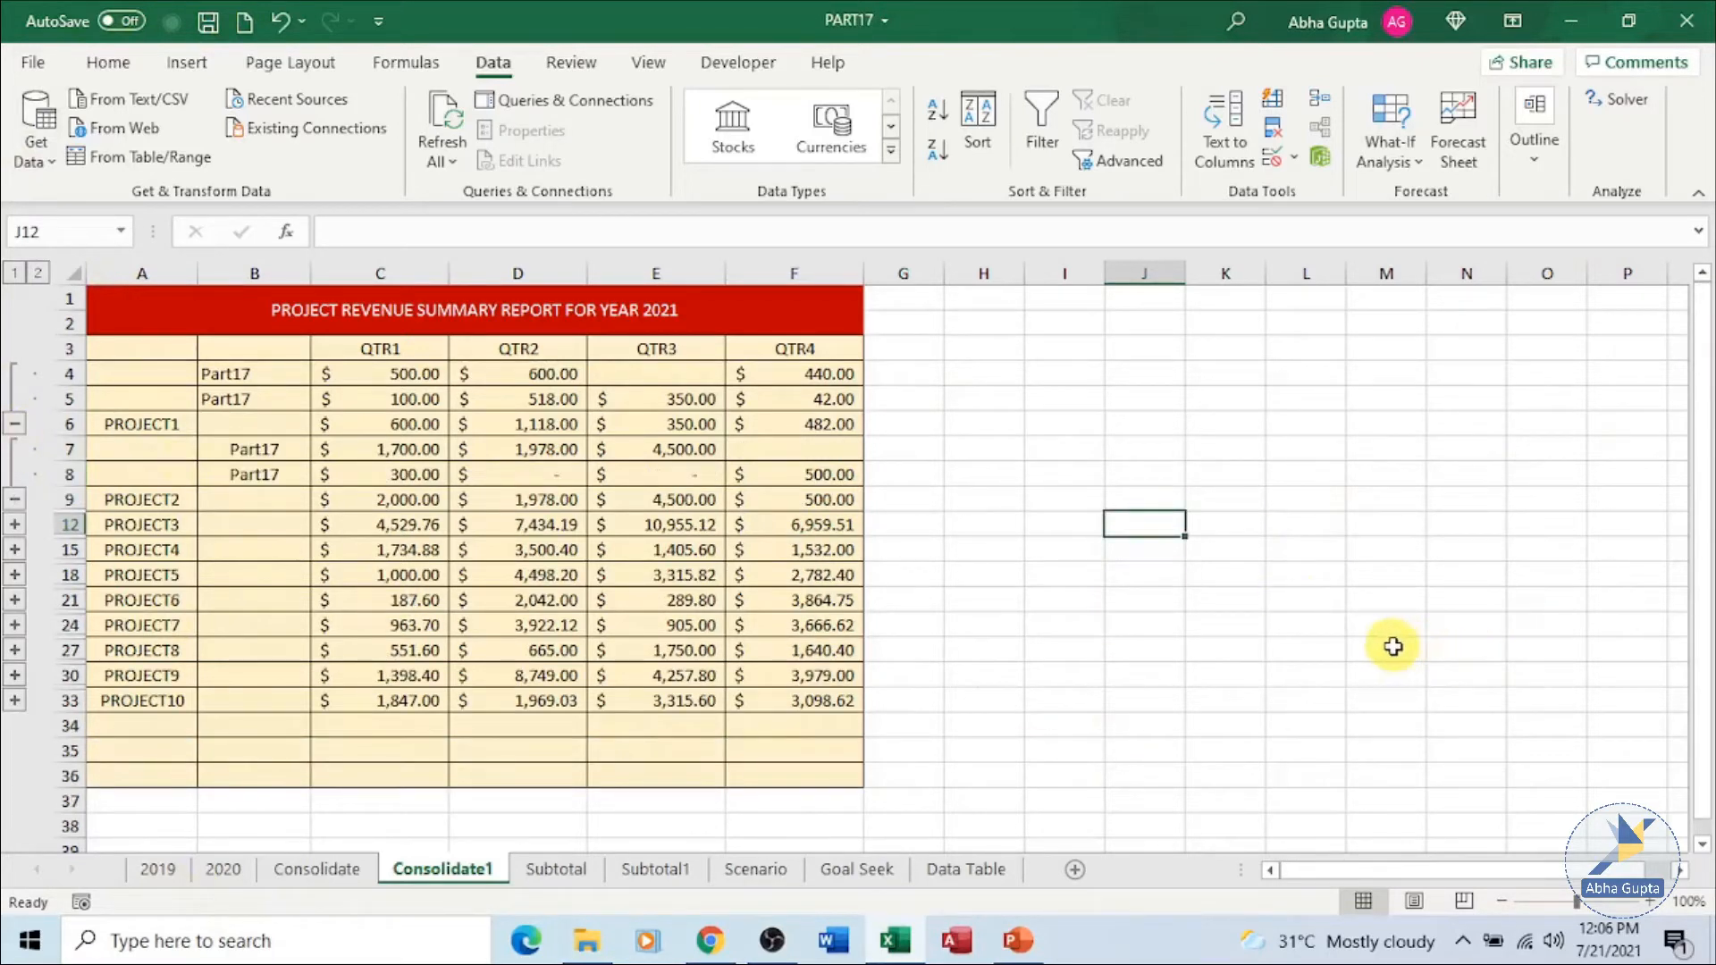
{"action": "left_click", "coordinate": [134, 876]}
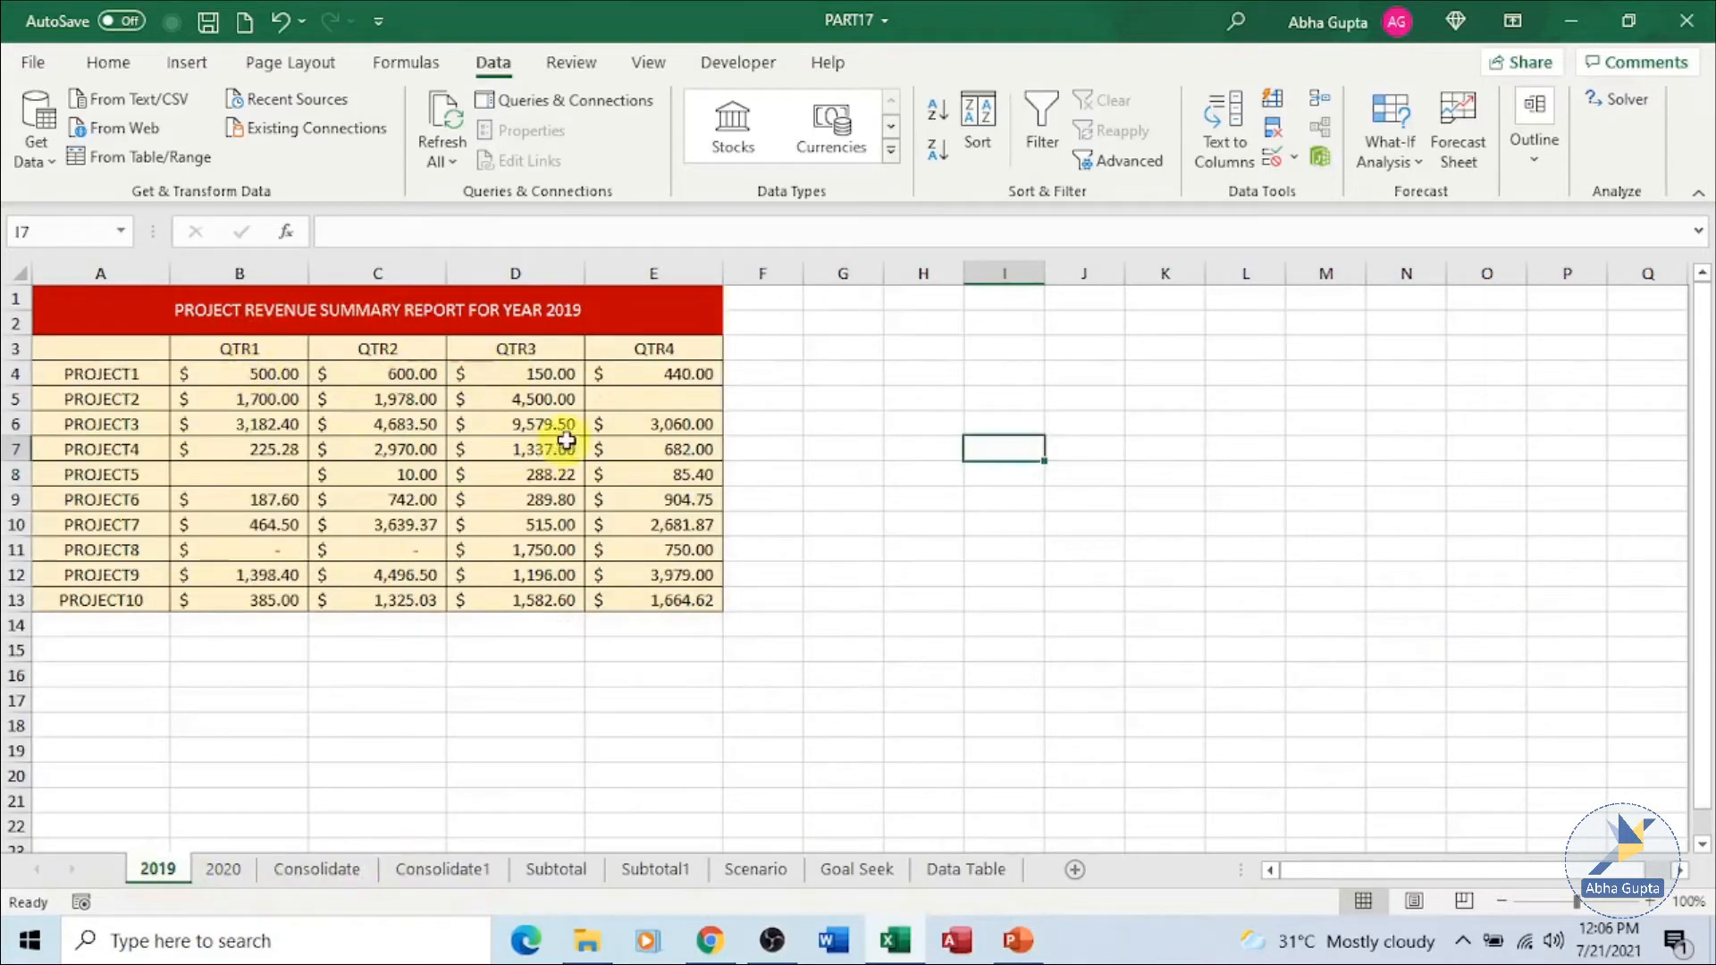
{"action": "left_click", "coordinate": [464, 866]}
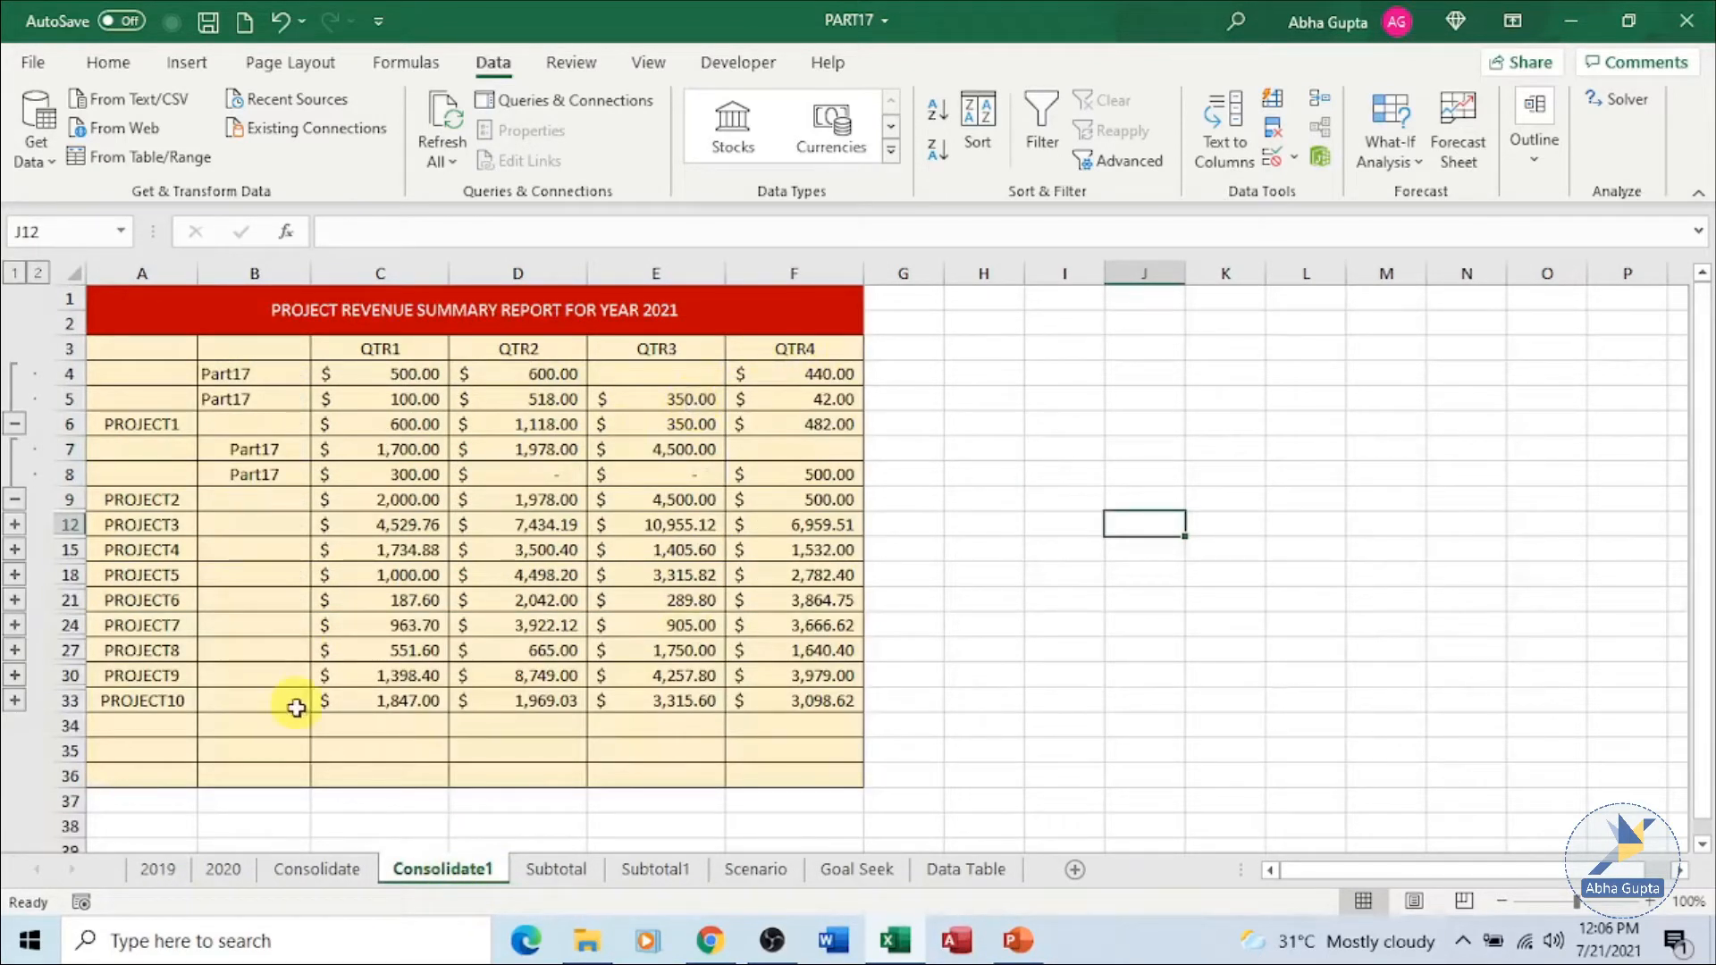
{"action": "left_click", "coordinate": [207, 867]}
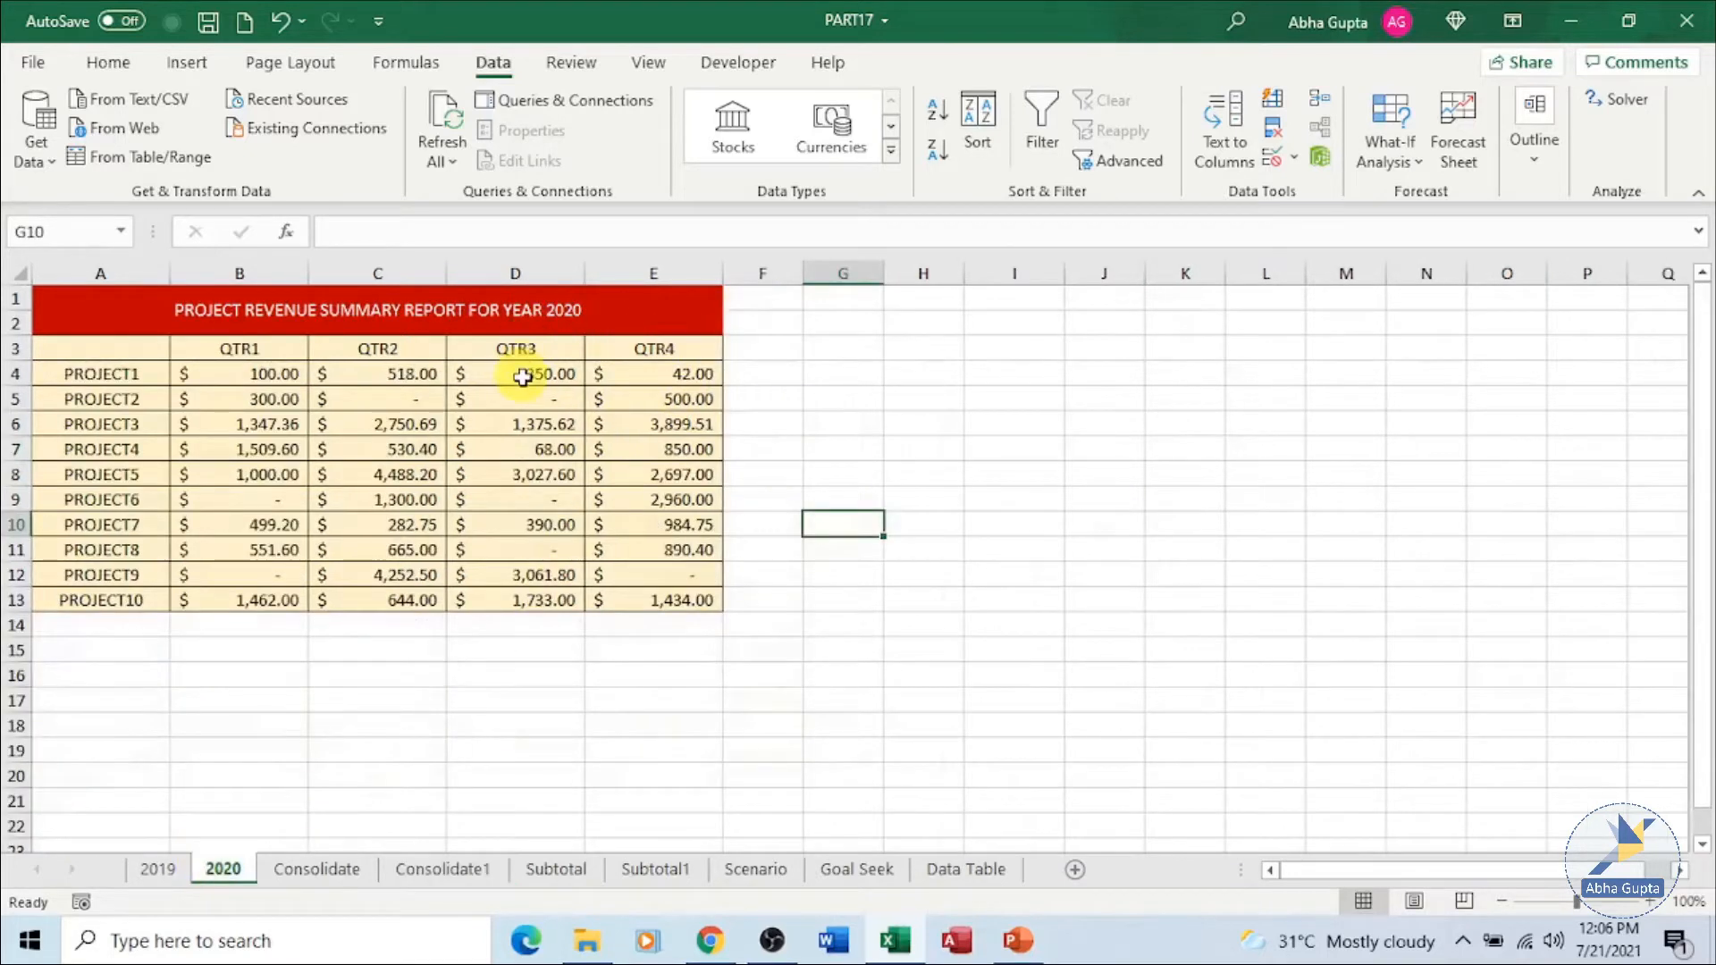
- Recheck PROJECT2's figures against Consolidate1, and on the 2020 sheet set its QTR2 and QTR3 revenues to 10 each
{"action": "left_click", "coordinate": [154, 880]}
{"action": "left_click", "coordinate": [465, 867]}
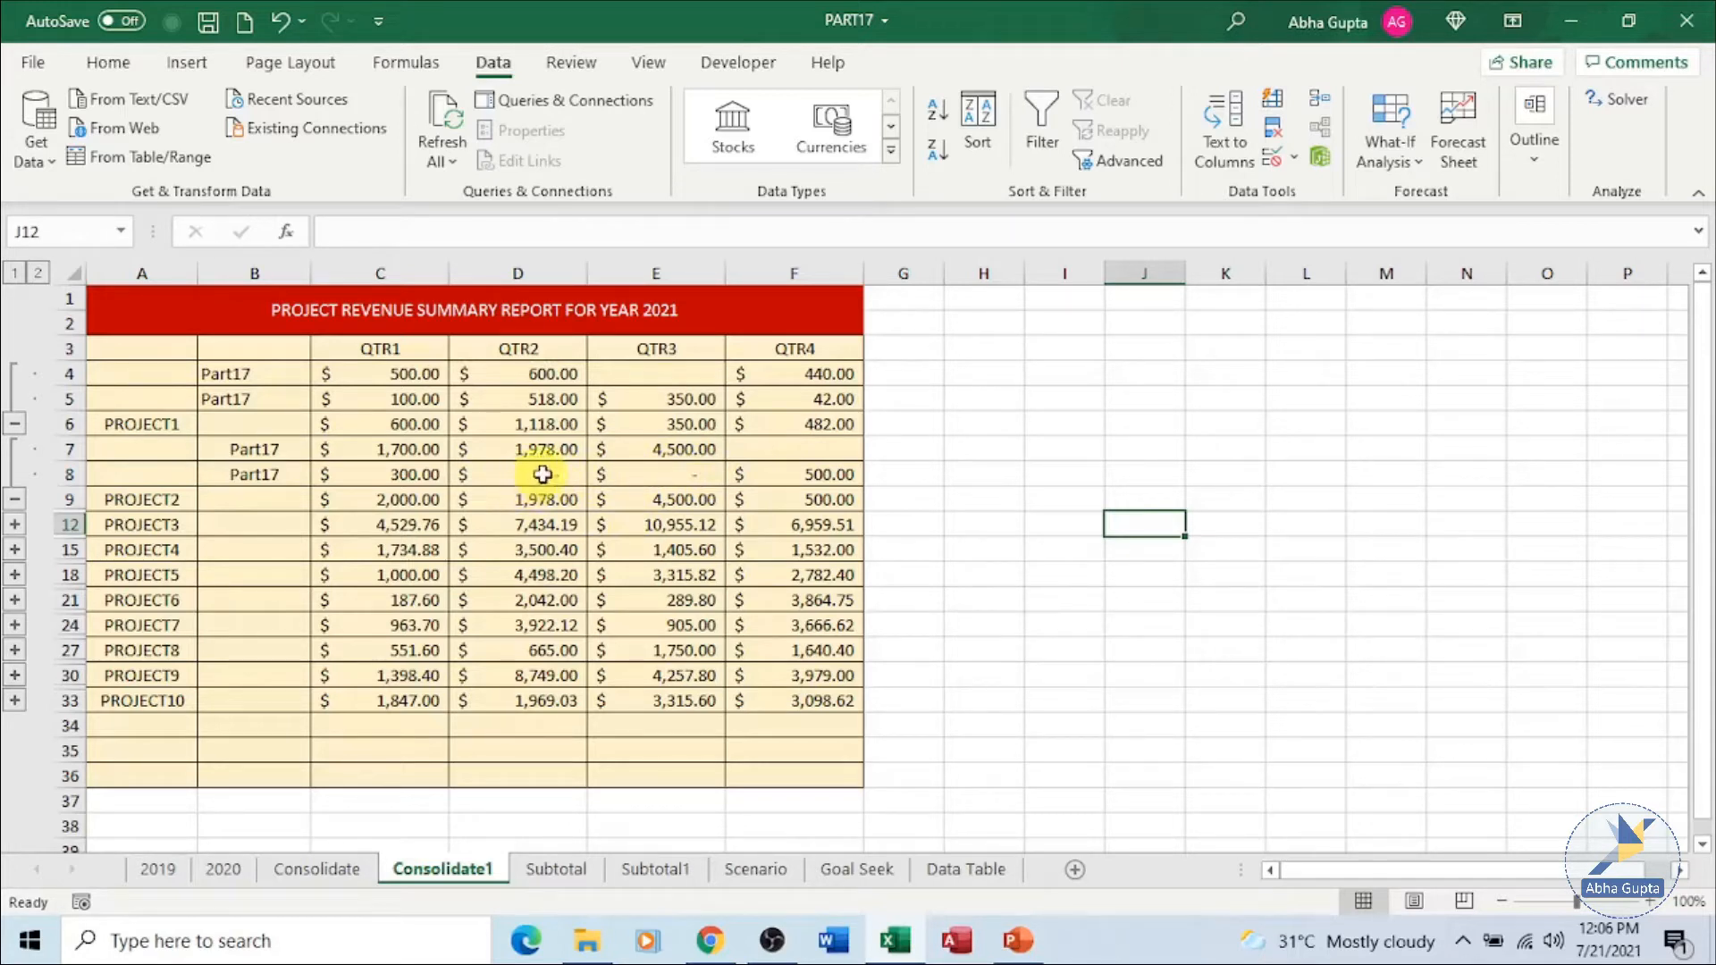
{"action": "left_click", "coordinate": [223, 872]}
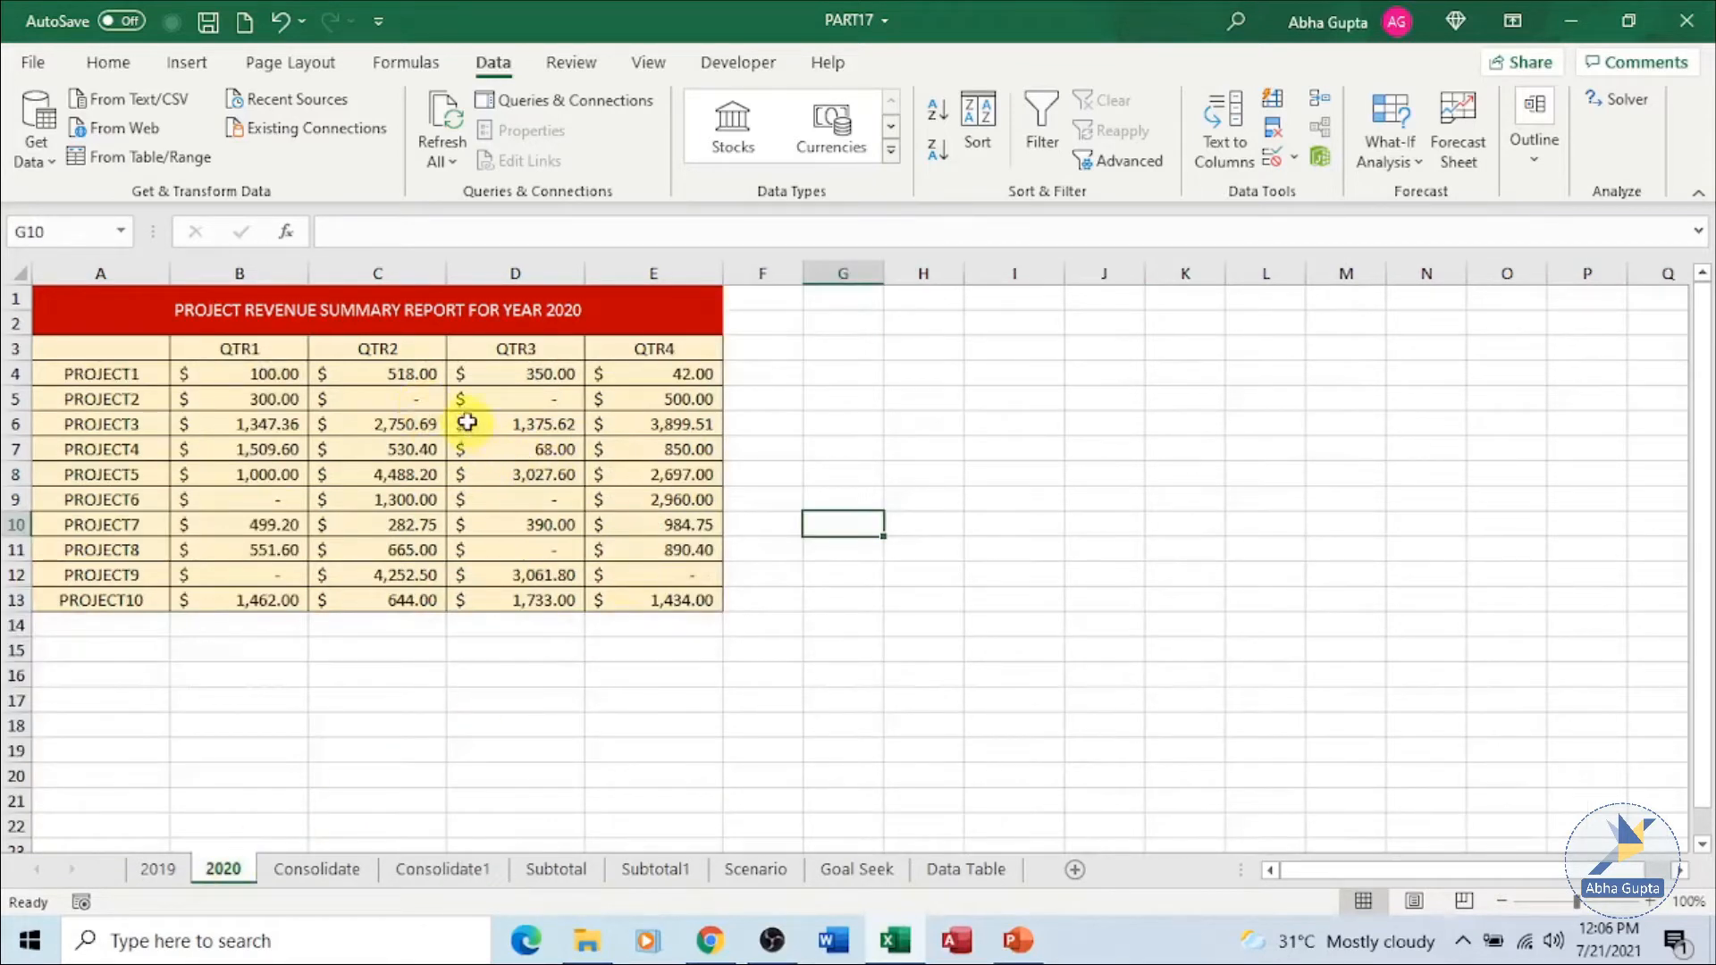
{"action": "left_click", "coordinate": [408, 402]}
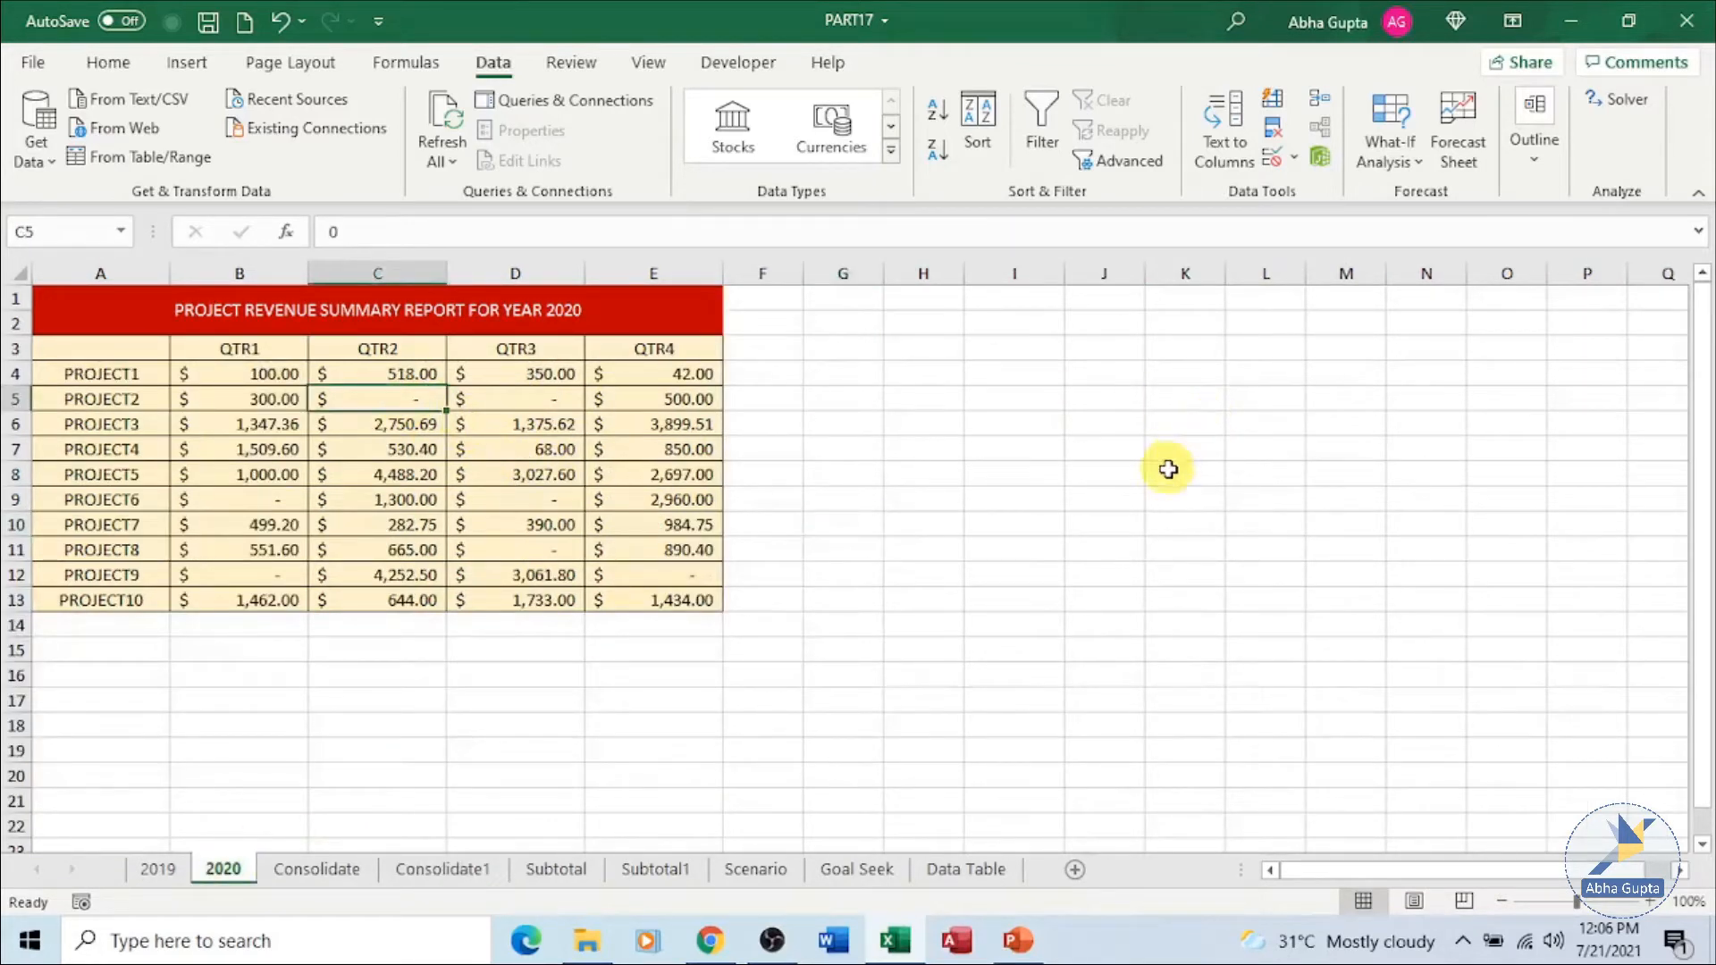
{"action": "type", "text": "10"}
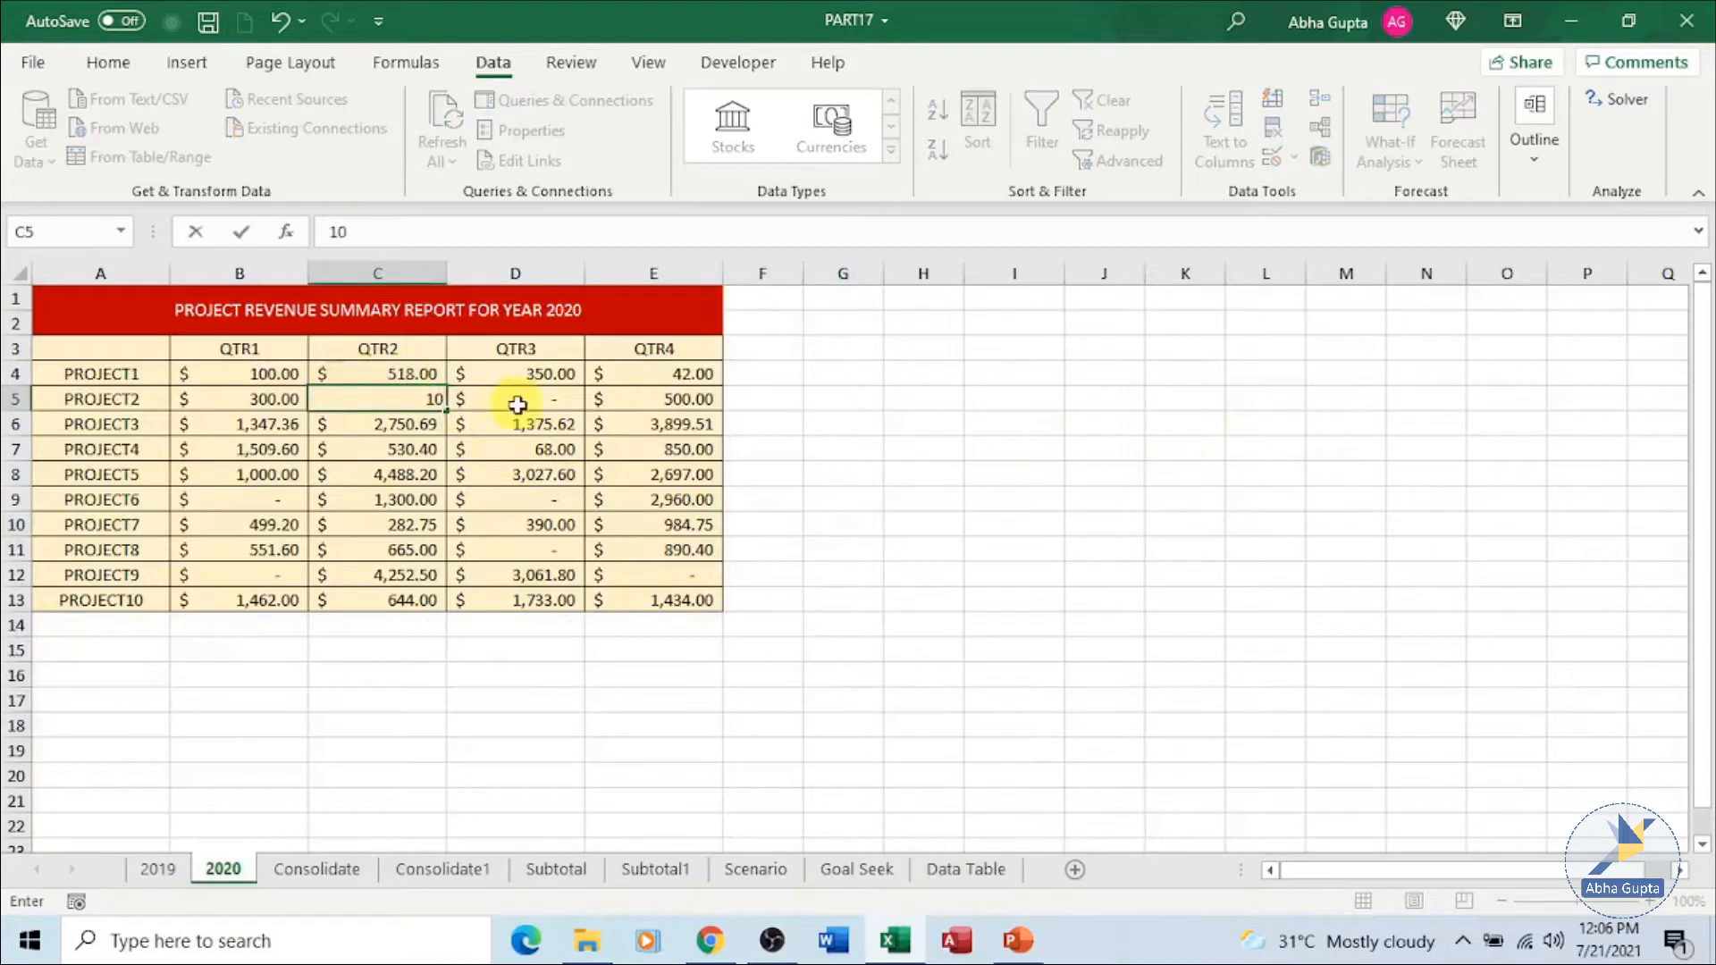
{"action": "left_click", "coordinate": [517, 404]}
{"action": "type", "text": "1"}
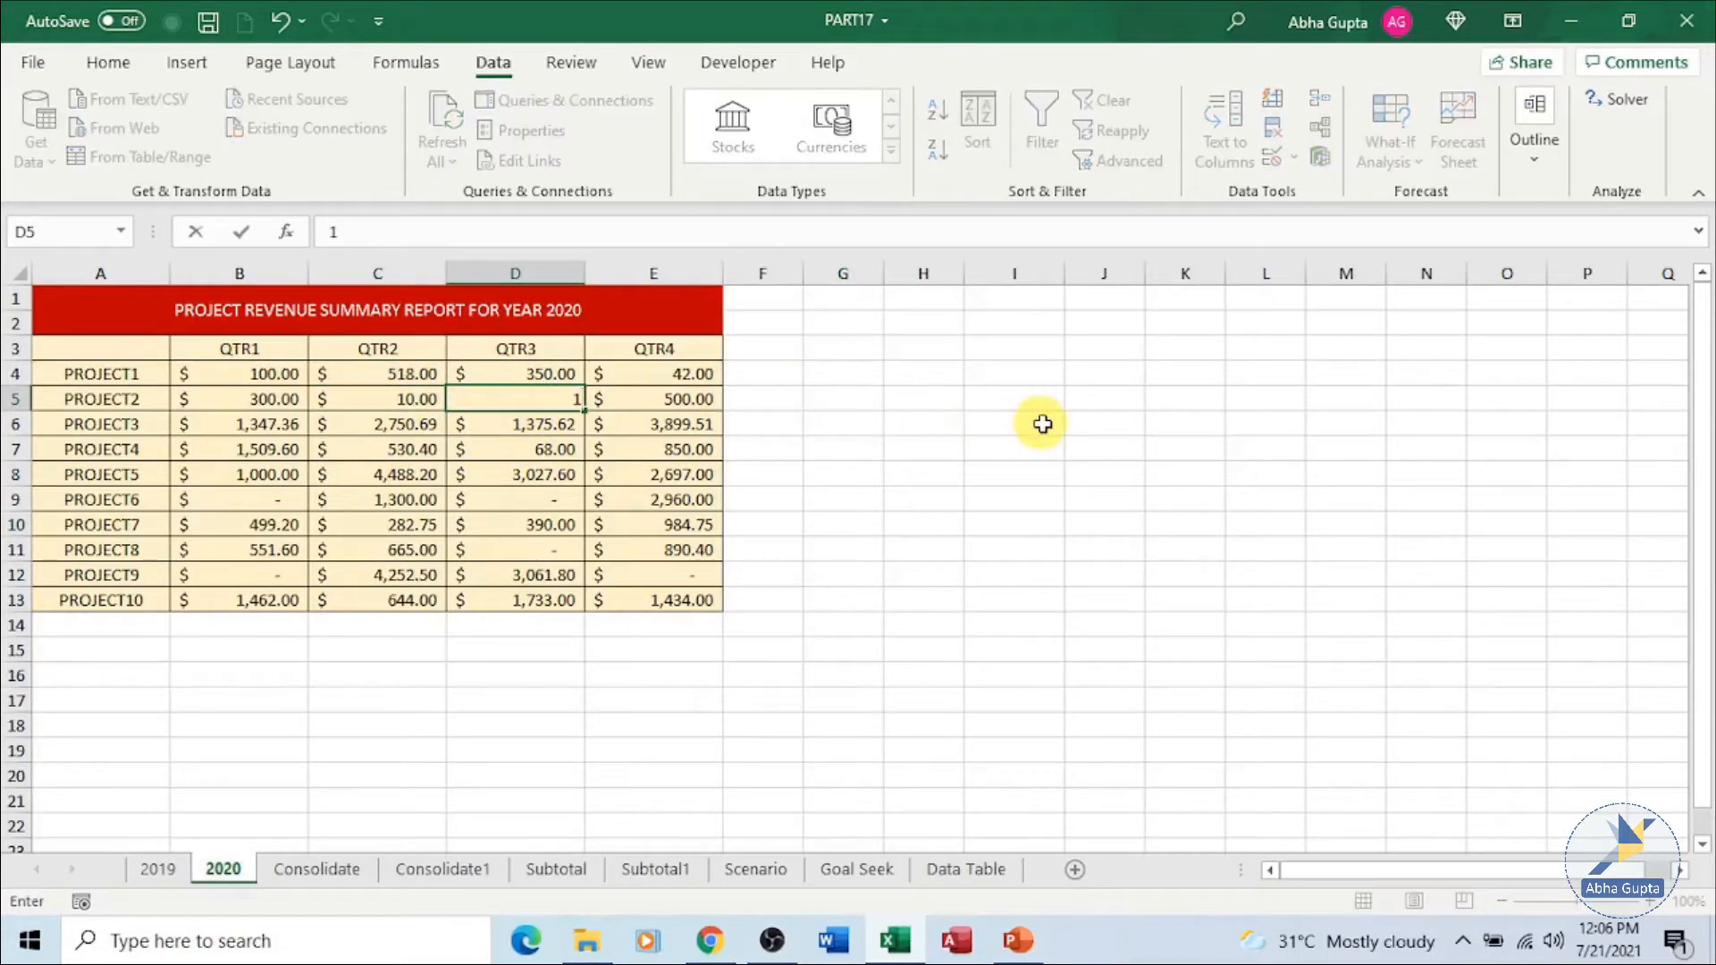
{"action": "type", "text": "0"}
{"action": "left_click", "coordinate": [1035, 447]}
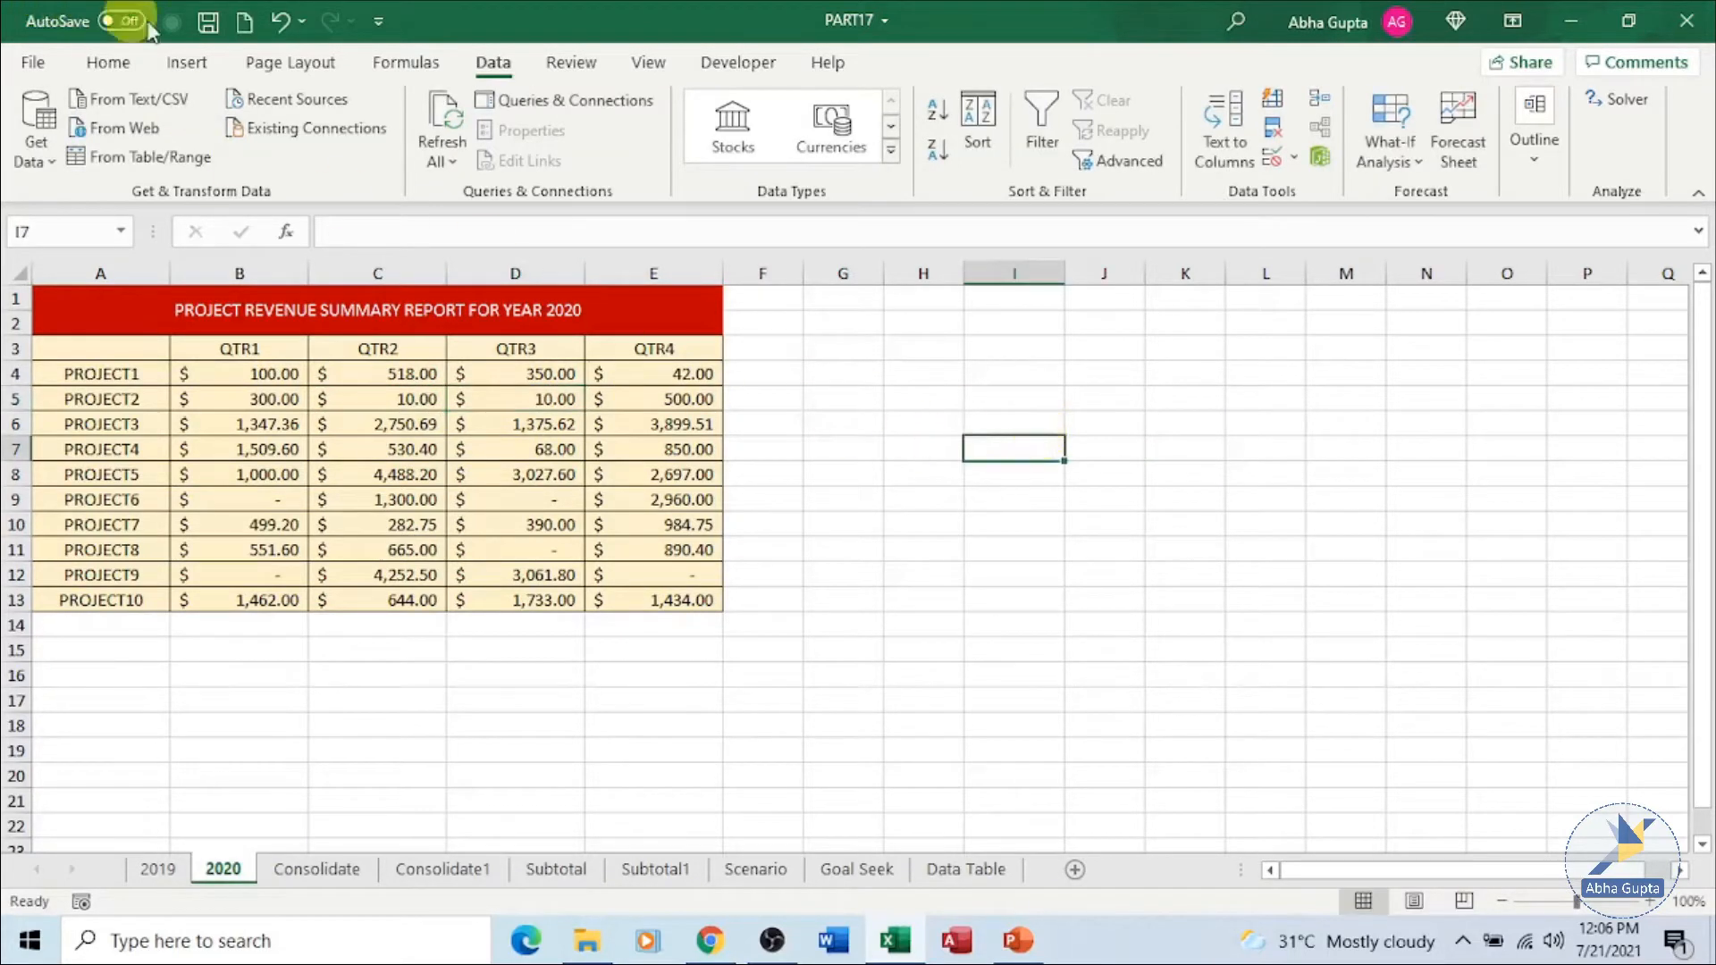
- Save the workbook and check PROJECT2's linked source rows on the Consolidate1 sheet
{"action": "left_click", "coordinate": [213, 22]}
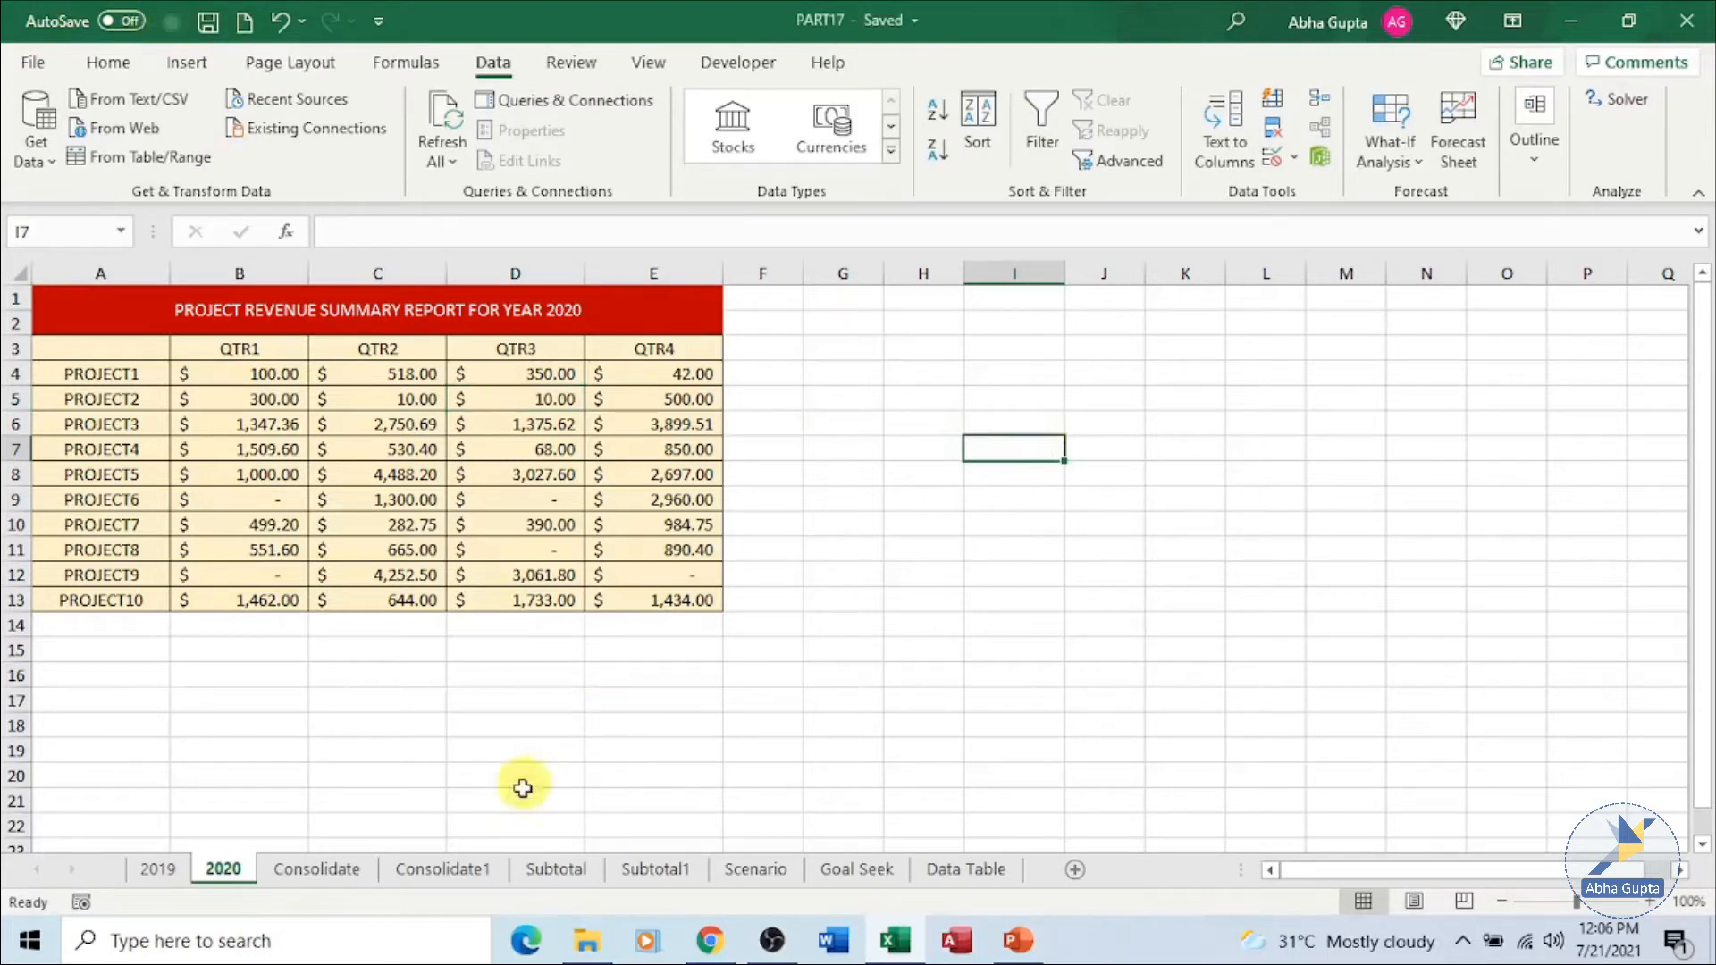
{"action": "left_click", "coordinate": [443, 868]}
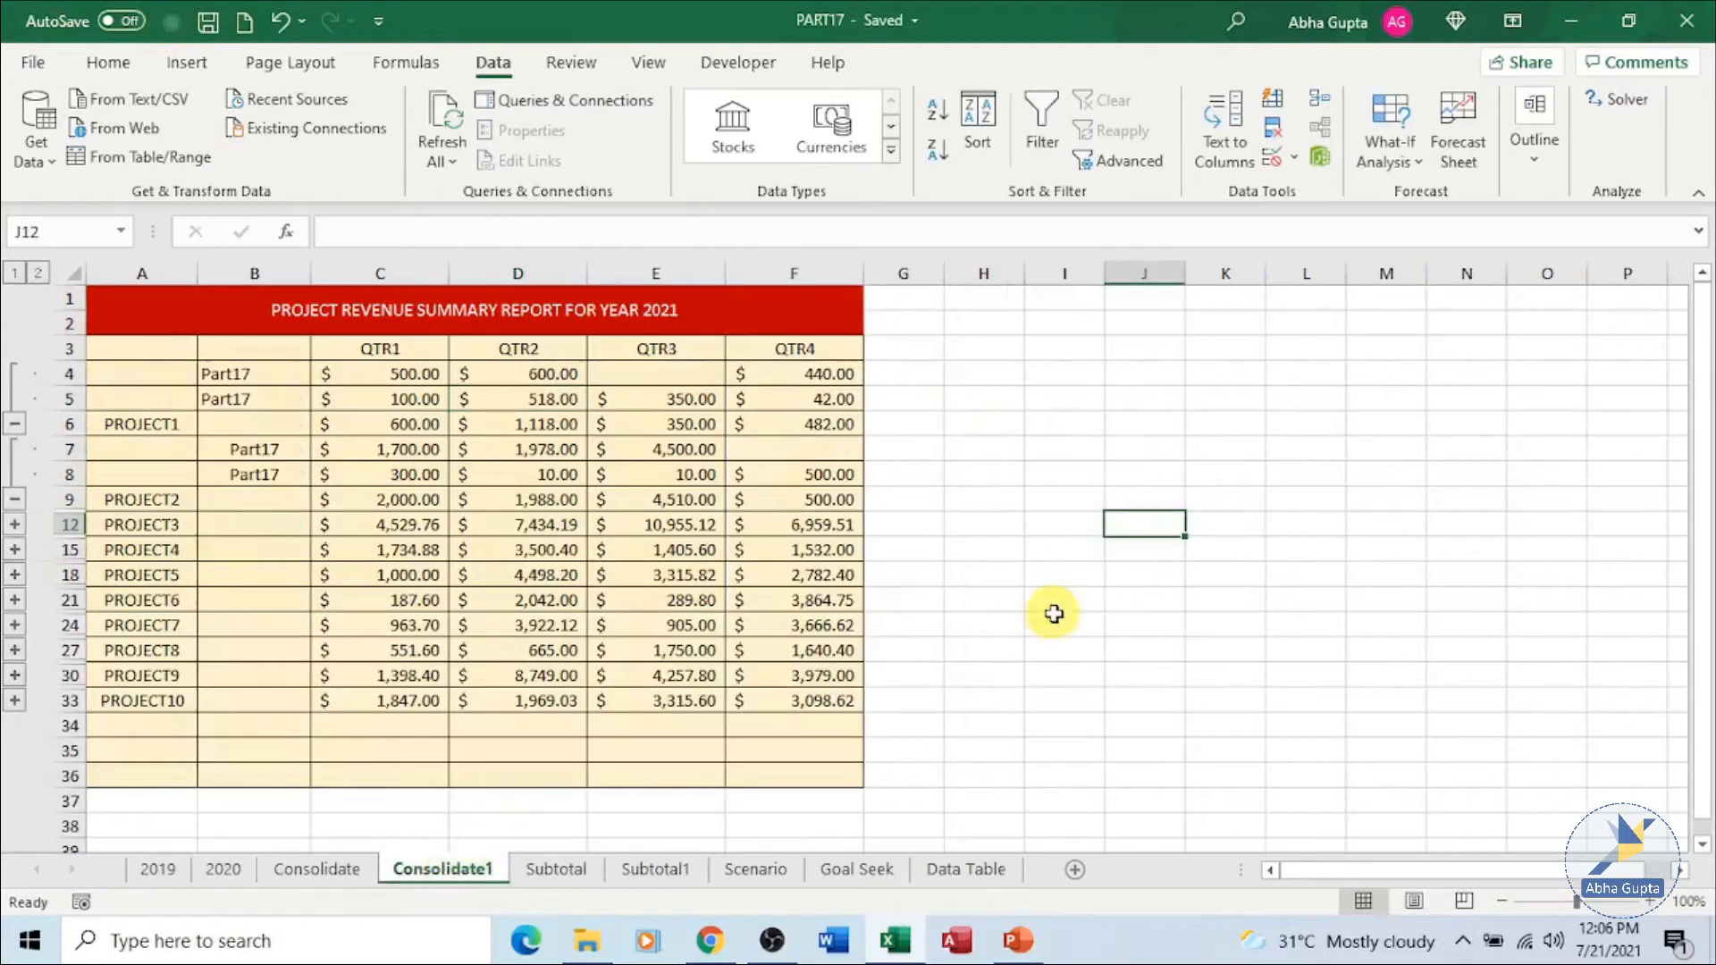
{"action": "left_click", "coordinate": [1053, 617]}
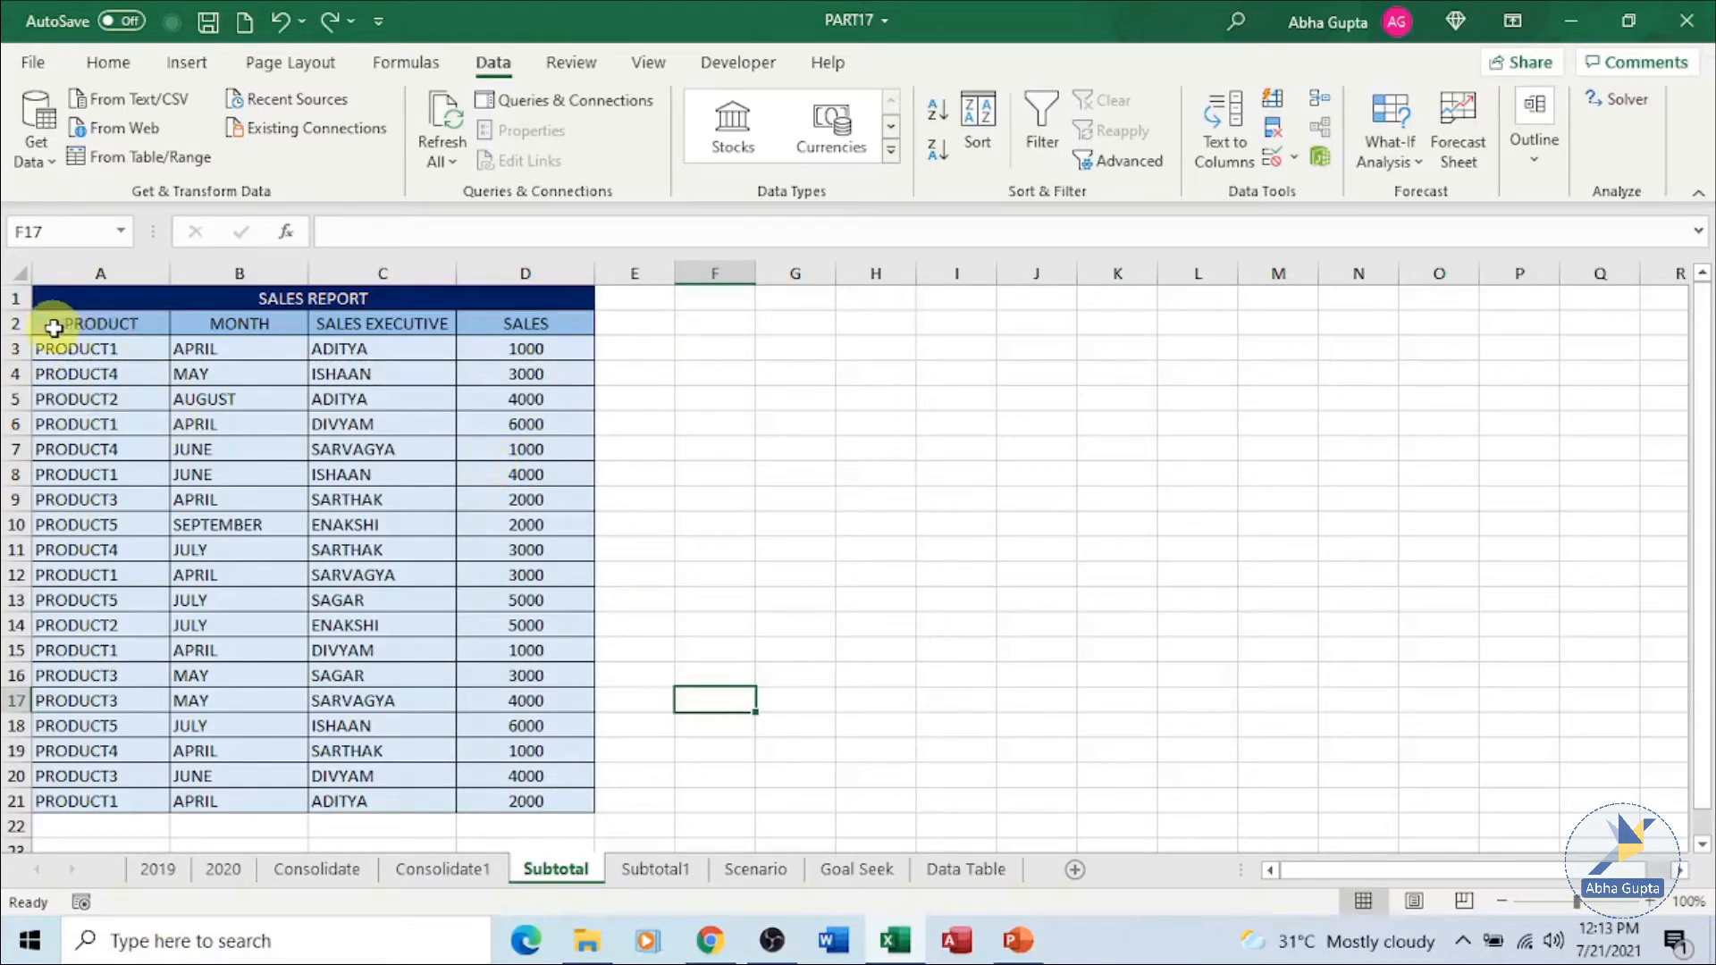
{"action": "left_click_drag", "start_coordinate": [54, 328], "coordinate": [502, 803]}
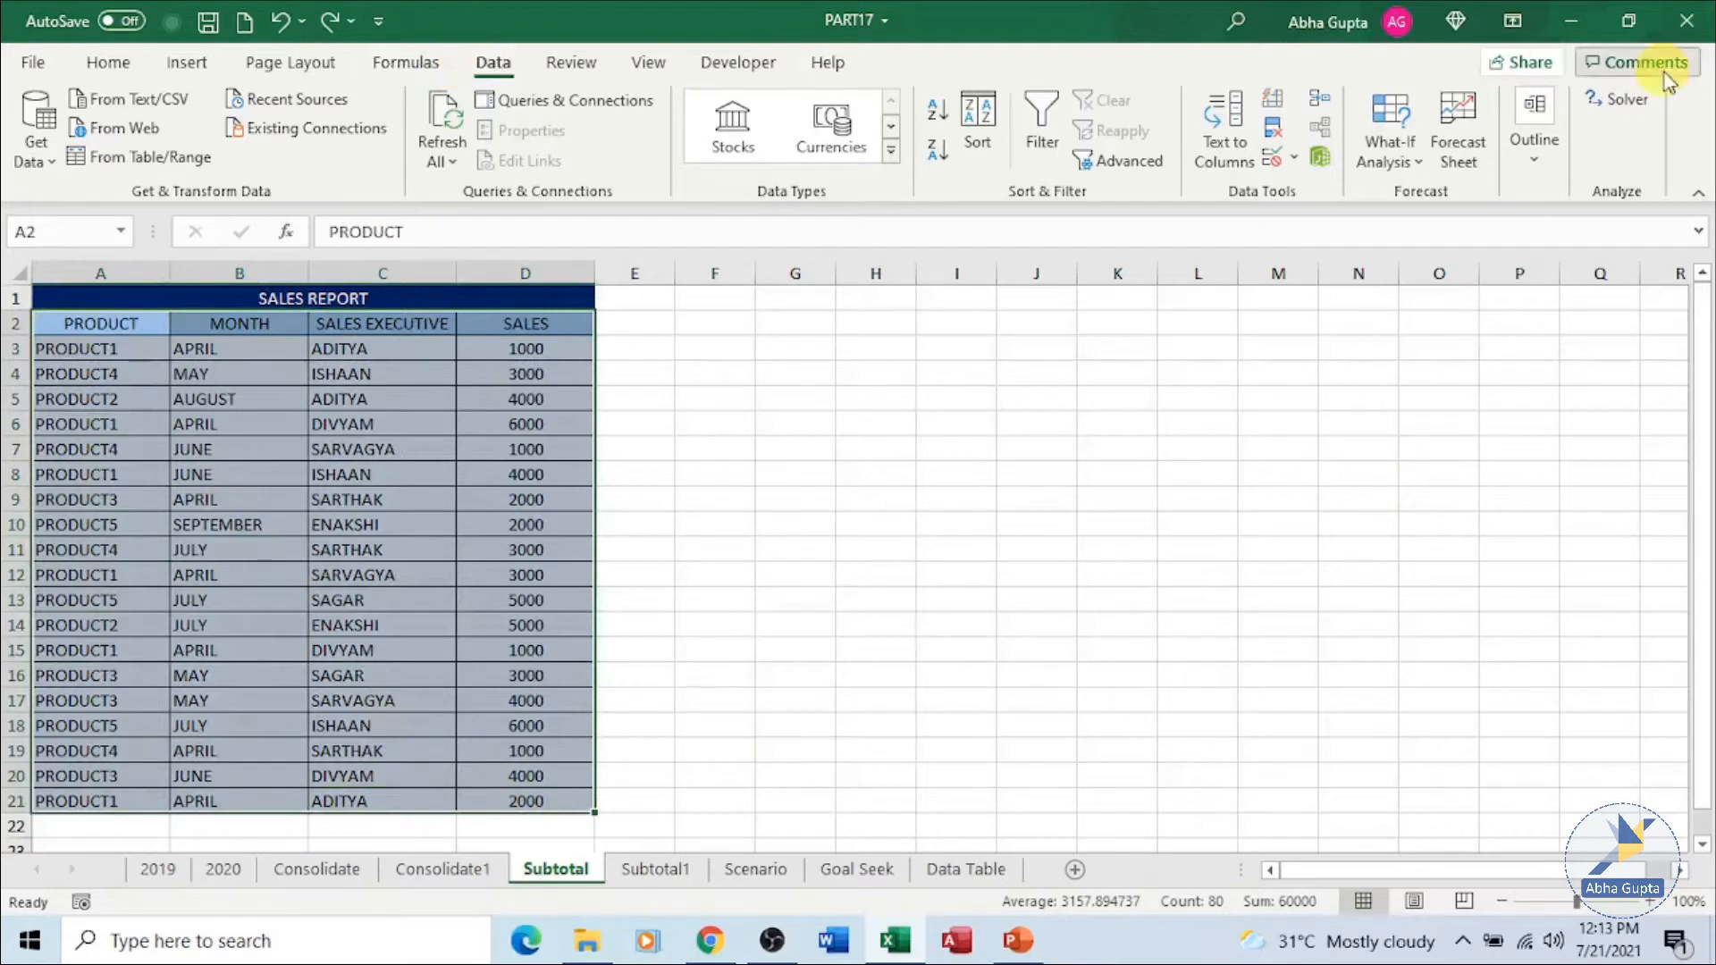
{"action": "left_click", "coordinate": [1550, 183]}
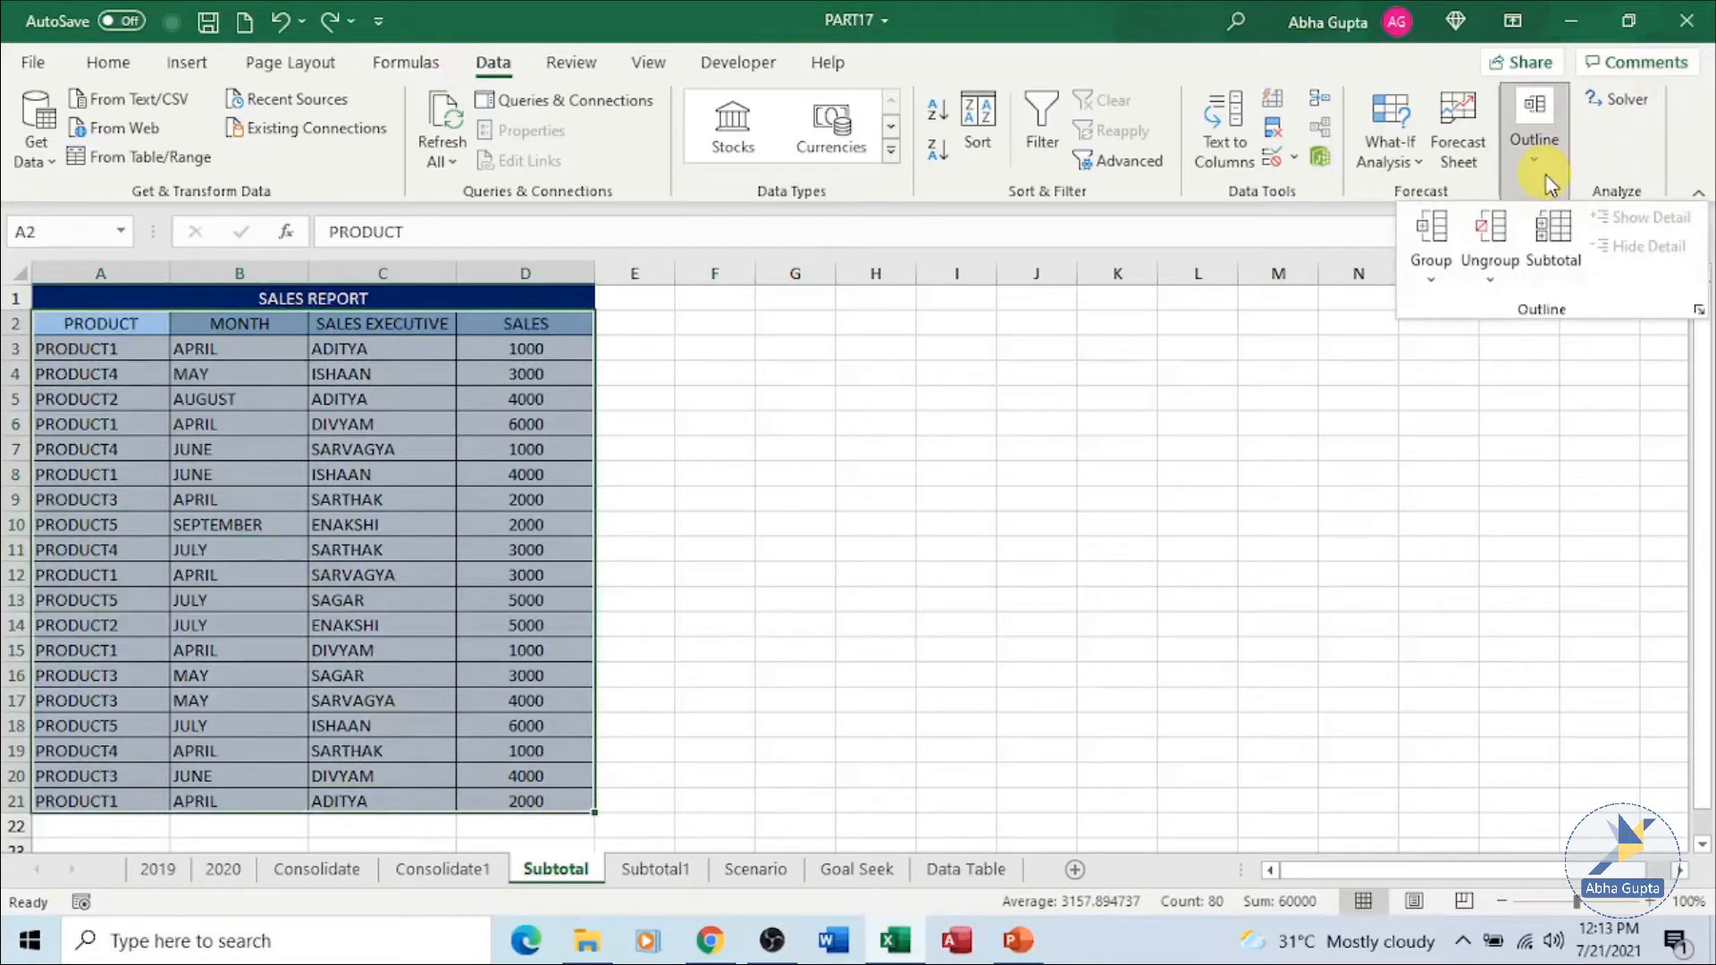
{"action": "left_click", "coordinate": [1559, 261]}
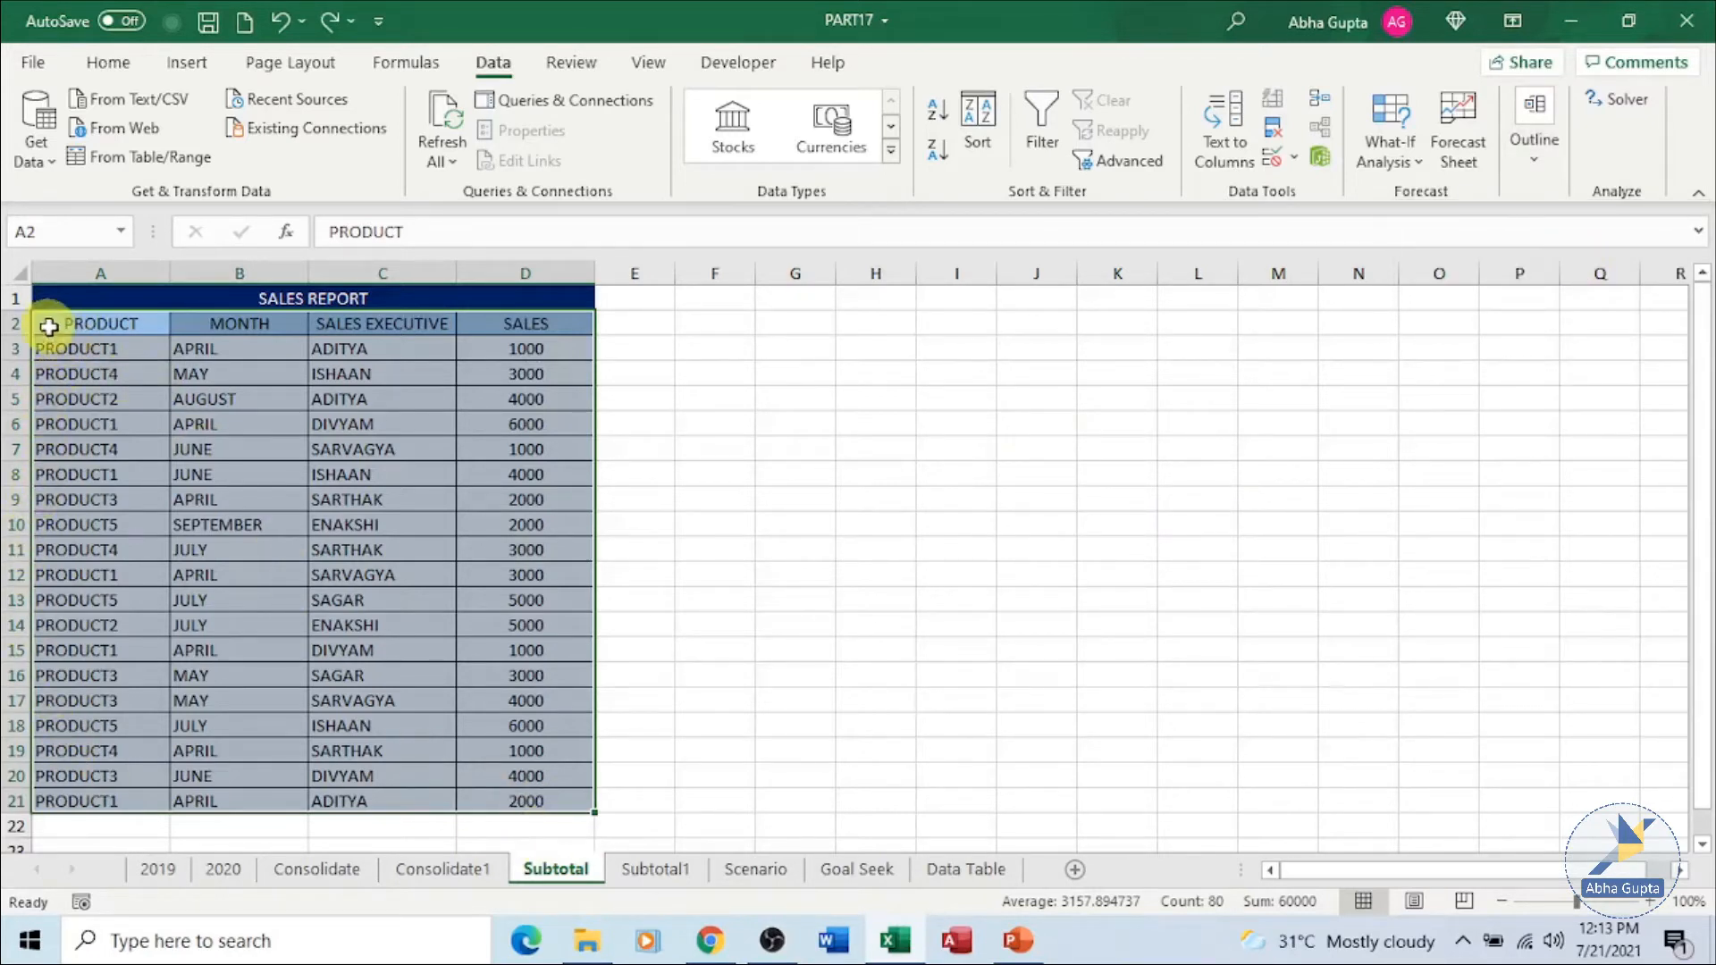
- Sort the sales report on the Subtotal sheet (A2:D21) by PRODUCT cell values from A to Z
{"action": "left_click_drag", "start_coordinate": [46, 324], "coordinate": [569, 793]}
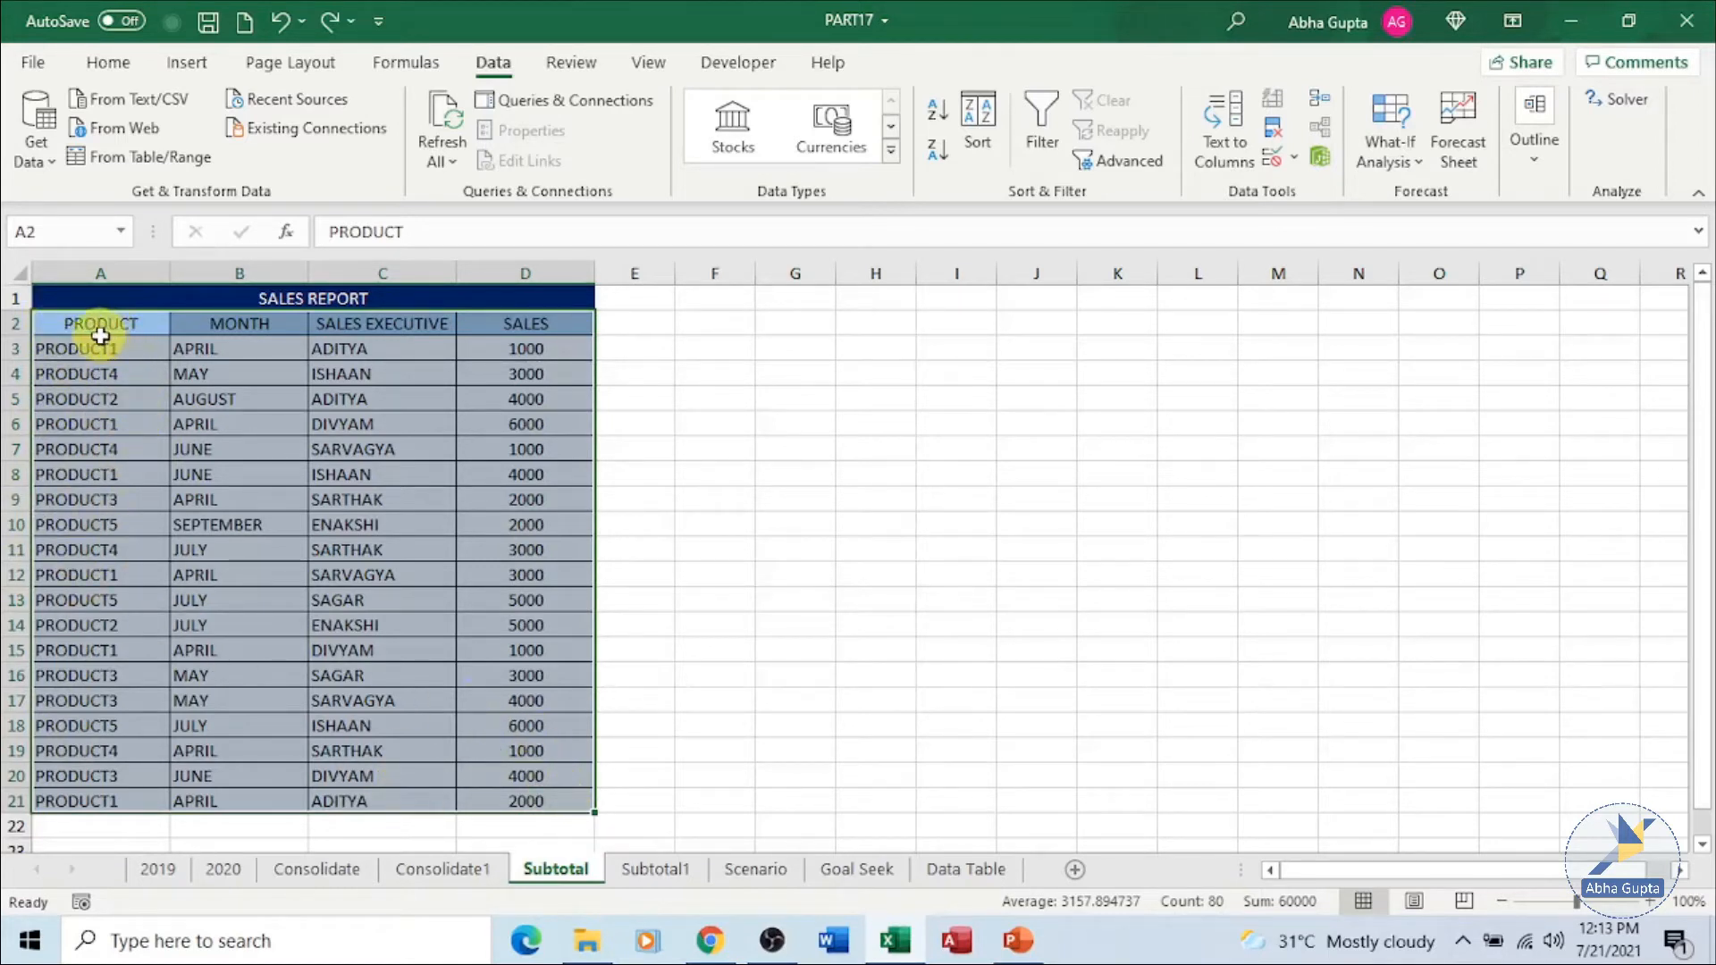
{"action": "left_click", "coordinate": [979, 138]}
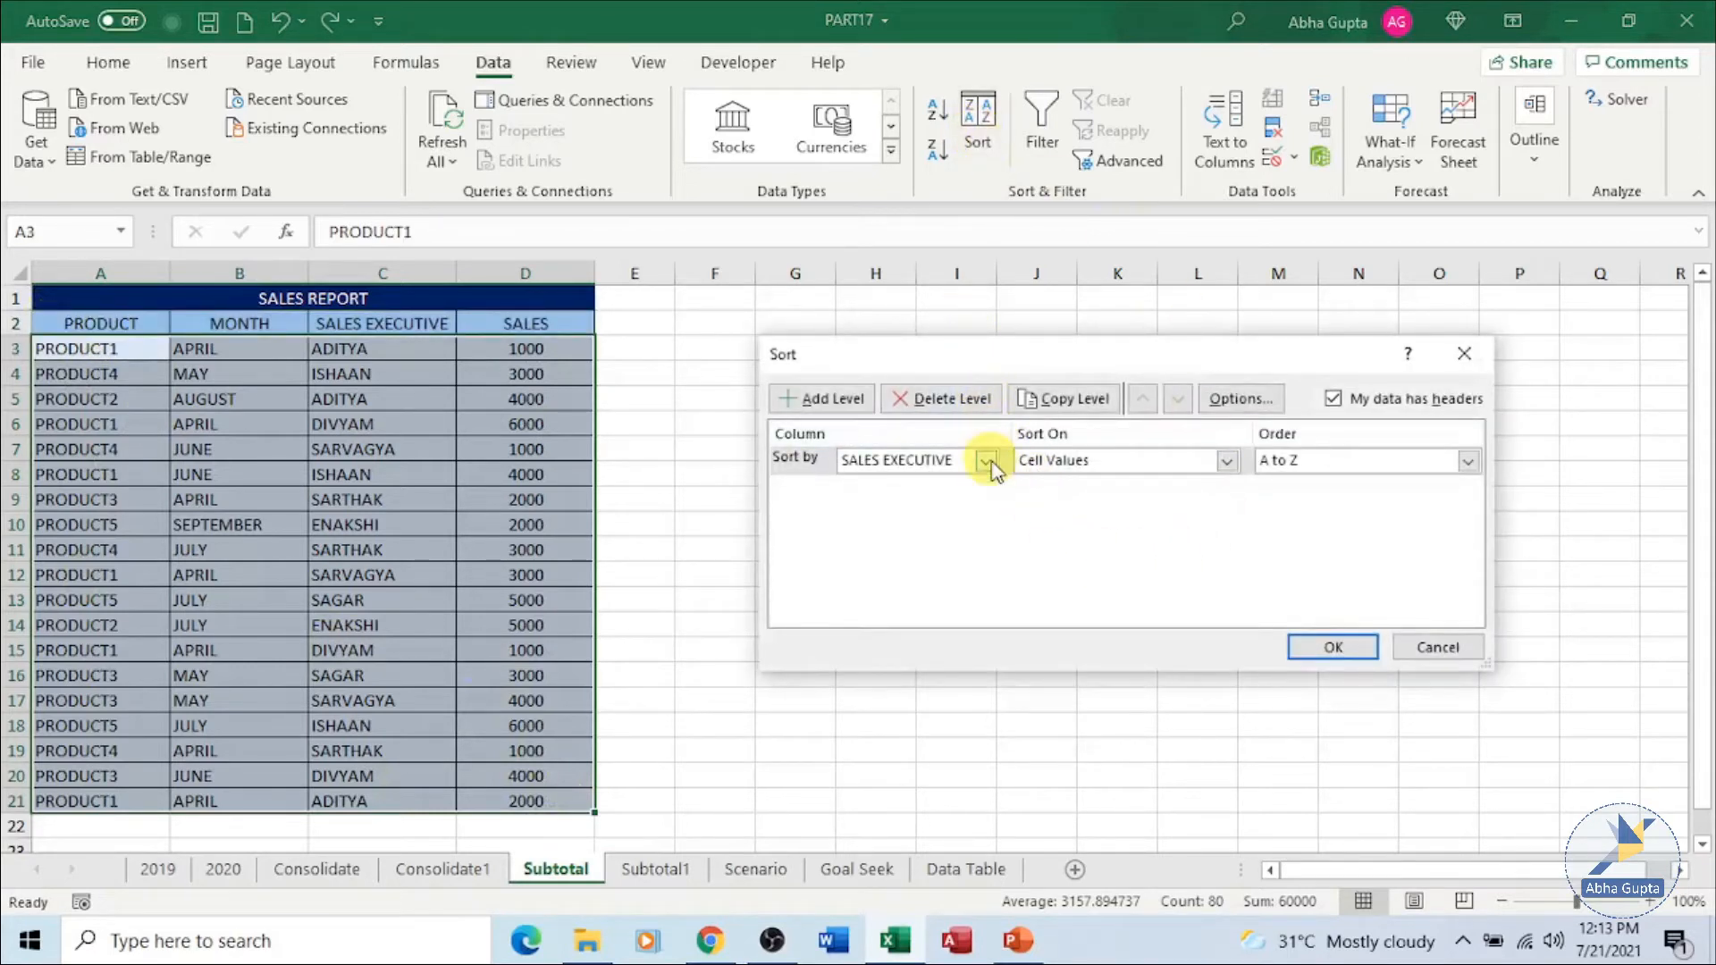
{"action": "left_click", "coordinate": [986, 461]}
{"action": "left_click", "coordinate": [924, 484]}
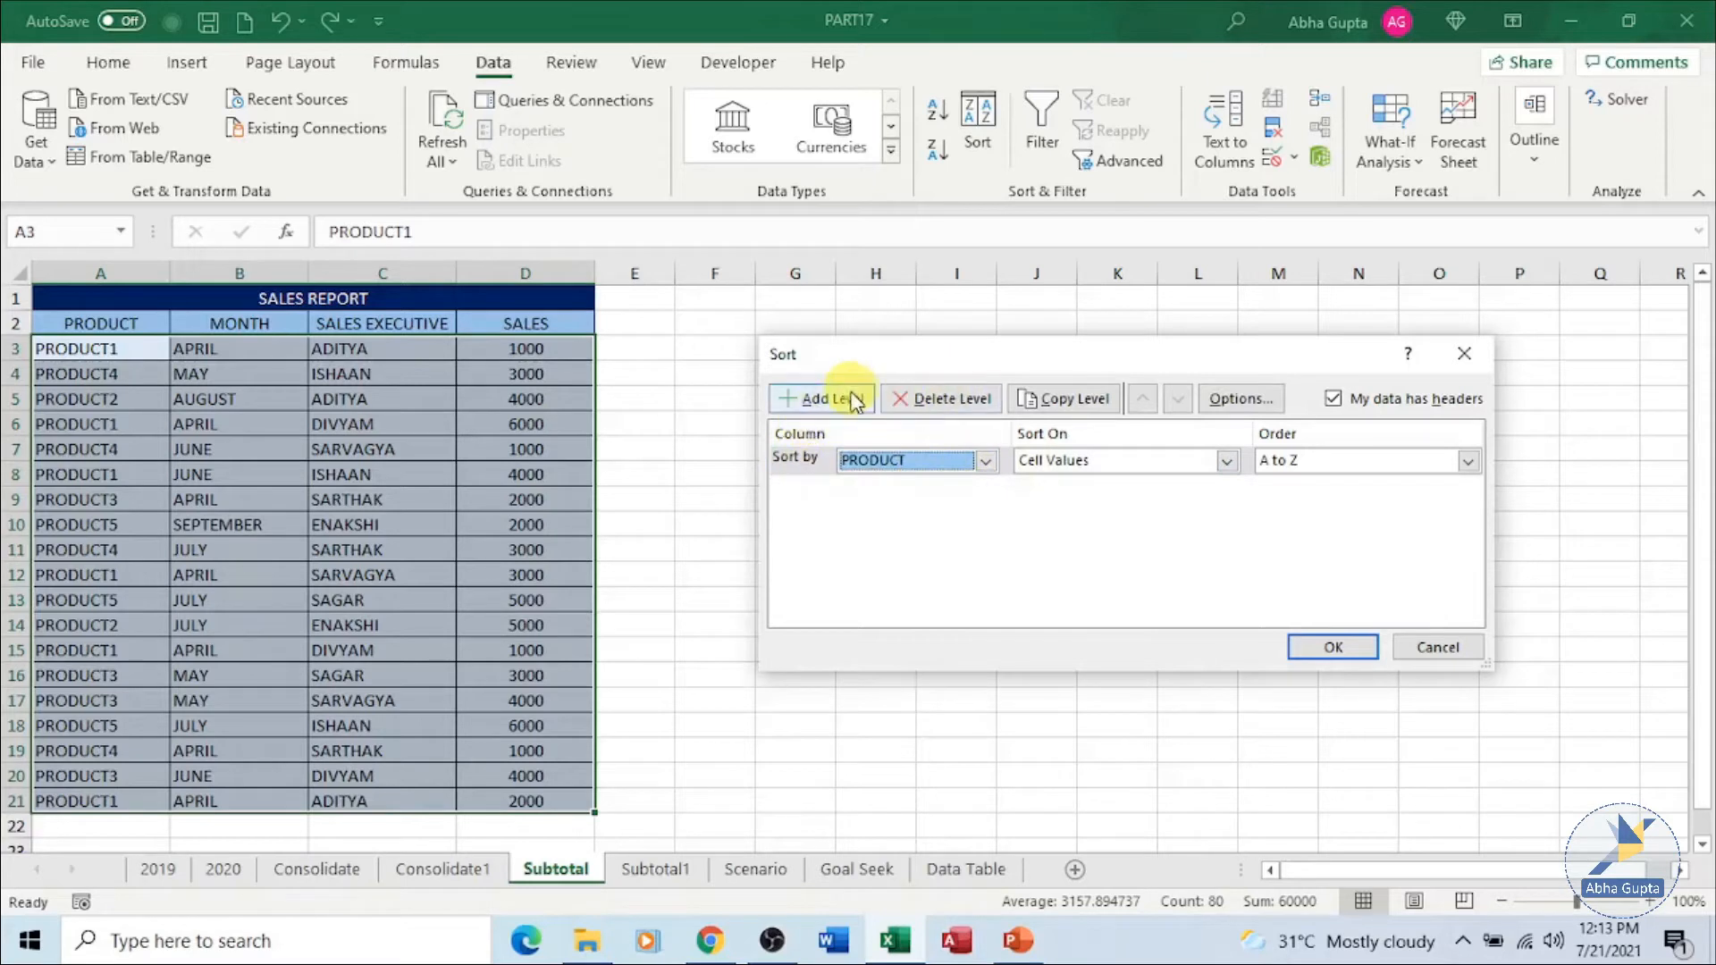
{"action": "left_click", "coordinate": [1337, 650]}
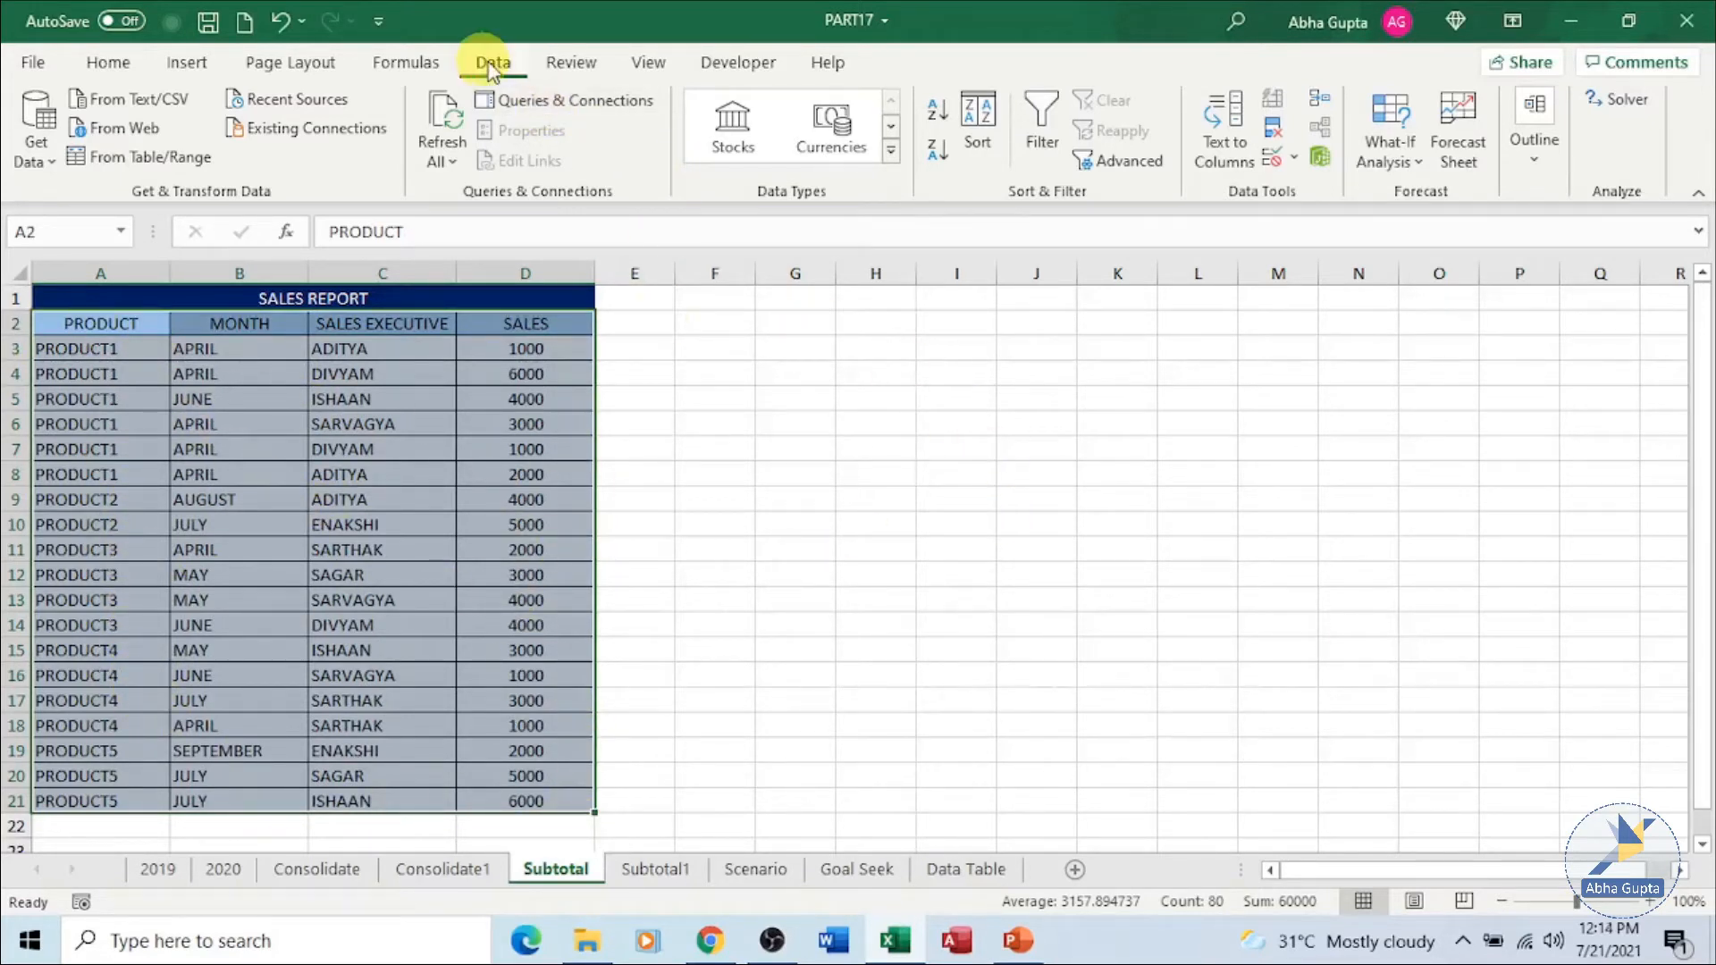
- Add subtotals to the sorted report that sum SALES at each change in PRODUCT, with the summary below the data
{"action": "left_click", "coordinate": [1539, 164]}
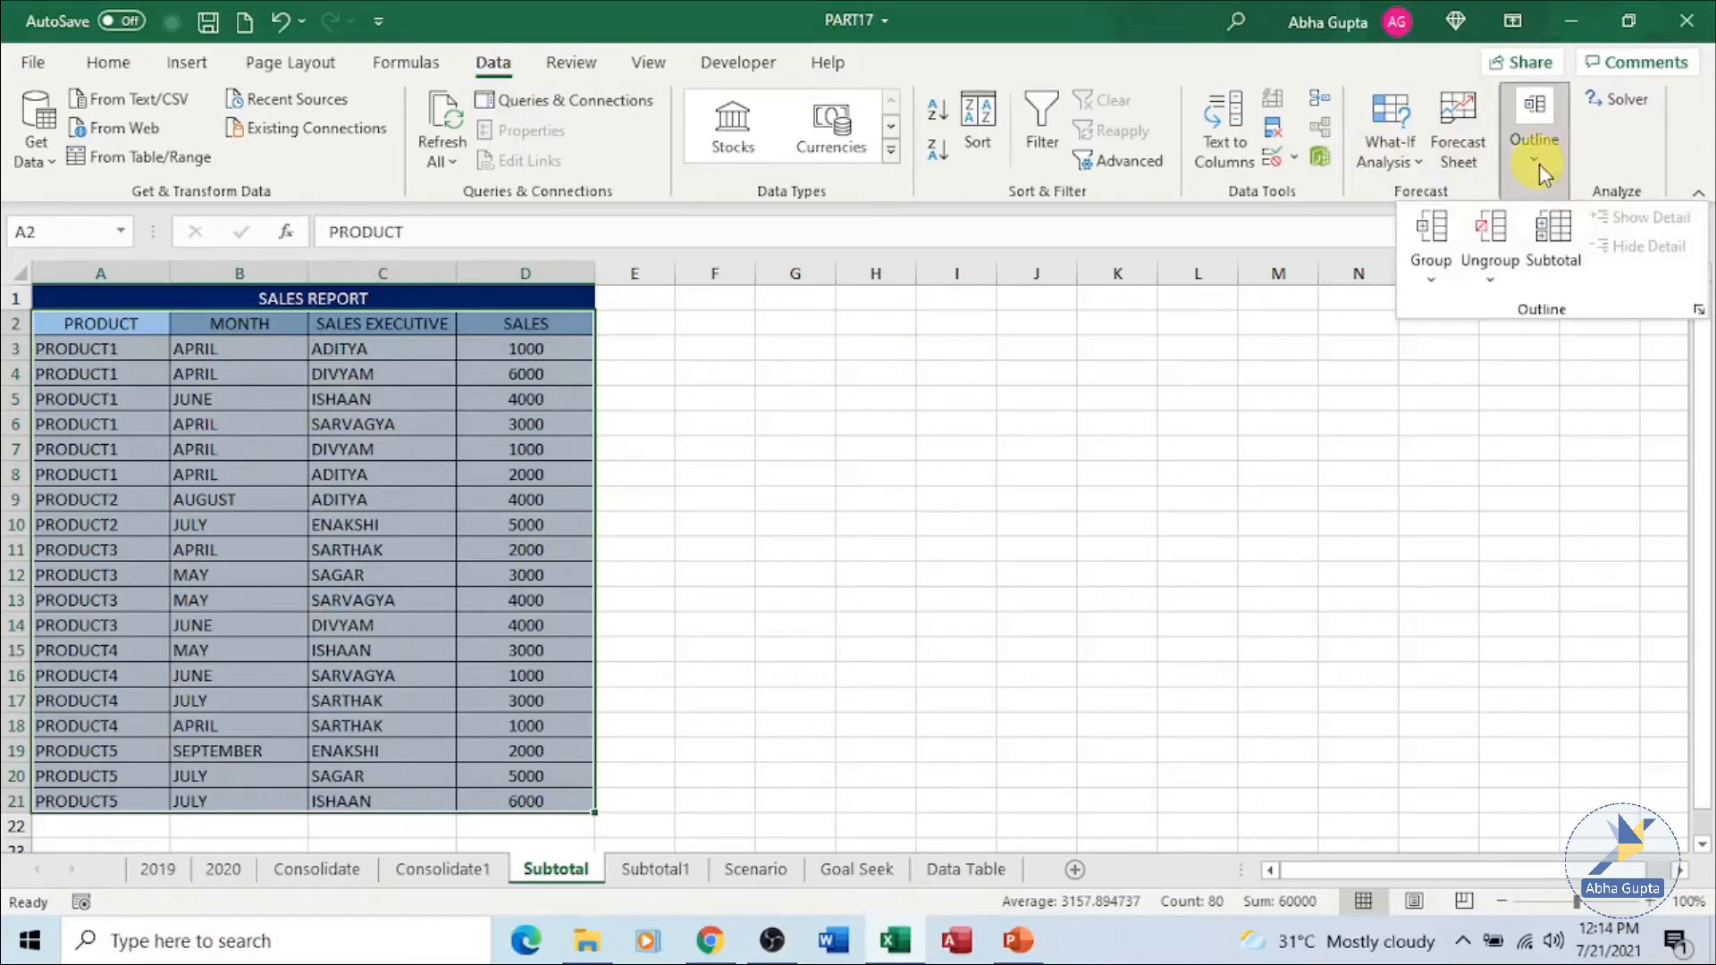
{"action": "left_click", "coordinate": [1555, 242]}
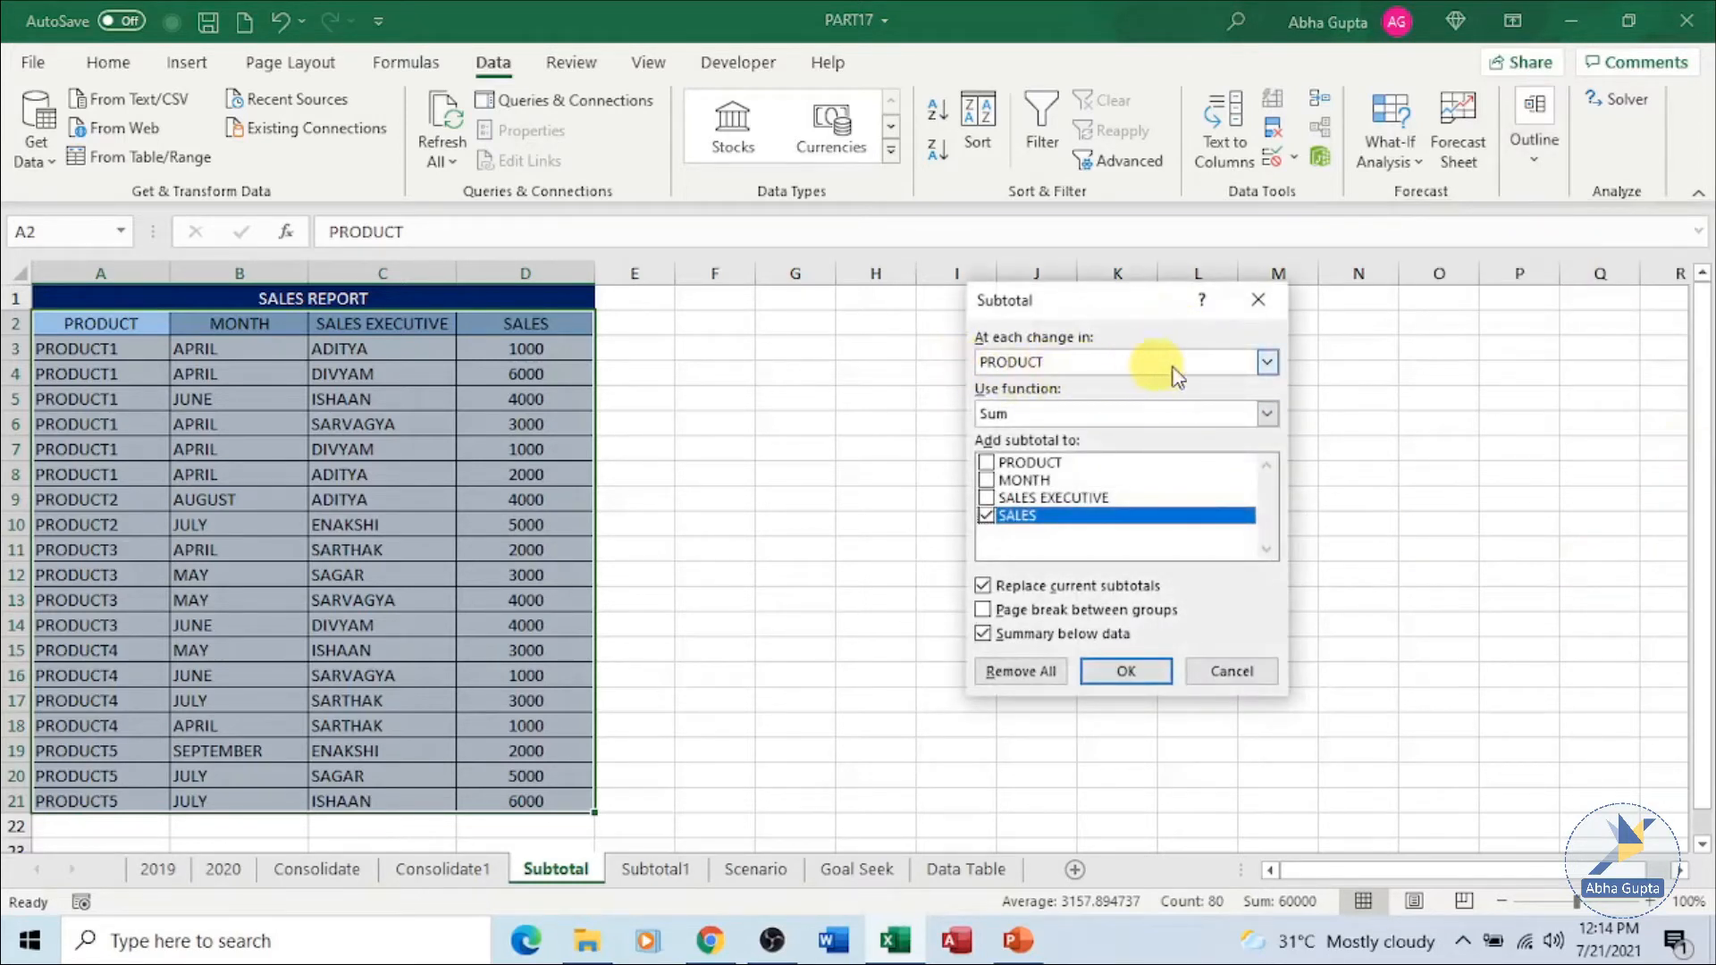
{"action": "left_click", "coordinate": [1268, 362]}
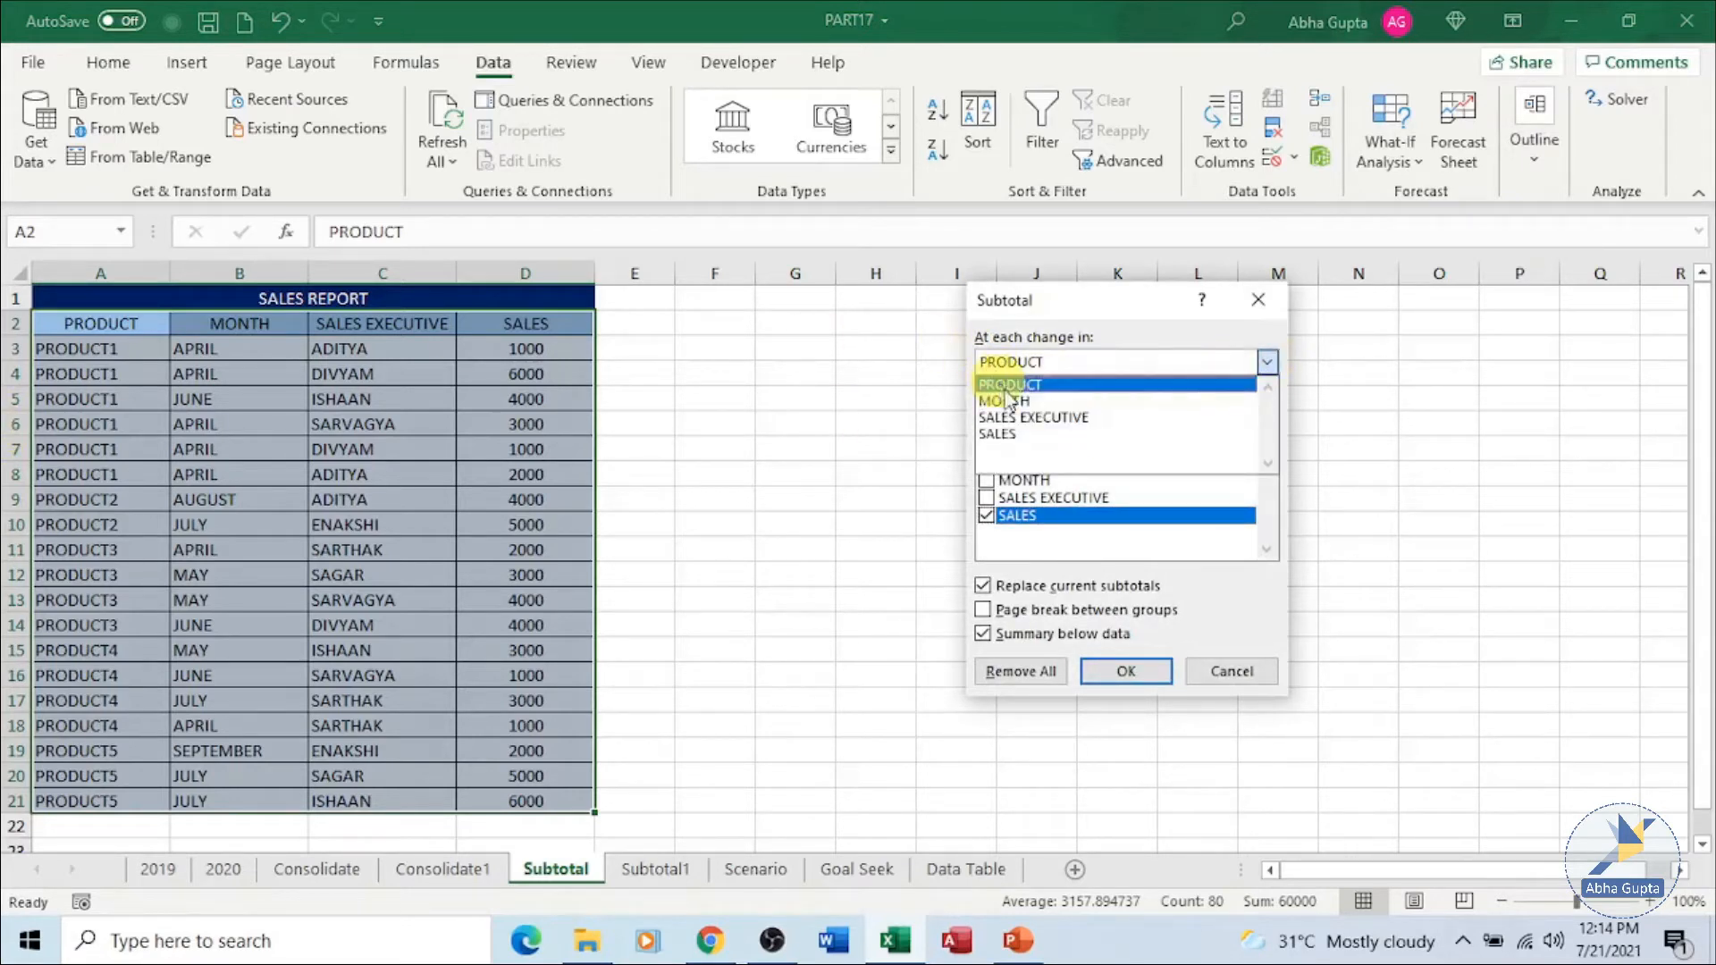
{"action": "left_click", "coordinate": [1044, 386]}
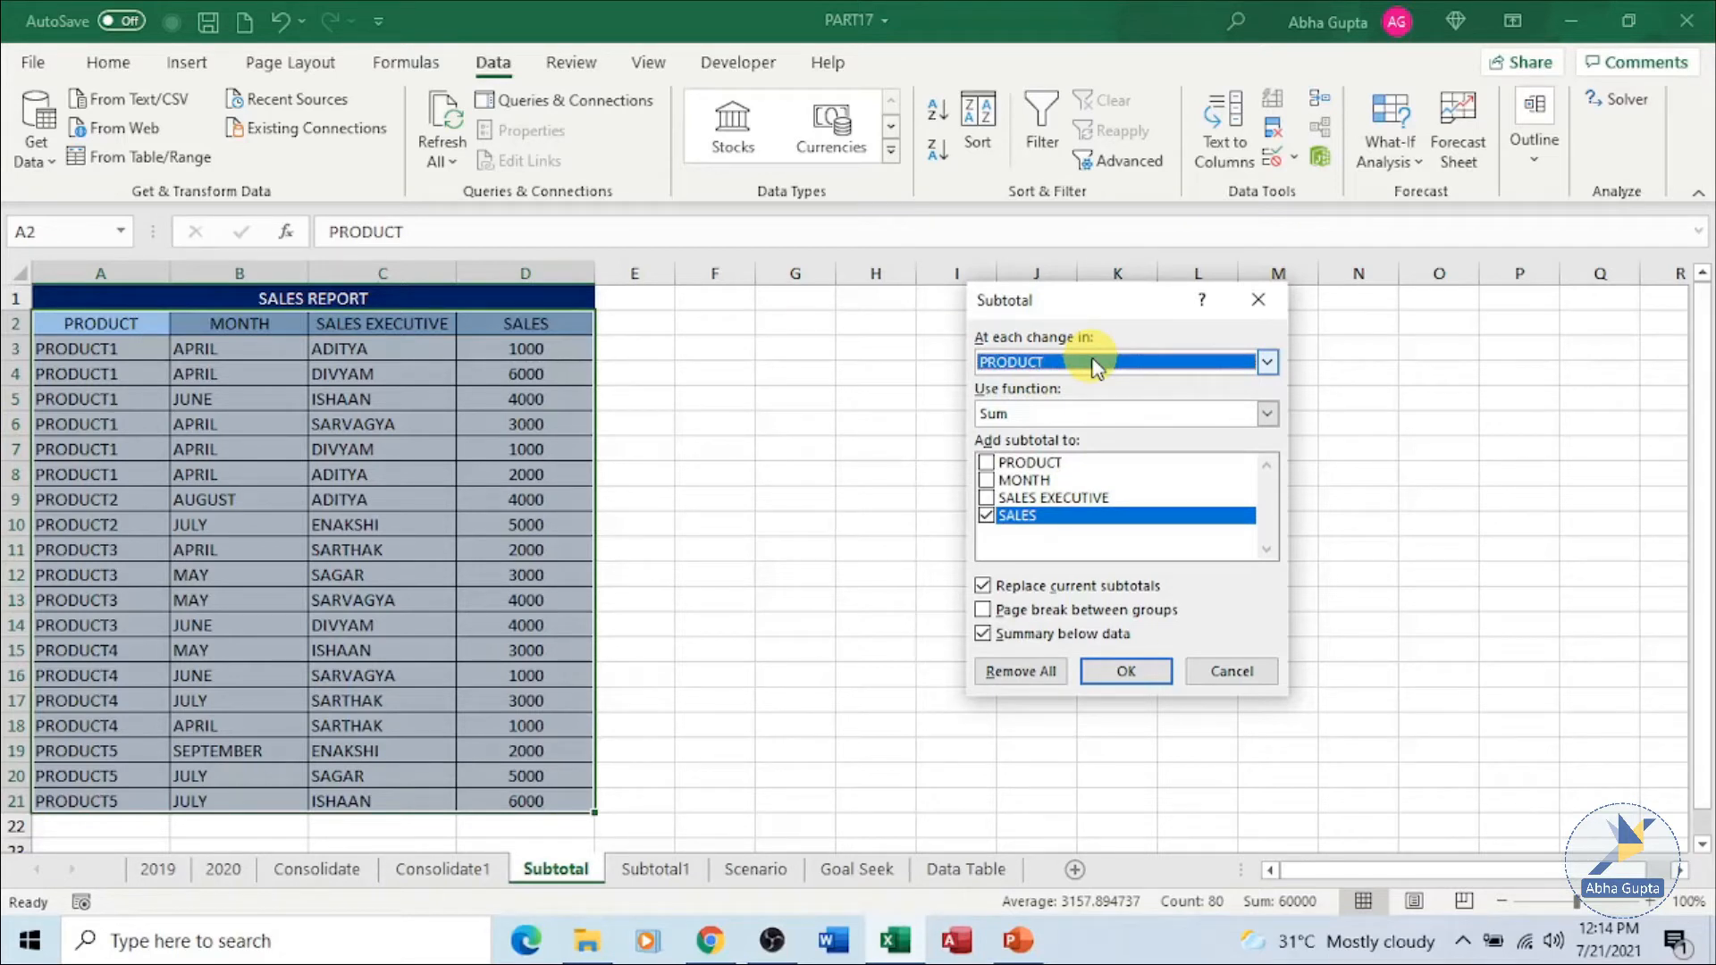
{"action": "left_click", "coordinate": [1081, 414]}
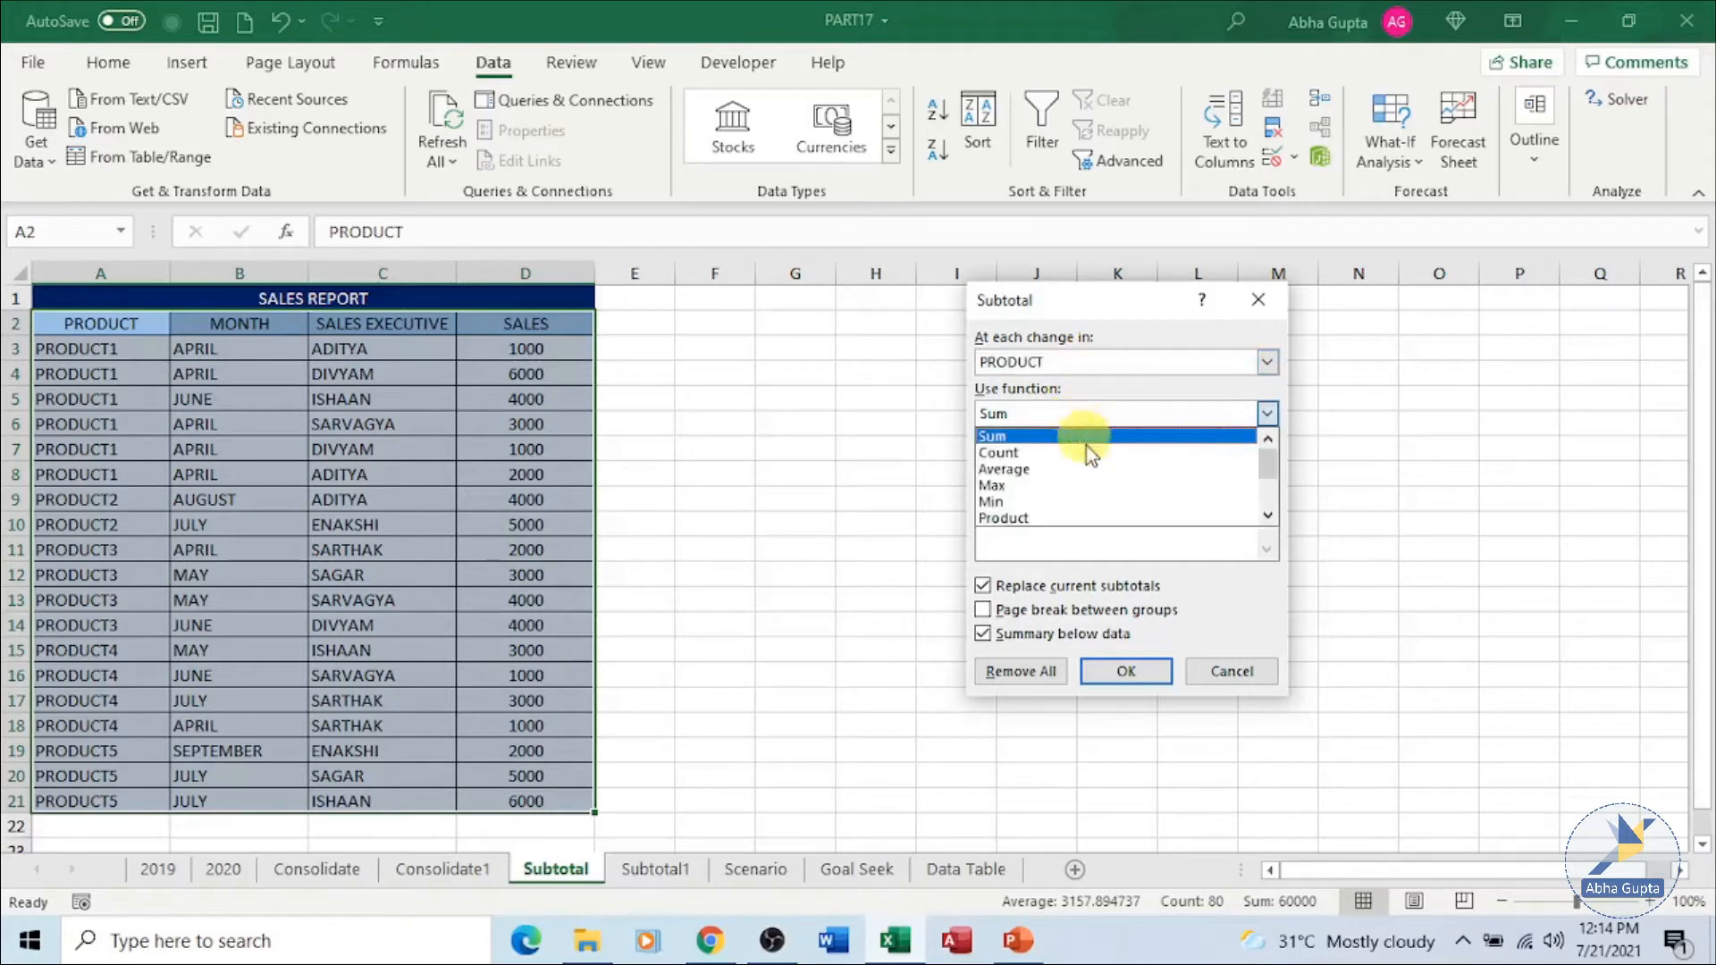
{"action": "left_click_drag", "start_coordinate": [1269, 455], "coordinate": [1210, 429]}
{"action": "left_click", "coordinate": [1072, 413]}
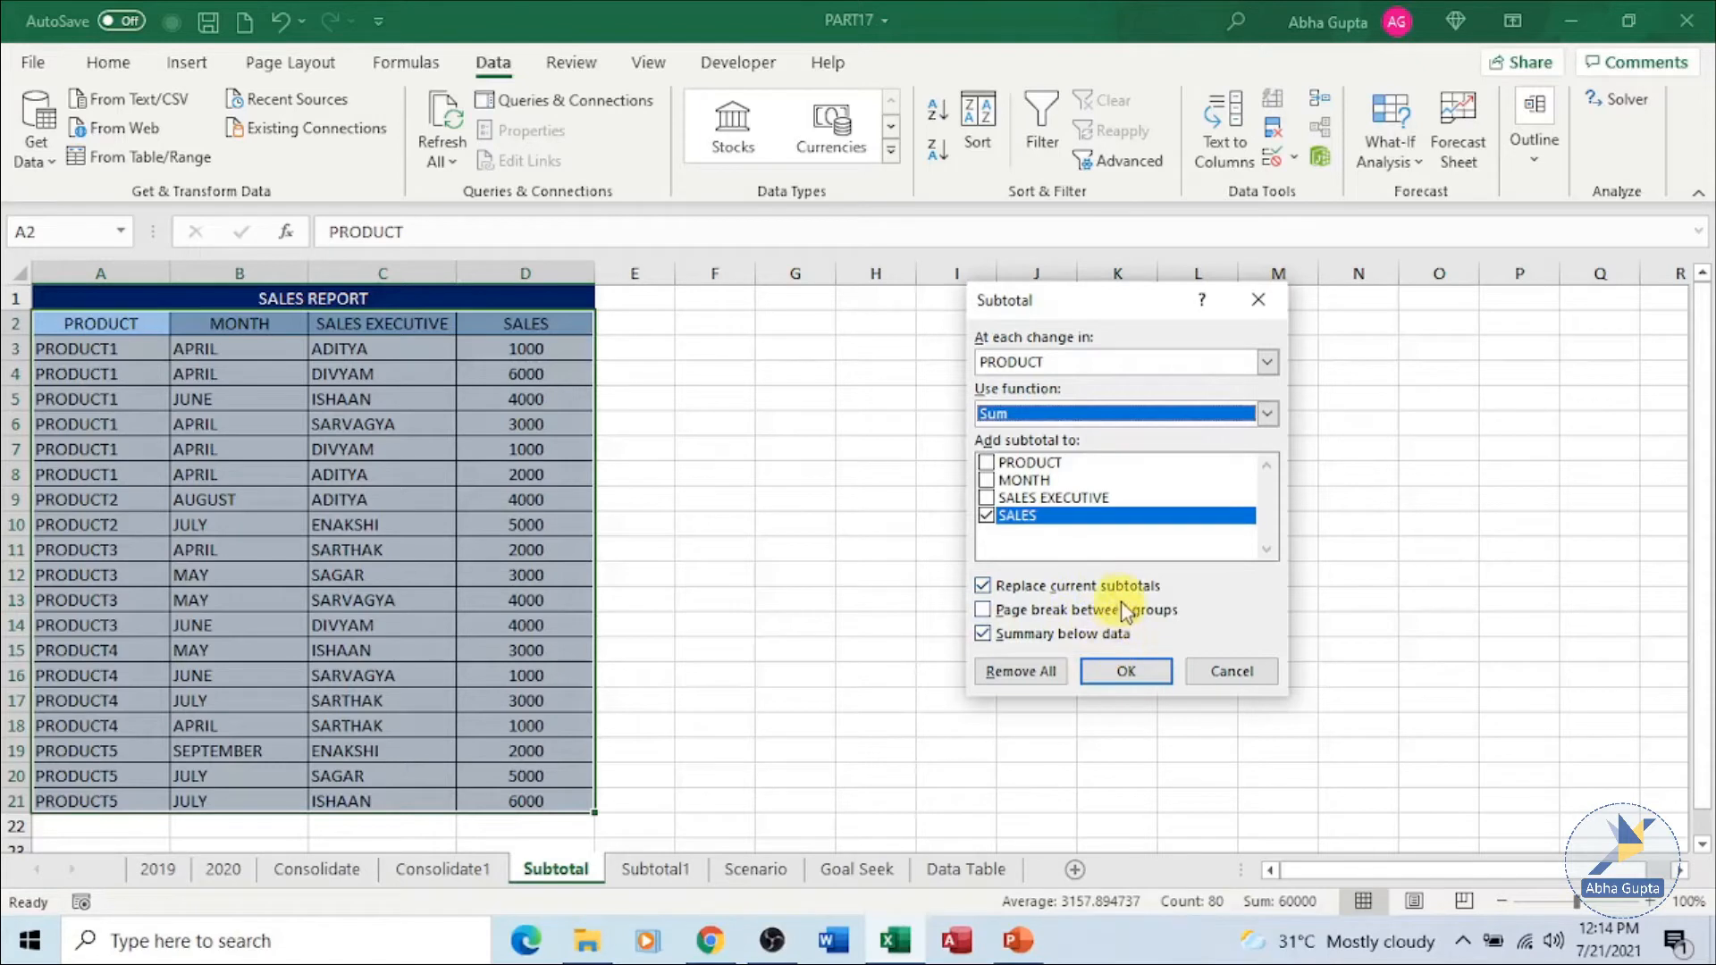
{"action": "left_click", "coordinate": [1159, 677]}
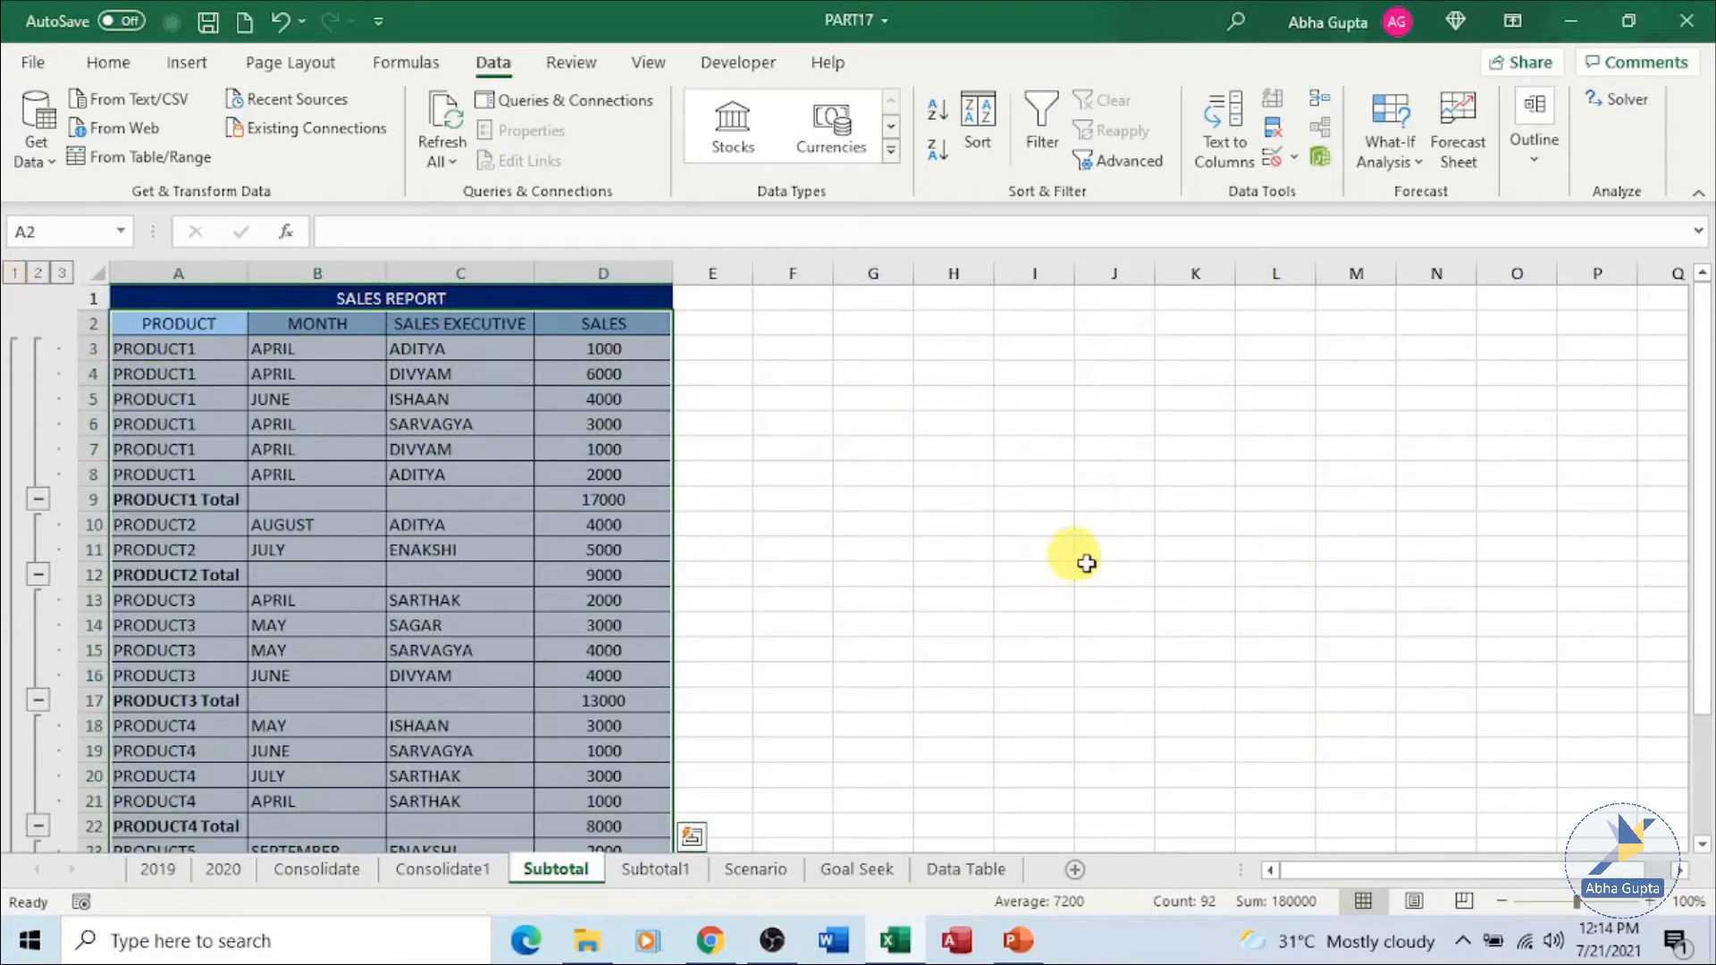
- Review the product subtotals and grand total, and collapse and re-expand the PRODUCT1 group
{"action": "scroll", "coordinate": [1108, 563], "scroll_direction": "down", "scroll_amount": 3}
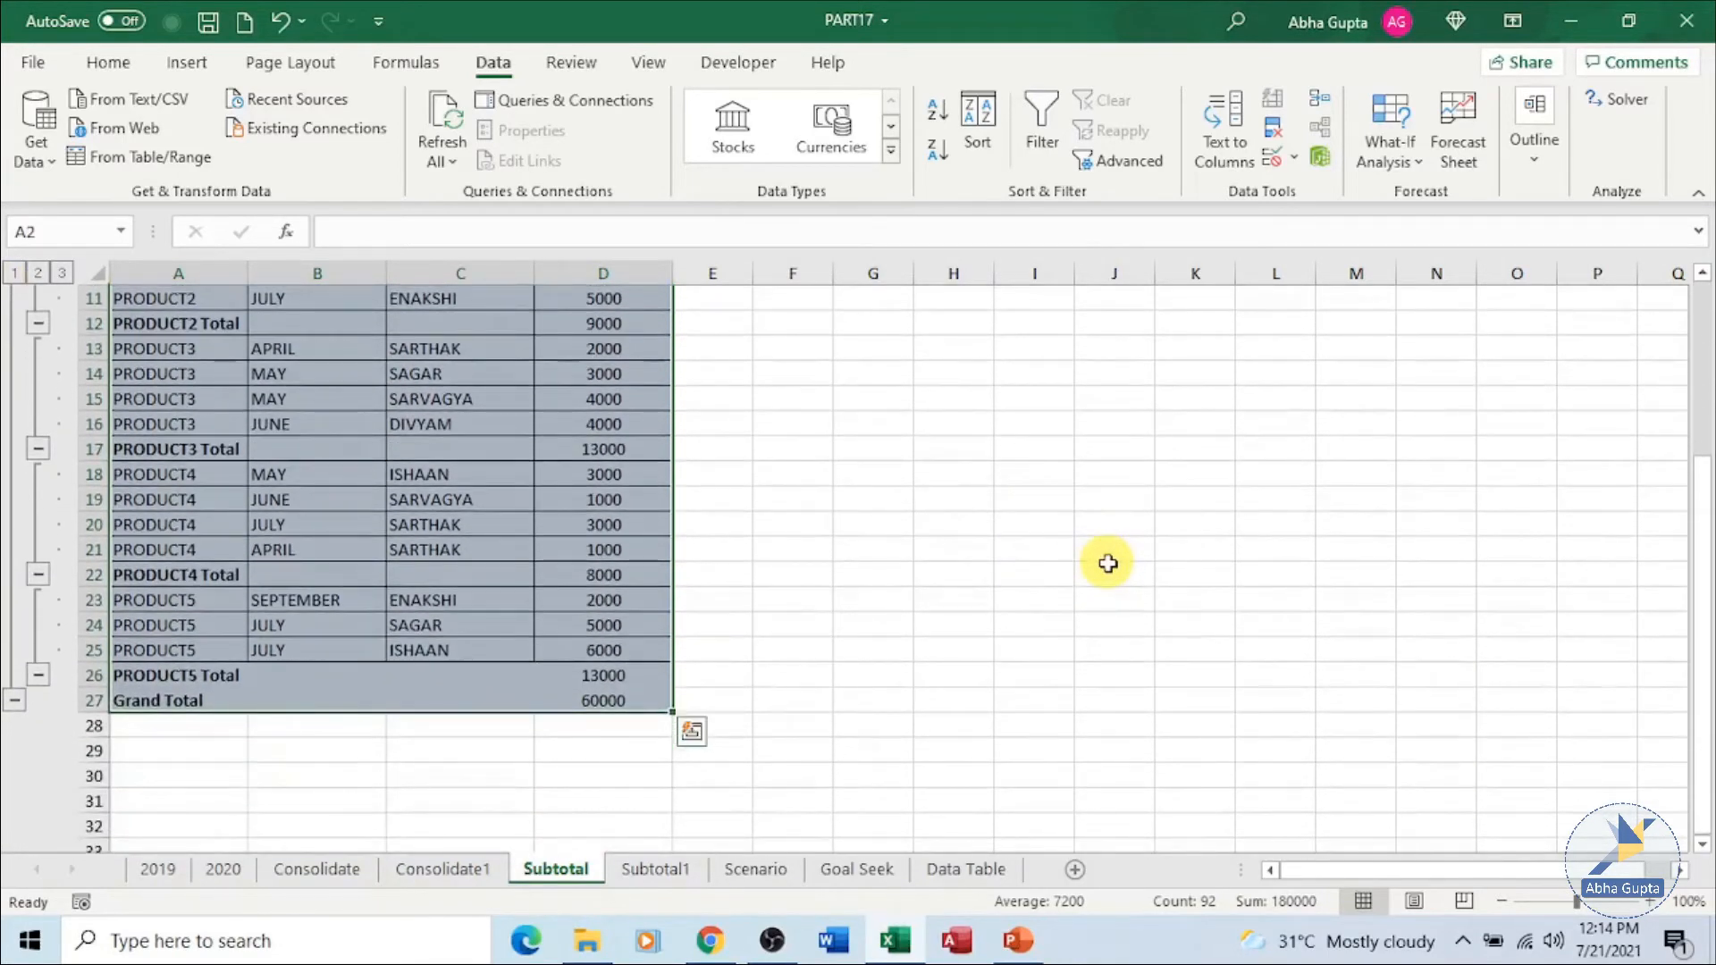
{"action": "scroll", "coordinate": [1087, 485], "scroll_direction": "up", "scroll_amount": 3}
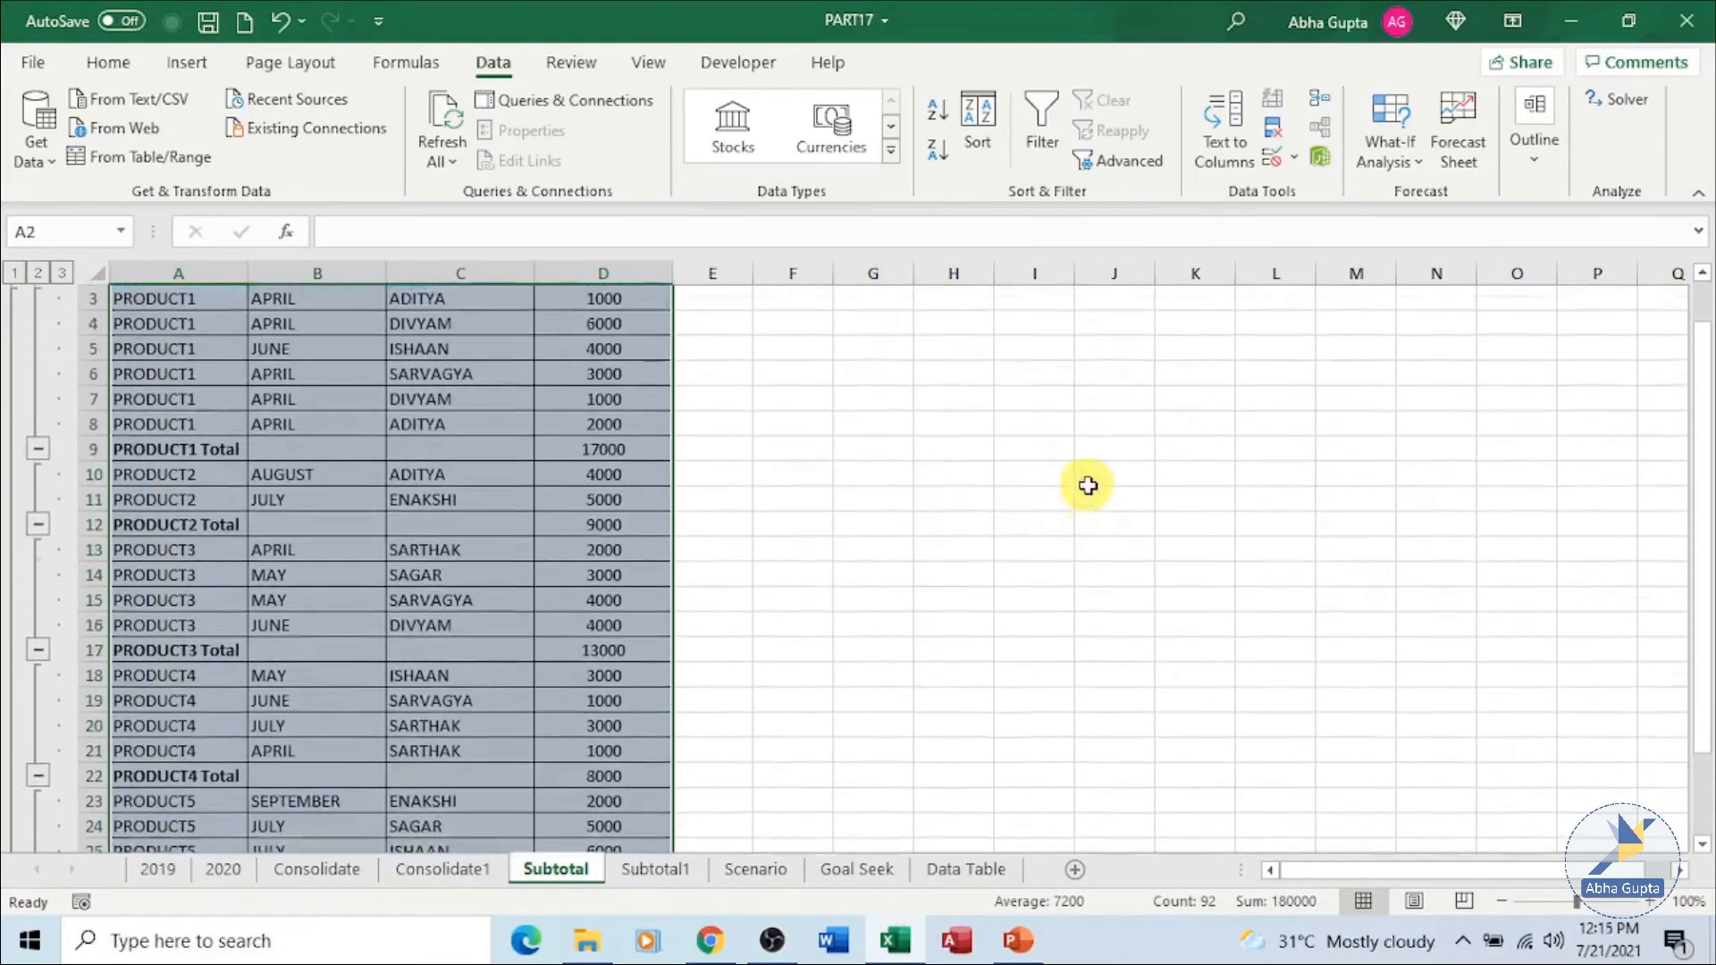
{"action": "scroll", "coordinate": [1087, 485], "scroll_direction": "up", "scroll_amount": 1}
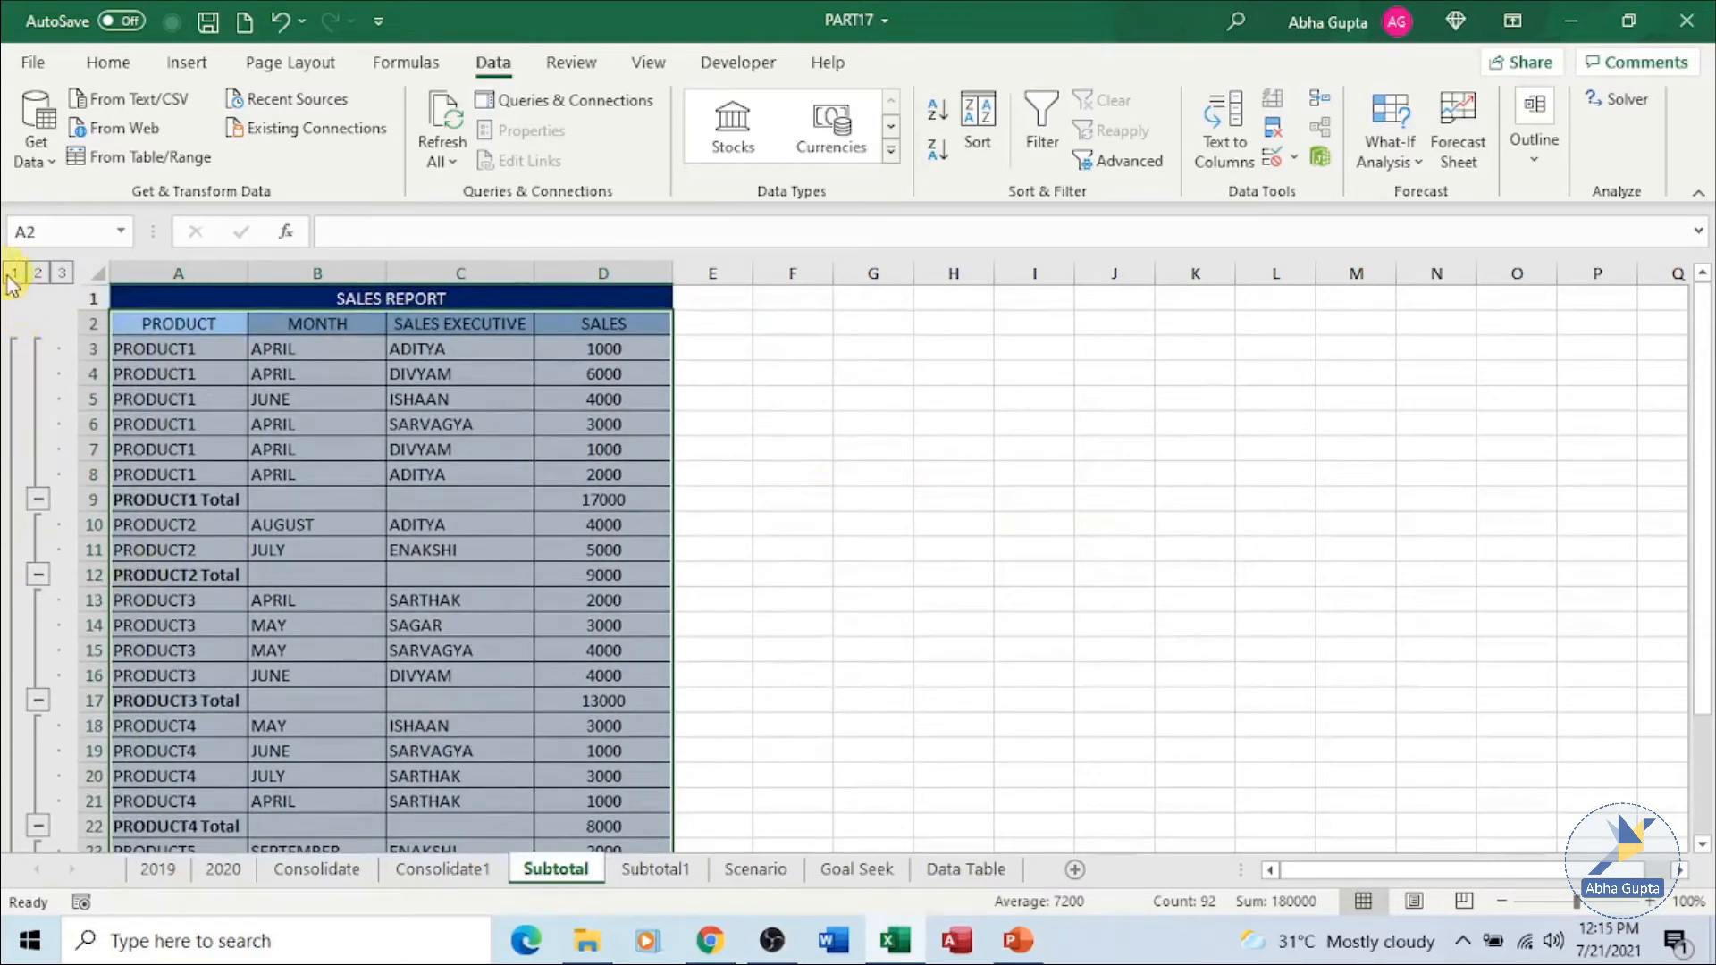
{"action": "left_click", "coordinate": [37, 500]}
{"action": "left_click", "coordinate": [37, 348]}
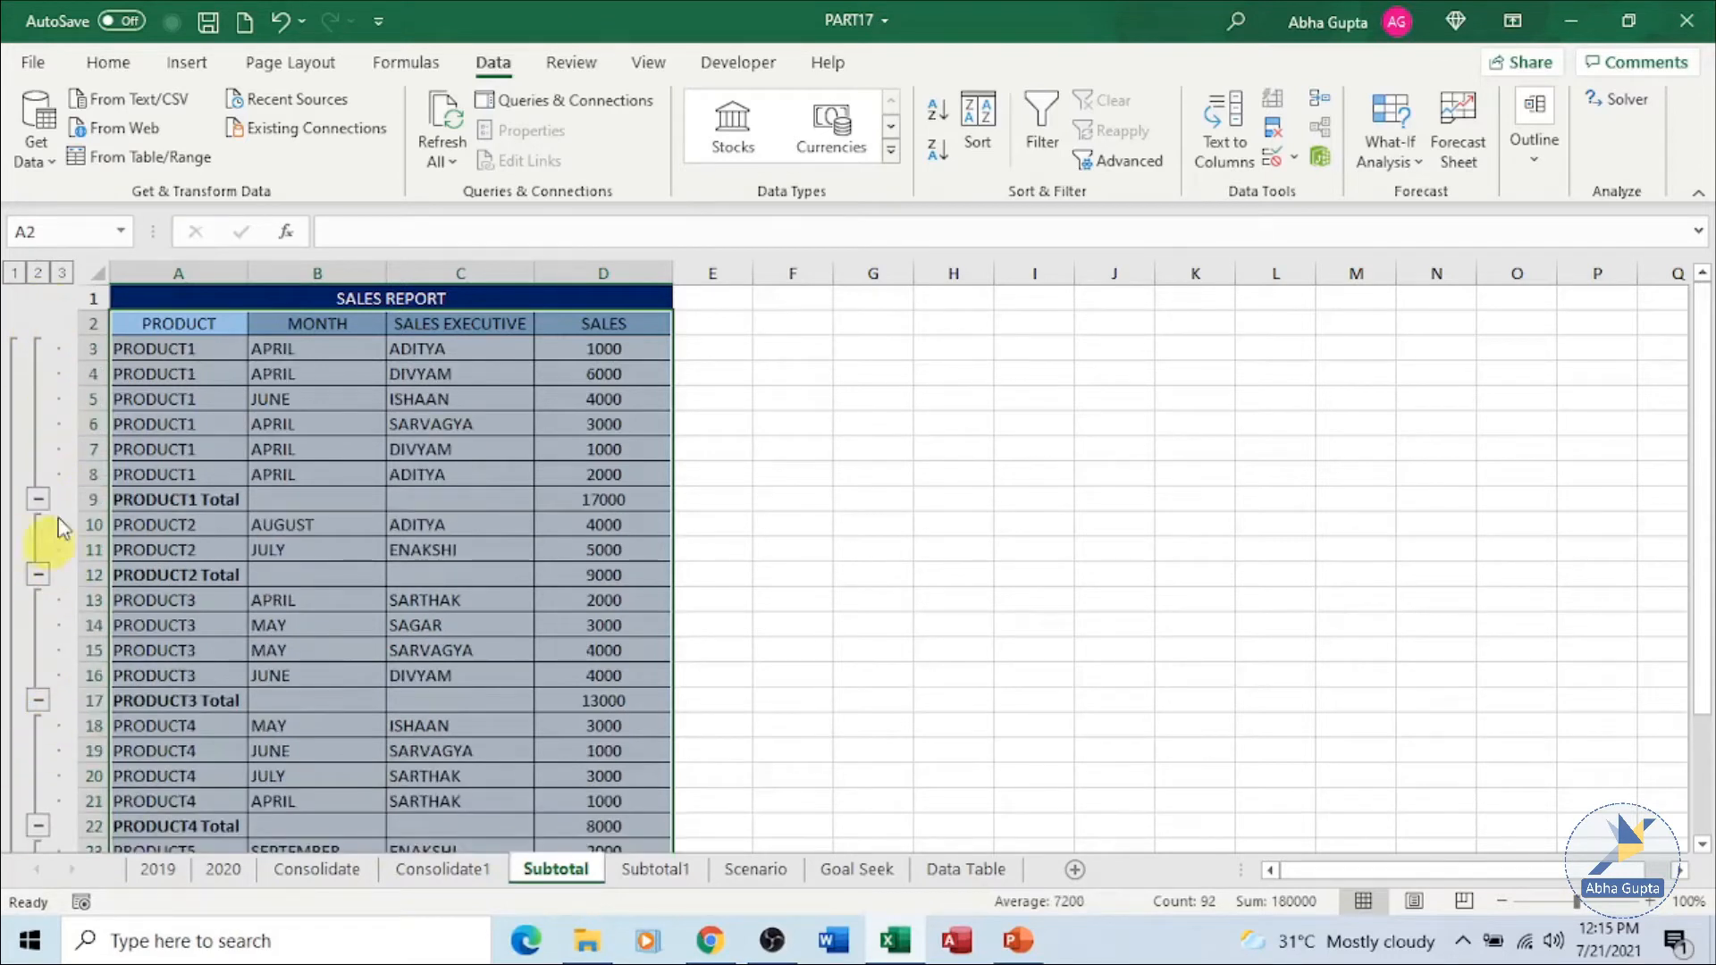
- Switch the outline through grand total only, product totals and full detail, and examine the rows at each level
{"action": "left_click", "coordinate": [13, 273]}
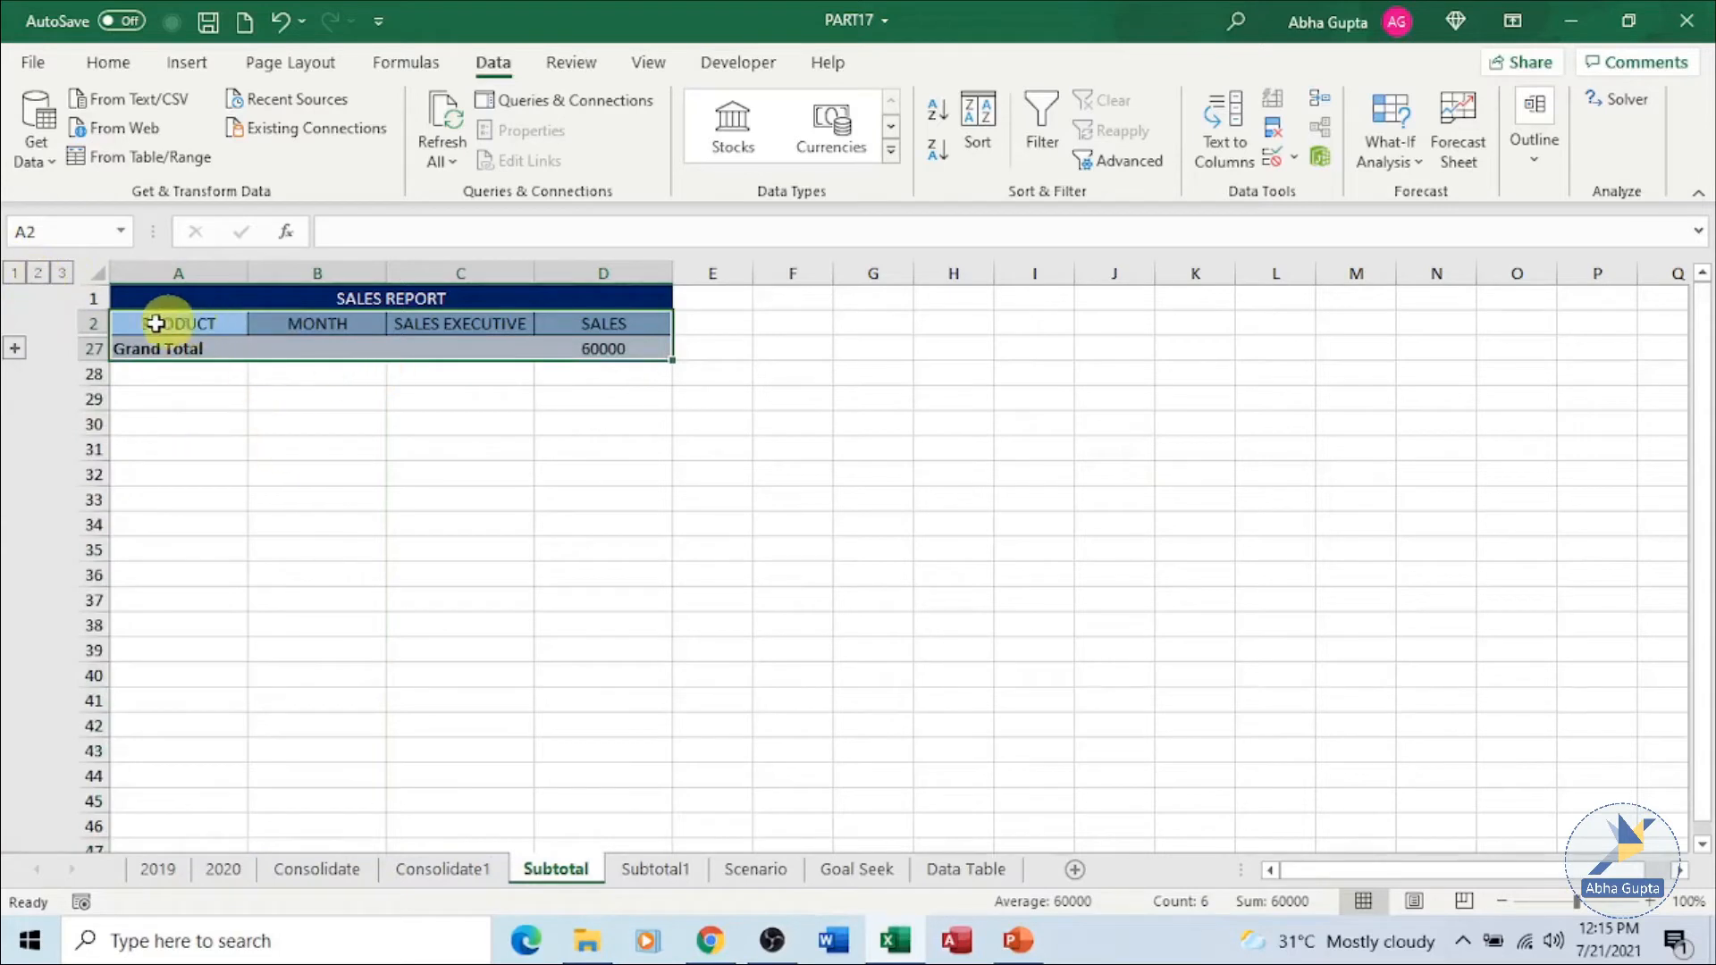
{"action": "left_click_drag", "start_coordinate": [155, 323], "coordinate": [603, 353]}
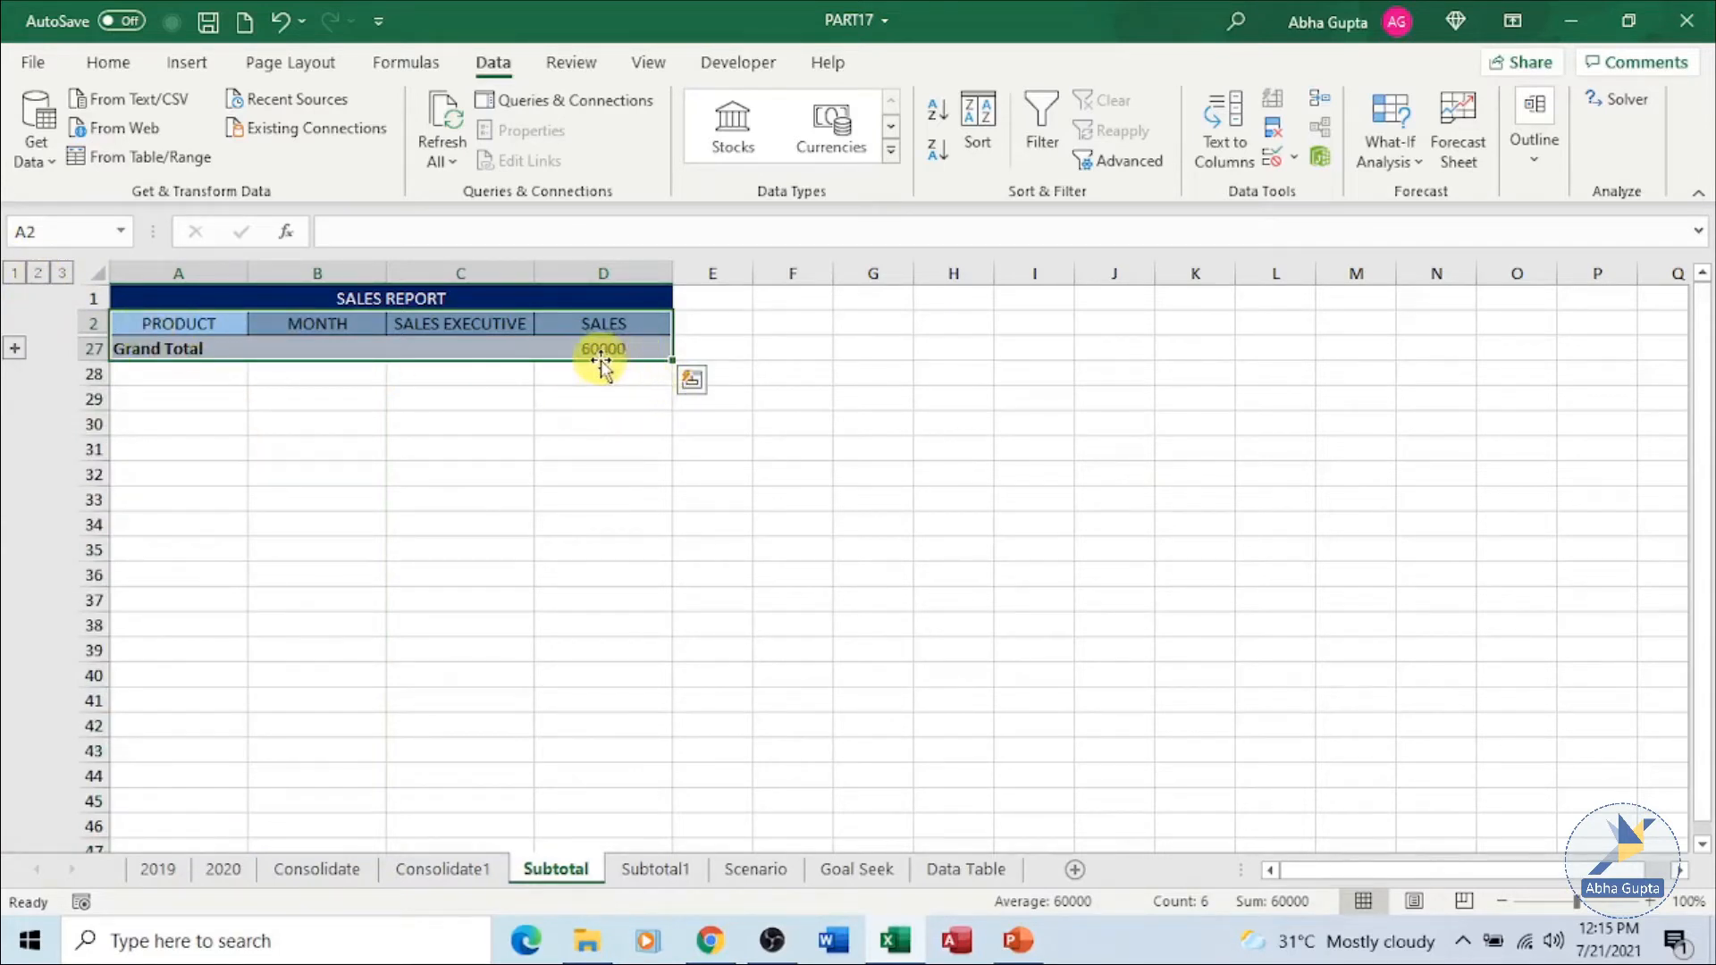
{"action": "left_click", "coordinate": [39, 272]}
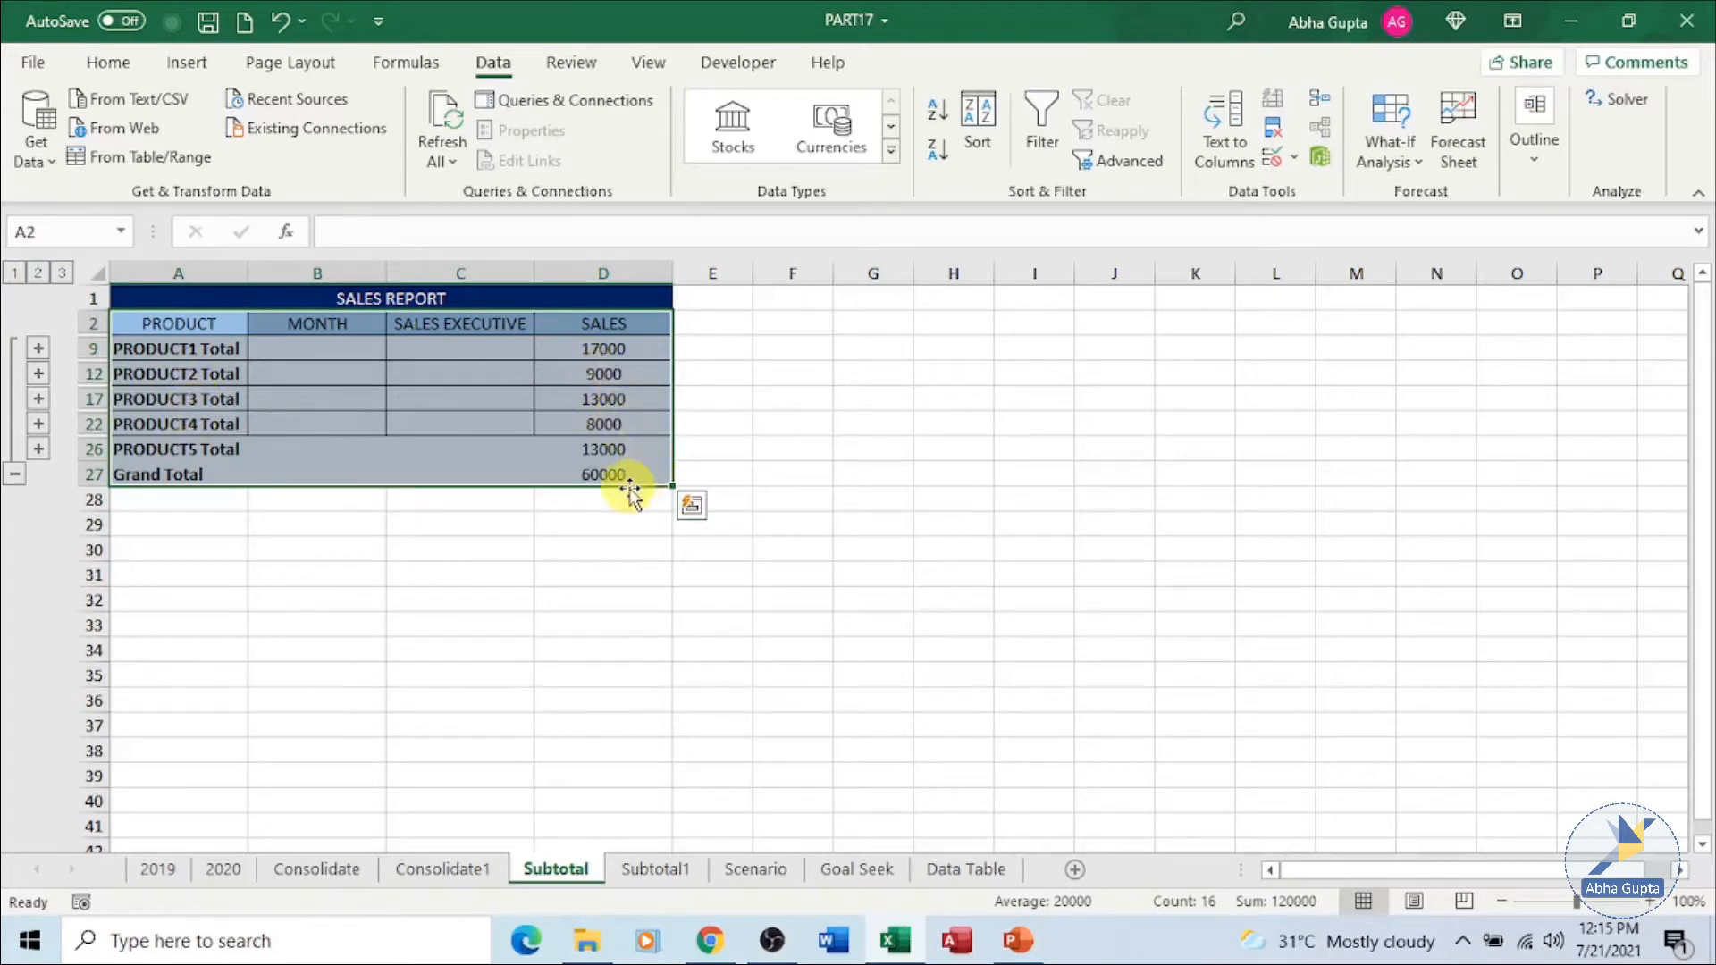
{"action": "left_click", "coordinate": [63, 273]}
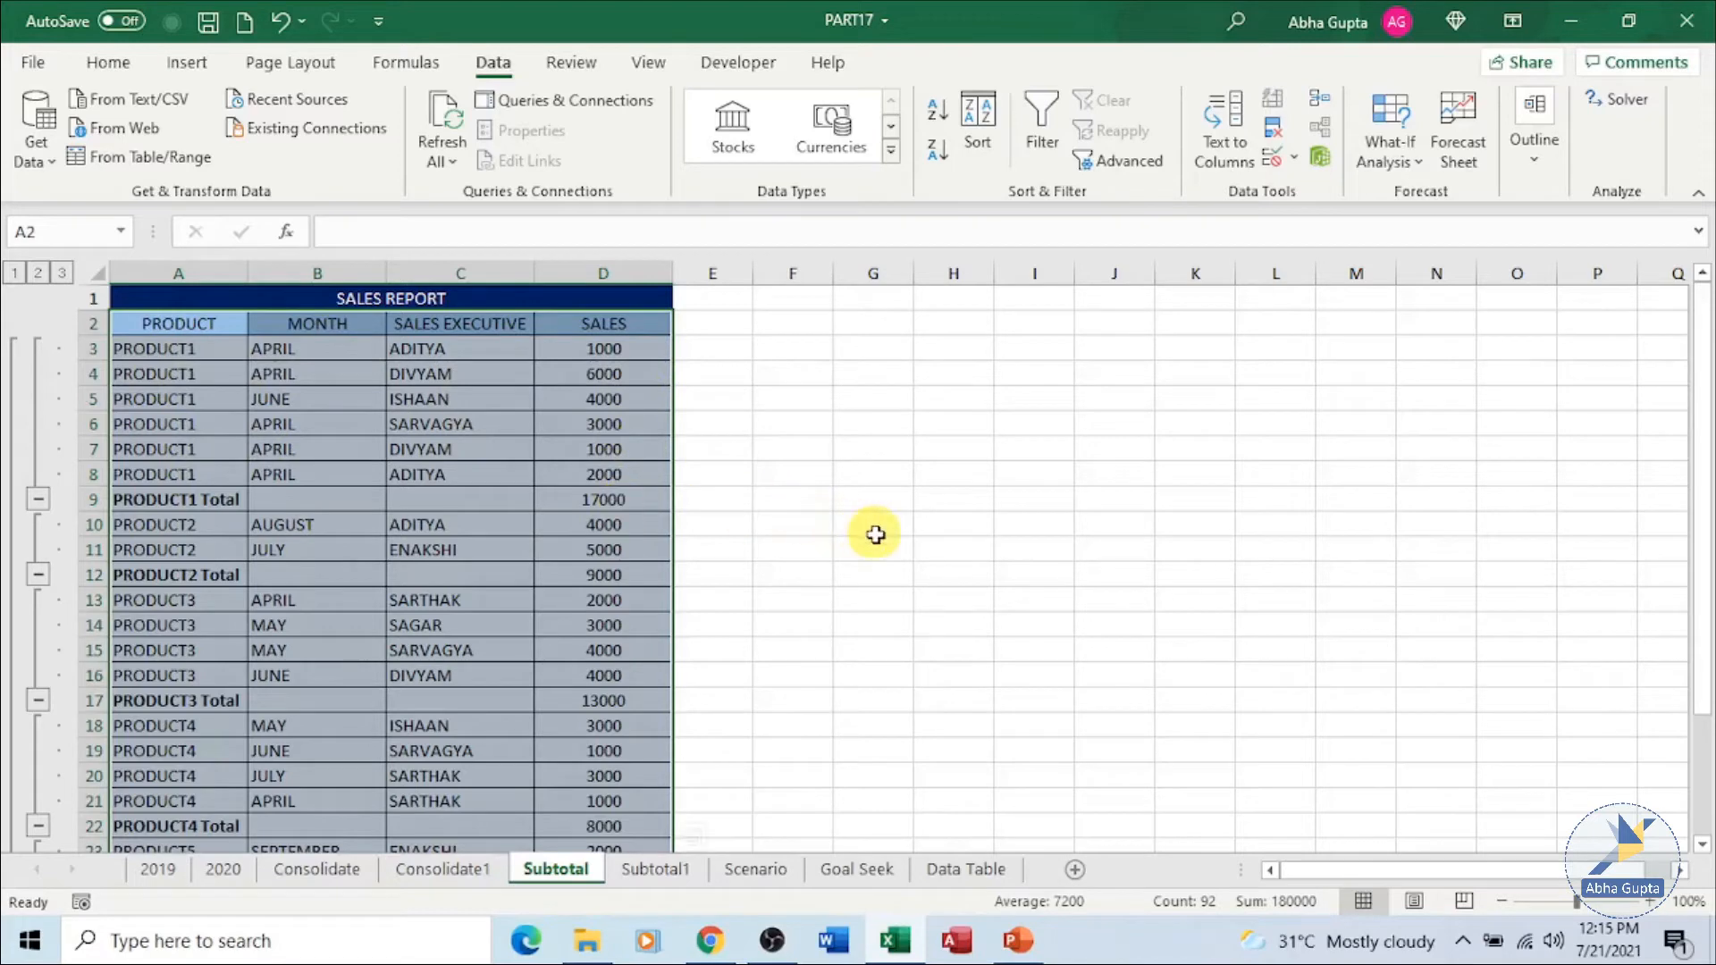
{"action": "scroll", "coordinate": [865, 536], "scroll_direction": "down", "scroll_amount": 3}
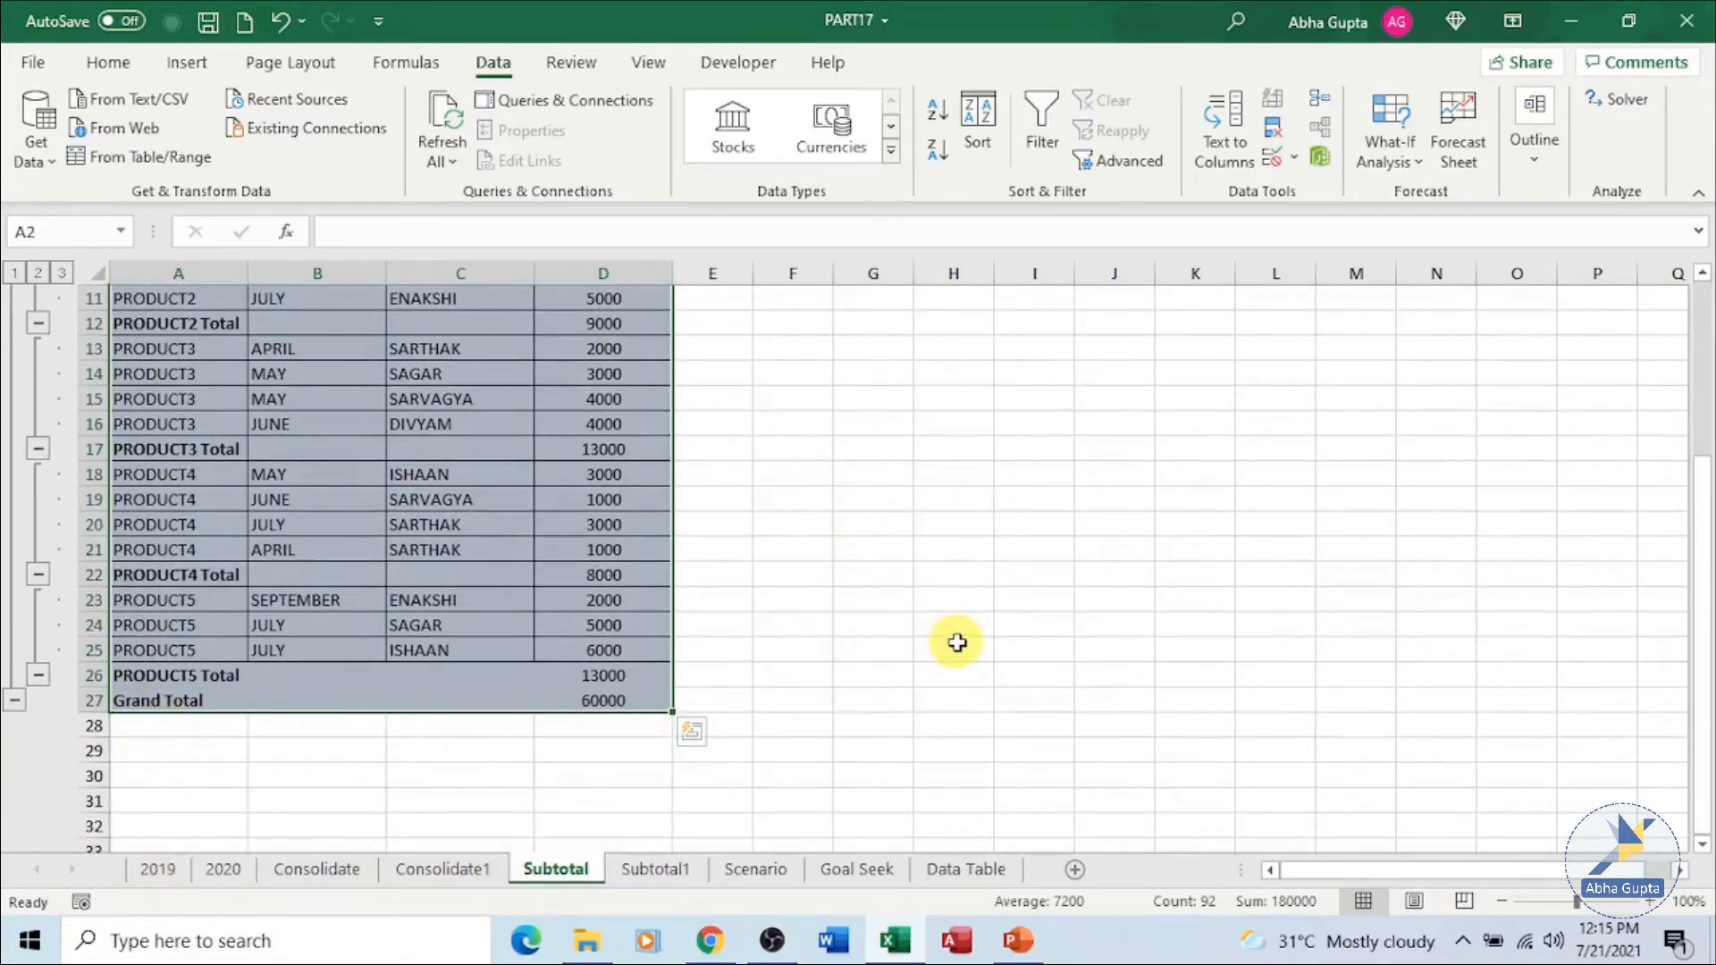
{"action": "scroll", "coordinate": [962, 642], "scroll_direction": "up", "scroll_amount": 3}
{"action": "scroll", "coordinate": [961, 642], "scroll_direction": "up", "scroll_amount": 1}
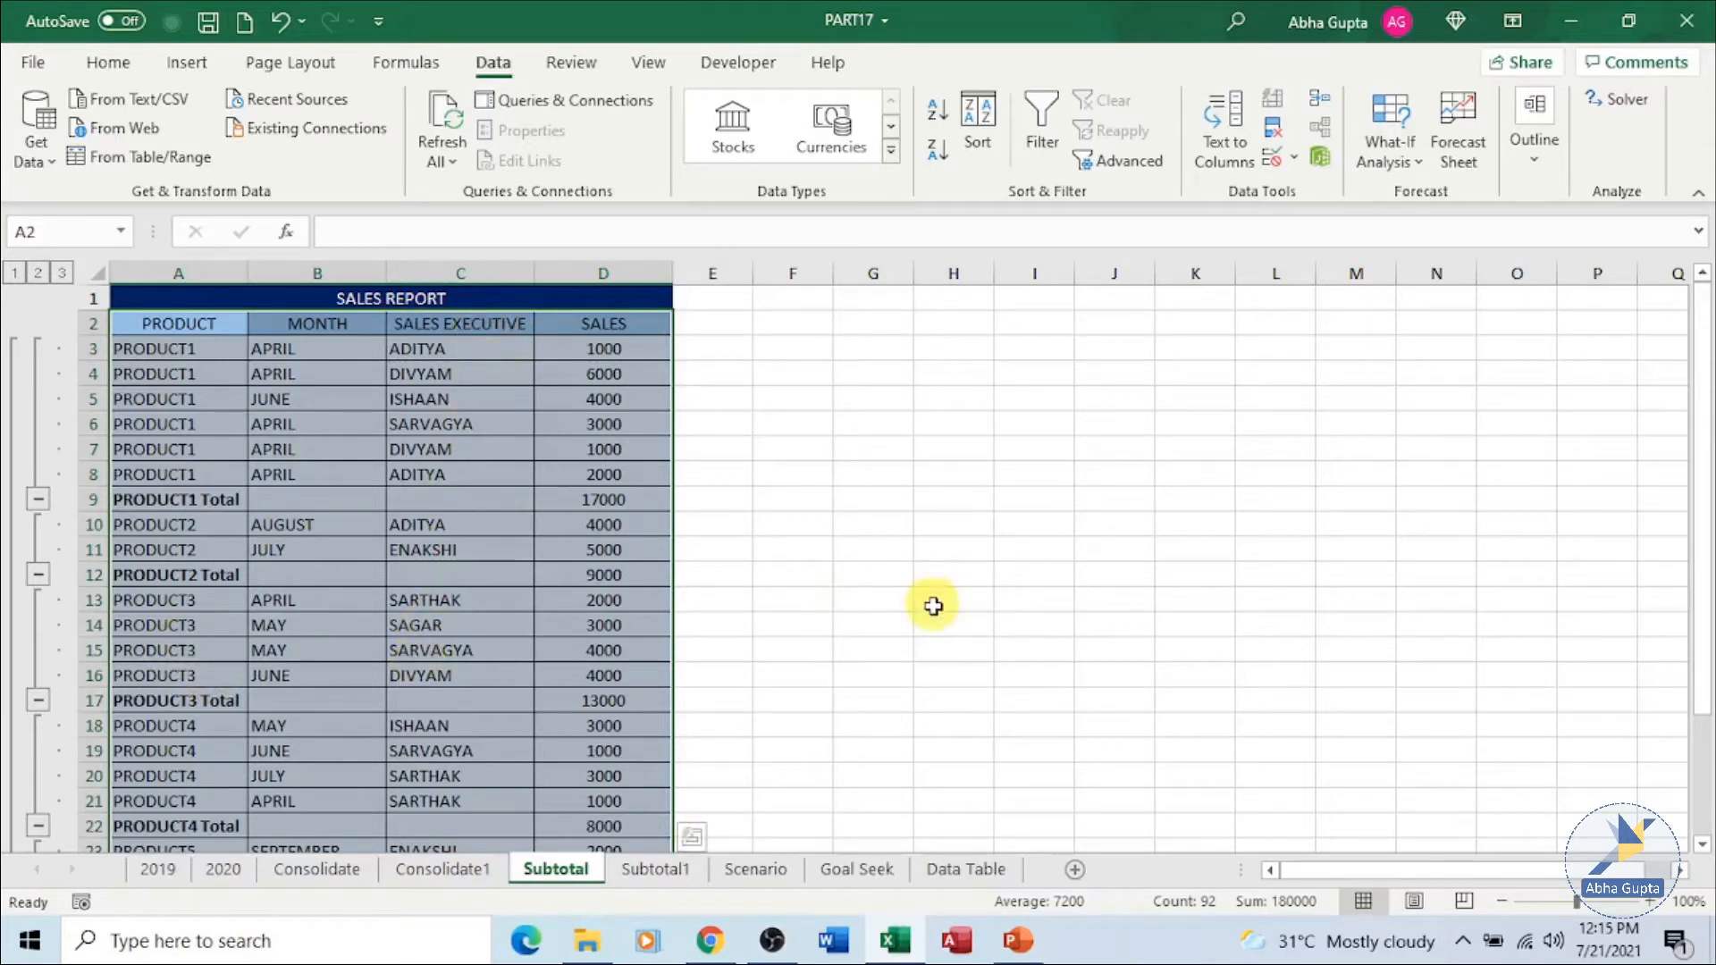
- Sort the sales report on the Subtotal1 sheet (A2:D21) by SALES EXECUTIVE cell values from A to Z
{"action": "left_click", "coordinate": [643, 870]}
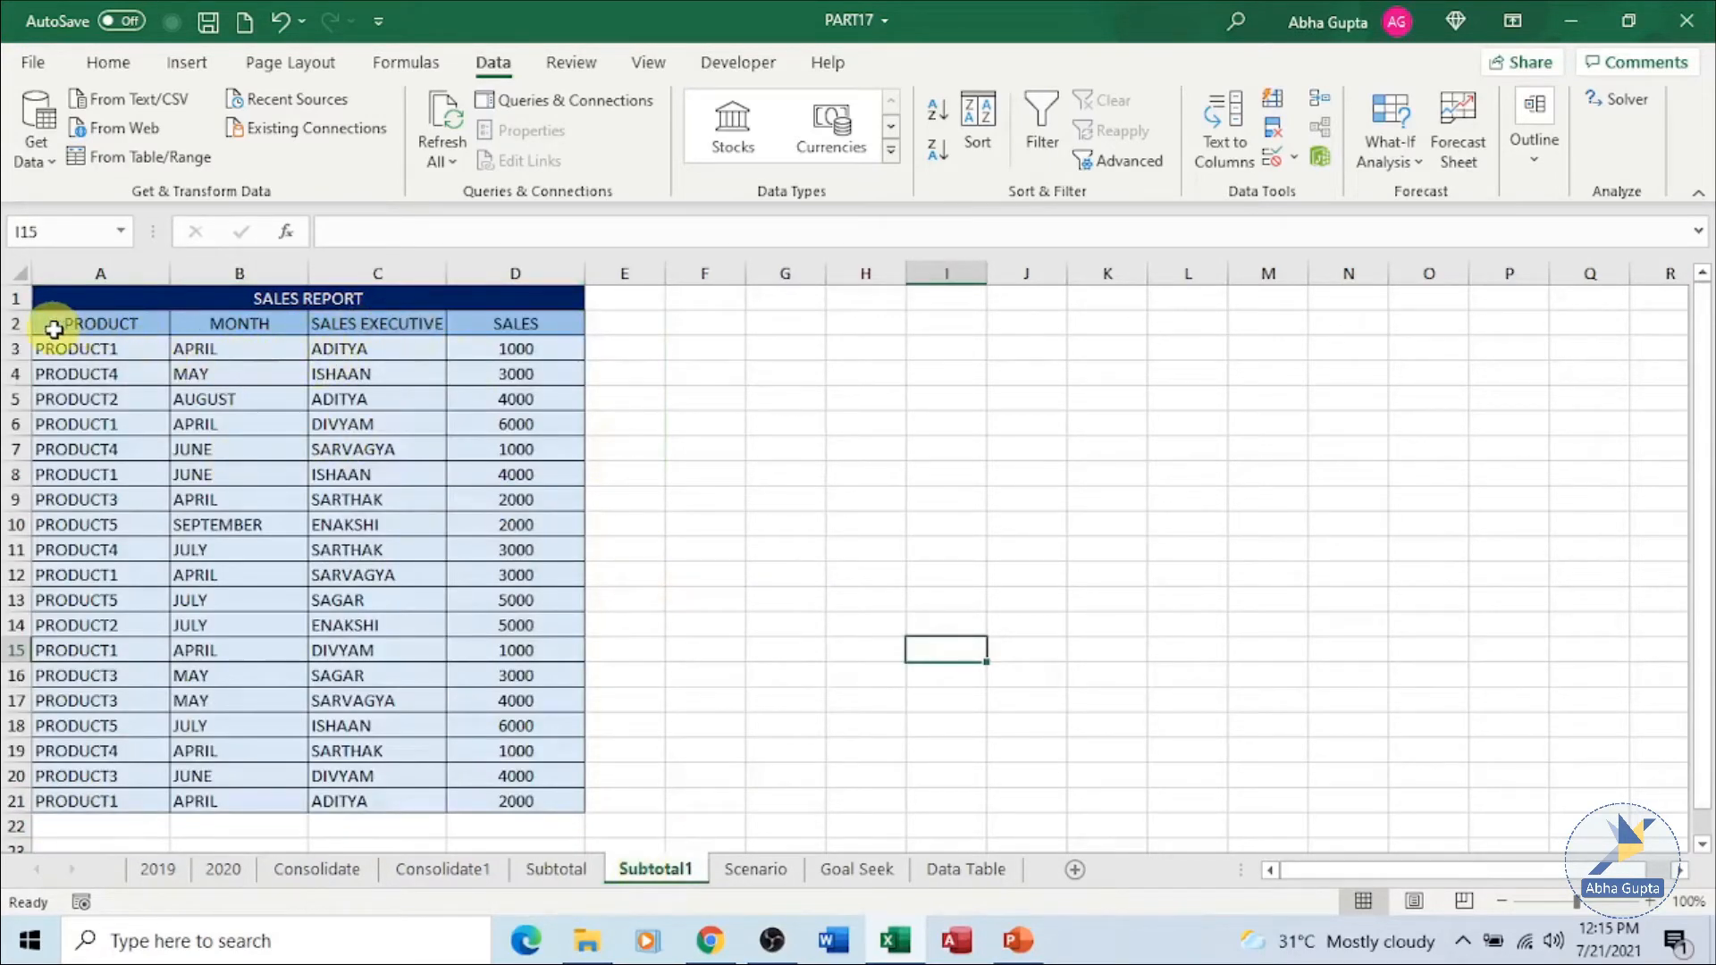
{"action": "left_click_drag", "start_coordinate": [54, 329], "coordinate": [492, 796]}
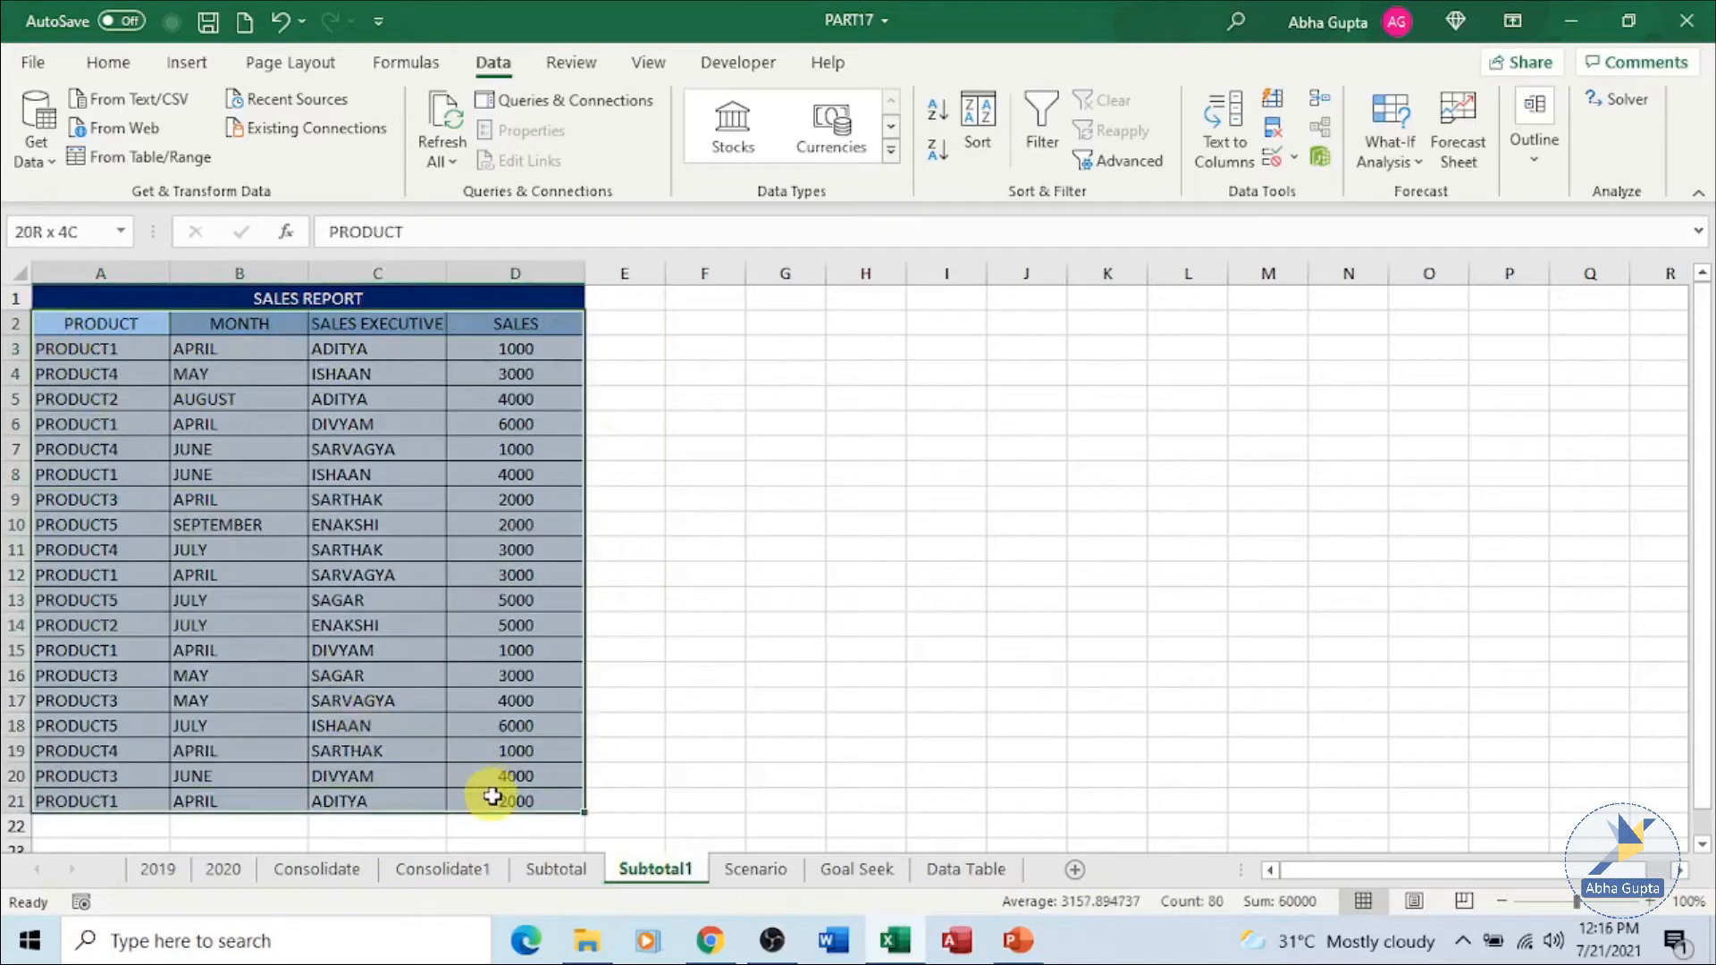
{"action": "left_click", "coordinate": [976, 116]}
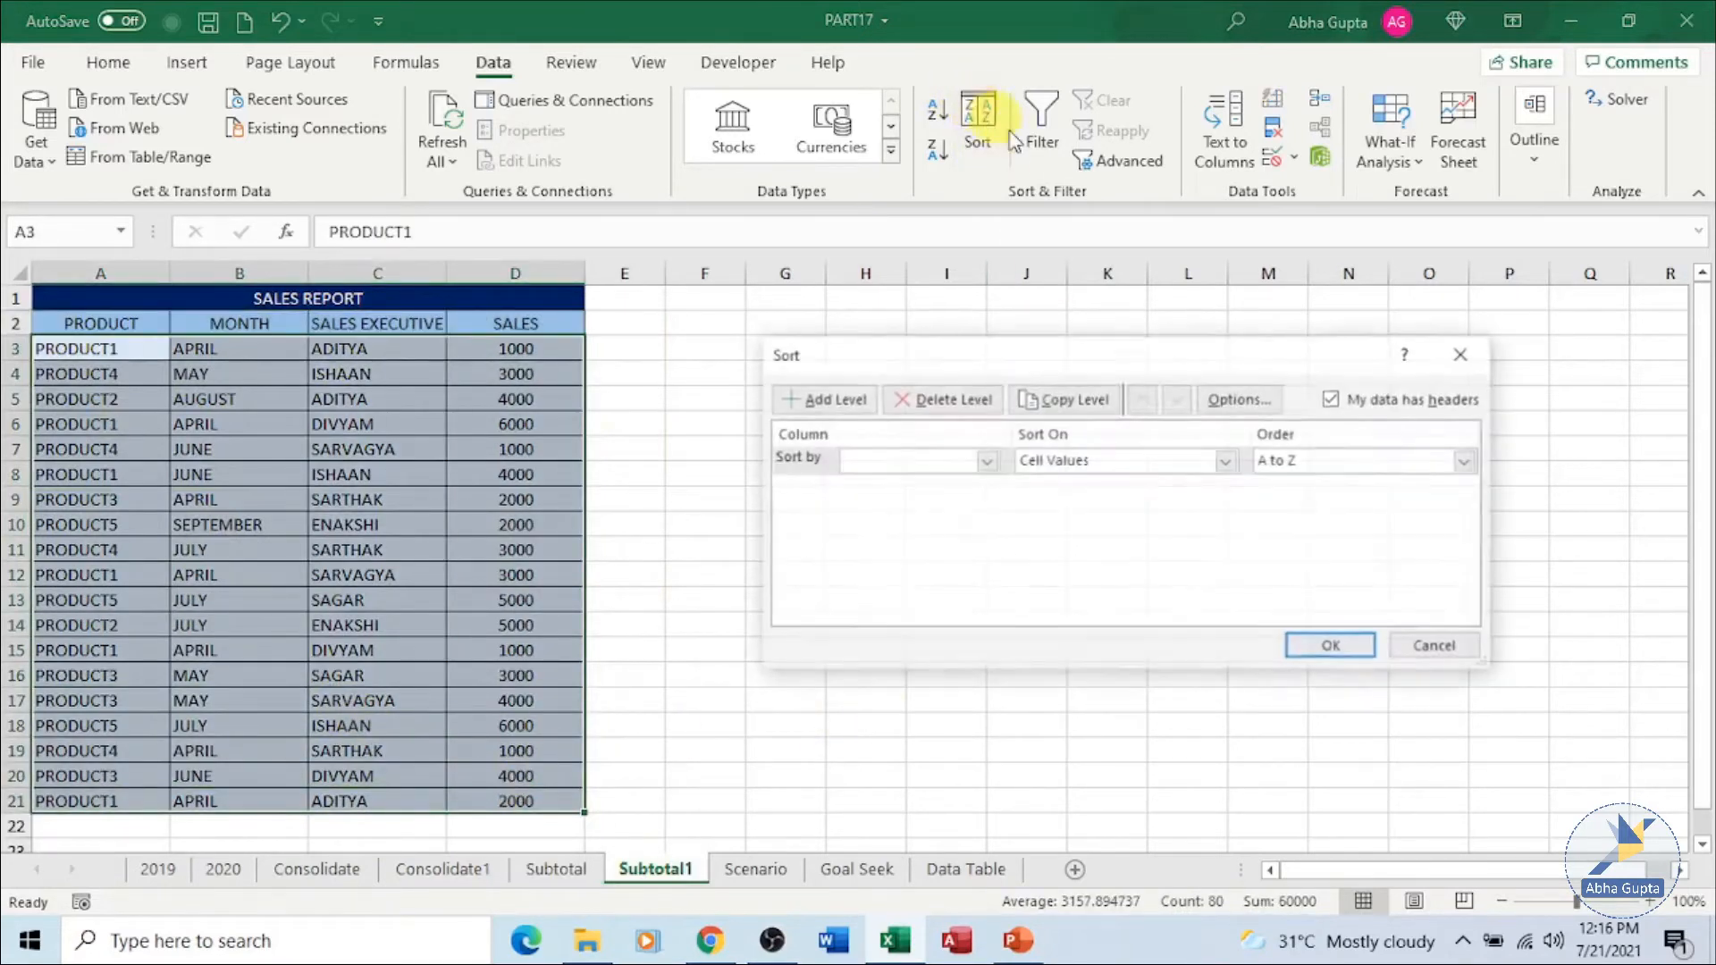
{"action": "left_click", "coordinate": [986, 460]}
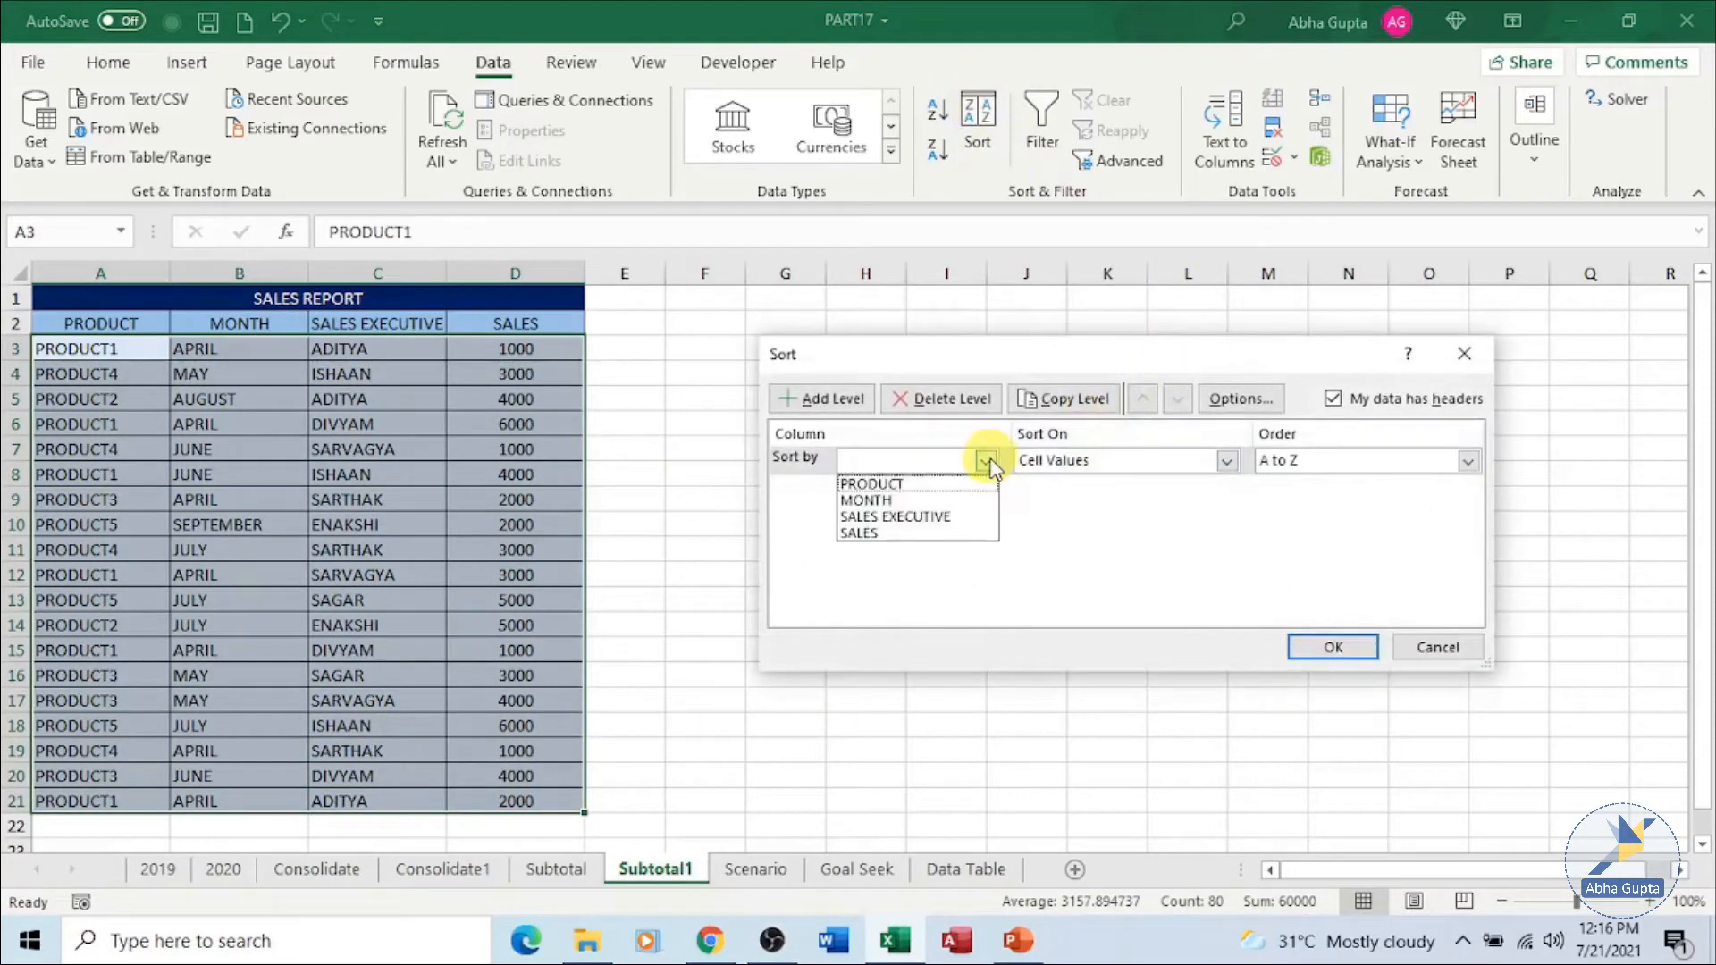
{"action": "left_click", "coordinate": [929, 518]}
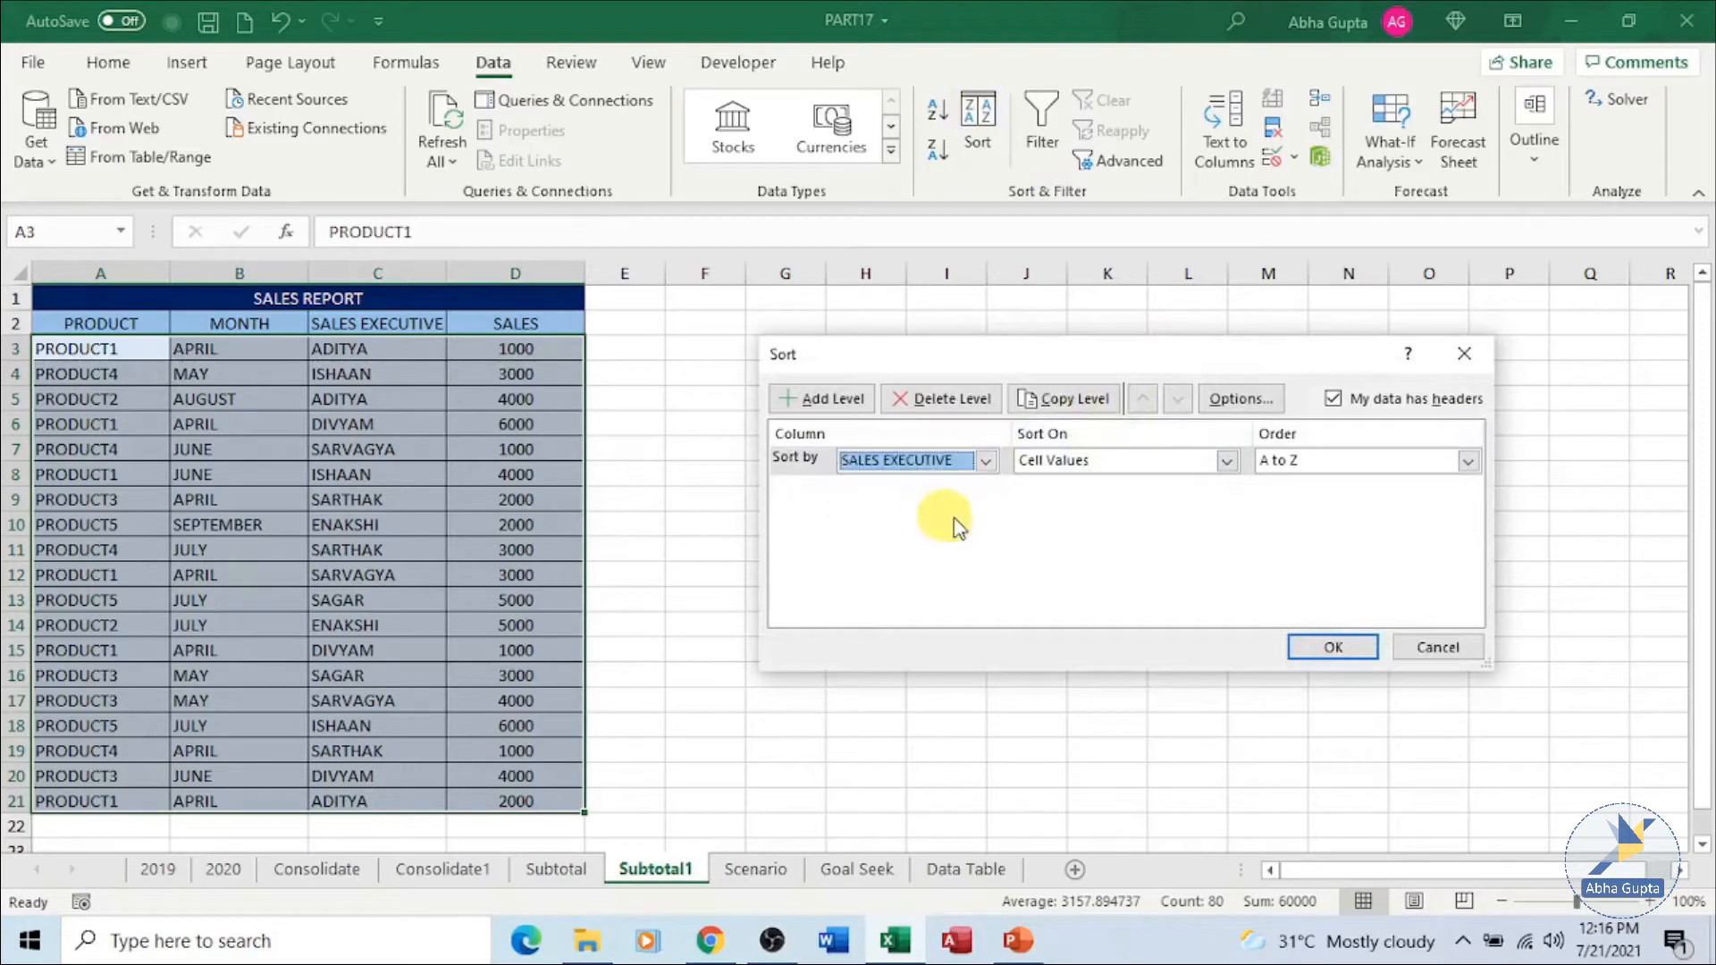
{"action": "left_click", "coordinate": [1348, 652]}
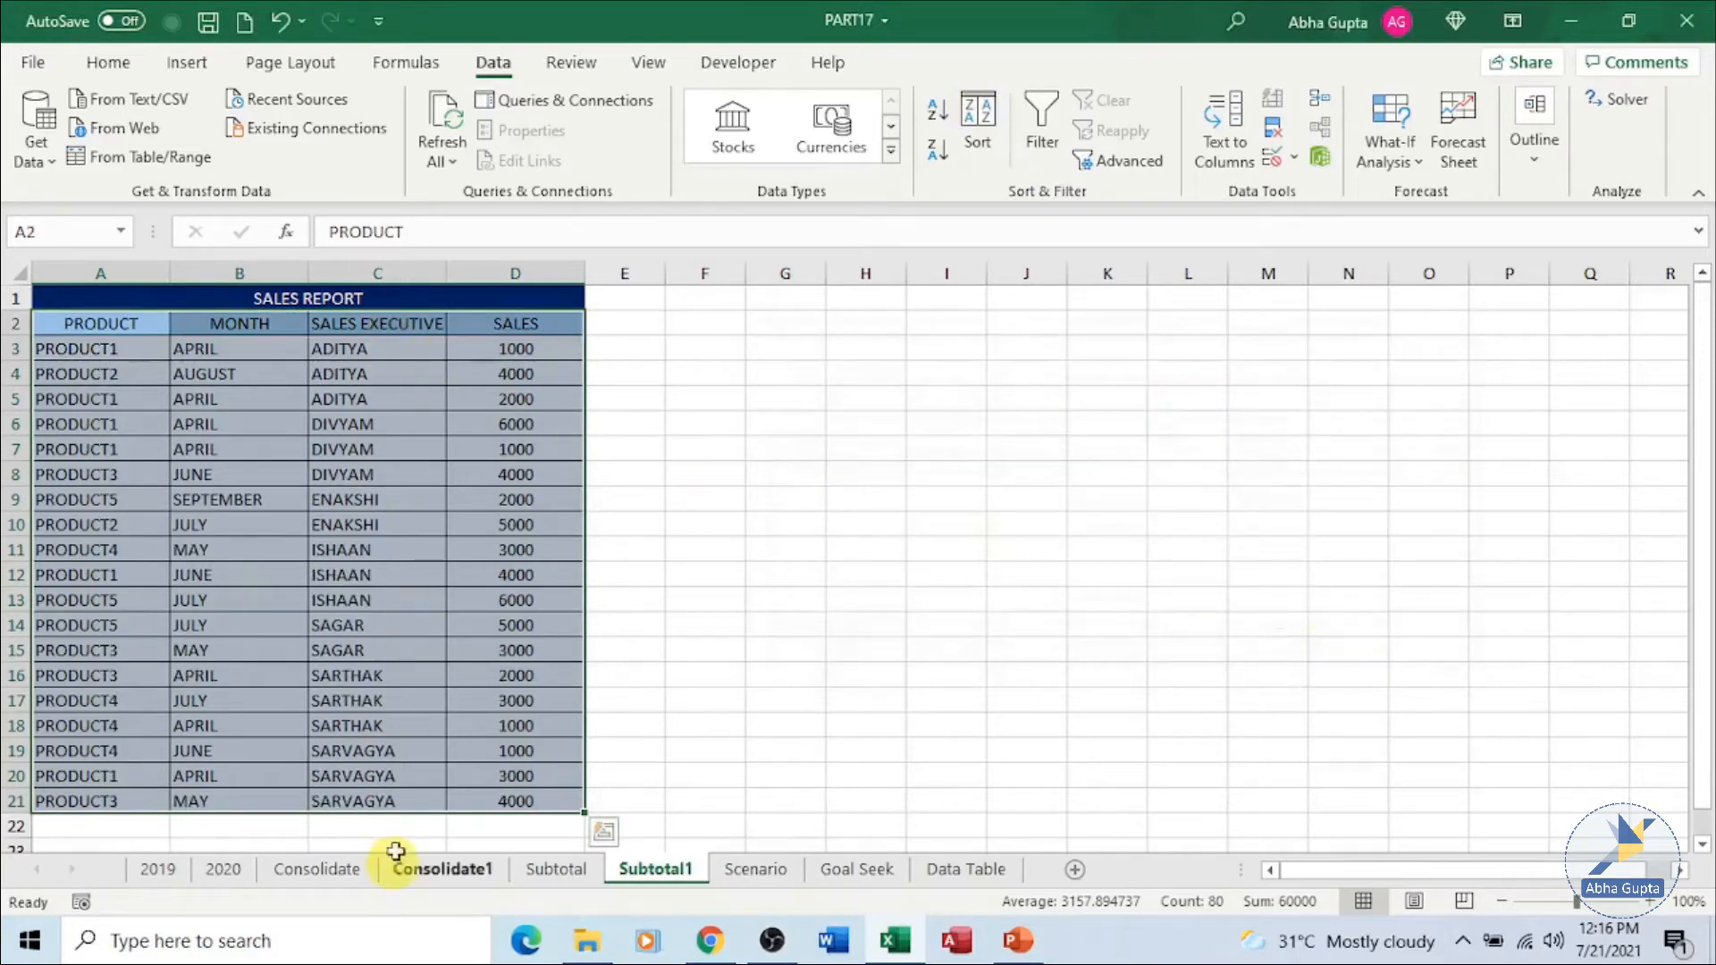
- Add subtotals to the Subtotal1 report that sum SALES at each change in SALES EXECUTIVE, with the summary below the data
{"action": "left_click", "coordinate": [1539, 161]}
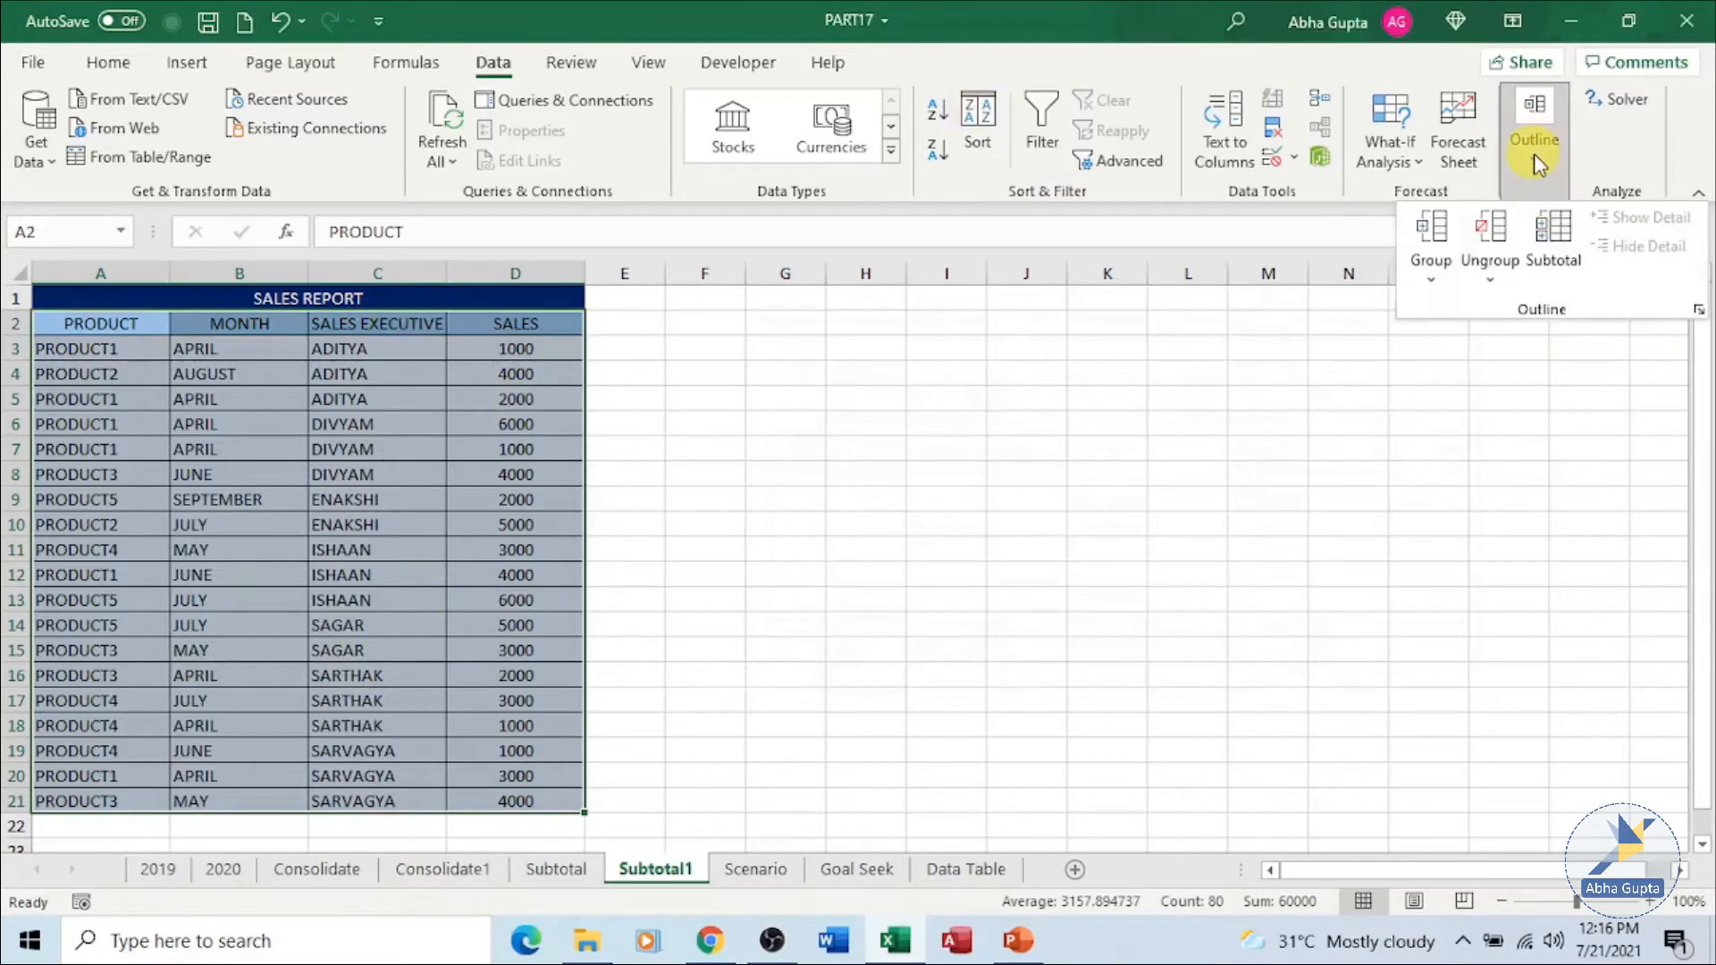
{"action": "left_click", "coordinate": [1552, 228]}
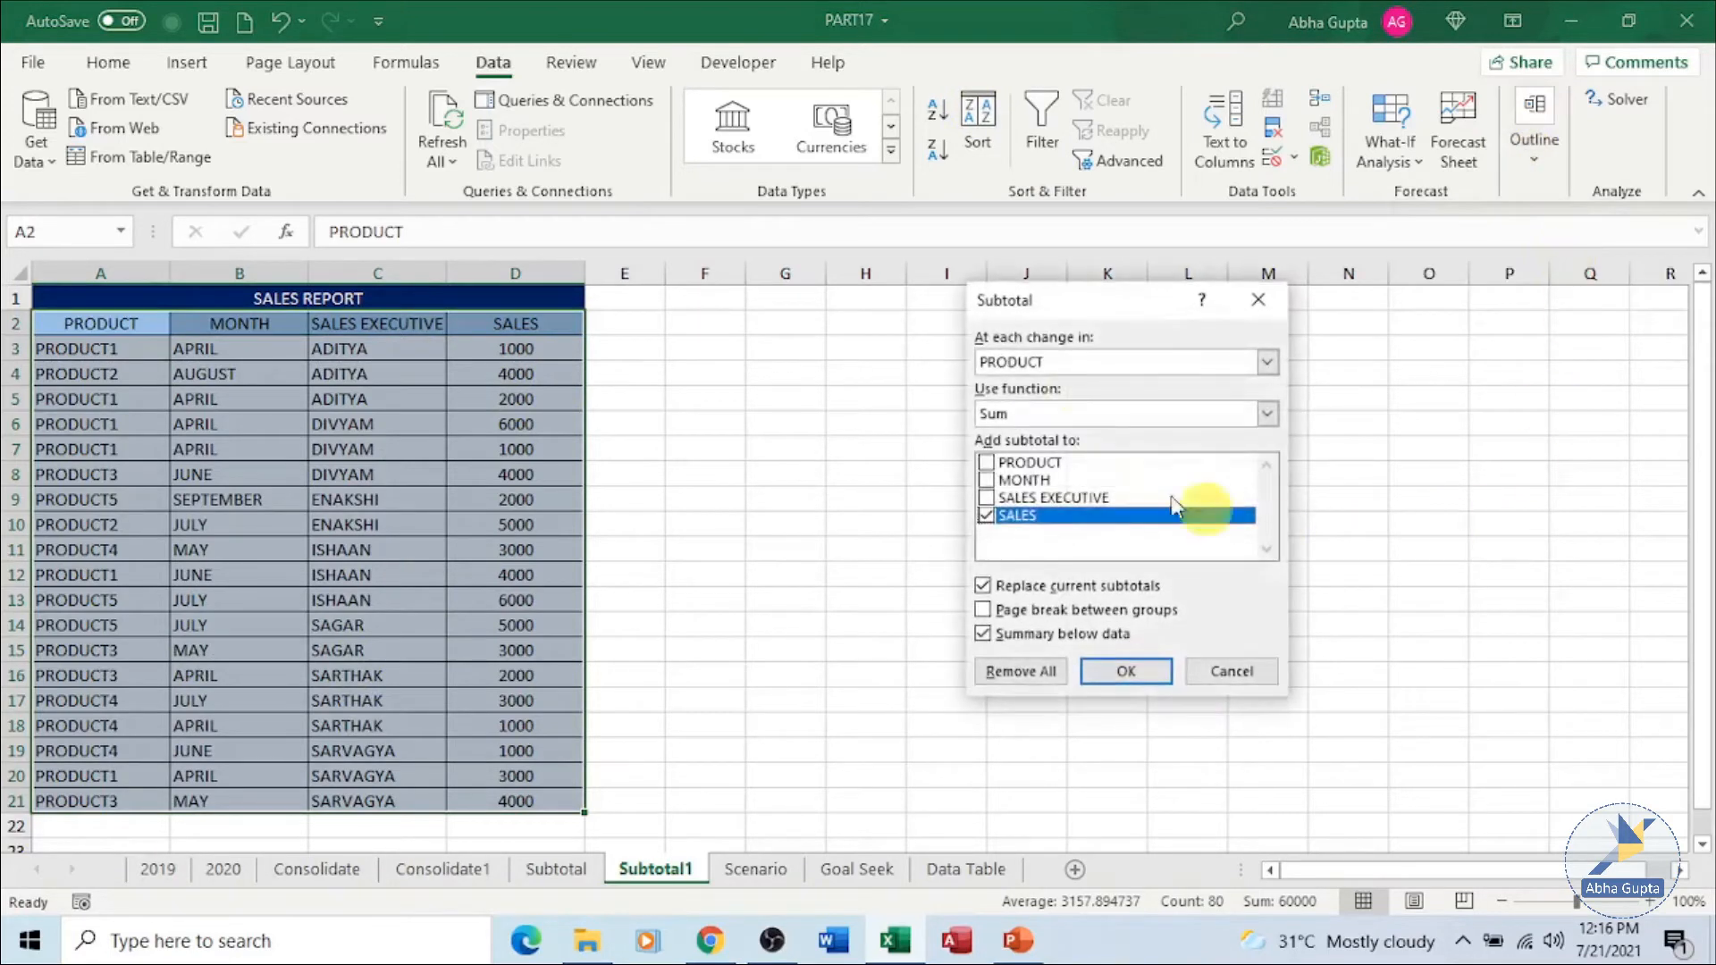
{"action": "left_click", "coordinate": [1097, 362]}
{"action": "left_click", "coordinate": [1107, 420]}
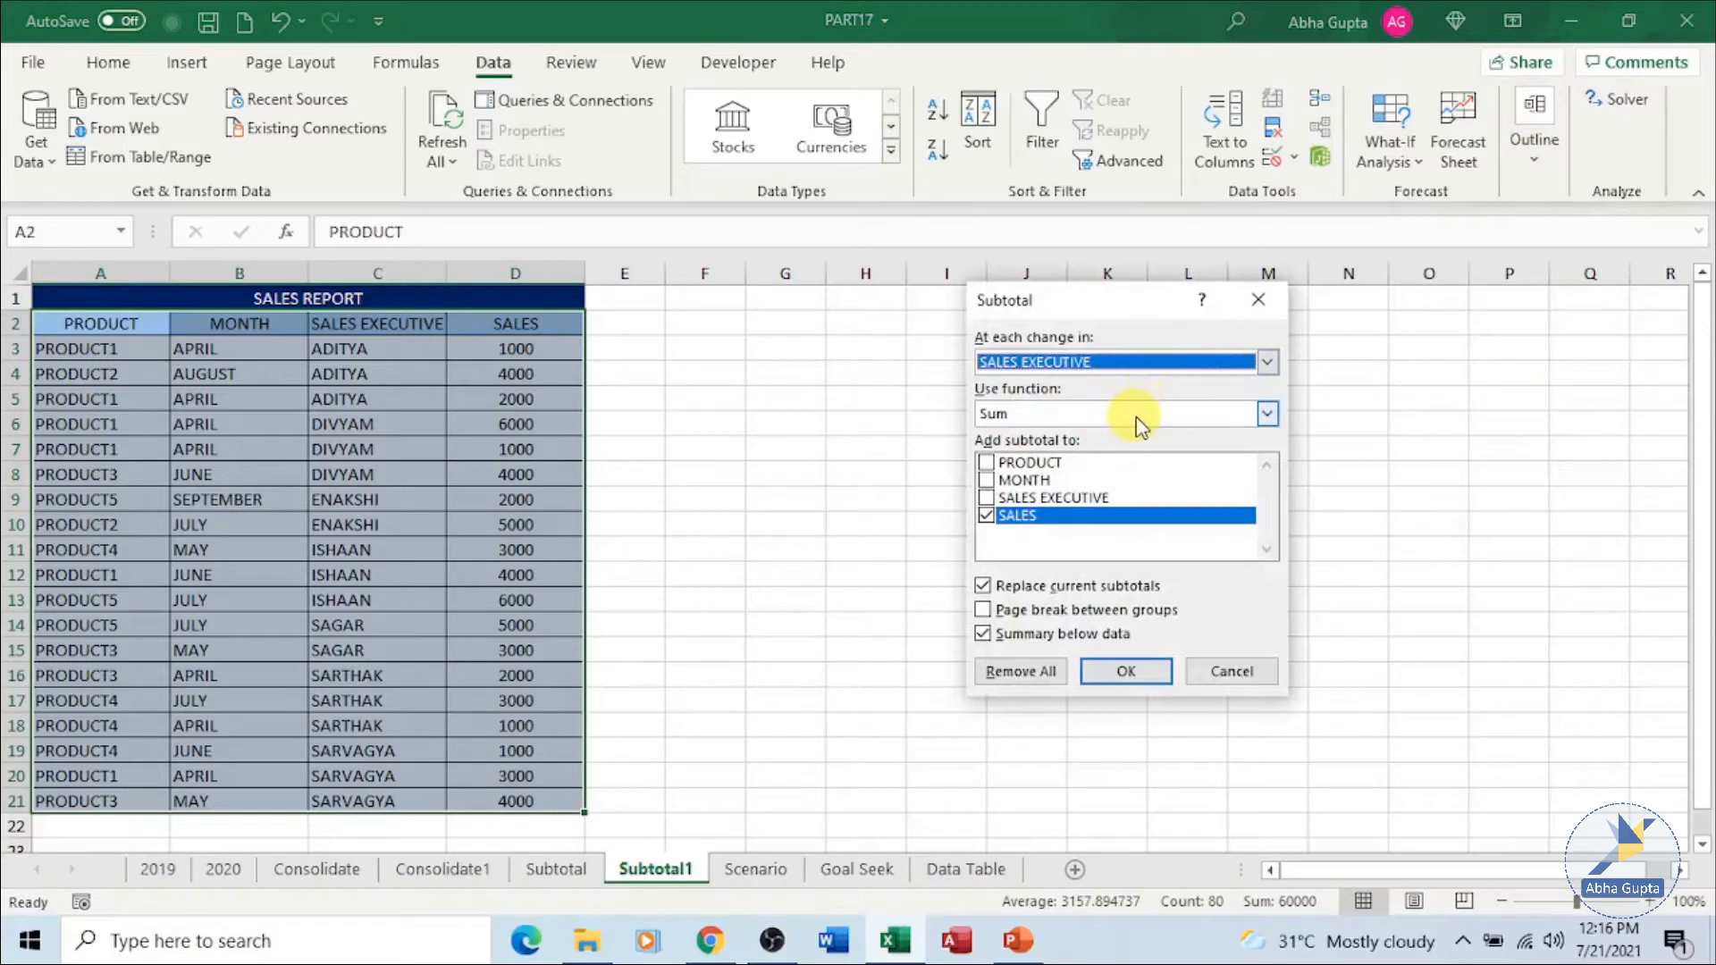
{"action": "left_click", "coordinate": [1109, 414]}
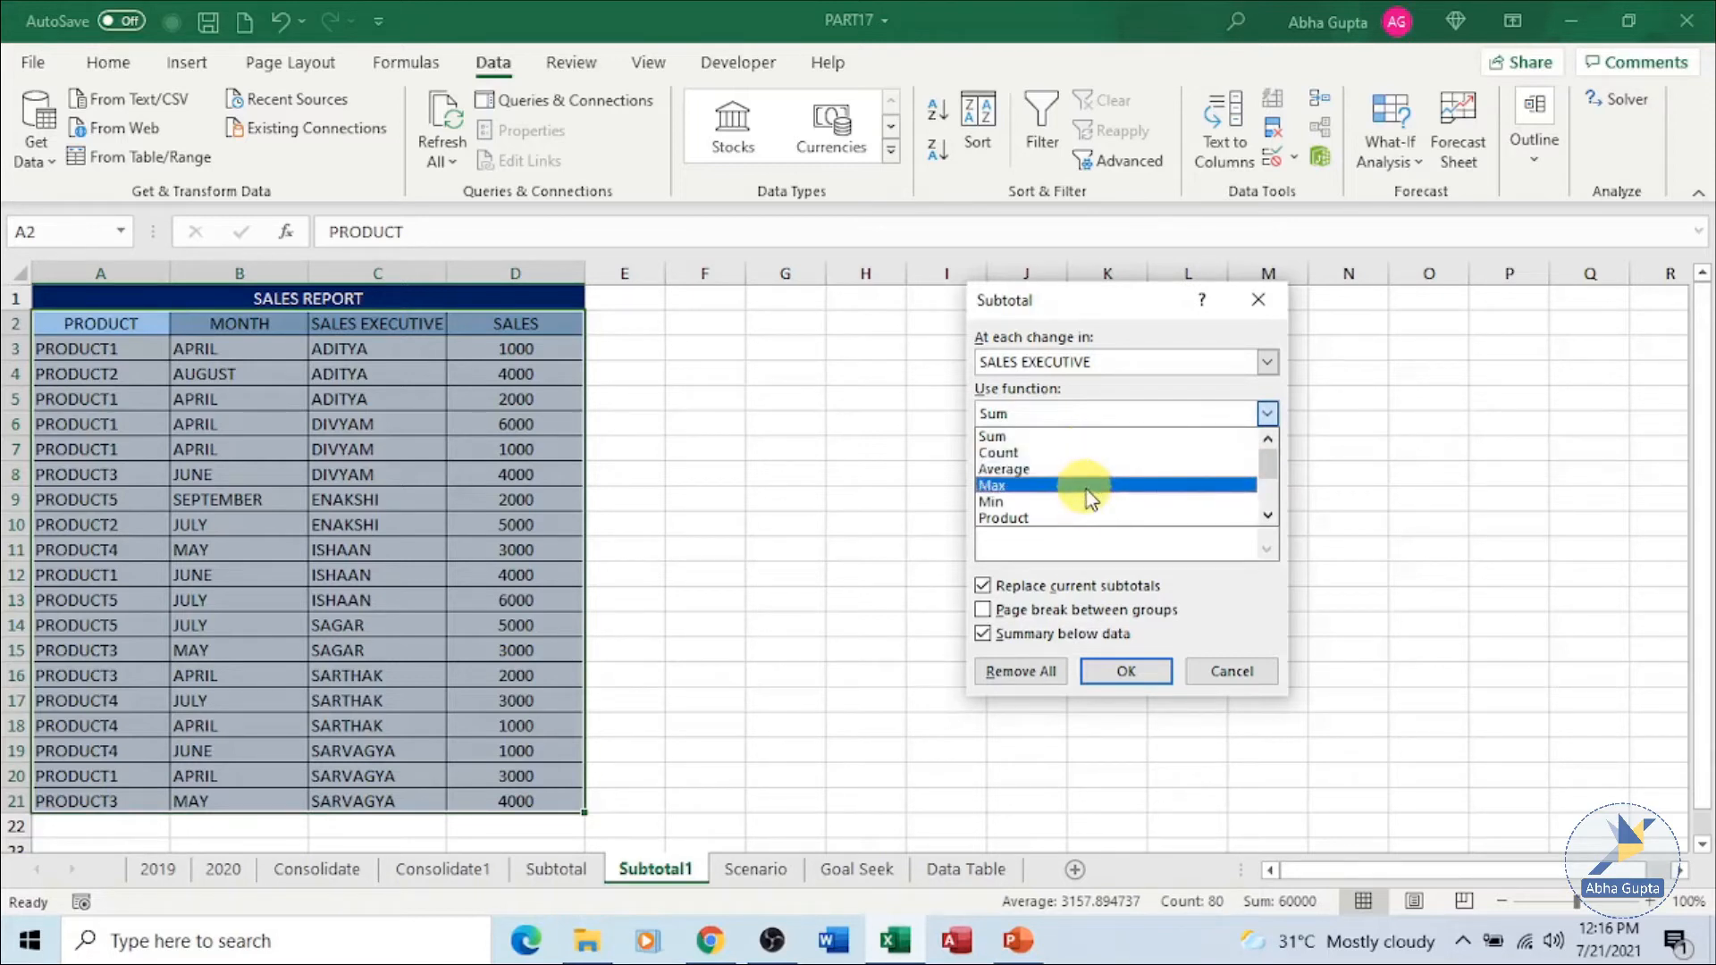
{"action": "left_click", "coordinate": [1088, 451]}
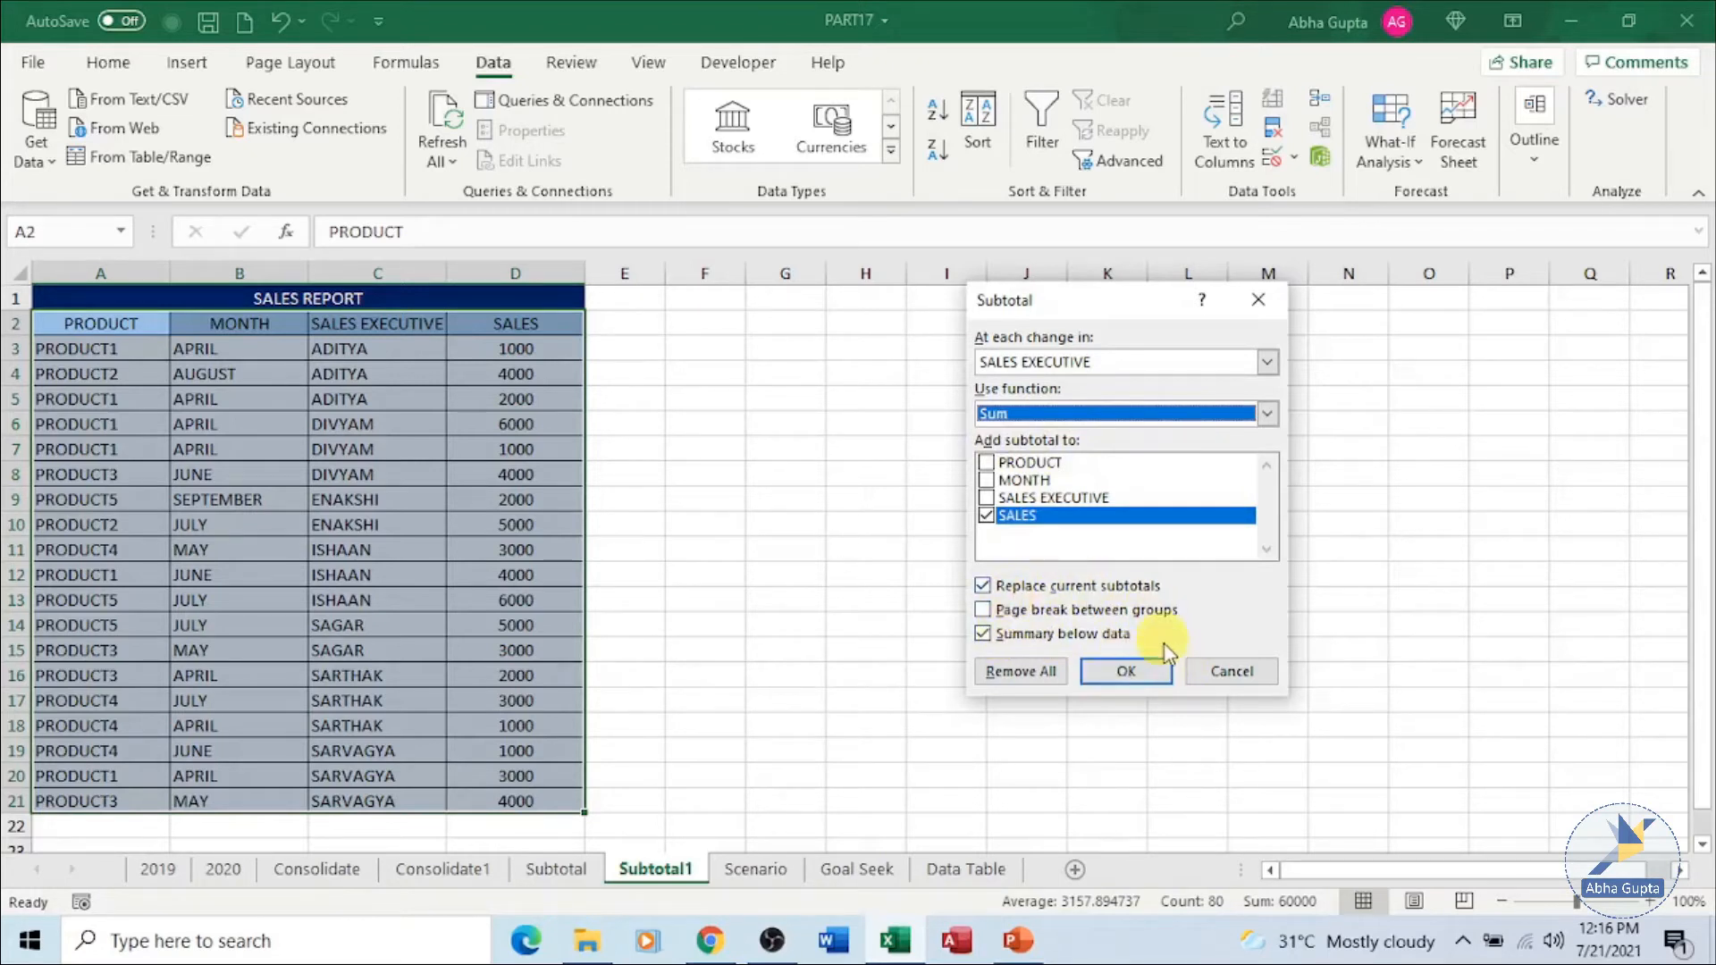
{"action": "left_click", "coordinate": [1127, 672]}
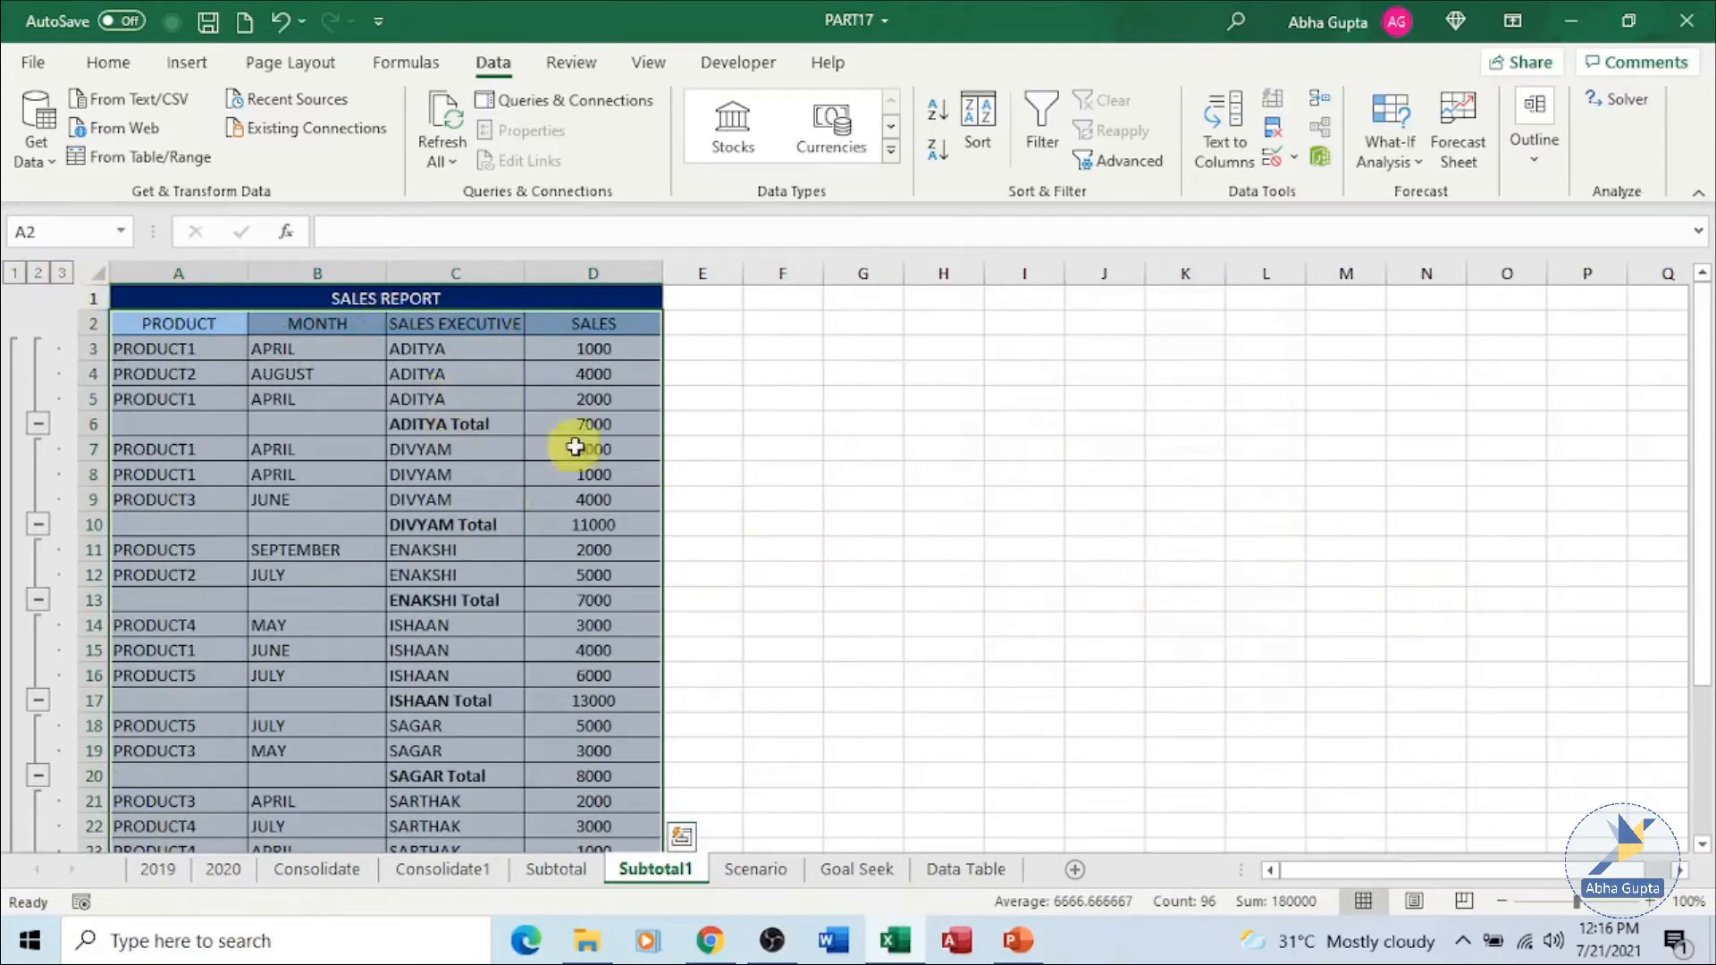
{"action": "scroll", "coordinate": [898, 497], "scroll_direction": "down", "scroll_amount": 3}
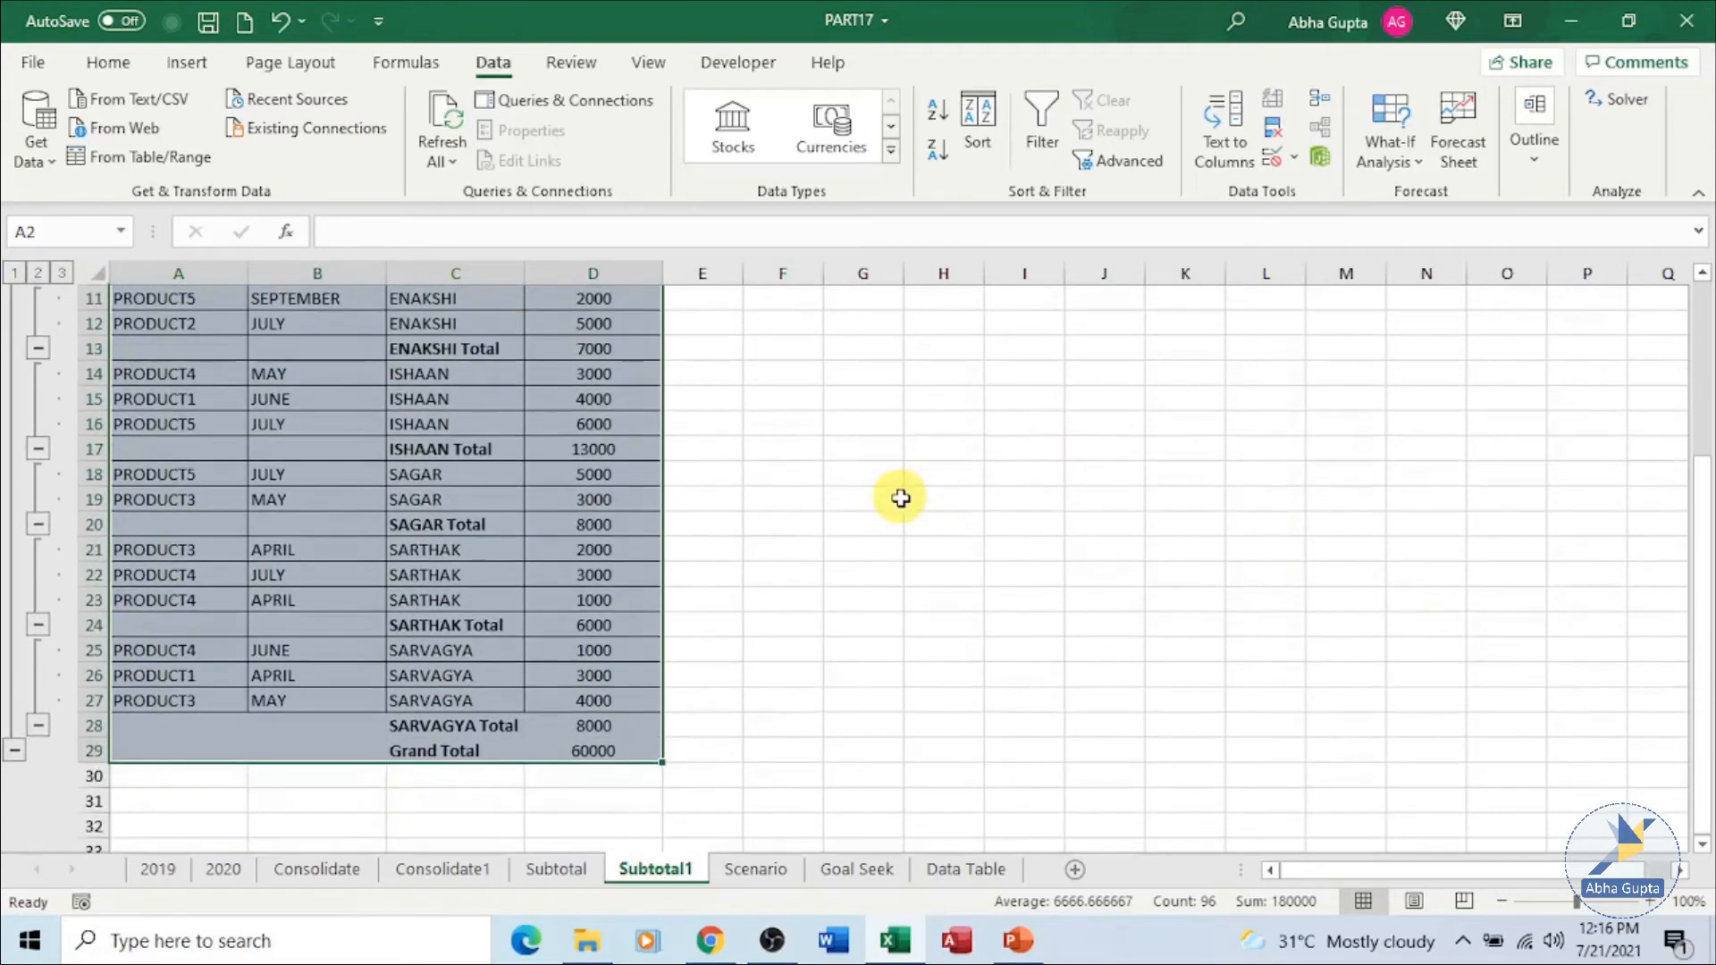
{"action": "scroll", "coordinate": [920, 510], "scroll_direction": "up", "scroll_amount": 3}
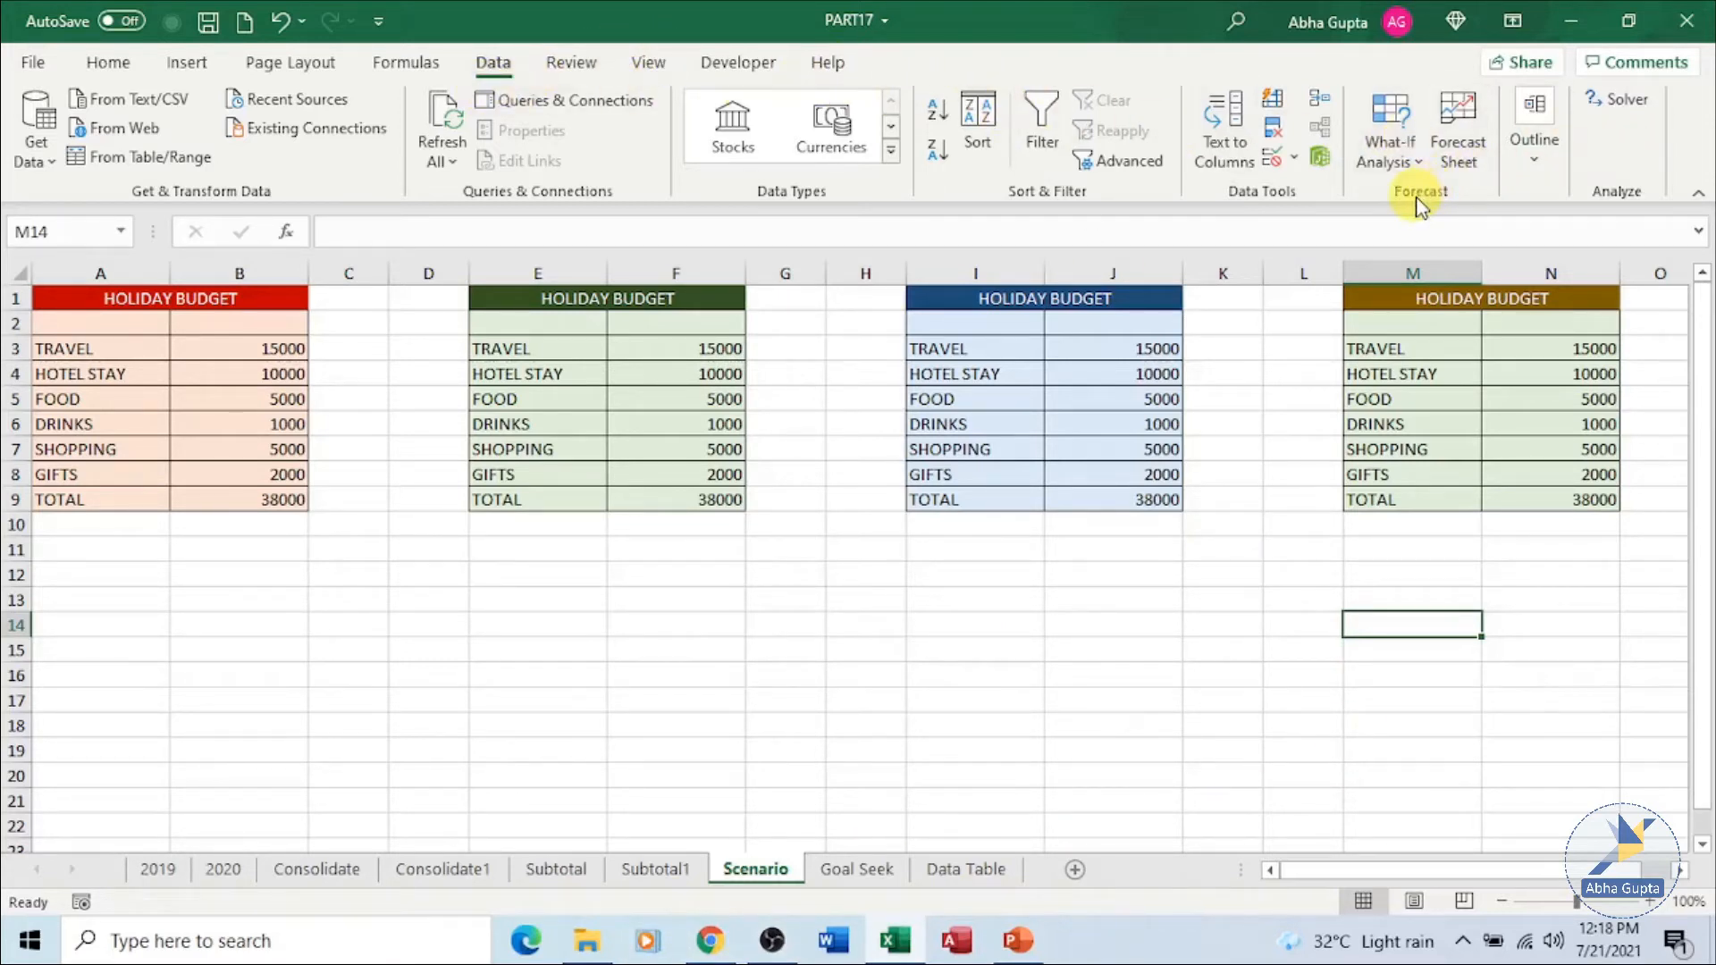
{"action": "left_click", "coordinate": [1416, 174]}
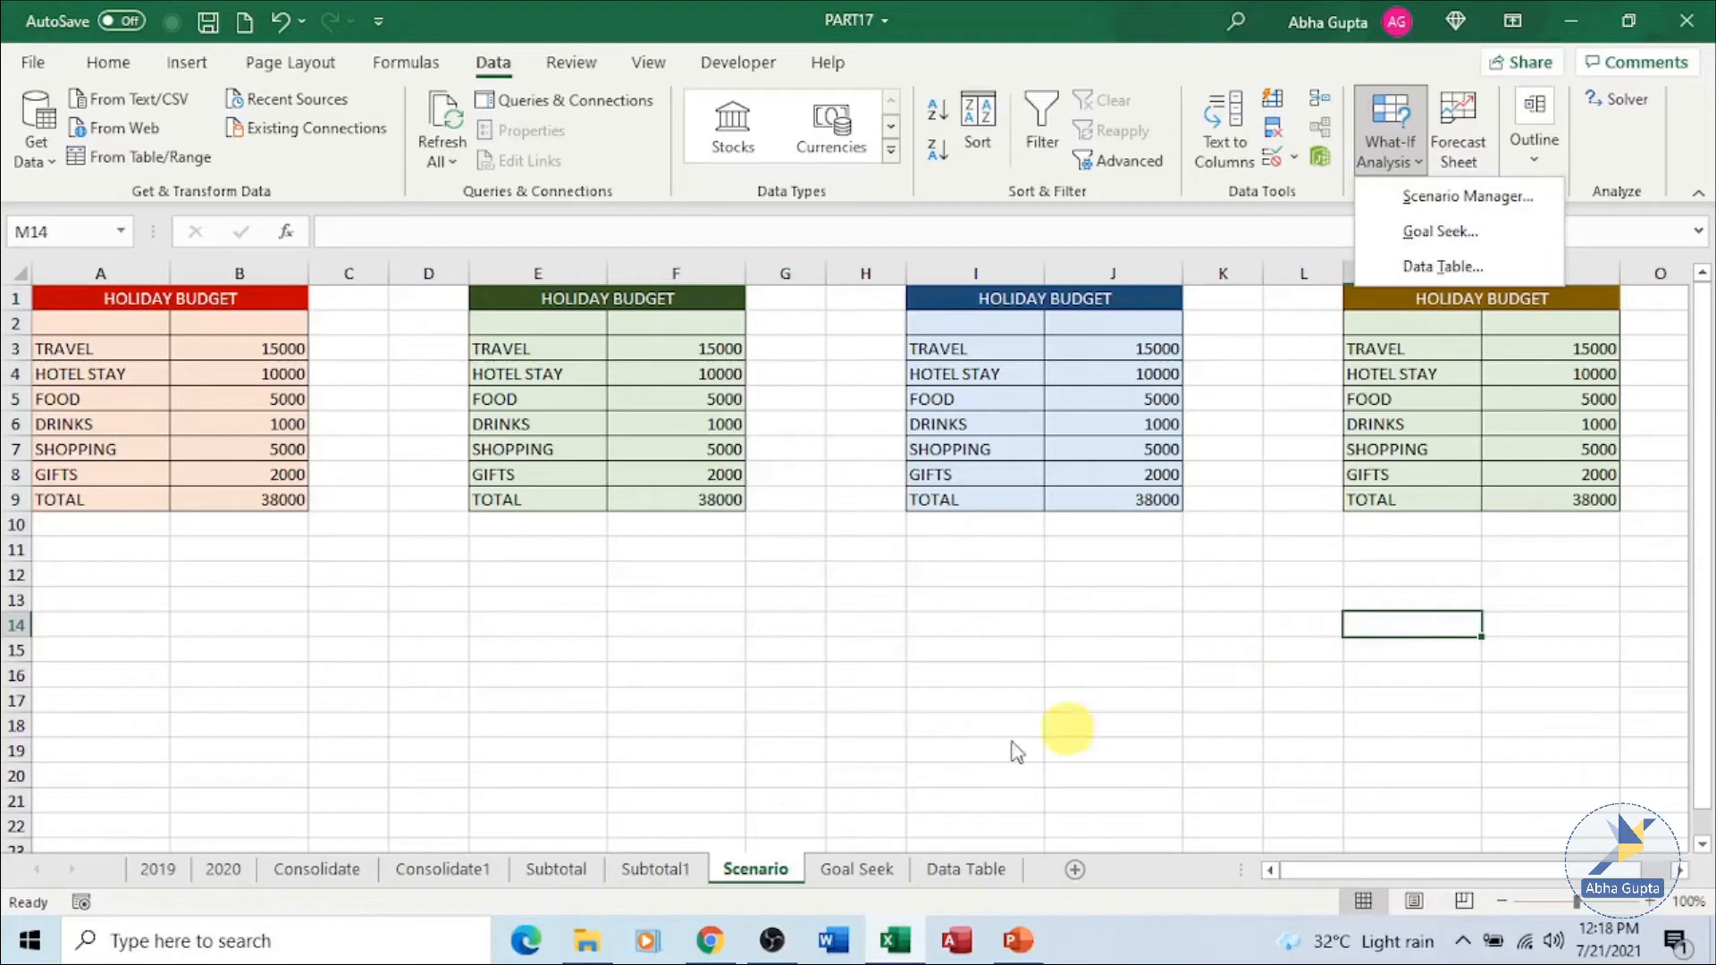
{"action": "left_click", "coordinate": [523, 668]}
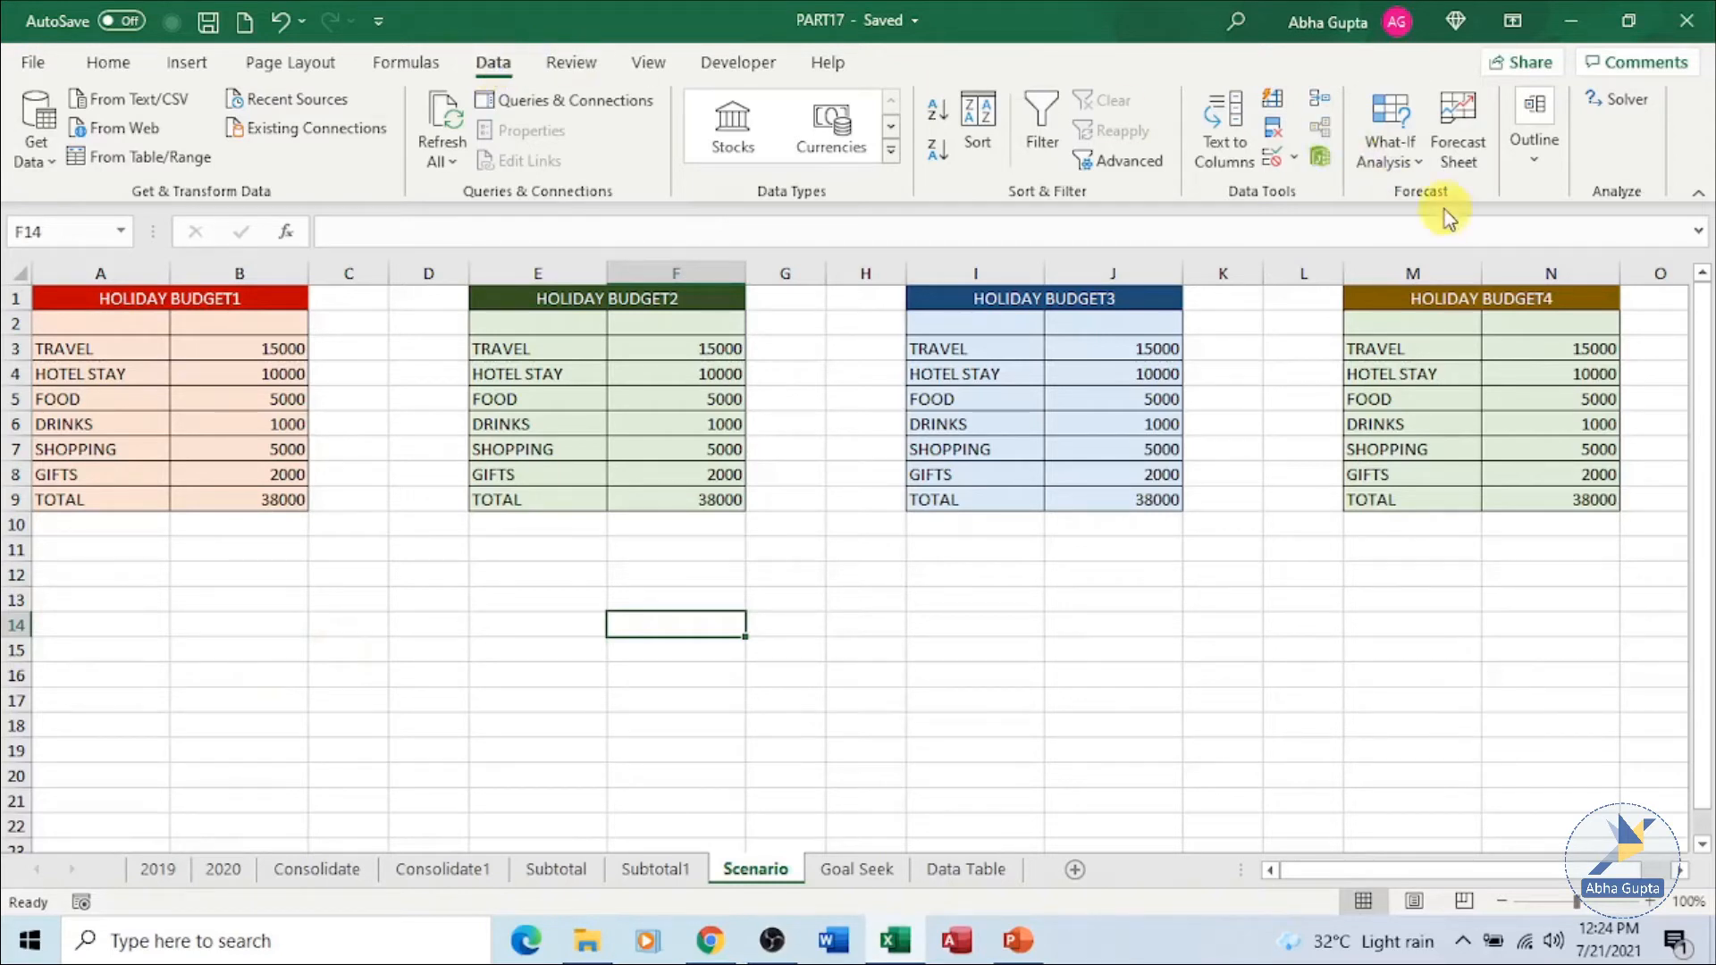
- Add a scenario named budget1 in Scenario Manager, with the HOLIDAY BUDGET1 amounts B3:B8 as its changing cells
{"action": "left_click", "coordinate": [1410, 163]}
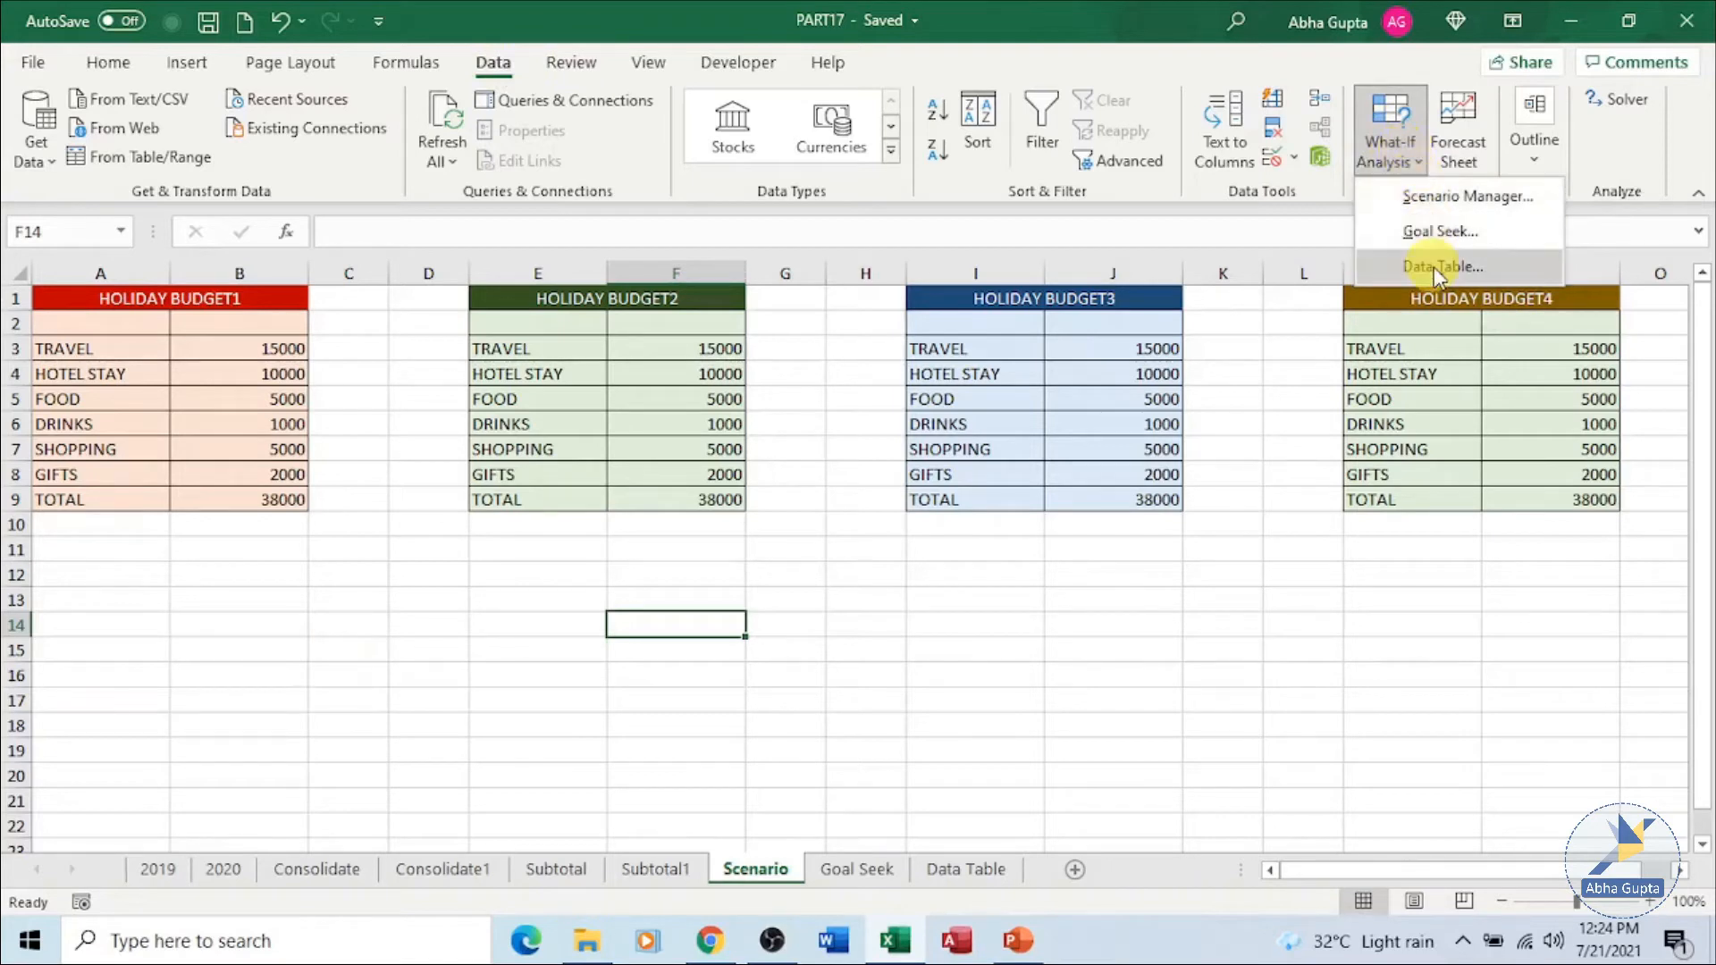
{"action": "left_click", "coordinate": [1415, 203]}
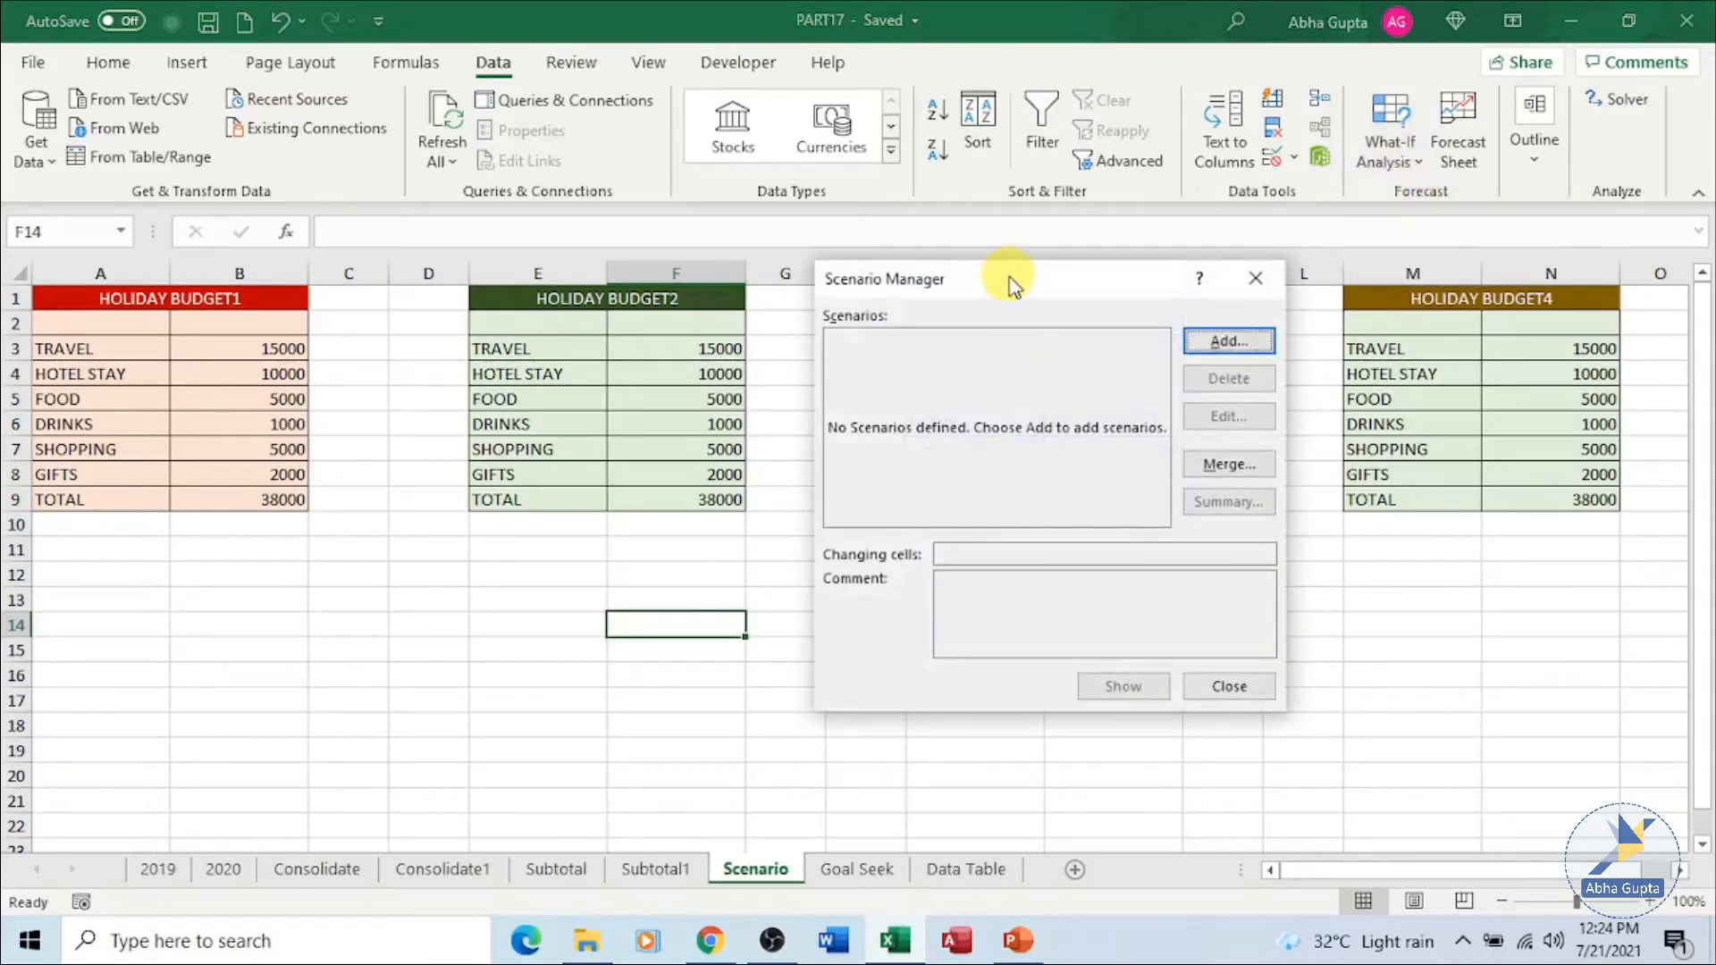
{"action": "left_click_drag", "start_coordinate": [969, 280], "coordinate": [938, 259]}
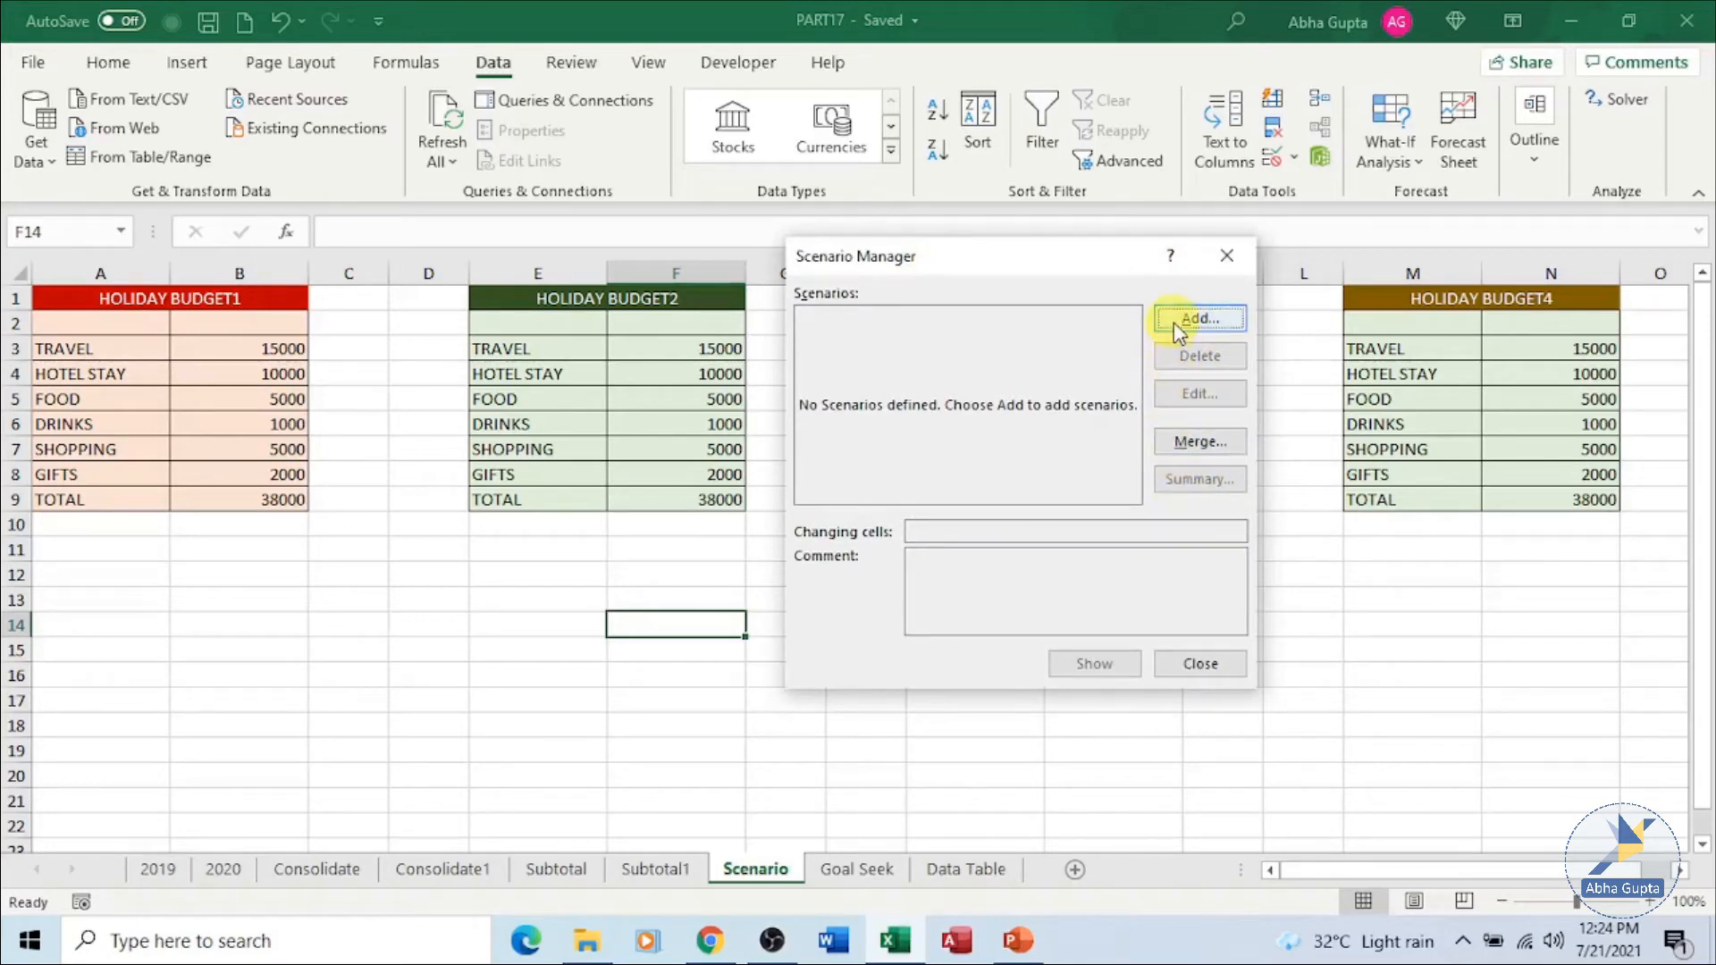
{"action": "left_click", "coordinate": [1198, 320]}
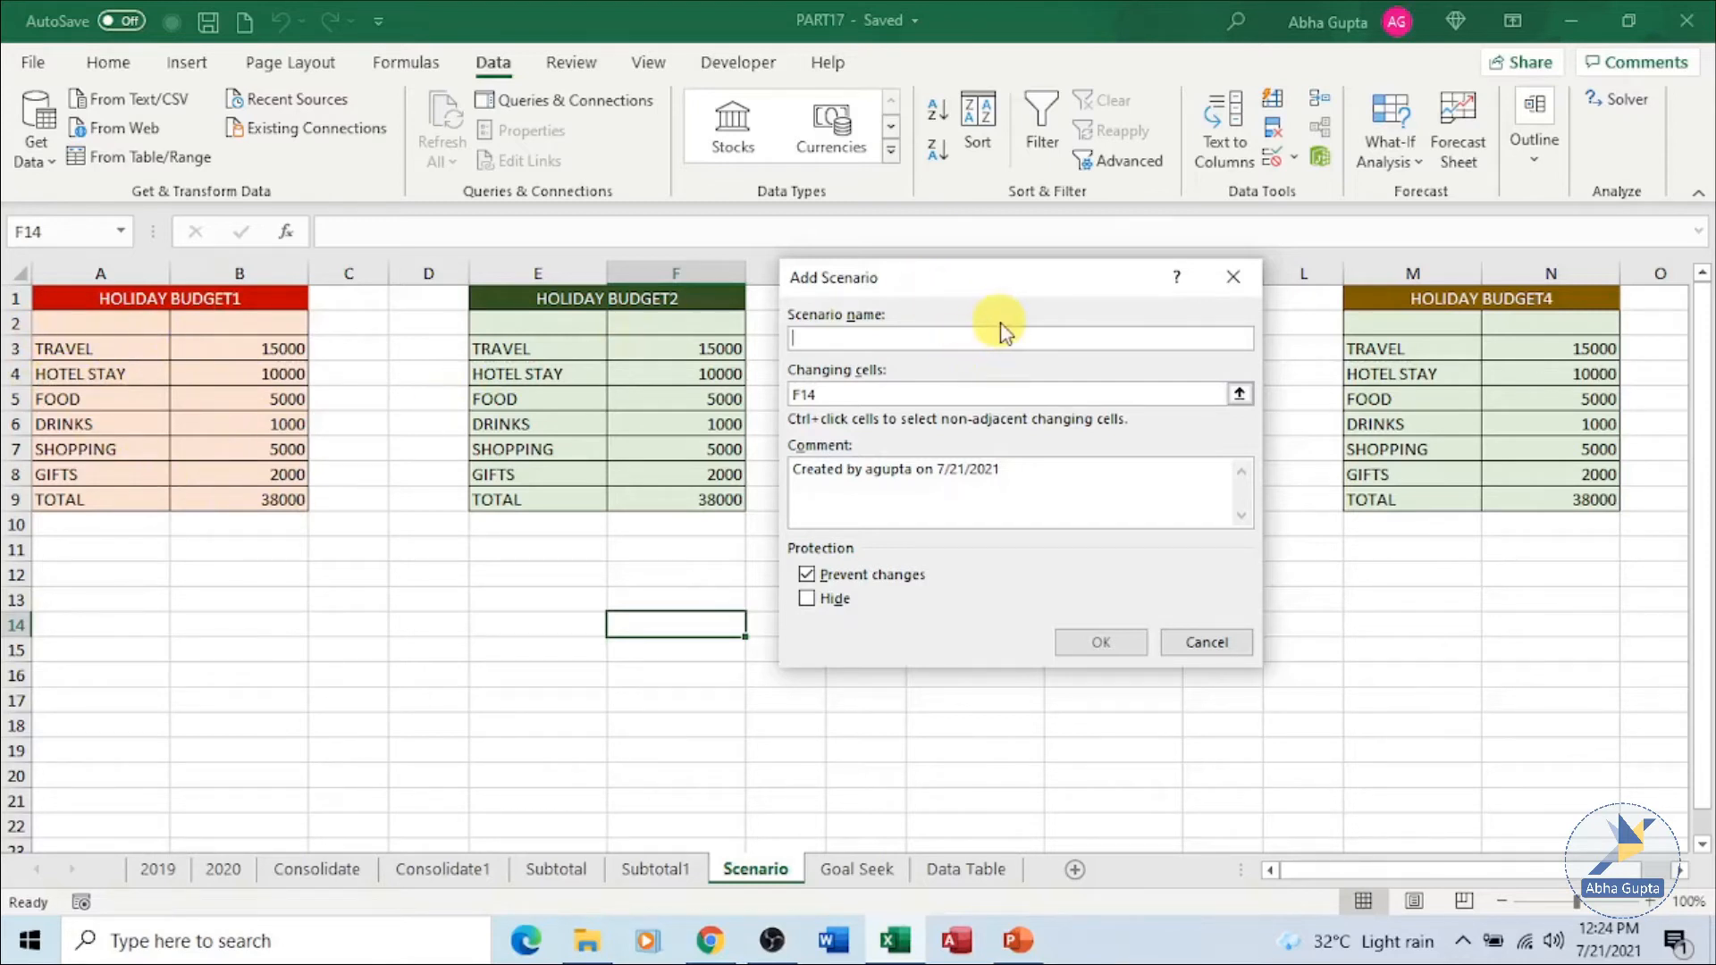
{"action": "type", "text": "budget1"}
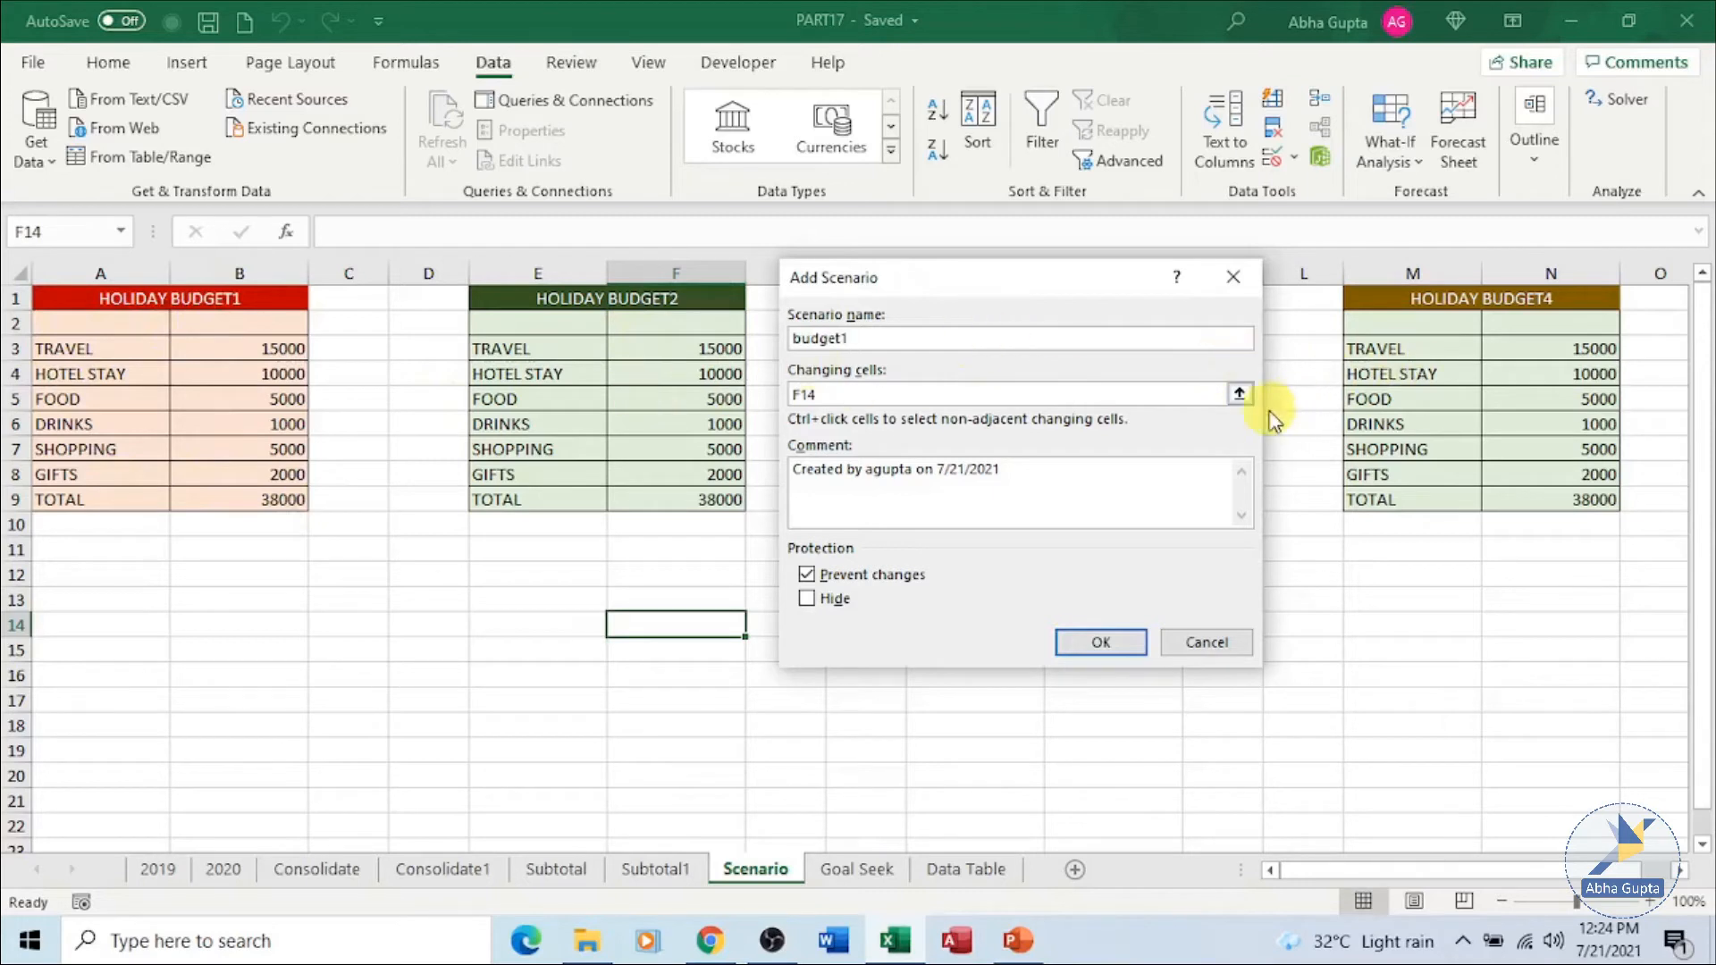
{"action": "left_click", "coordinate": [1240, 394]}
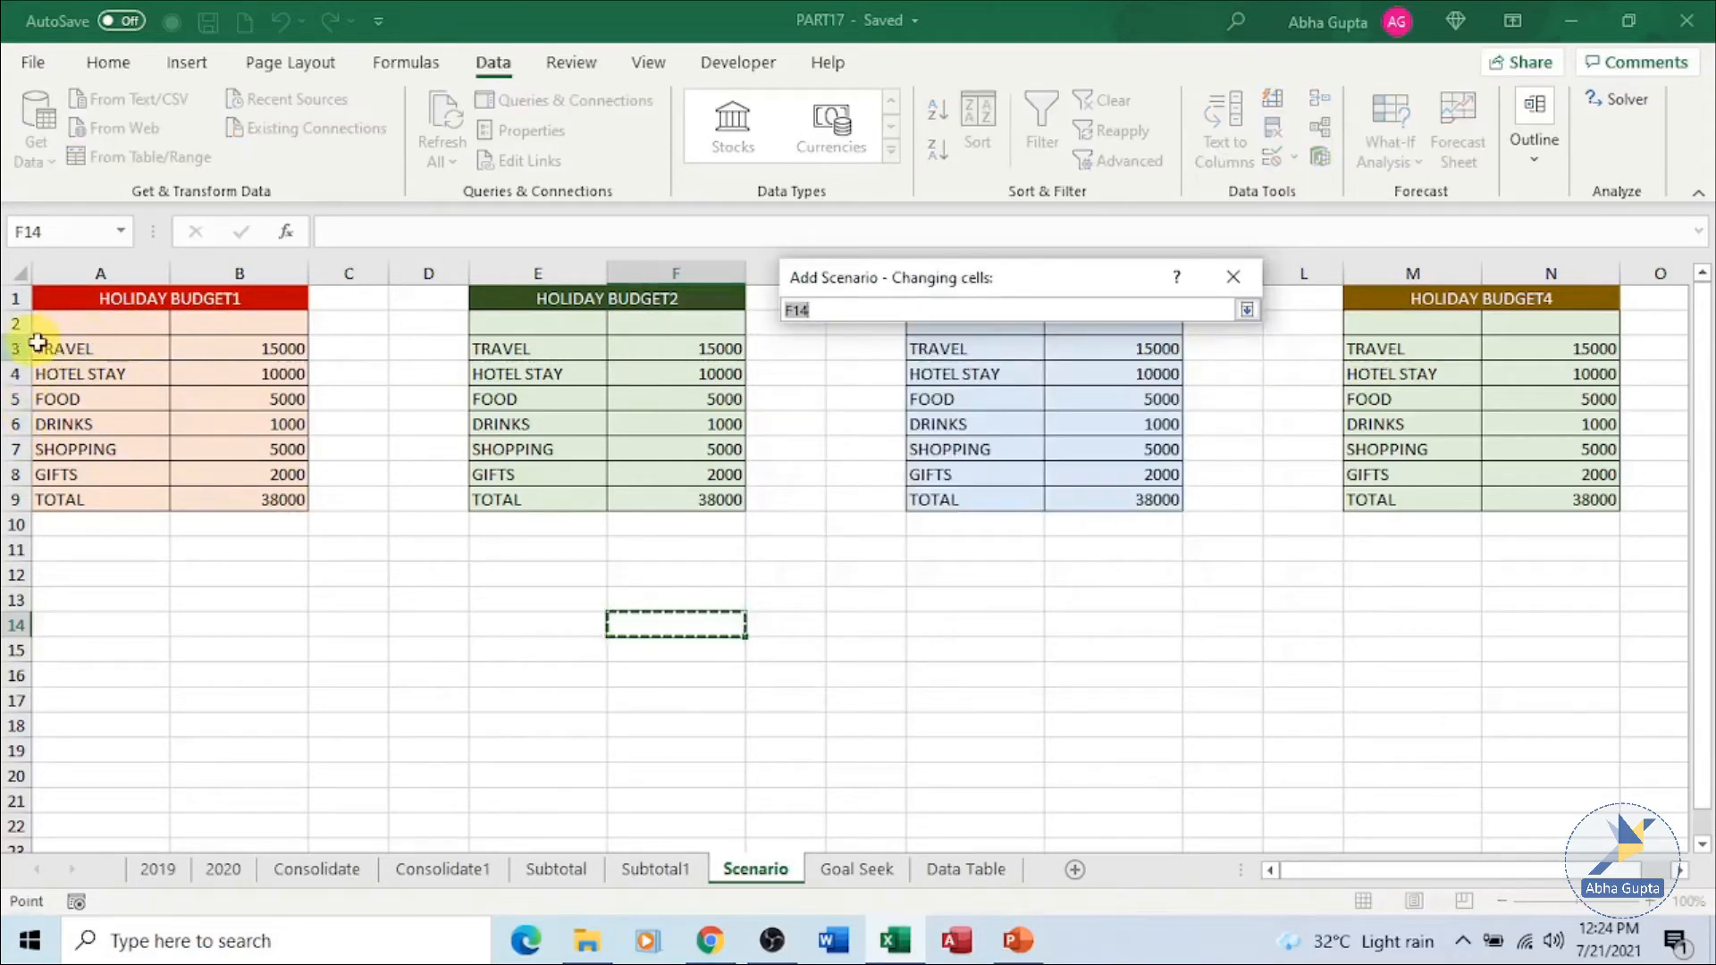
{"action": "left_click_drag", "start_coordinate": [38, 345], "coordinate": [127, 401]}
{"action": "left_click_drag", "start_coordinate": [179, 348], "coordinate": [260, 467]}
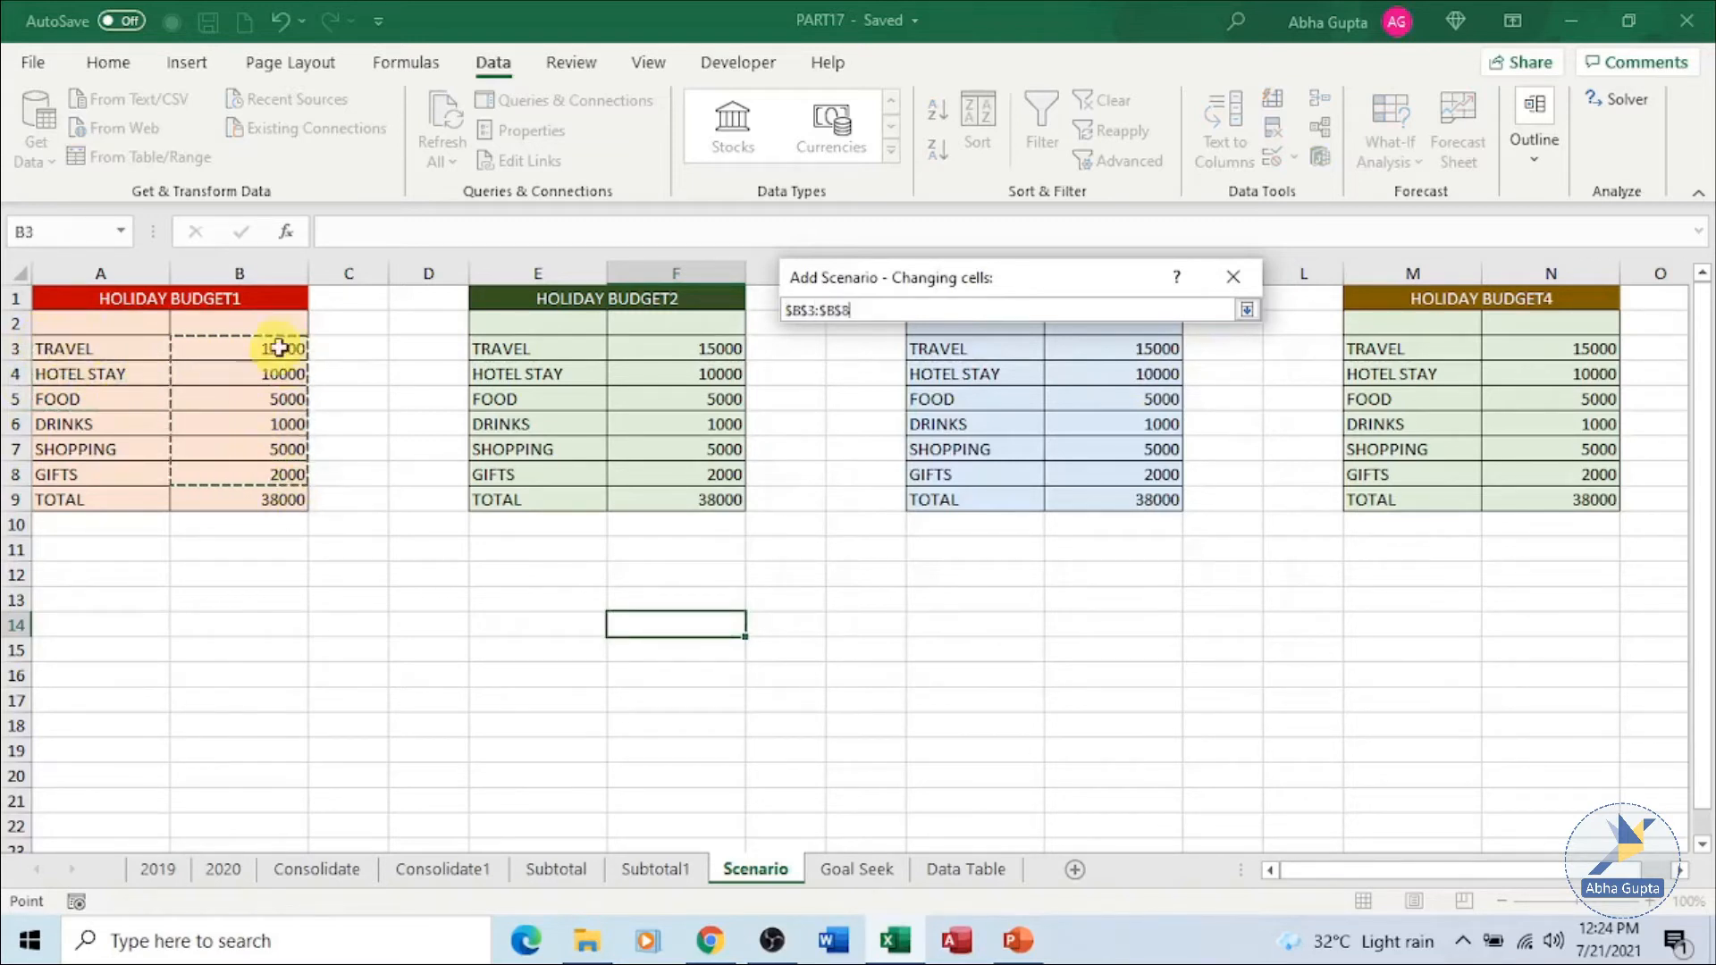
{"action": "left_click", "coordinate": [1247, 311]}
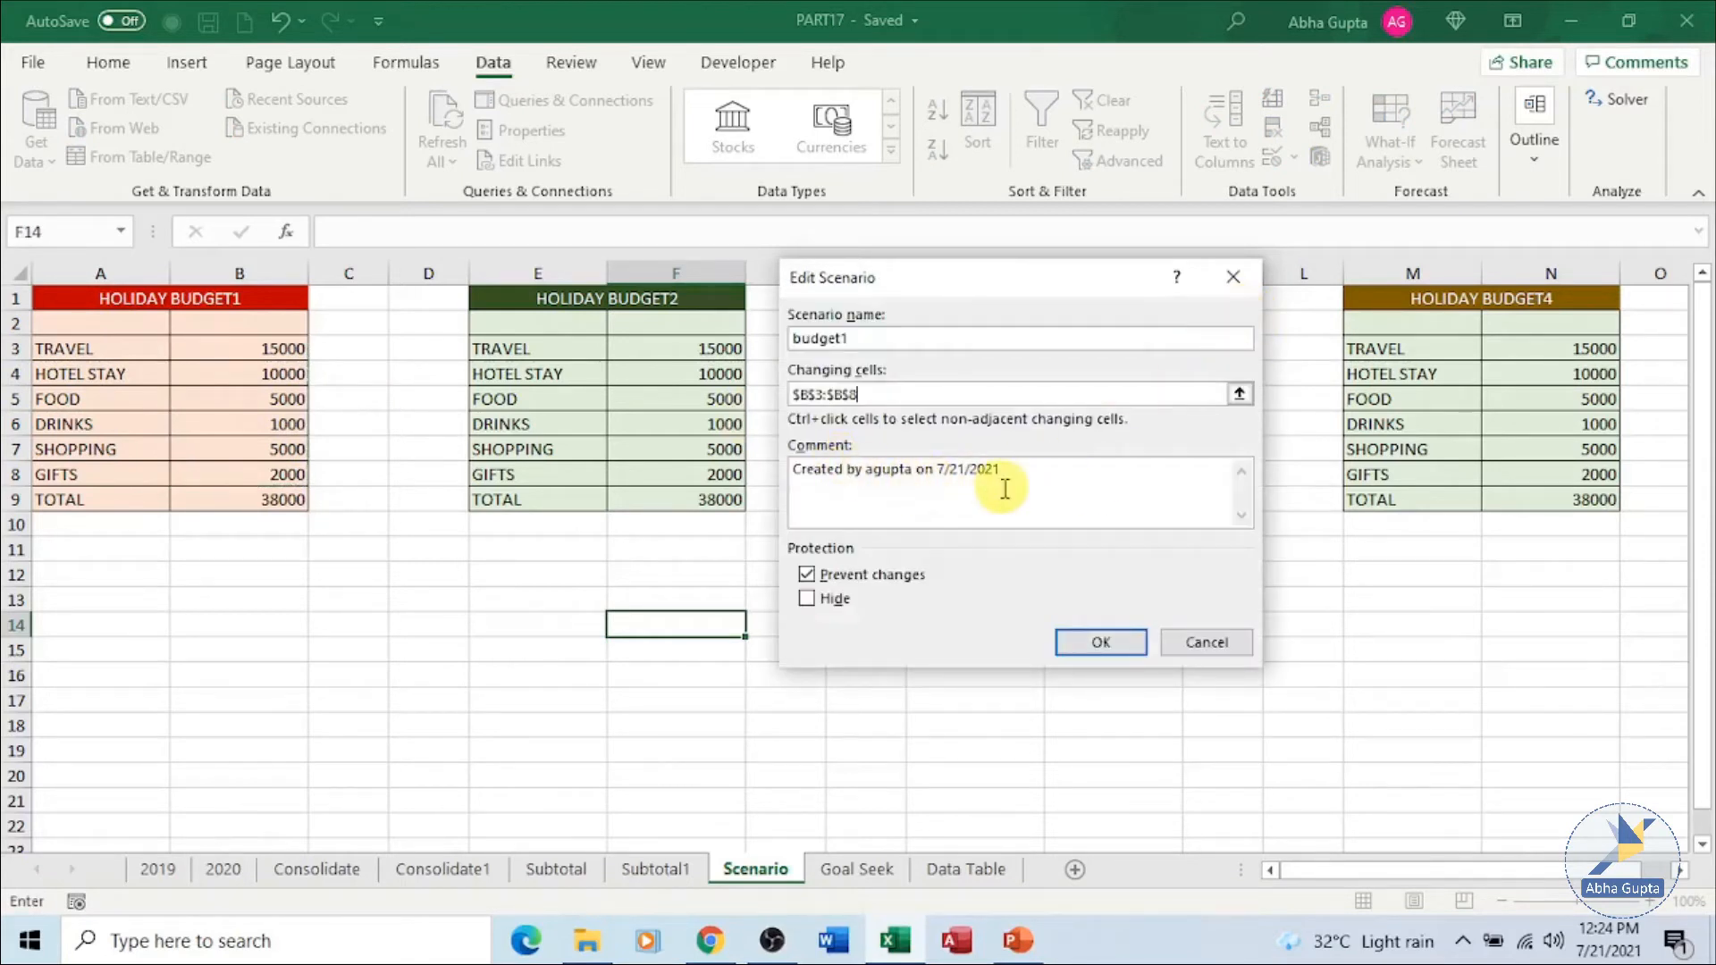
{"action": "left_click", "coordinate": [1103, 642]}
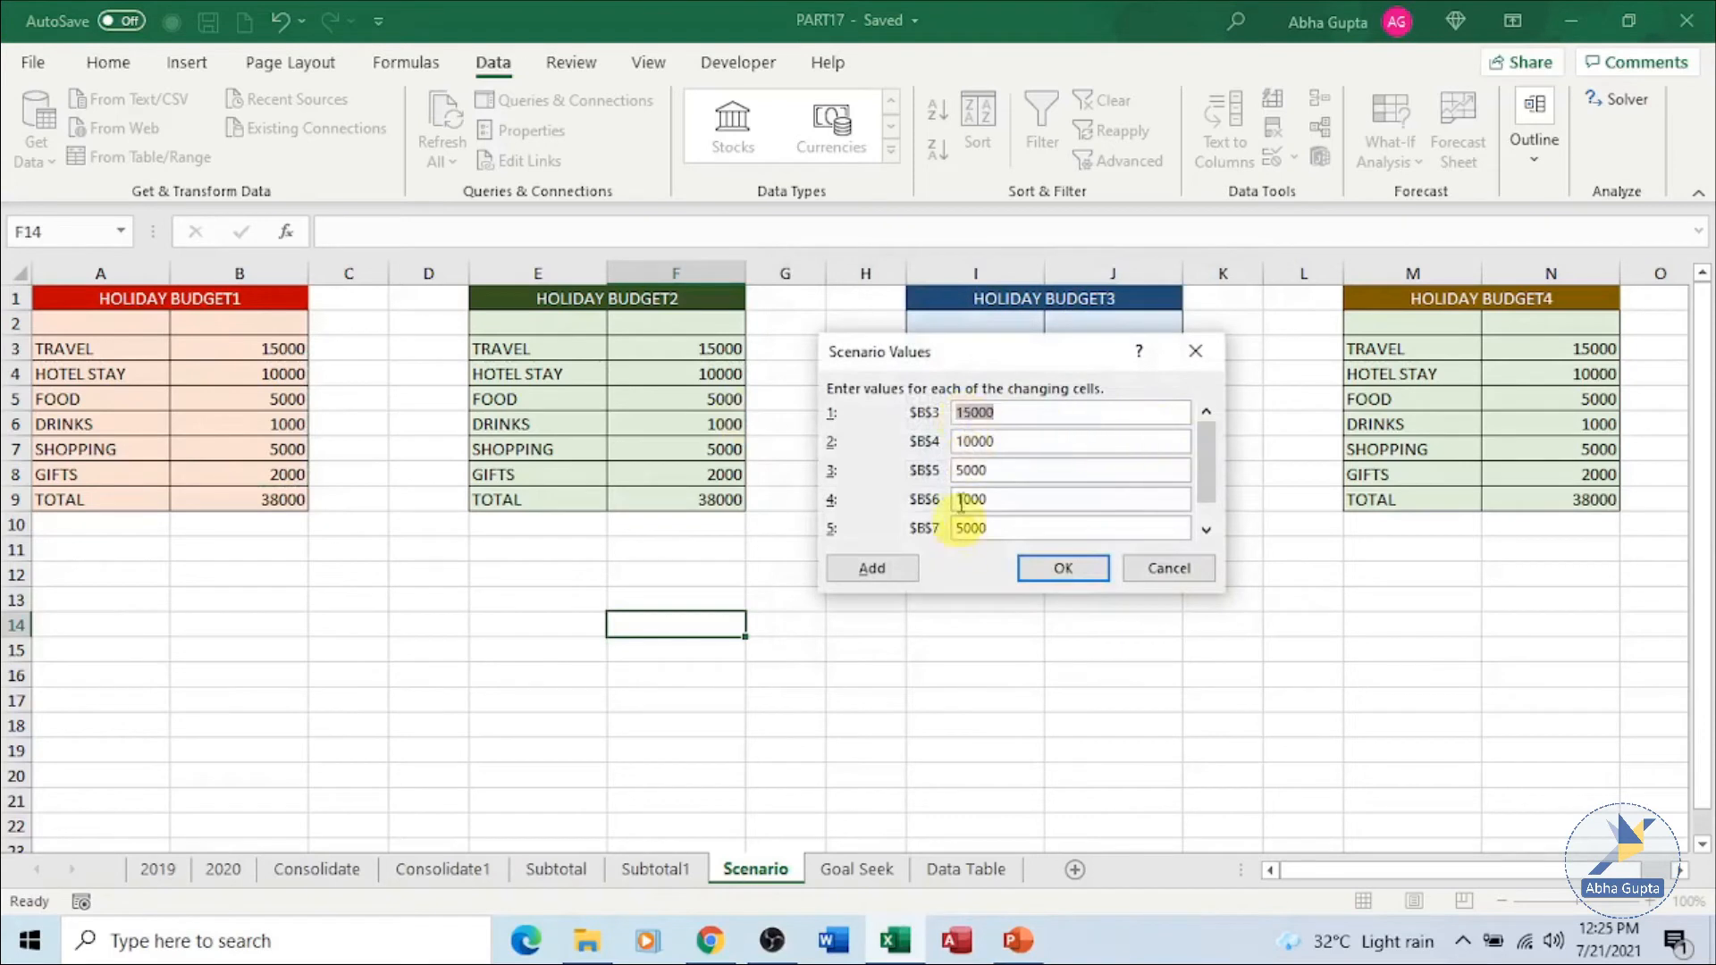
- Set the budget1 scenario values for B3 to 10000 and B7 to 3000, and show the scenario in the sheet
{"action": "scroll", "coordinate": [1213, 465], "scroll_direction": "down", "scroll_amount": 1}
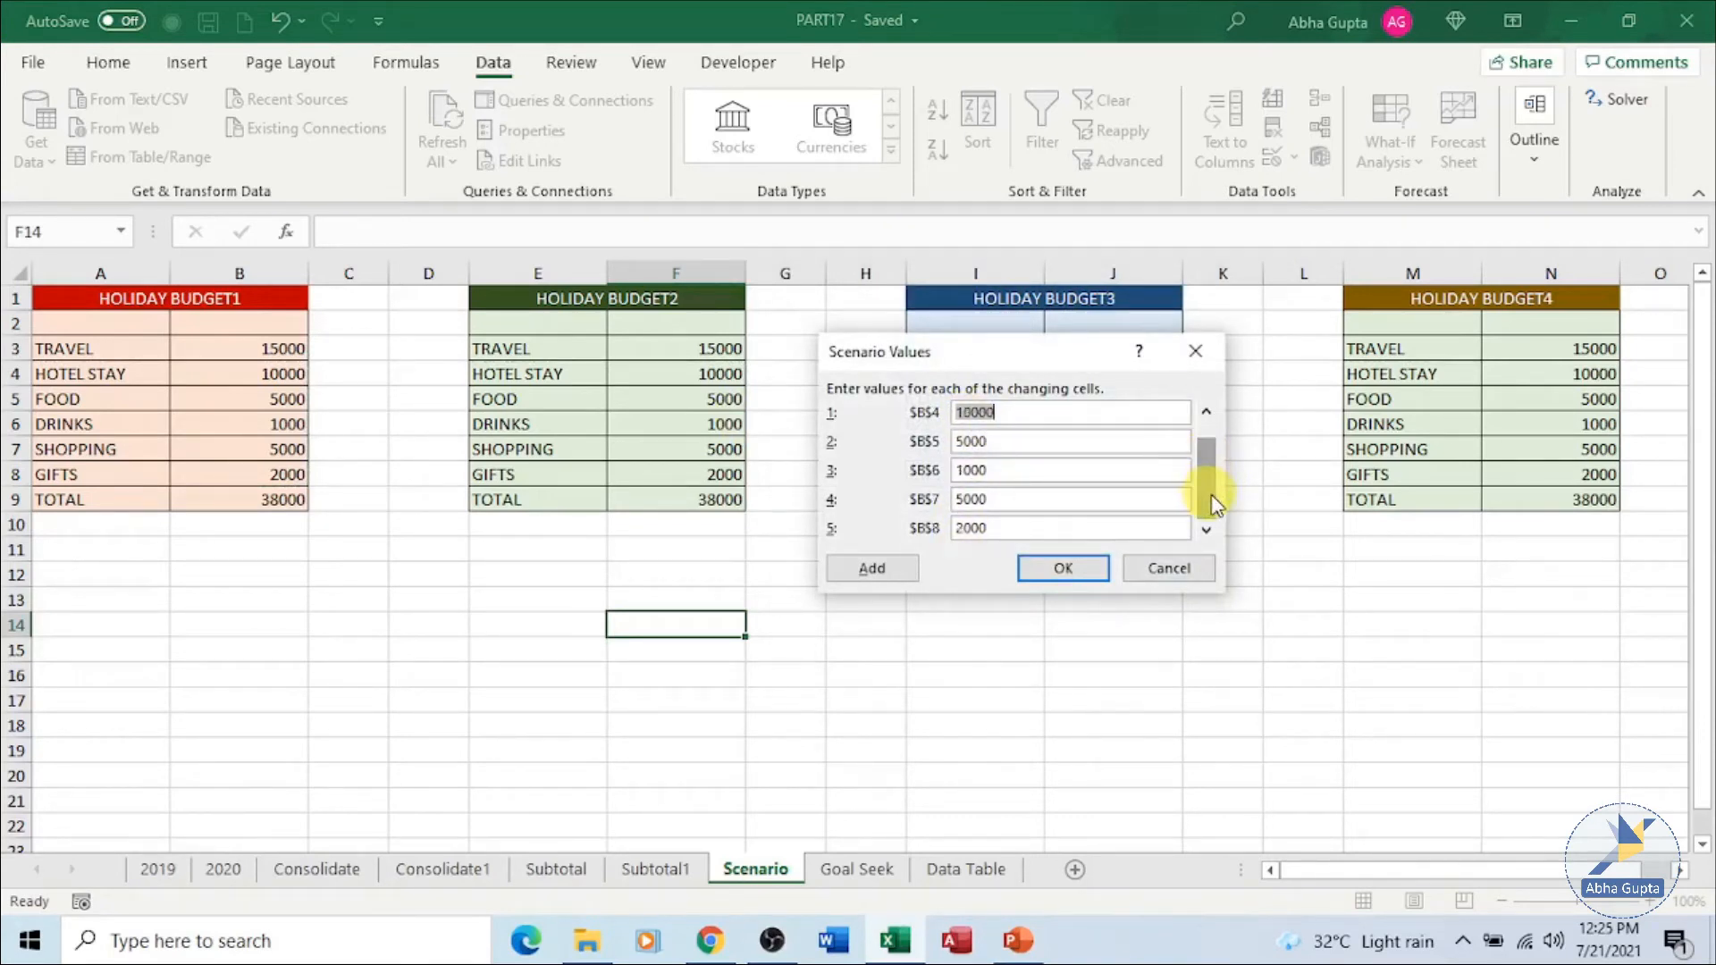
{"action": "scroll", "coordinate": [1220, 457], "scroll_direction": "up", "scroll_amount": 1}
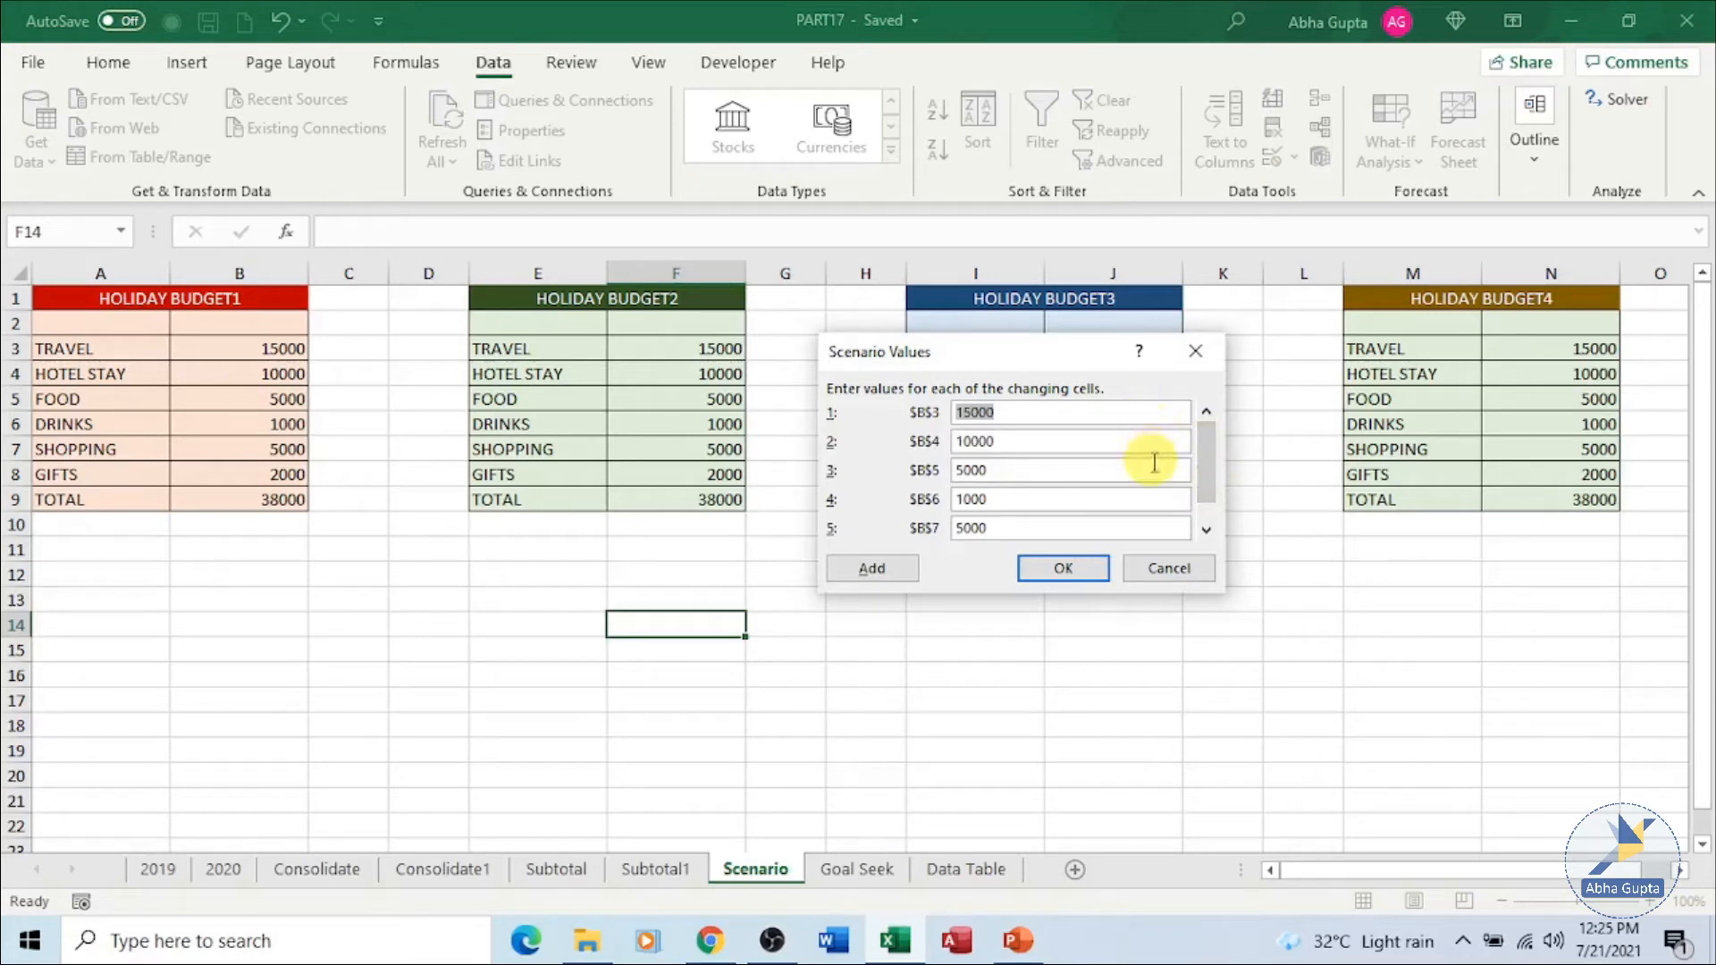
{"action": "left_click_drag", "start_coordinate": [1216, 492], "coordinate": [1218, 507]}
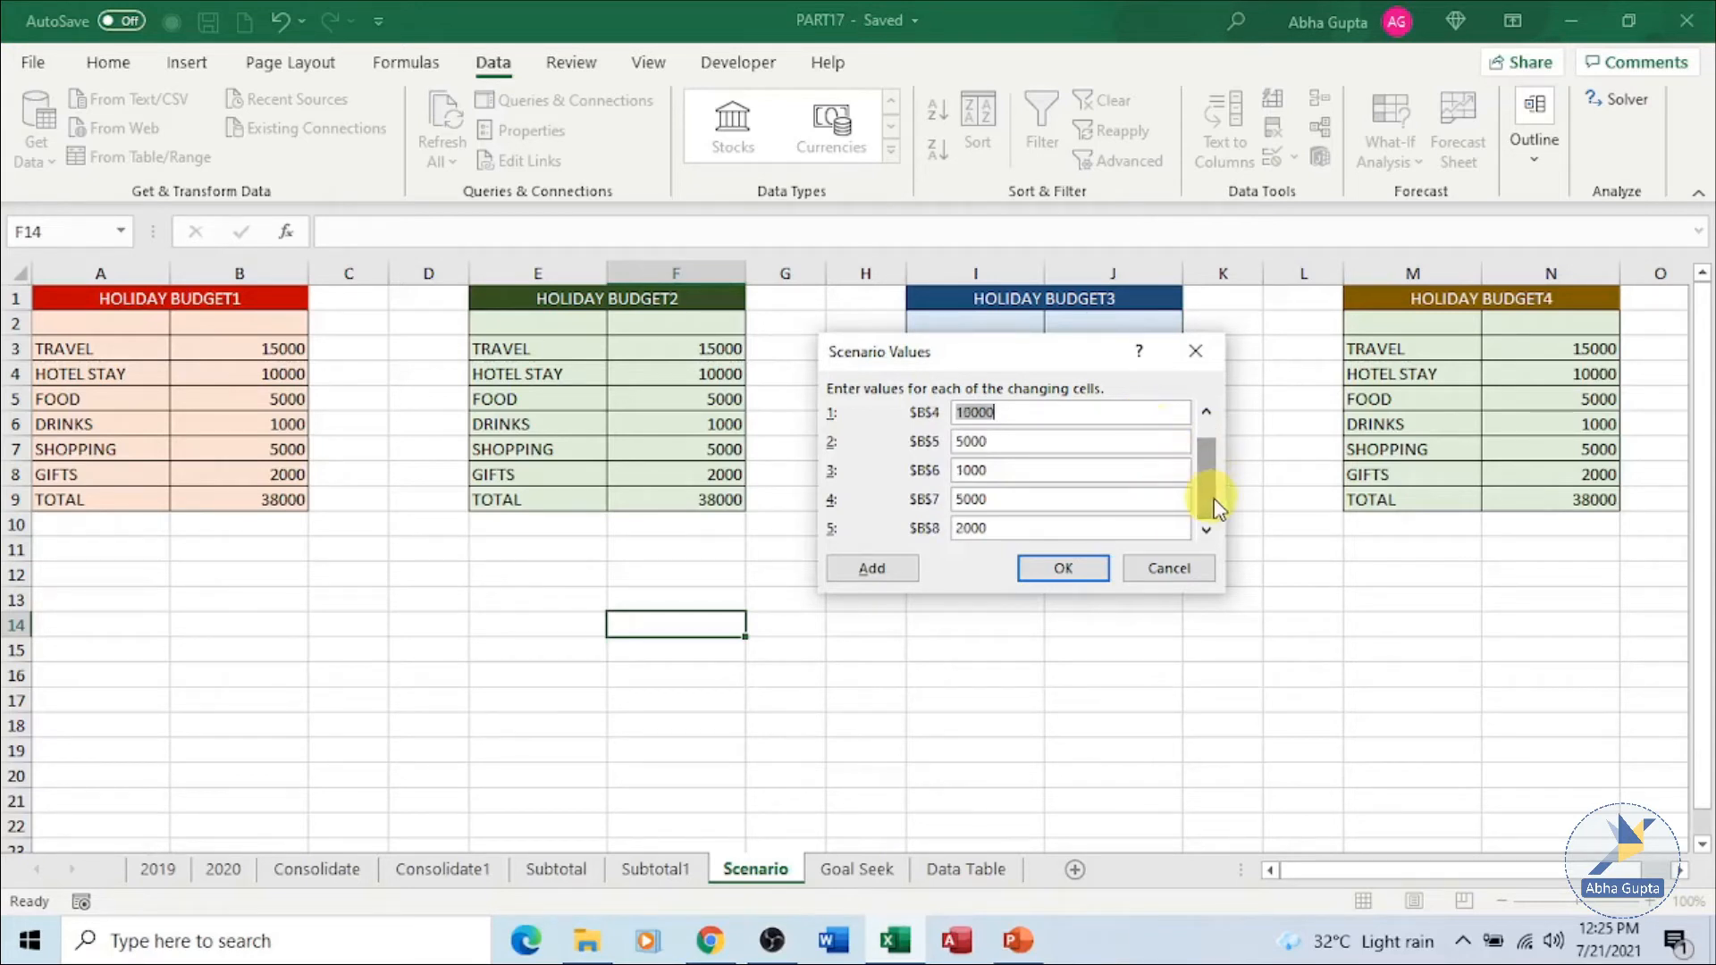
{"action": "left_click", "coordinate": [1206, 411]}
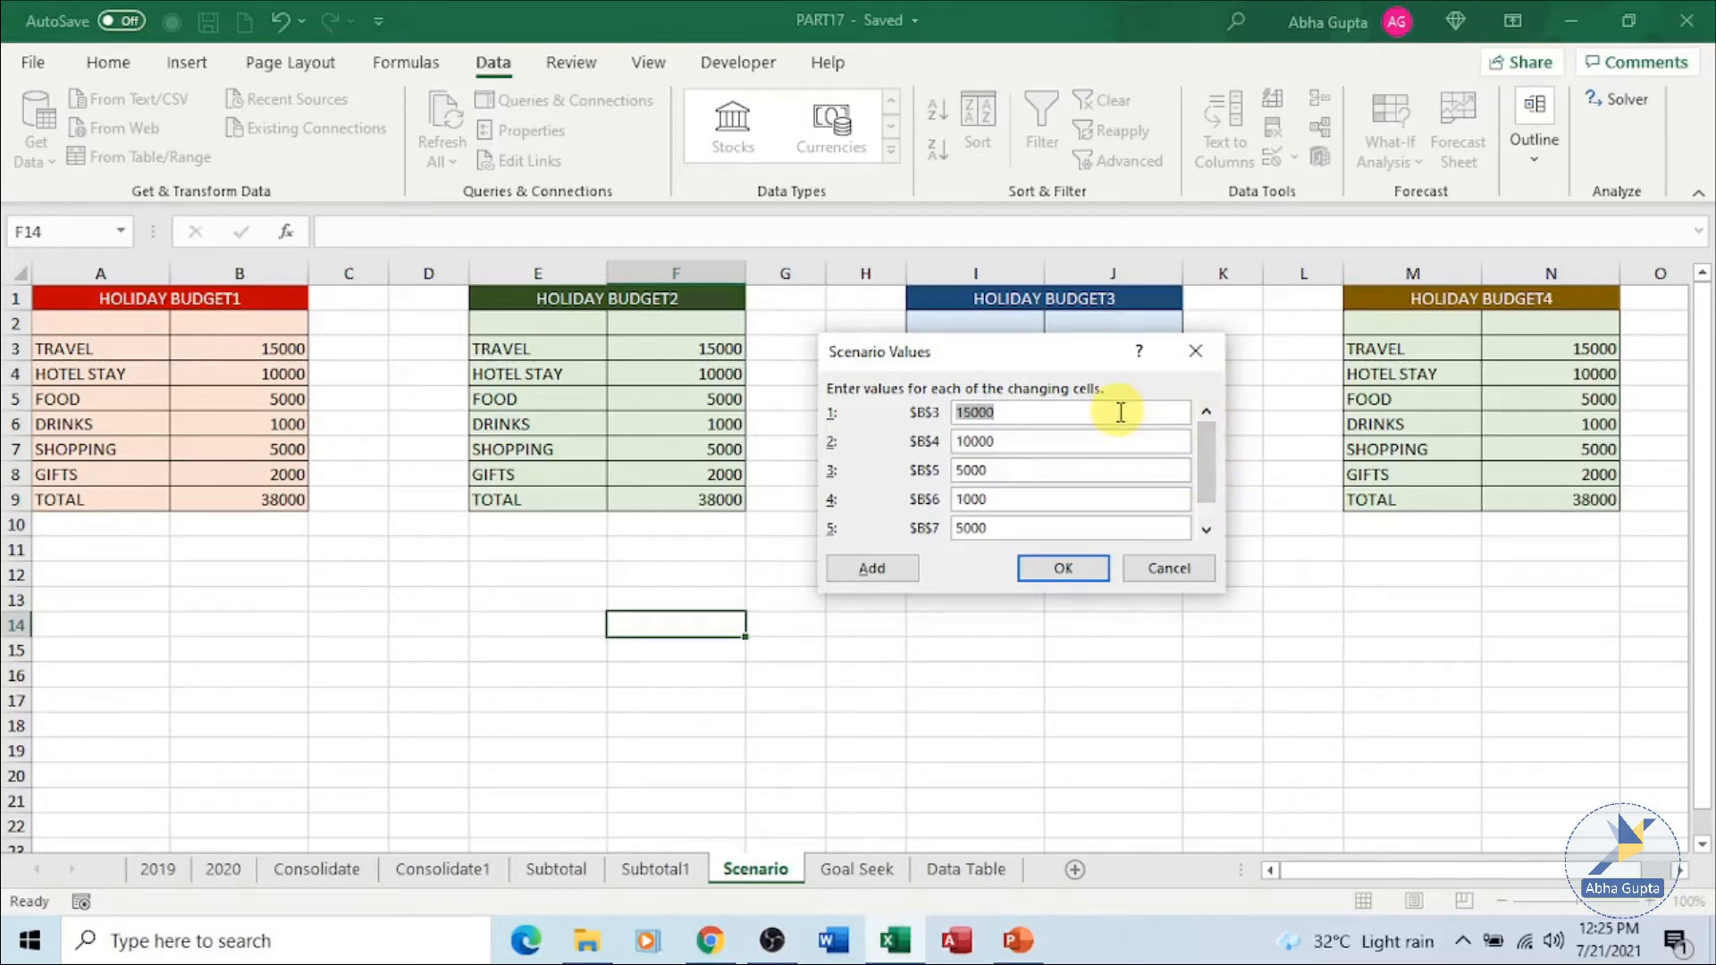
{"action": "left_click", "coordinate": [1110, 416]}
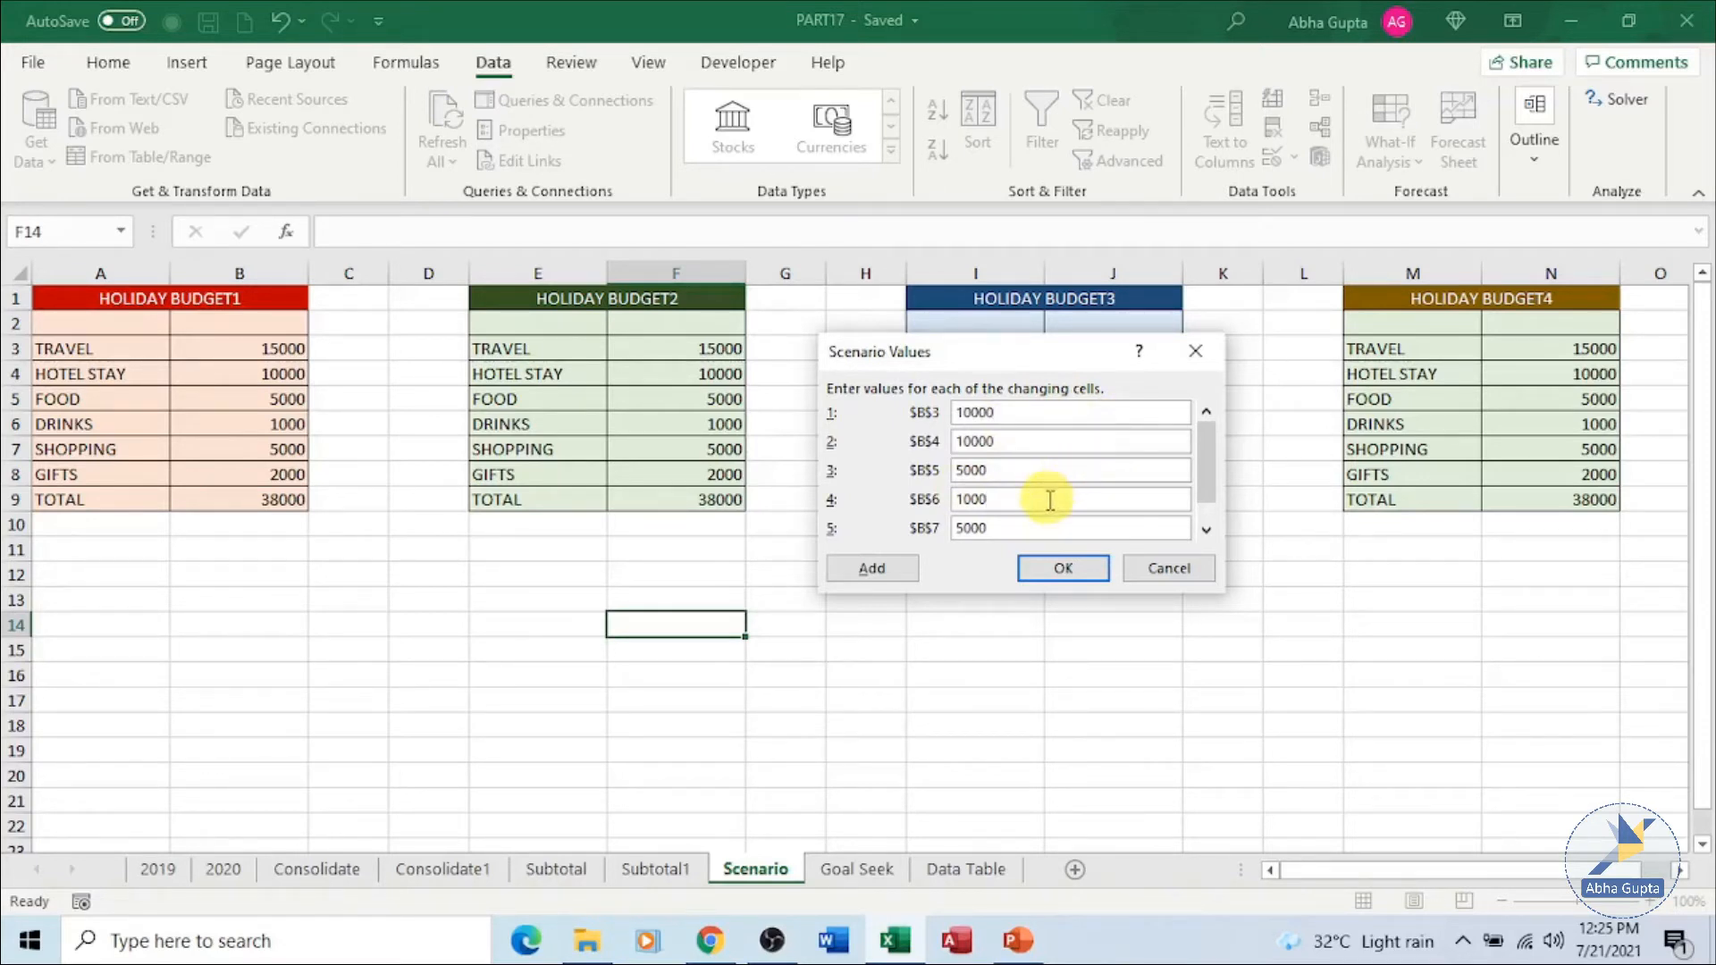
{"action": "left_click", "coordinate": [1112, 507]}
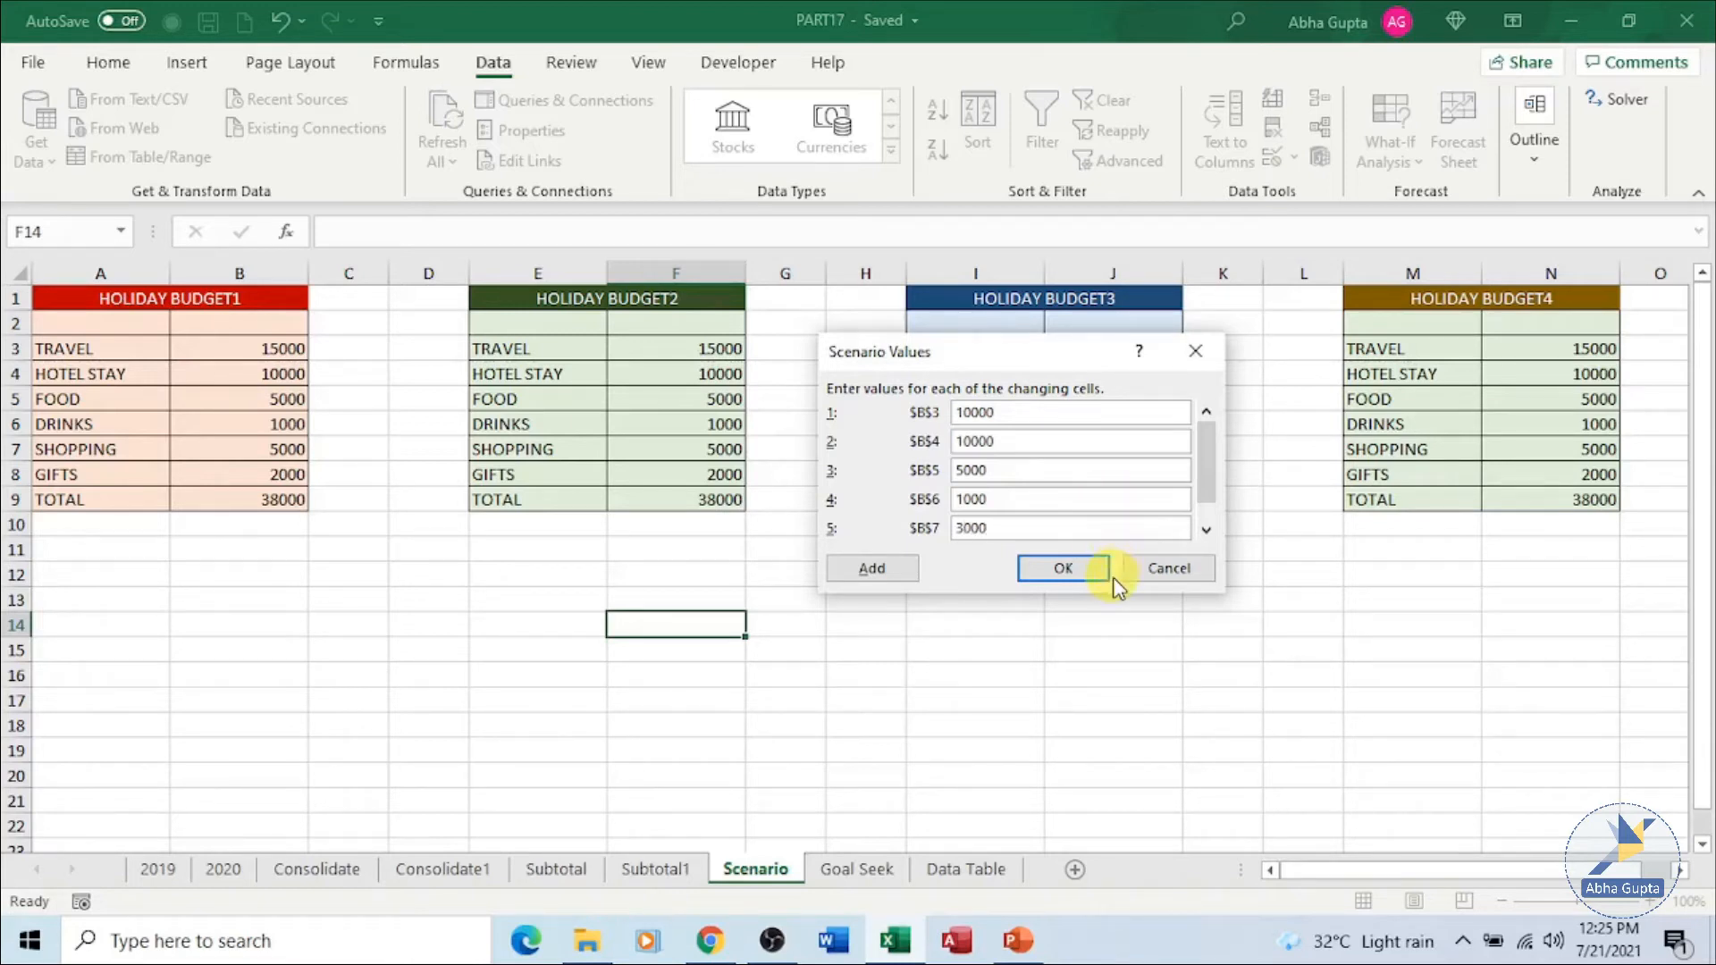
{"action": "left_click", "coordinate": [1065, 570]}
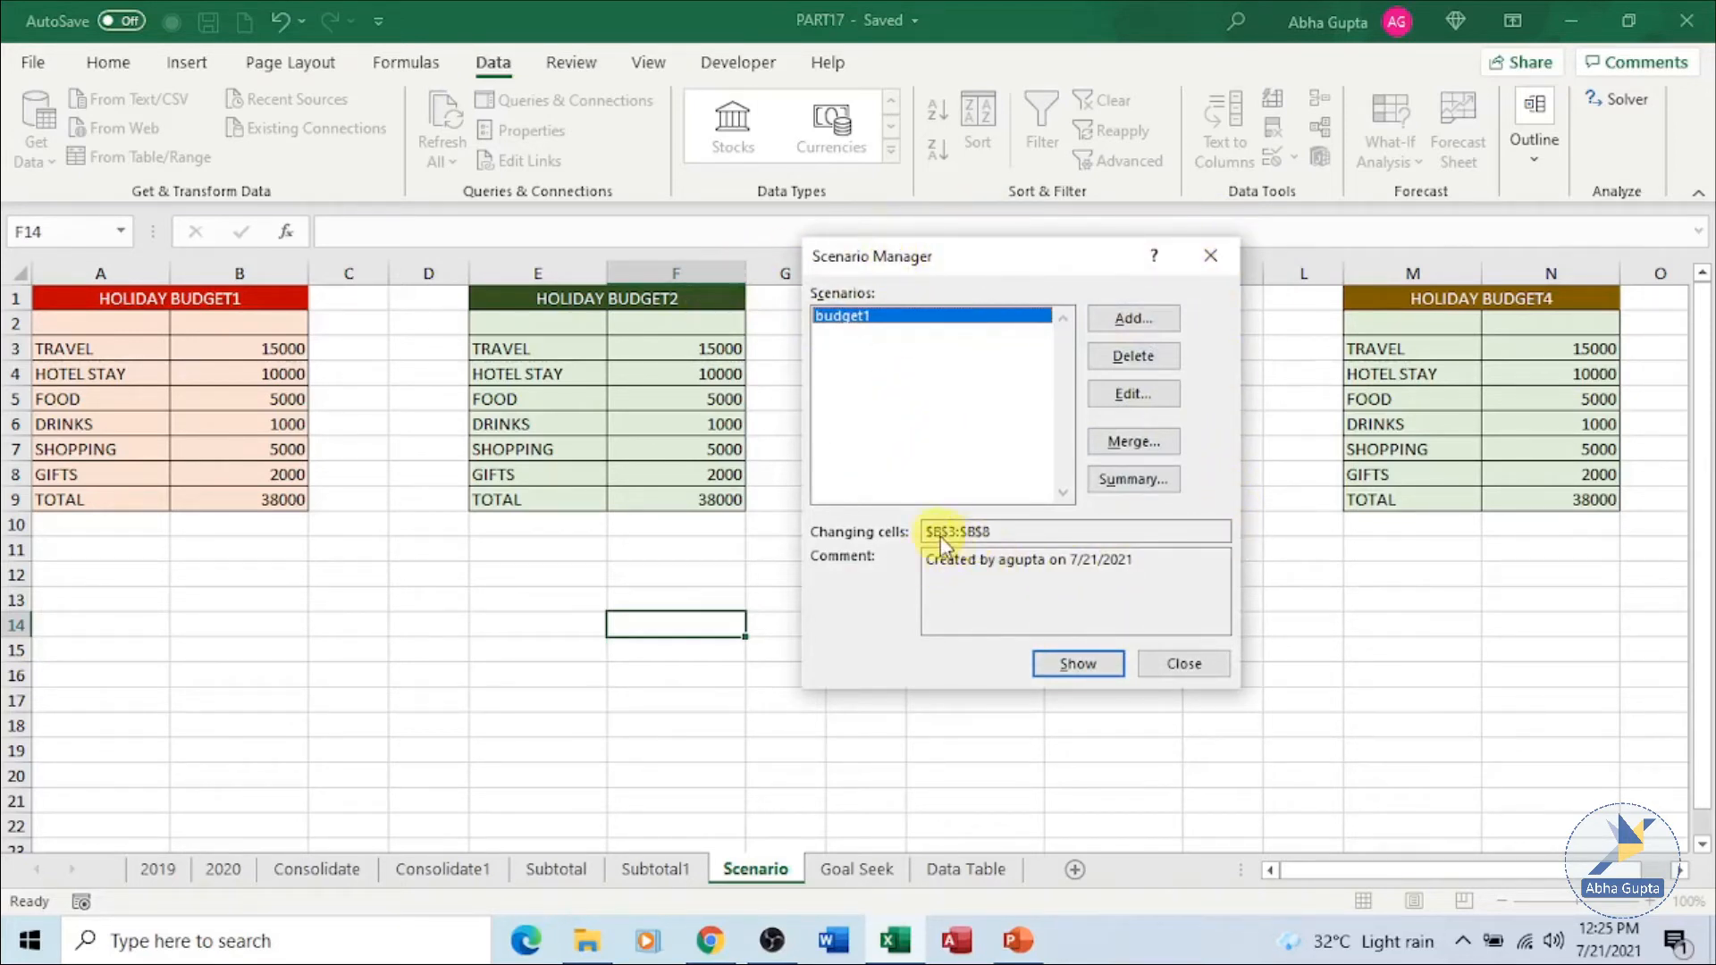
{"action": "left_click", "coordinate": [1101, 663]}
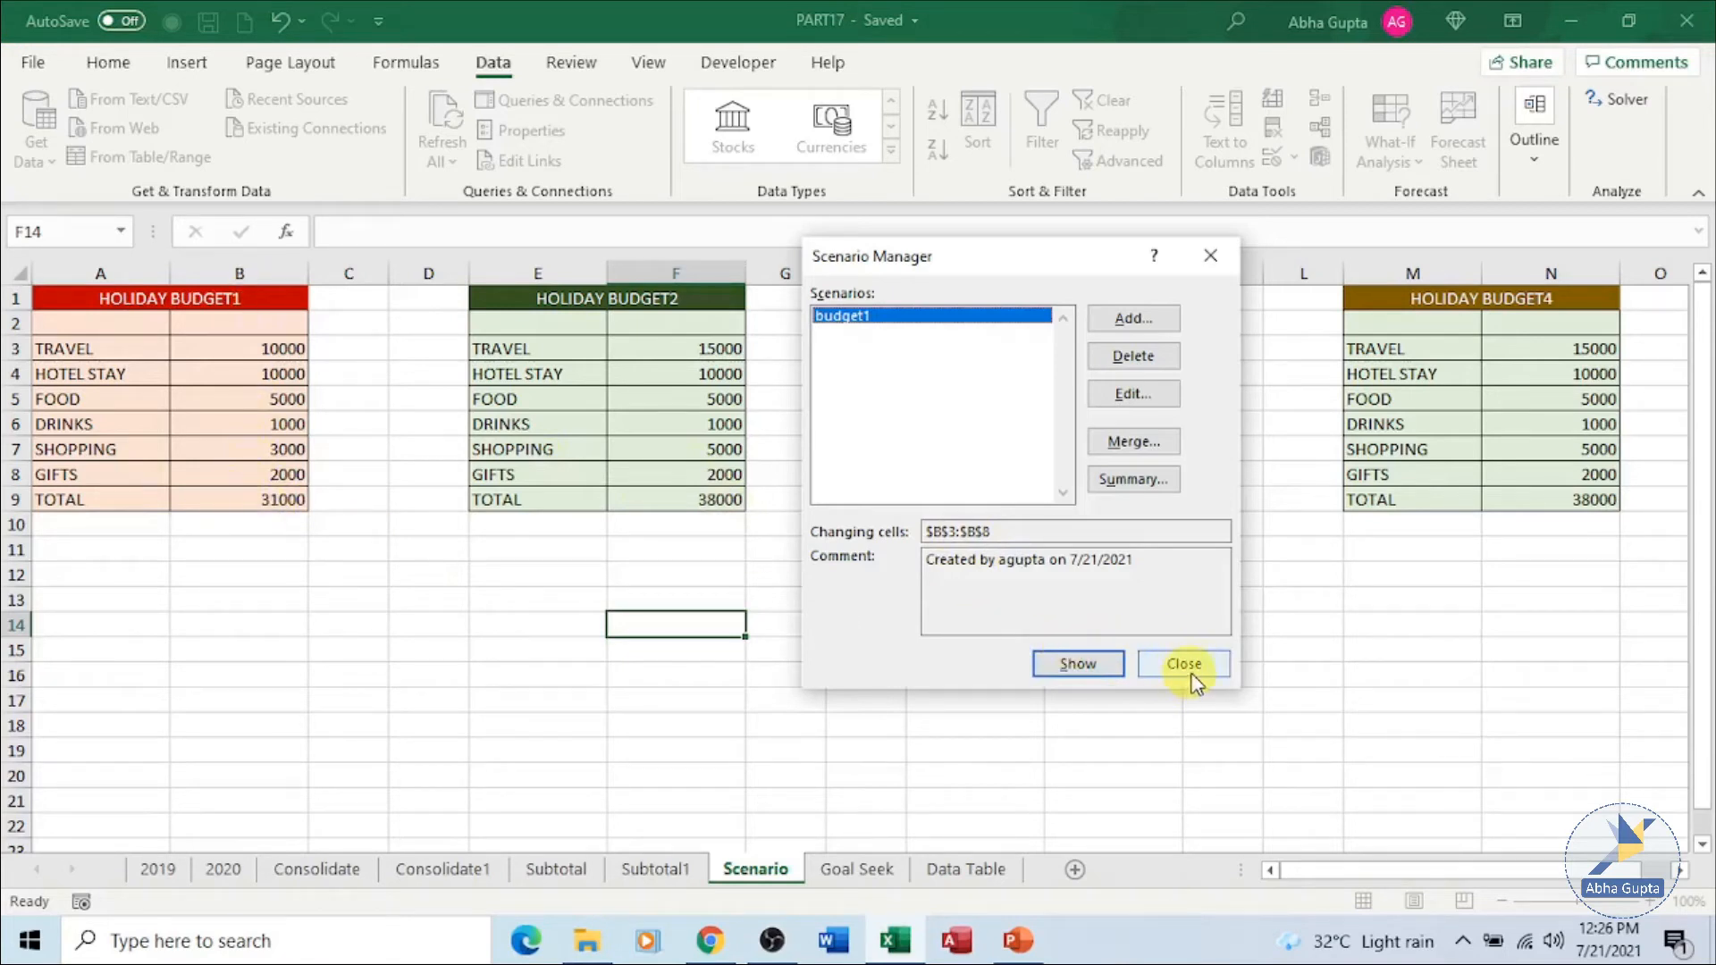
- Add a scenario named budget2 in Scenario Manager, with the HOLIDAY BUDGET2 amounts F3:F8 as its changing cells
{"action": "left_click_drag", "start_coordinate": [971, 270], "coordinate": [1123, 290]}
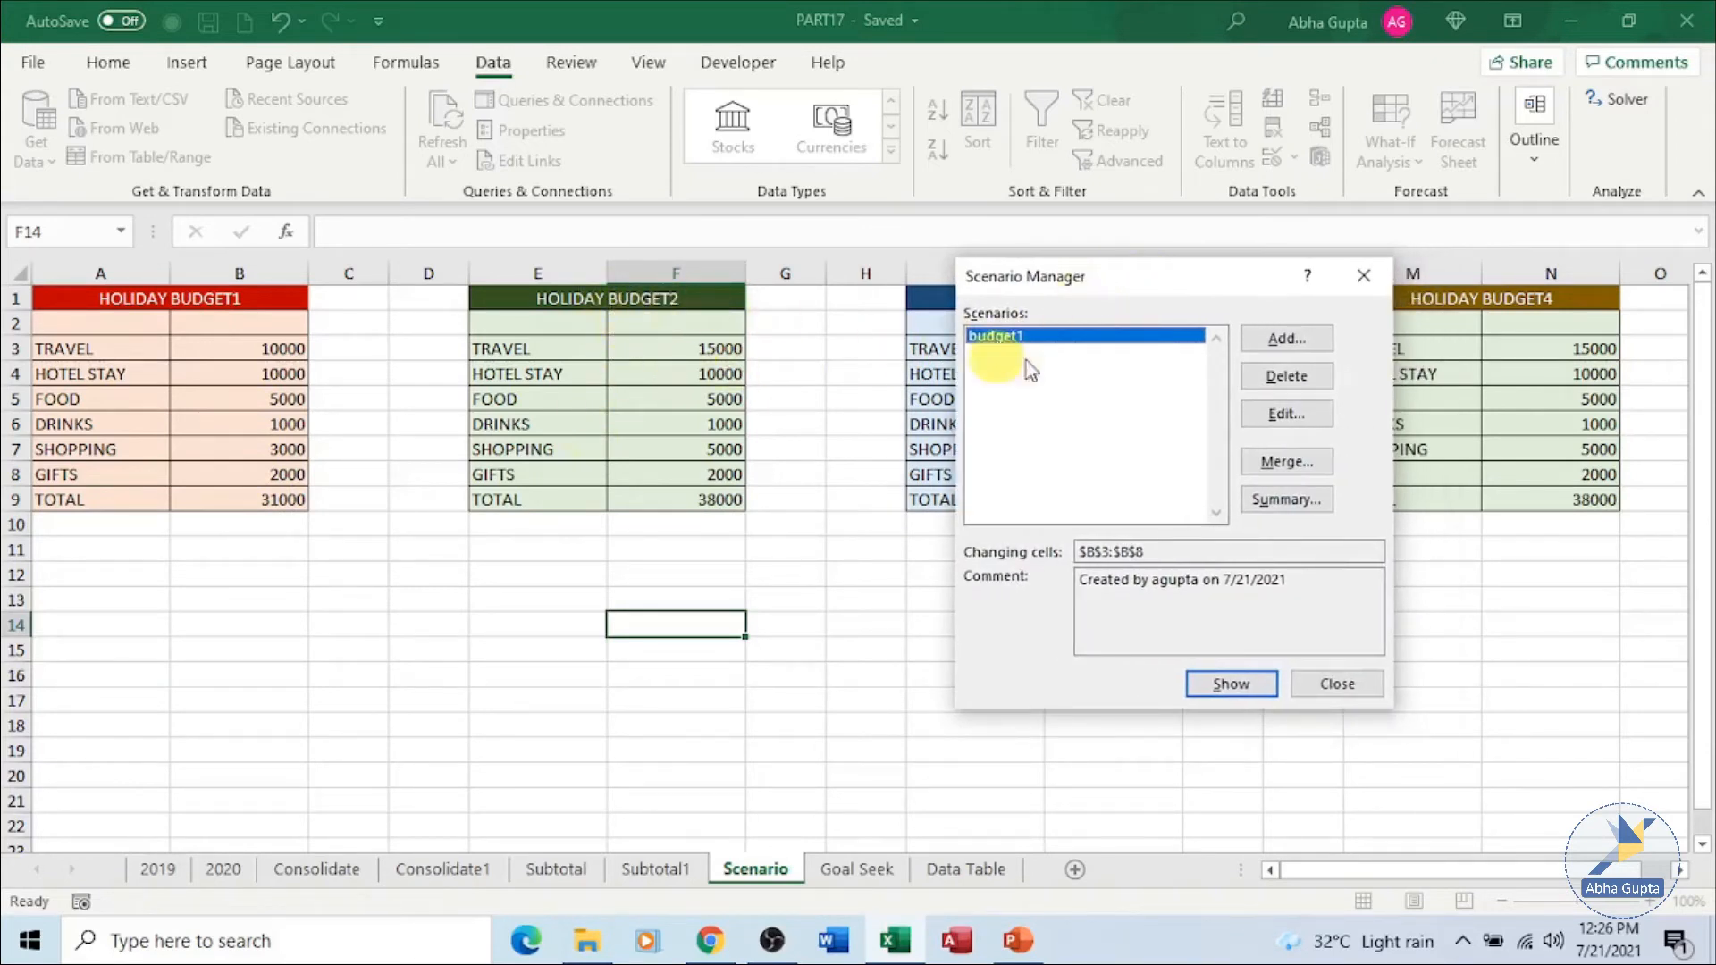
{"action": "left_click", "coordinate": [1278, 337]}
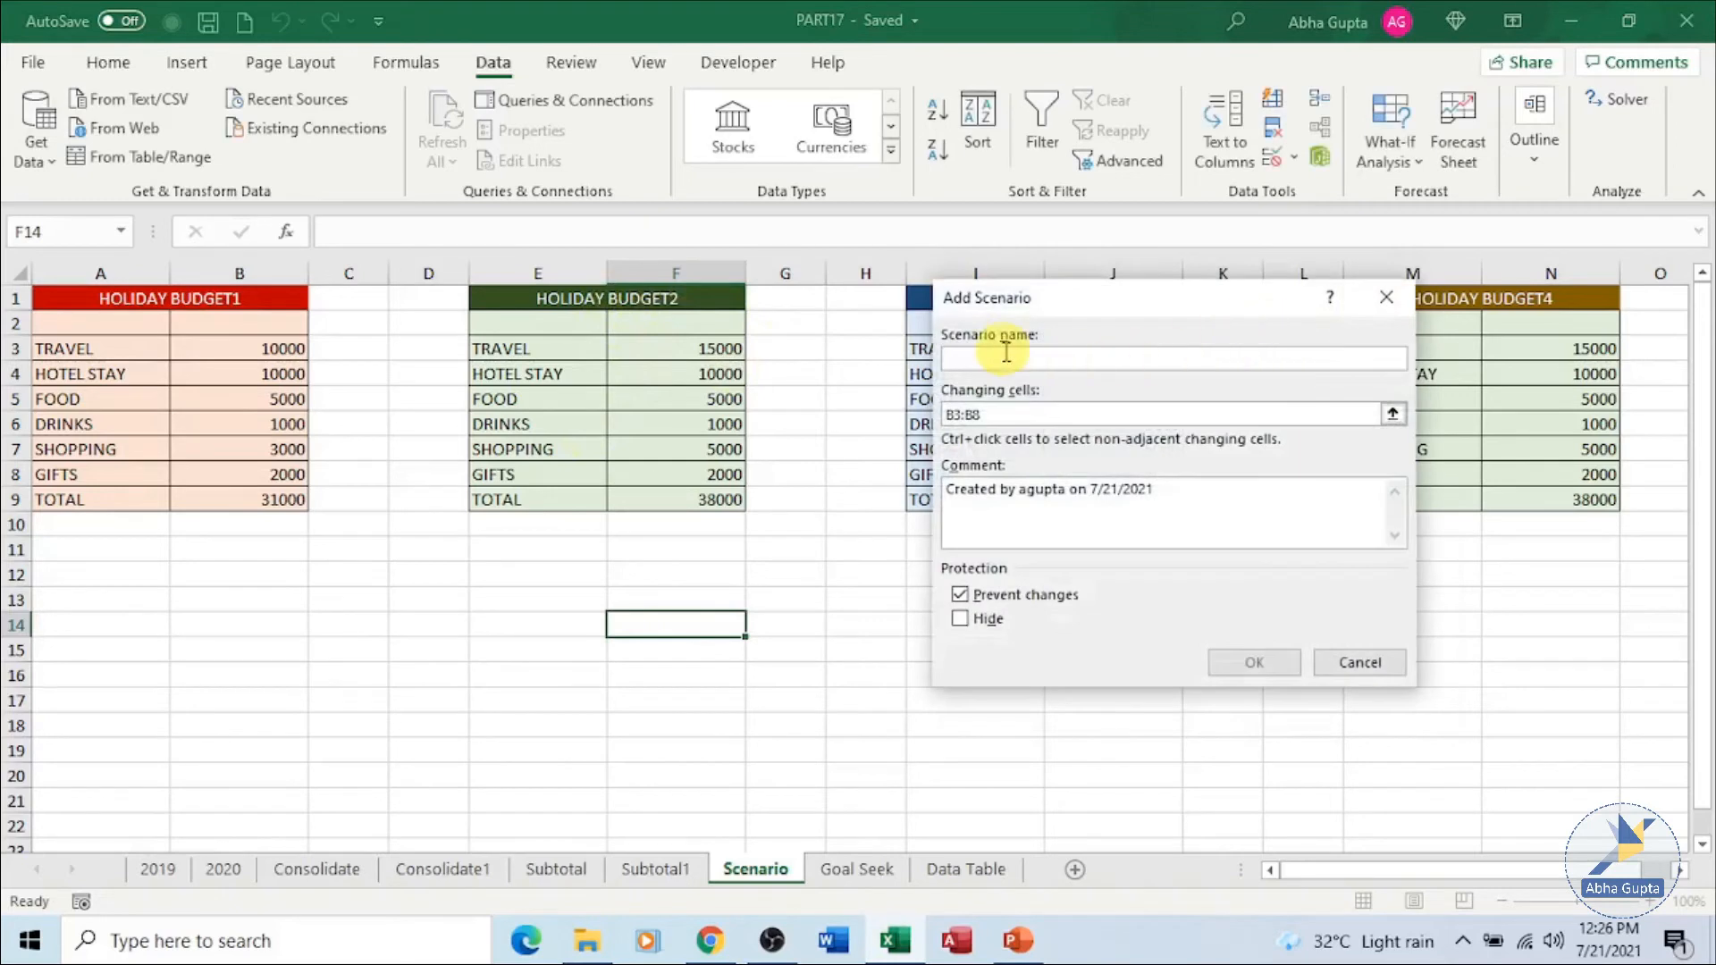
{"action": "type", "text": "budget2"}
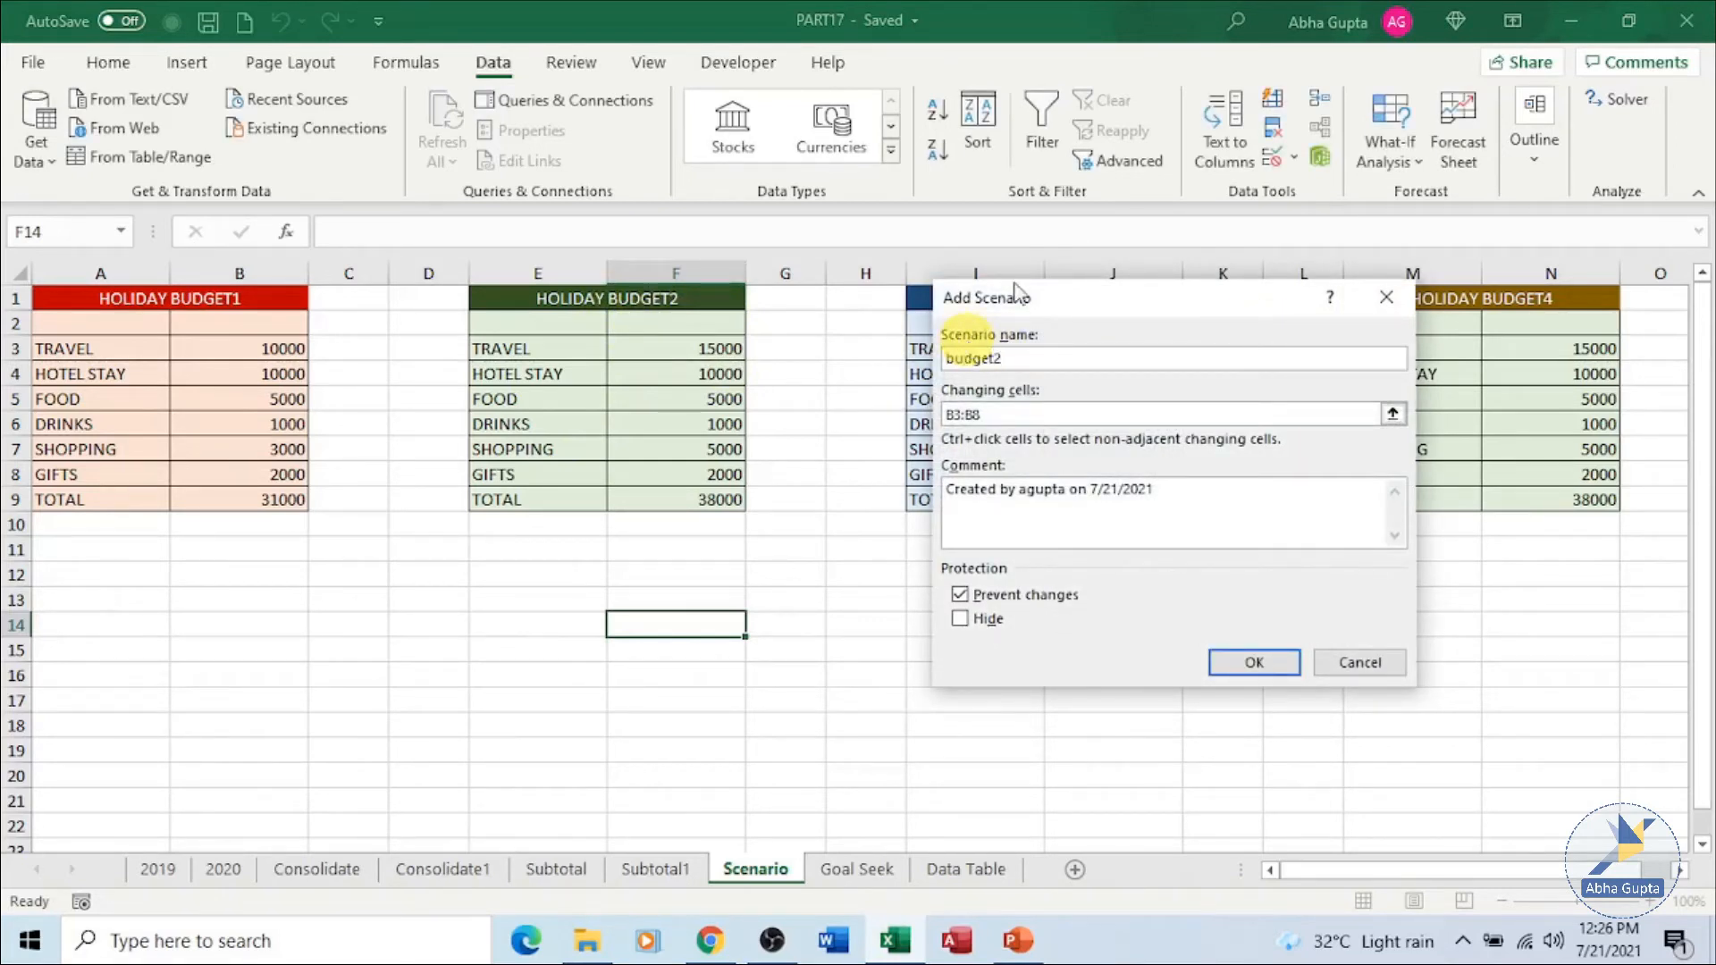
{"action": "left_click", "coordinate": [1392, 413]}
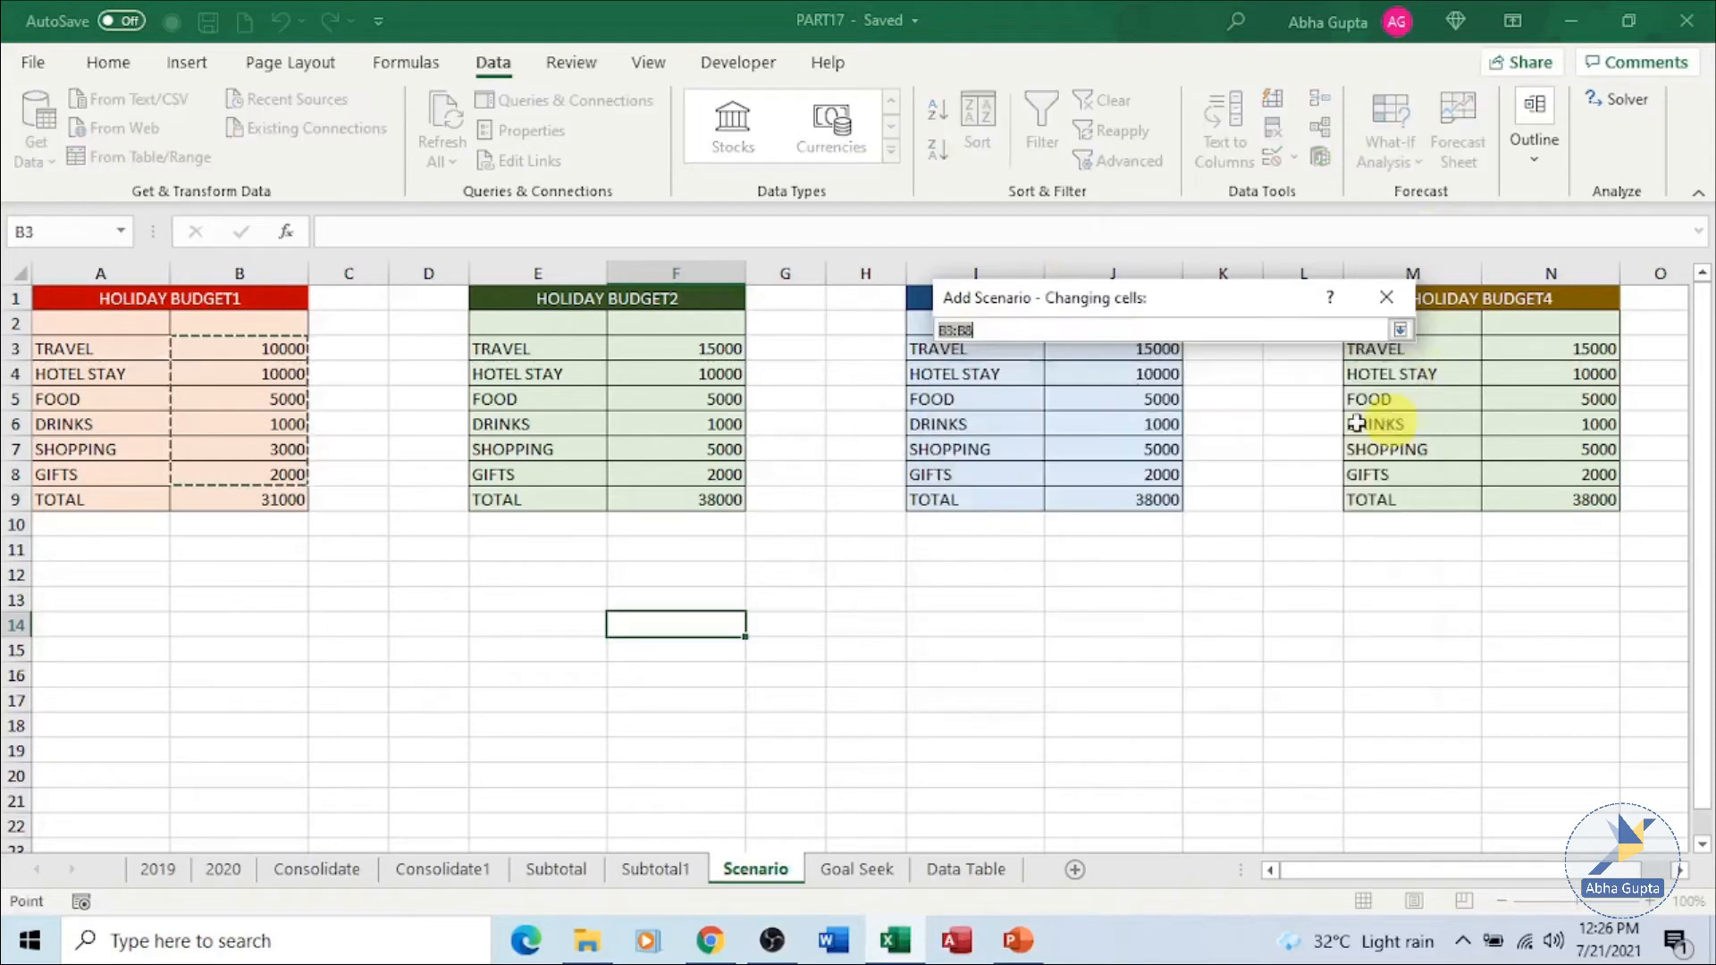
{"action": "left_click_drag", "start_coordinate": [628, 347], "coordinate": [647, 465]}
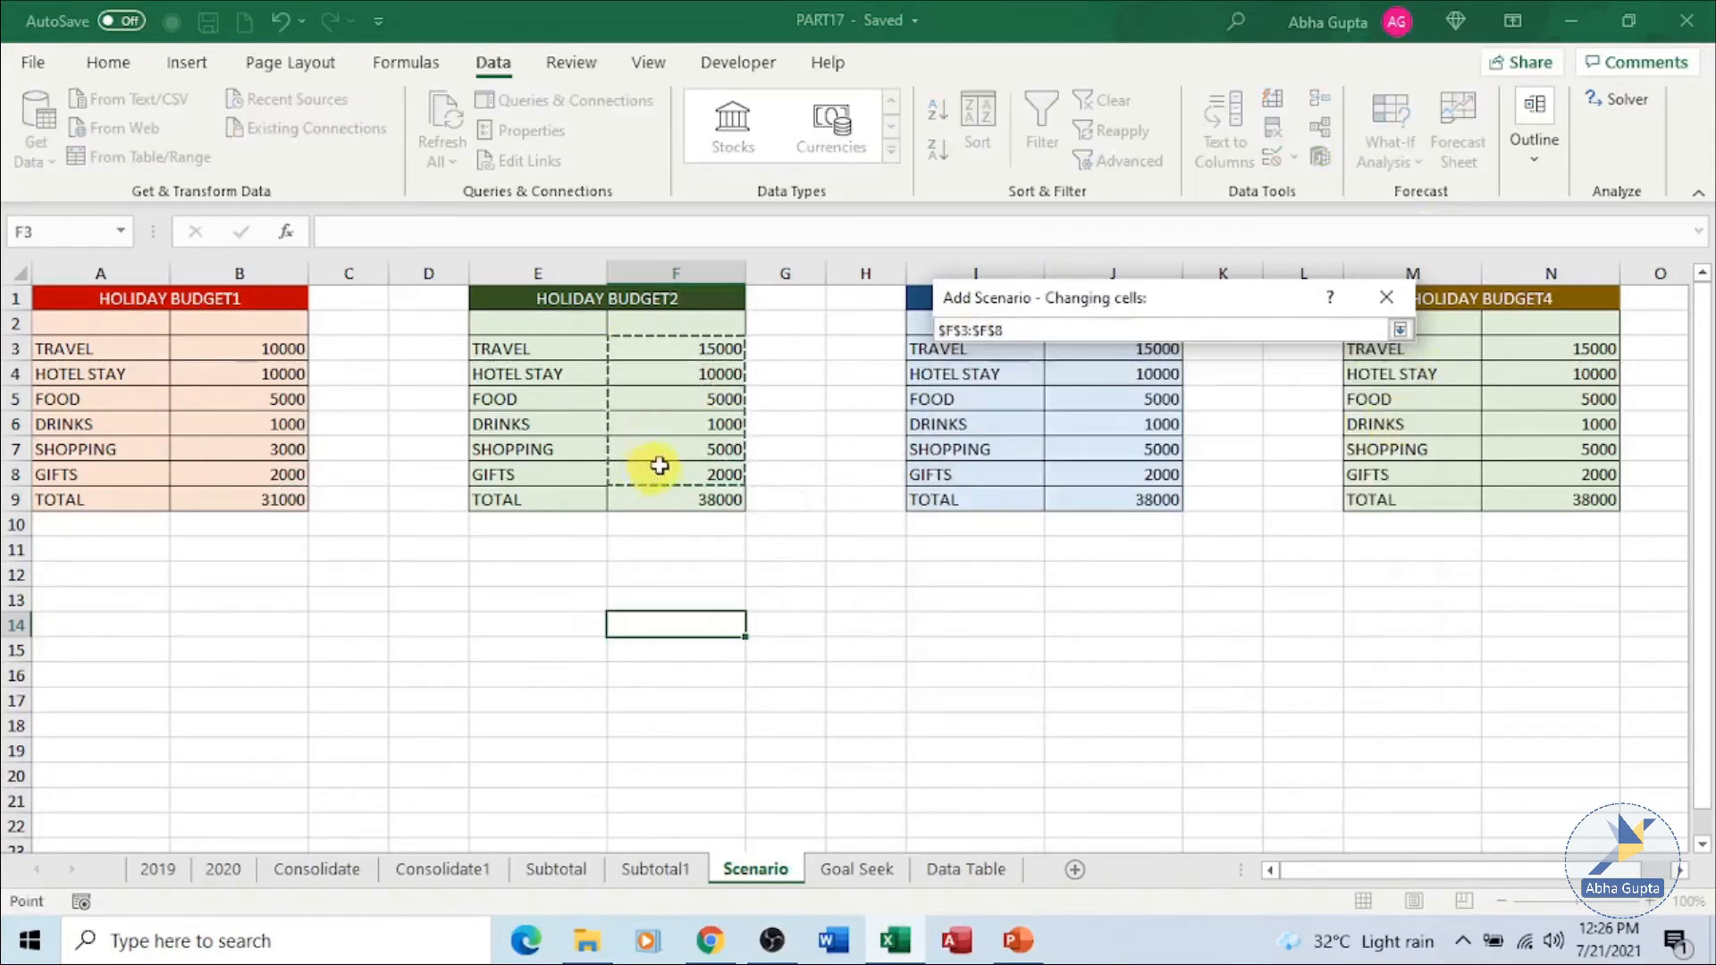
{"action": "left_click", "coordinate": [1399, 330]}
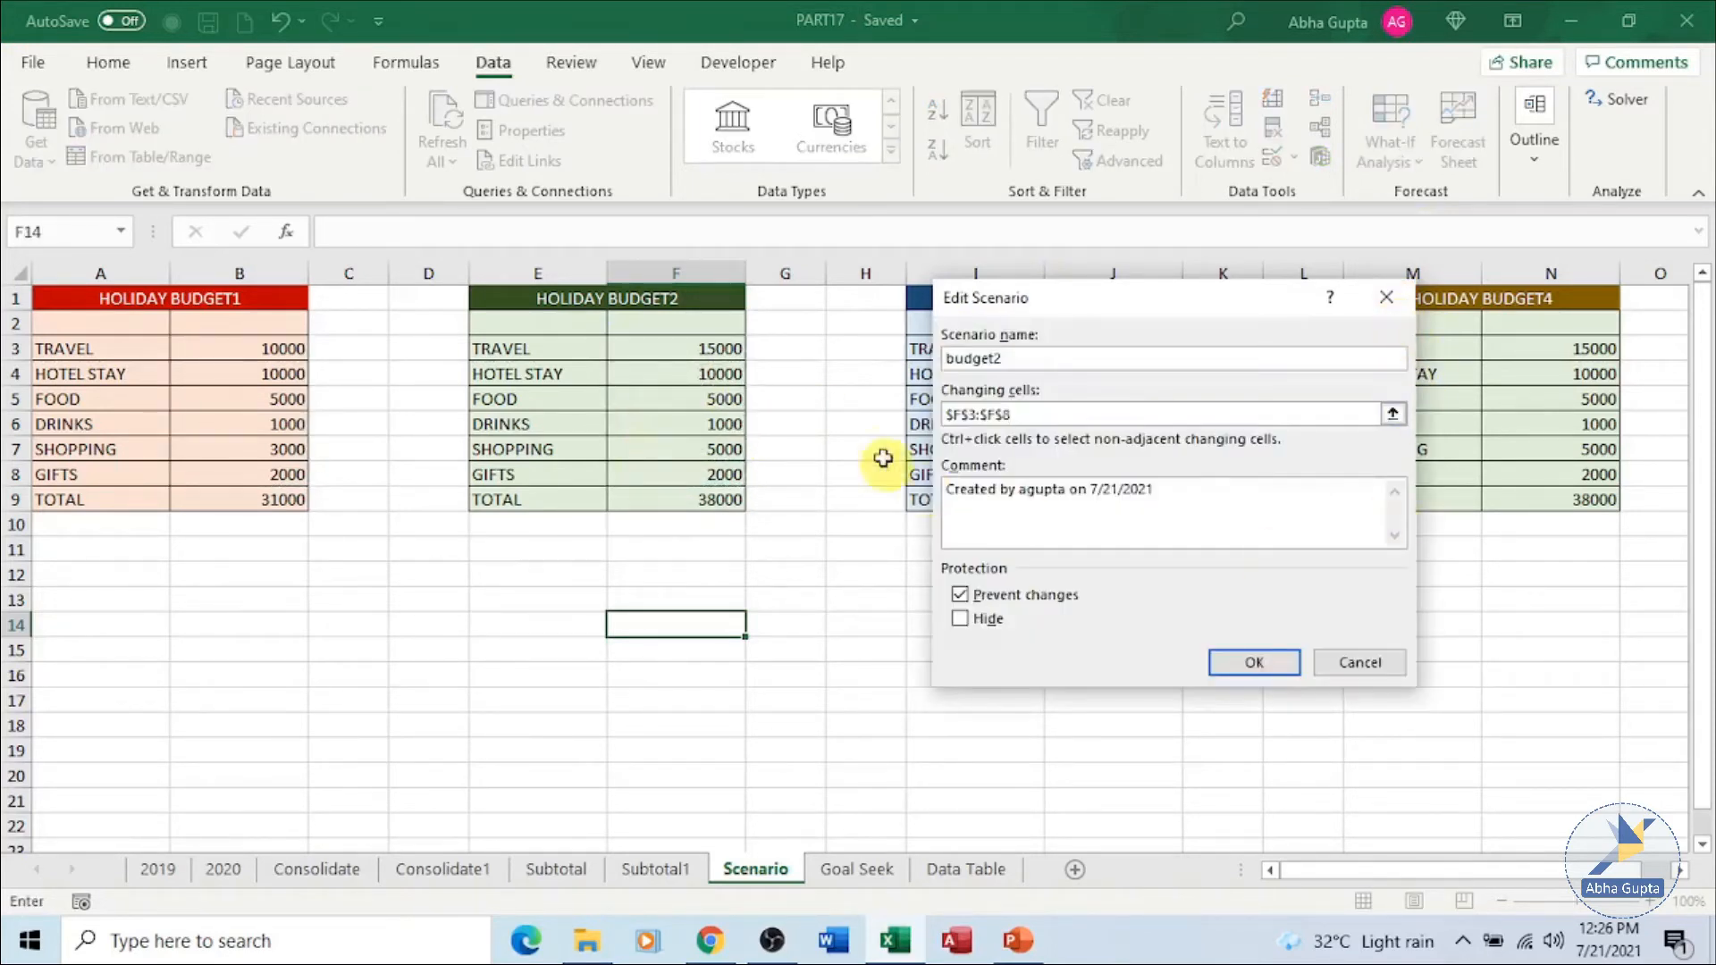
{"action": "left_click", "coordinate": [1229, 666]}
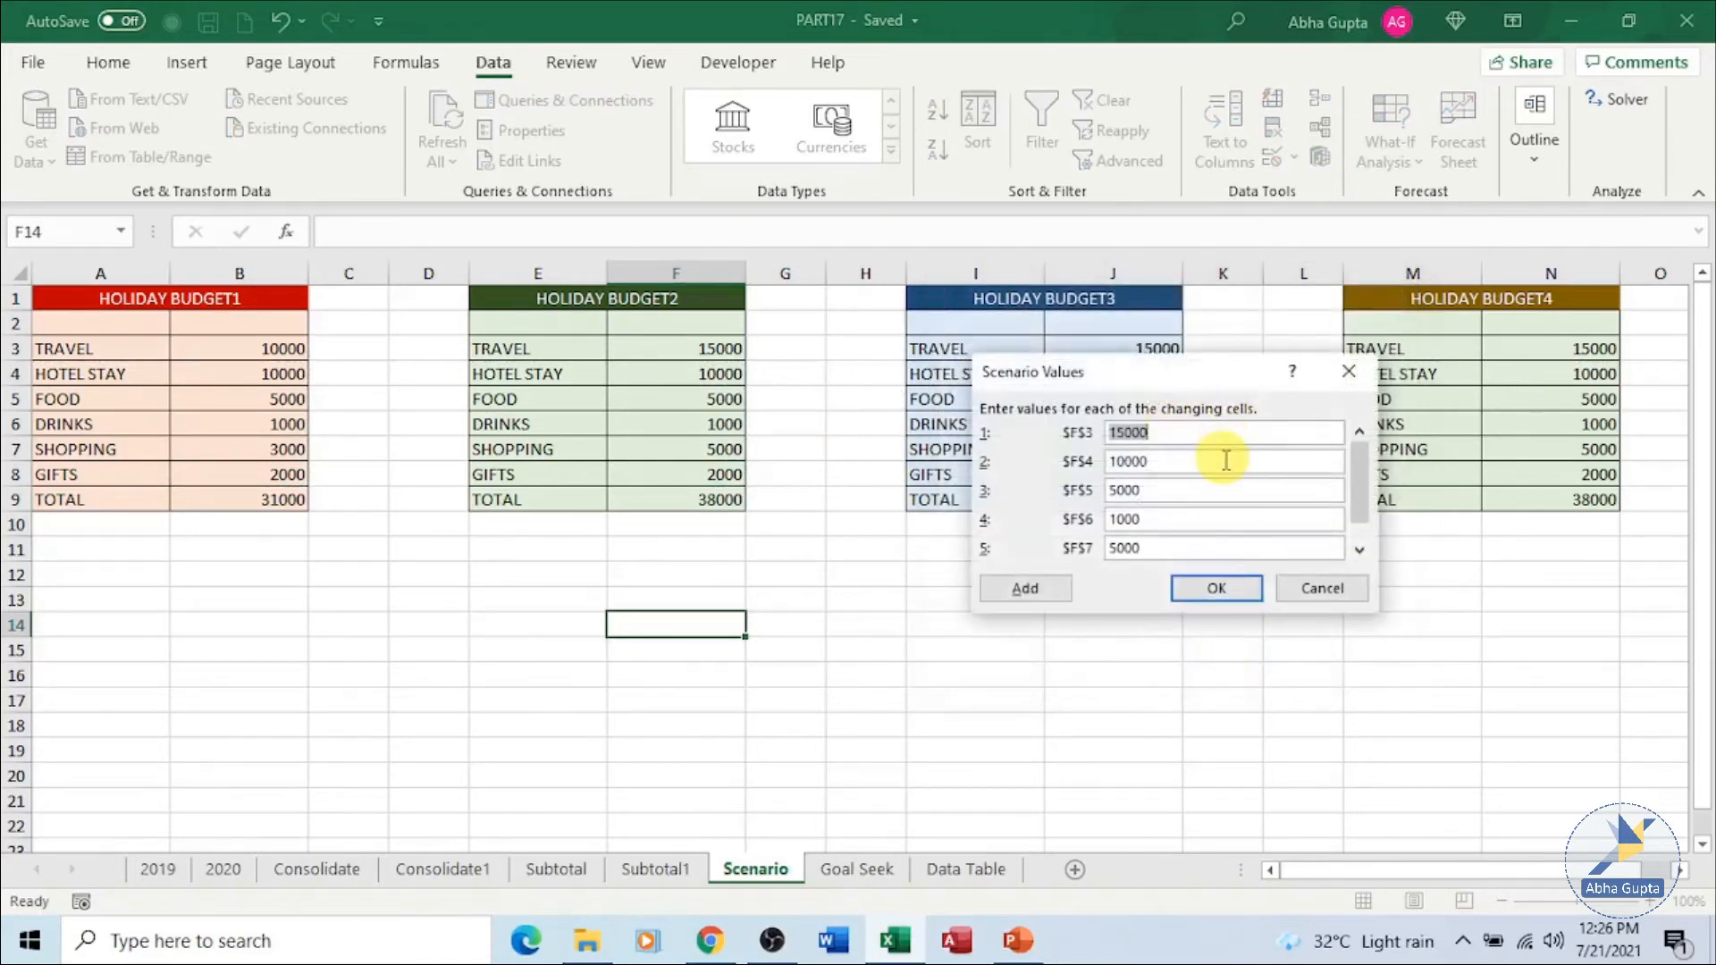
- Set the budget2 scenario values for F4 to 20000 and F8 to 2500, and show the scenario in the sheet
{"action": "left_click", "coordinate": [1225, 460]}
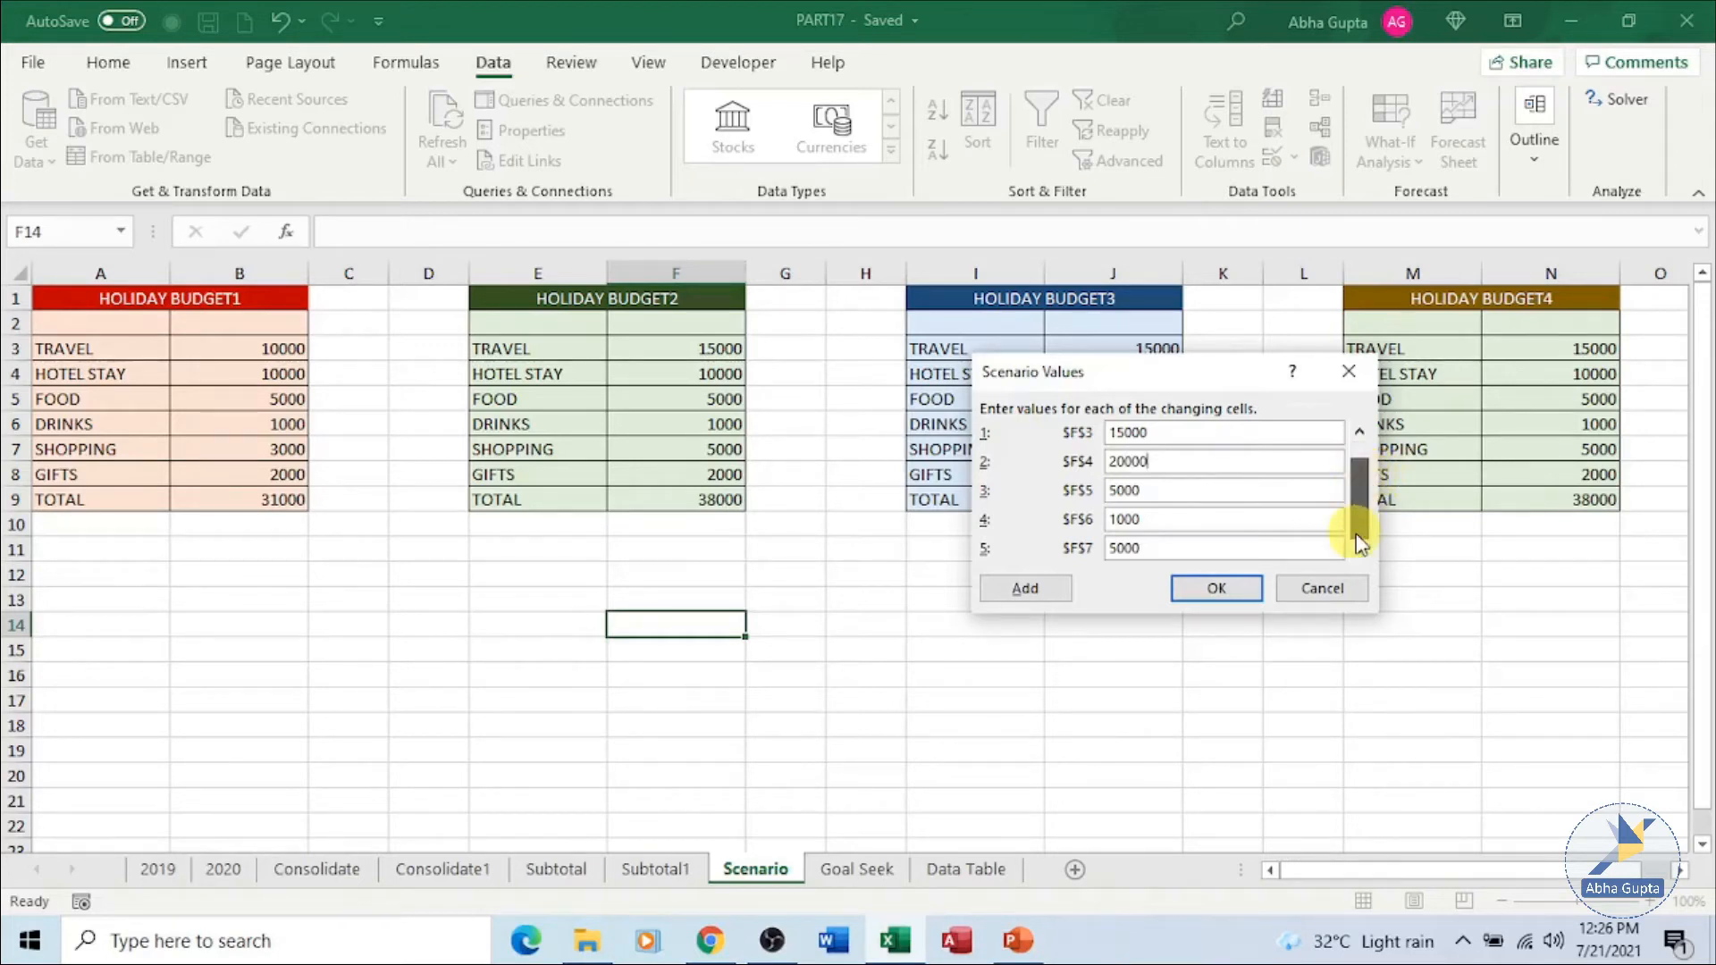
{"action": "scroll", "coordinate": [1356, 500], "scroll_direction": "down", "scroll_amount": 1}
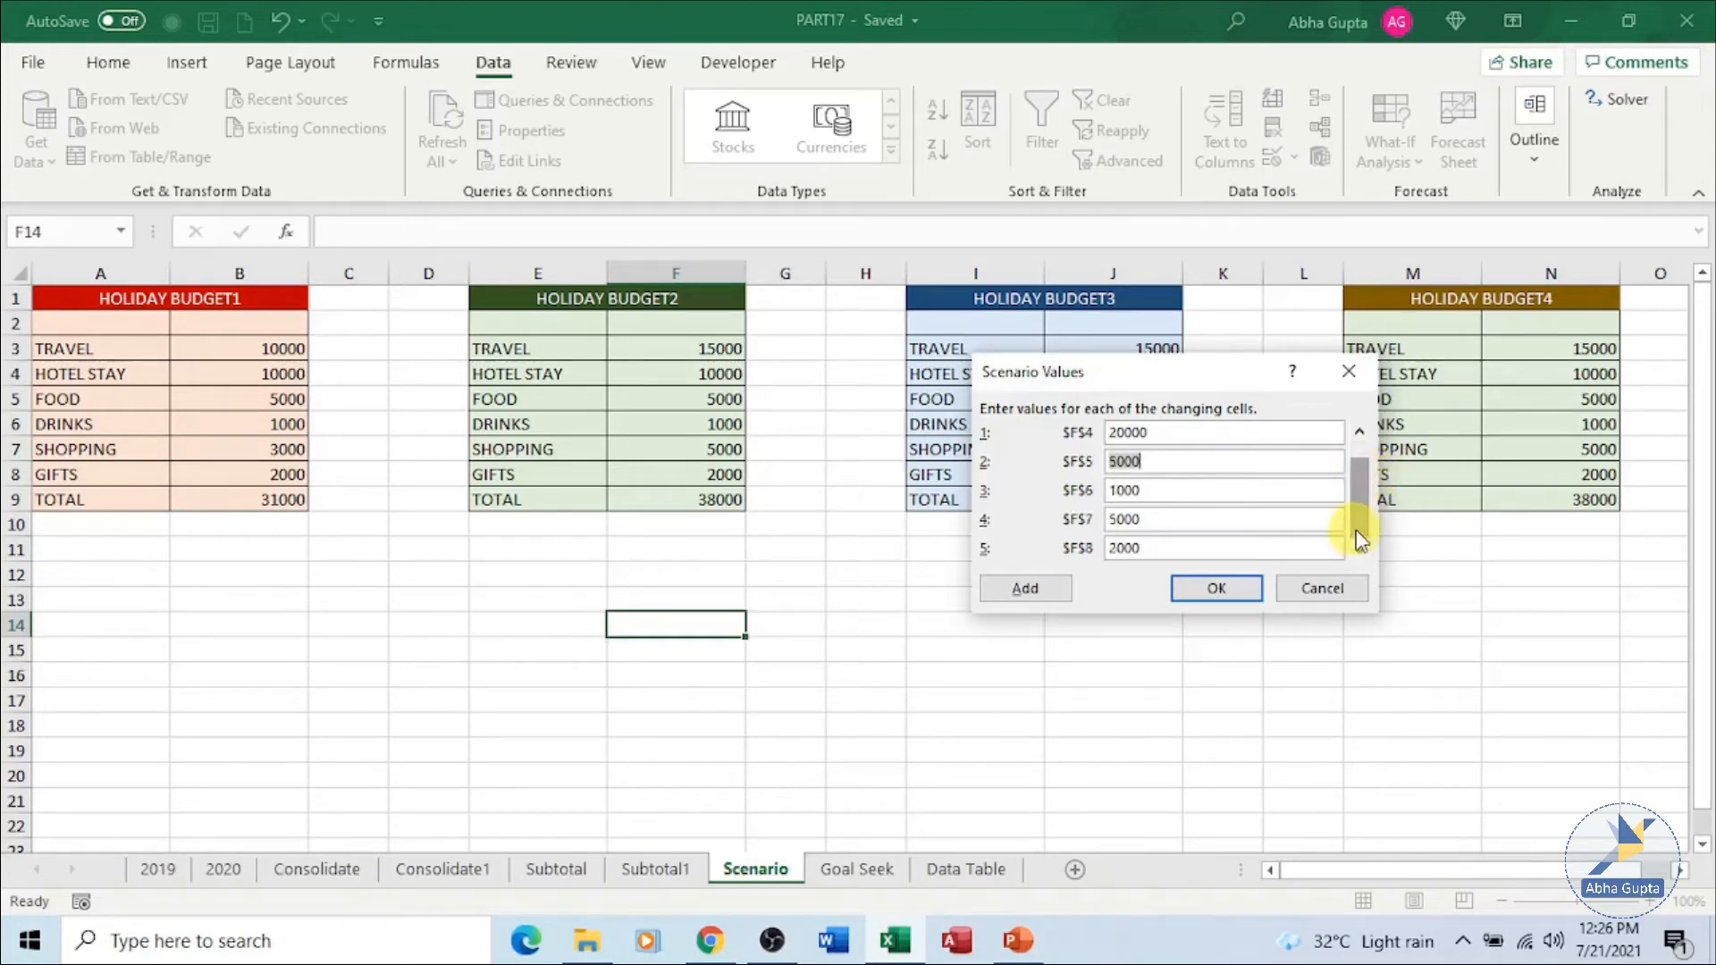
{"action": "left_click", "coordinate": [1201, 545]}
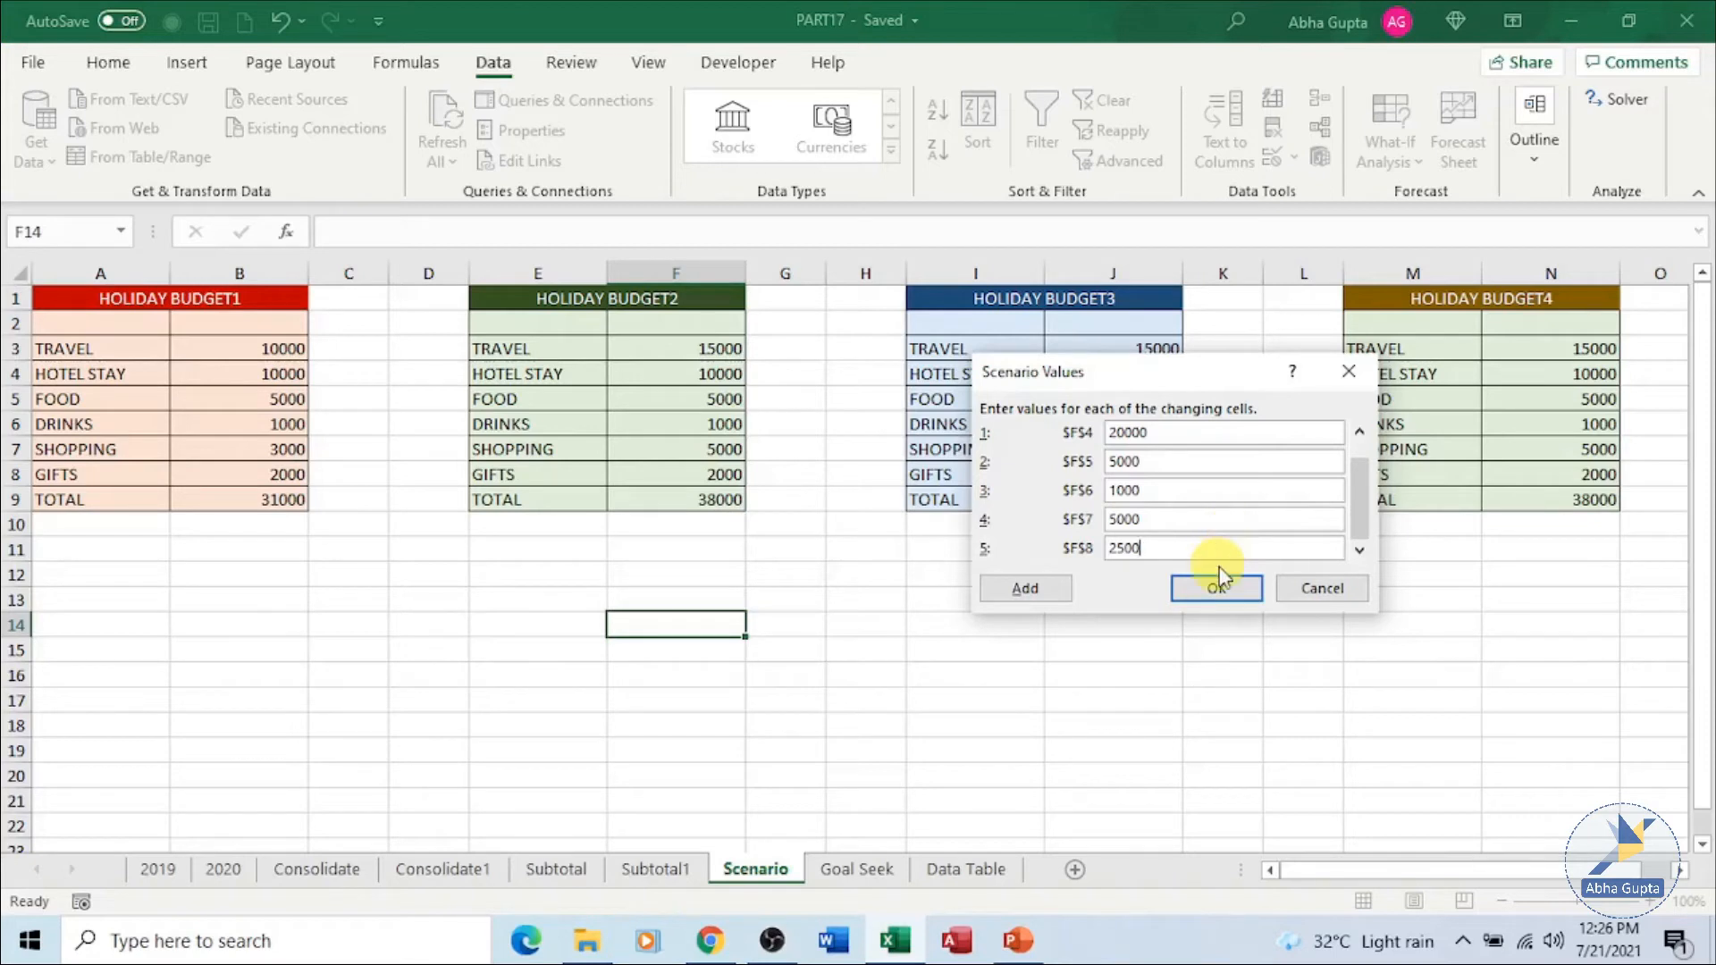
{"action": "left_click", "coordinate": [1219, 589]}
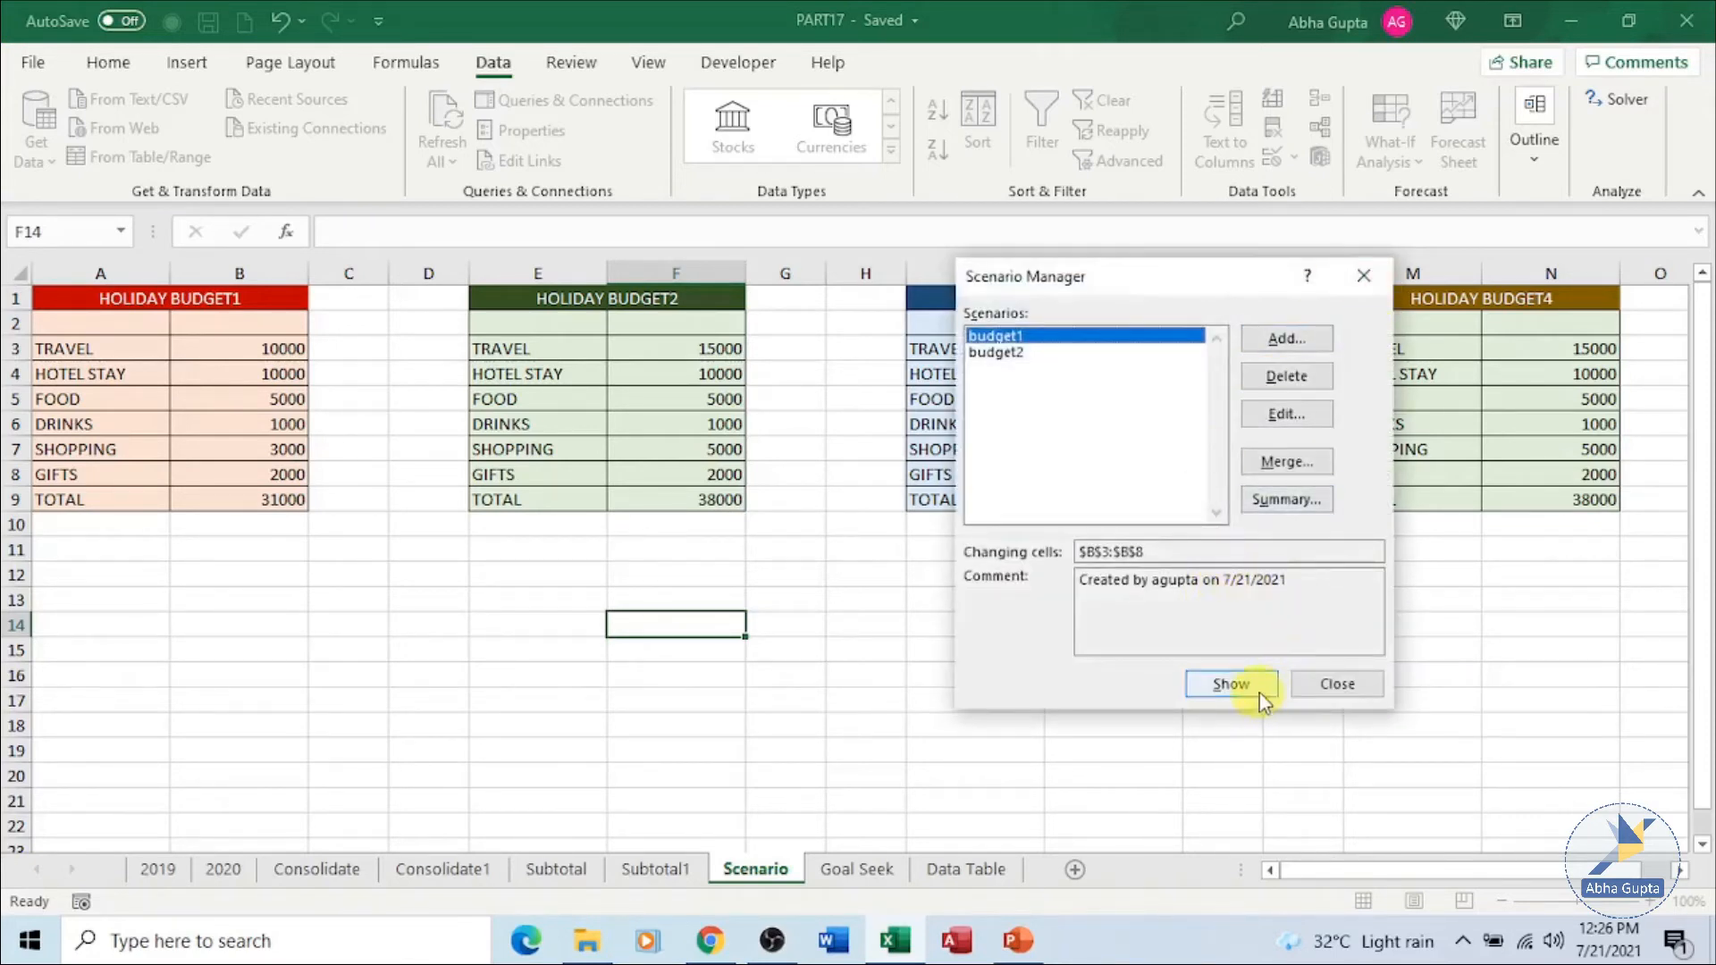
{"action": "left_click", "coordinate": [1106, 351]}
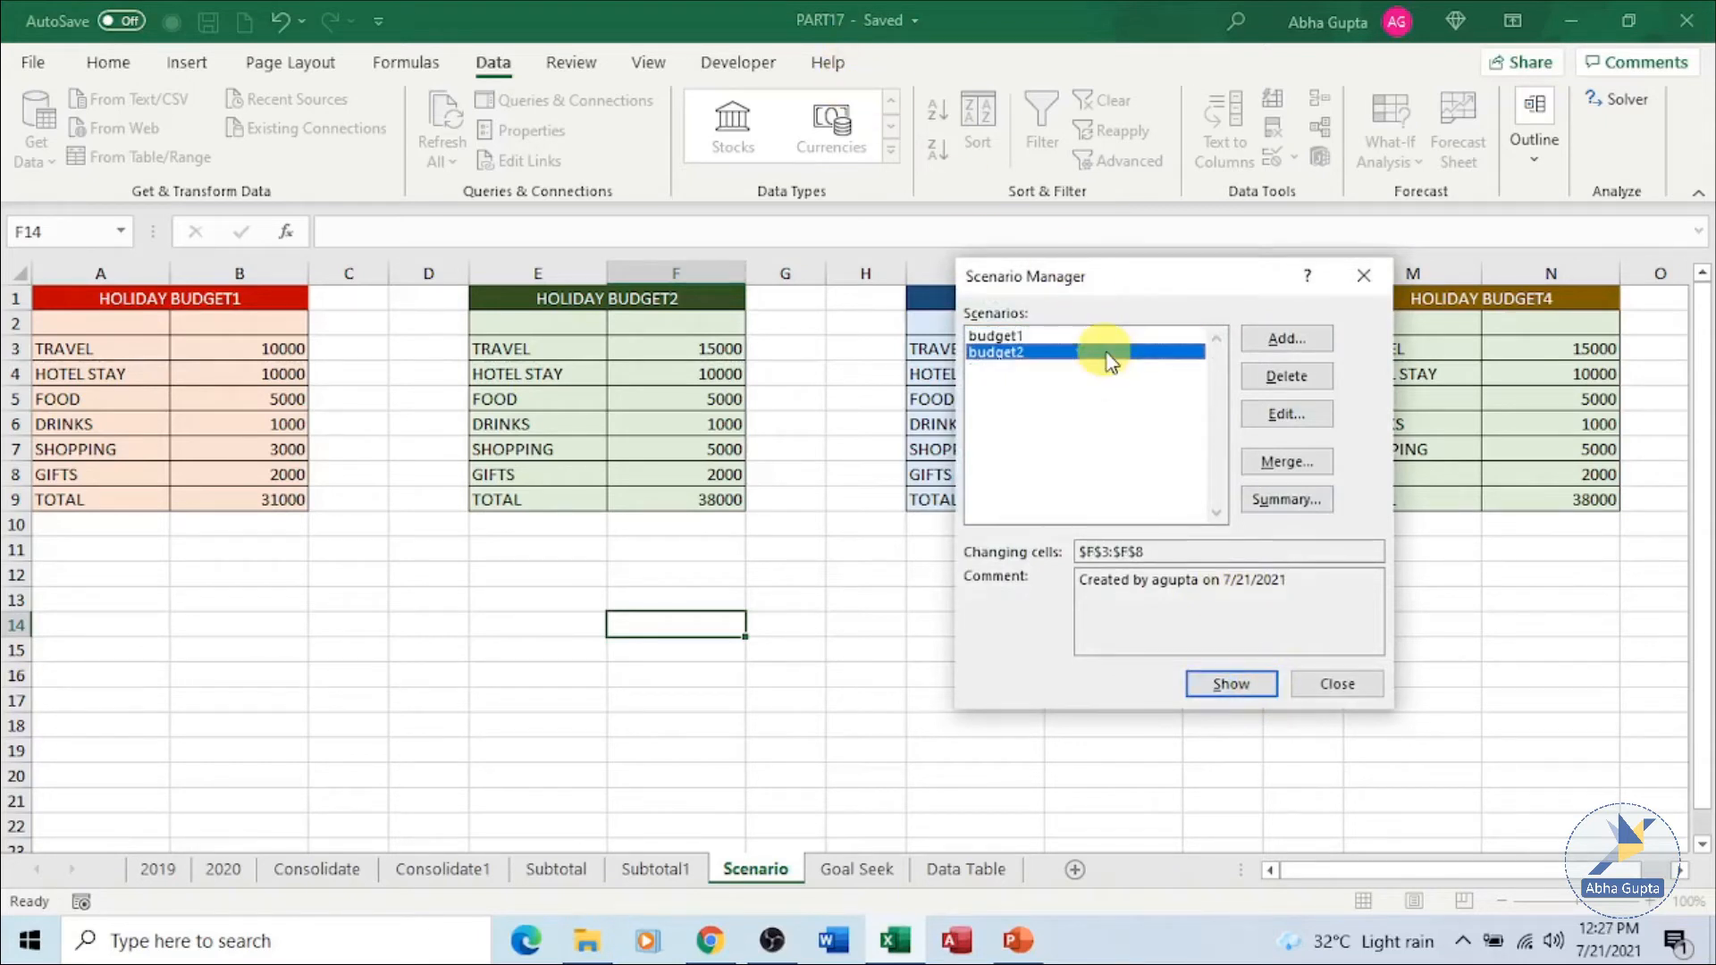
{"action": "left_click", "coordinate": [1268, 693]}
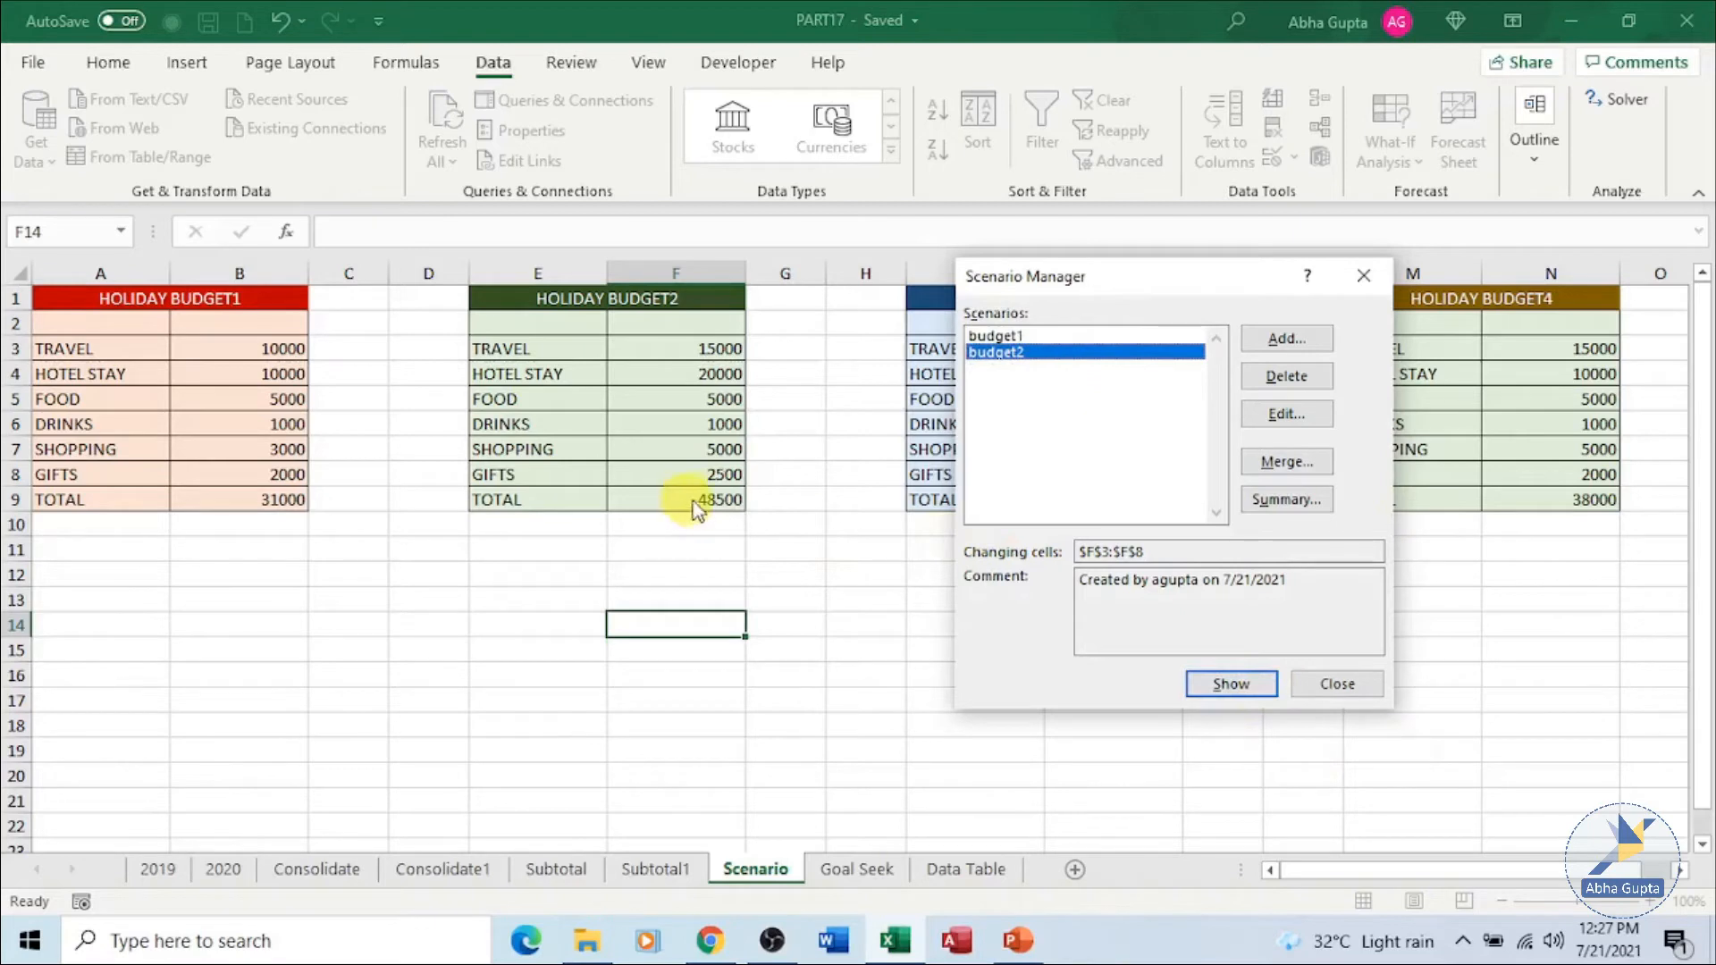
{"action": "left_click", "coordinate": [1364, 276]}
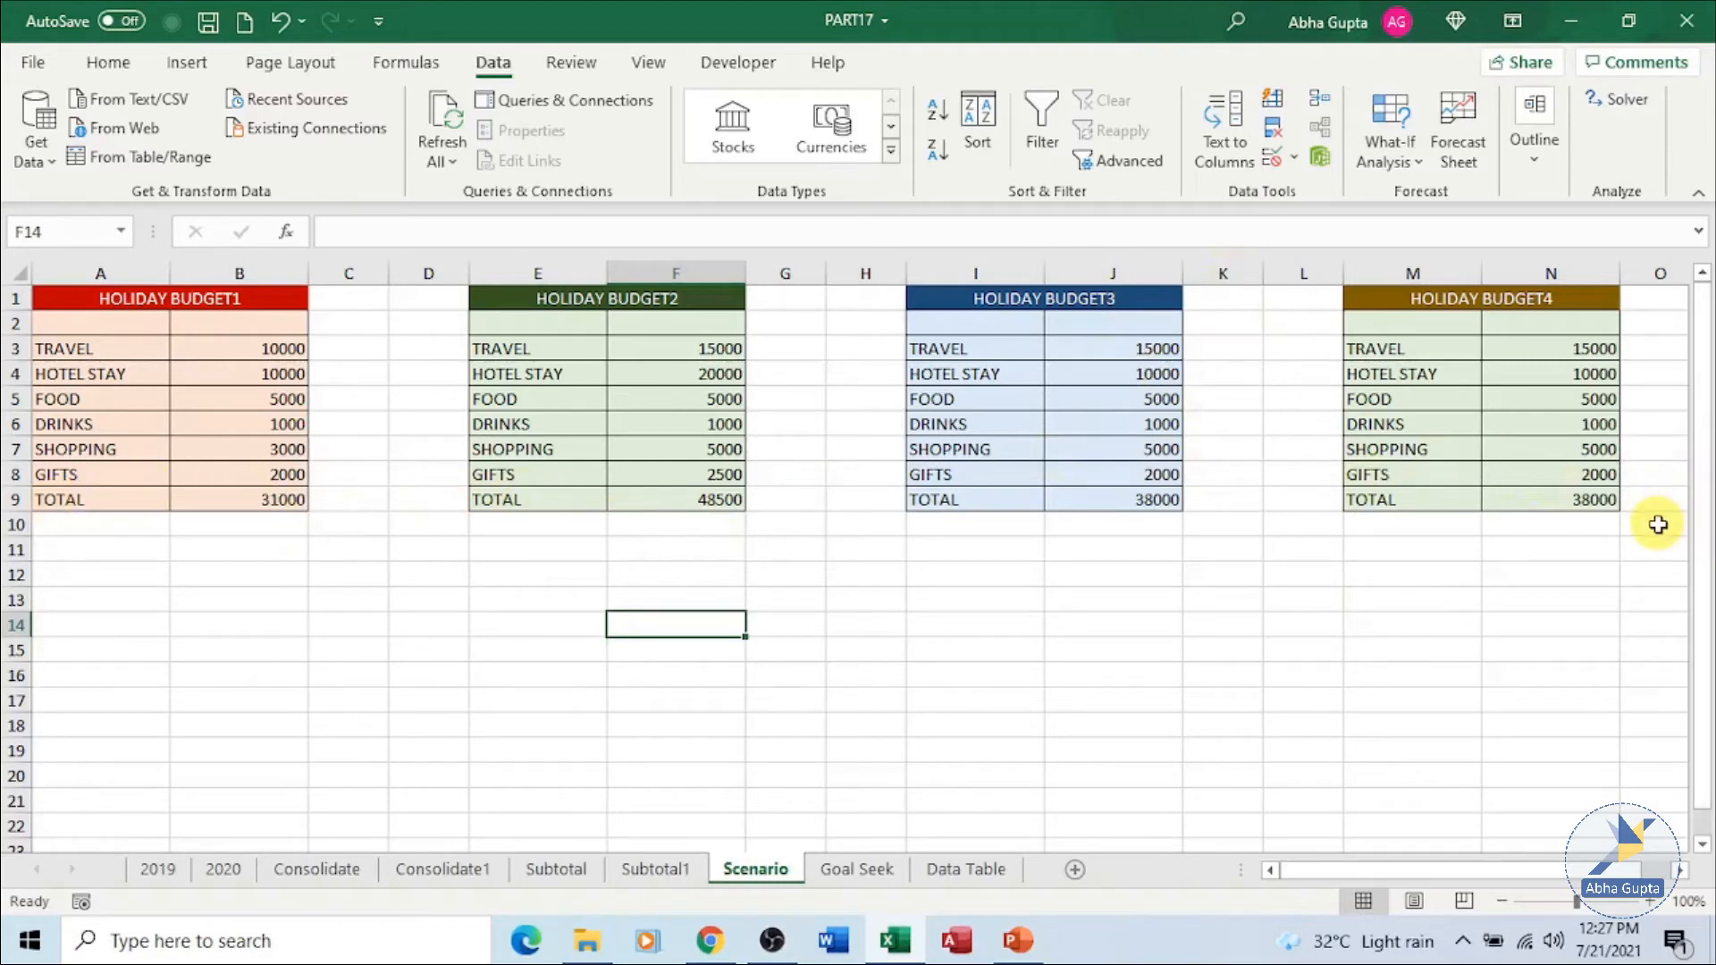
- Review the budget2 scenario's edit settings and the Scenario Summary report options without changing them
{"action": "left_click", "coordinate": [1390, 154]}
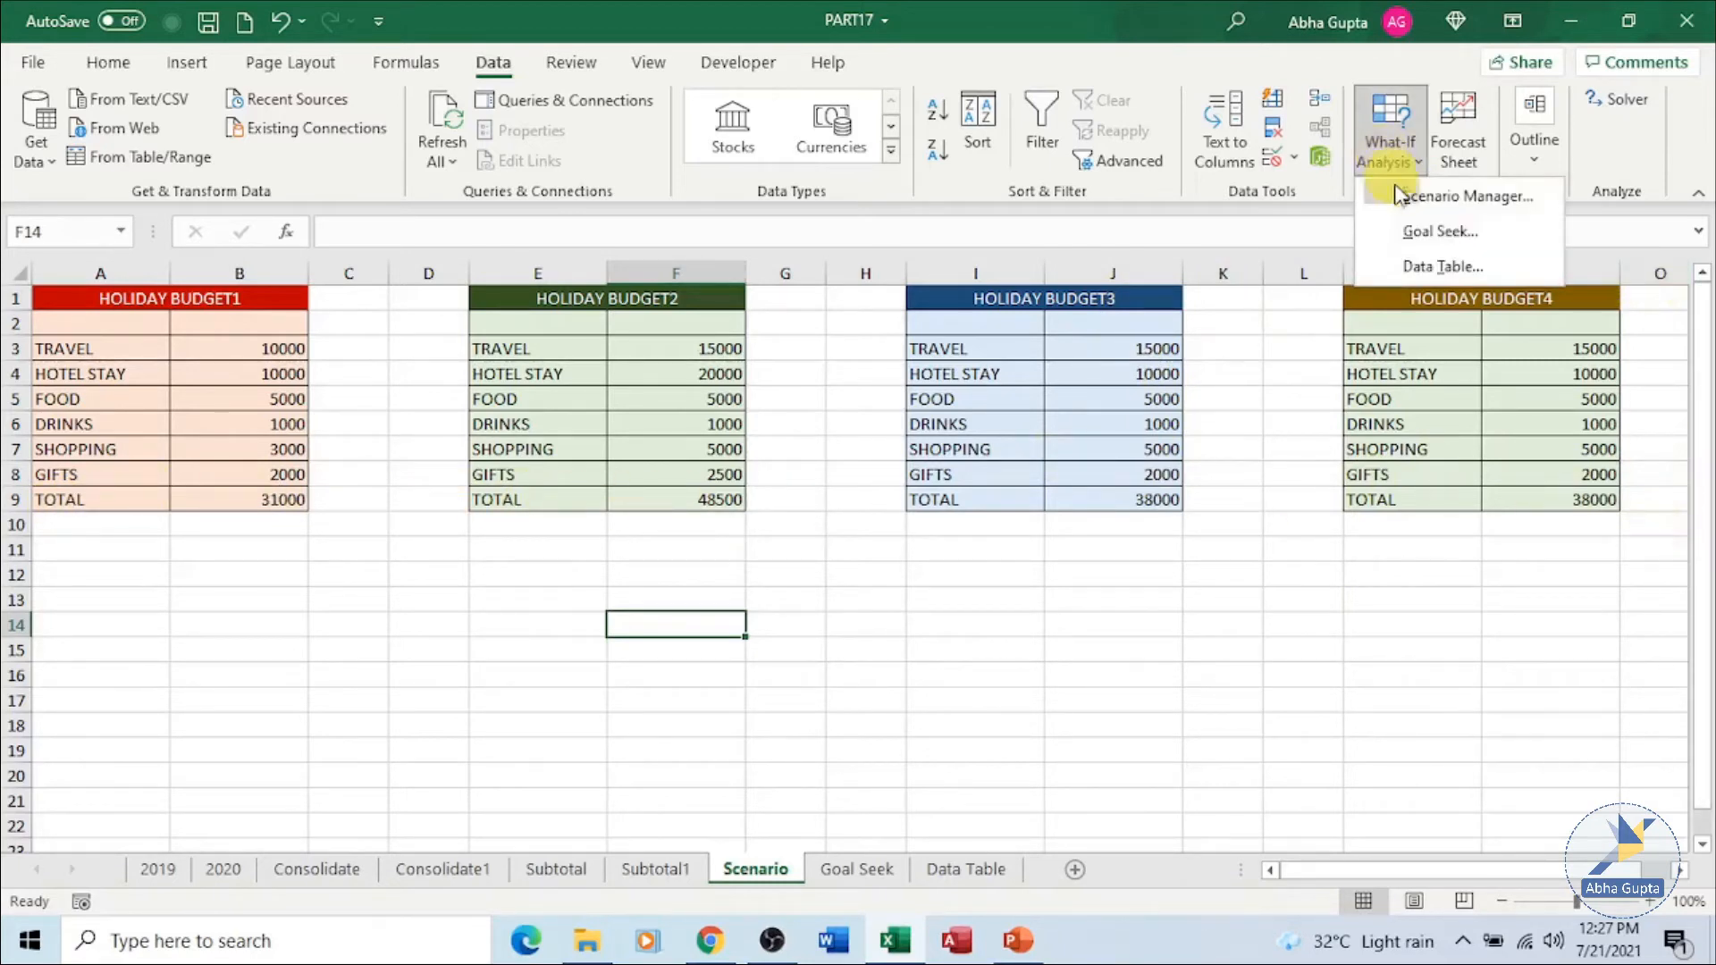
{"action": "left_click", "coordinate": [1398, 195]}
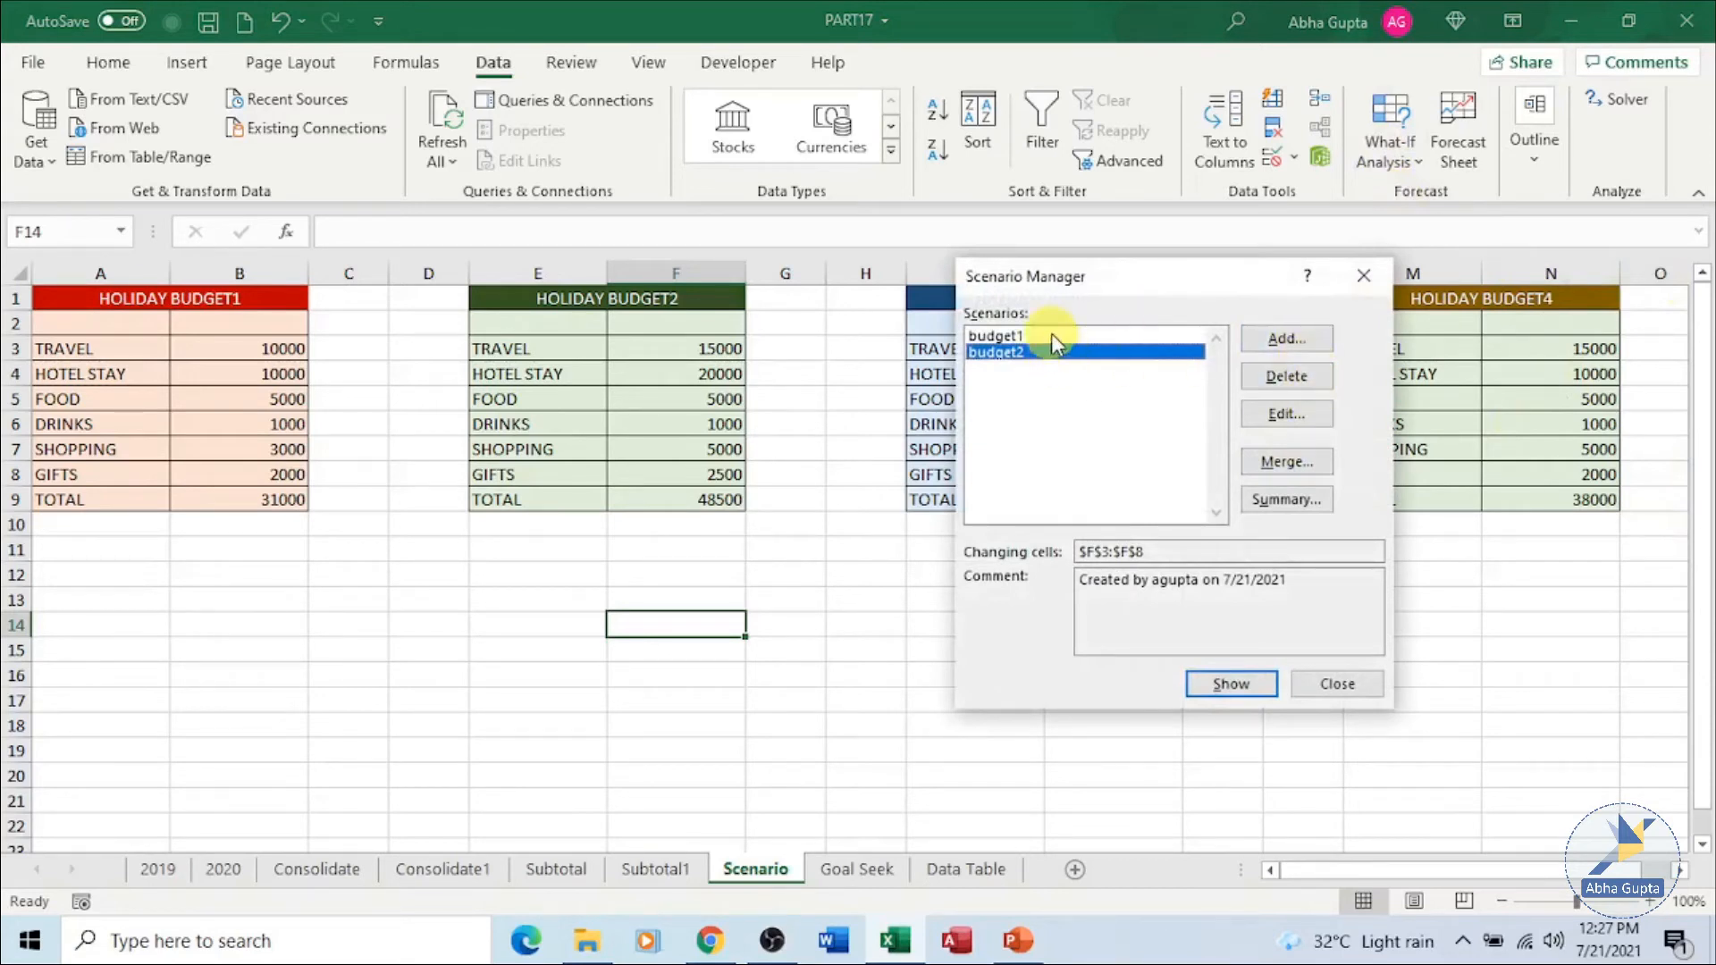
{"action": "left_click", "coordinate": [1316, 427]}
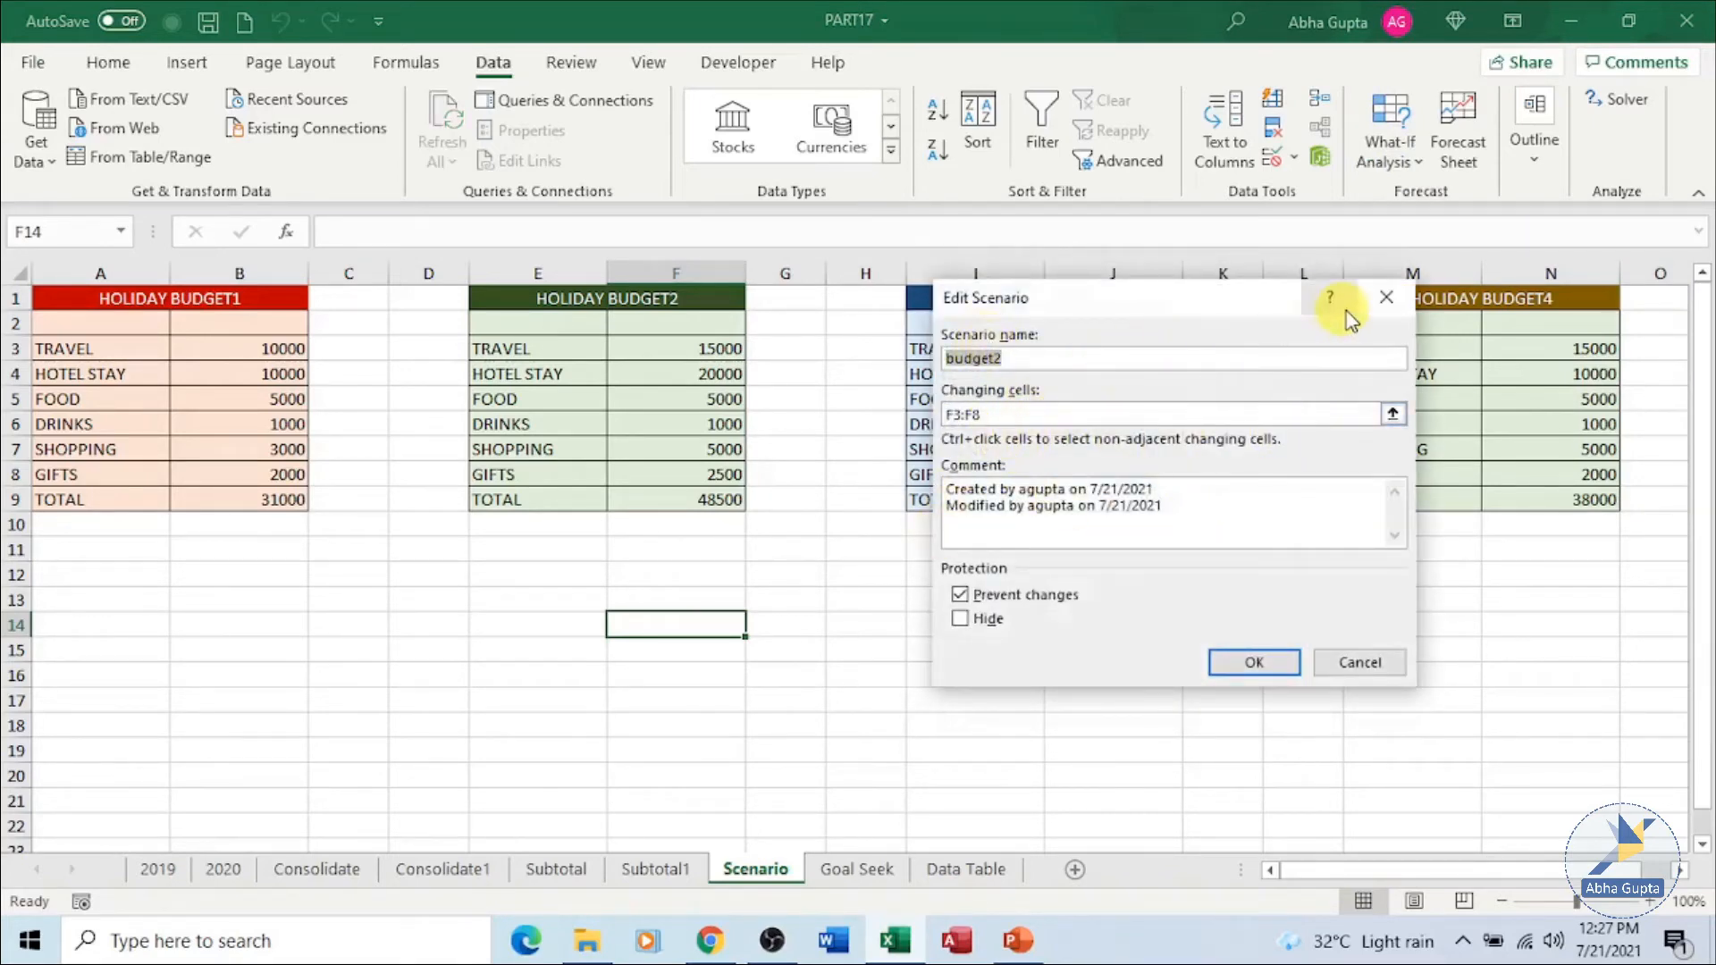
{"action": "left_click", "coordinate": [1386, 304]}
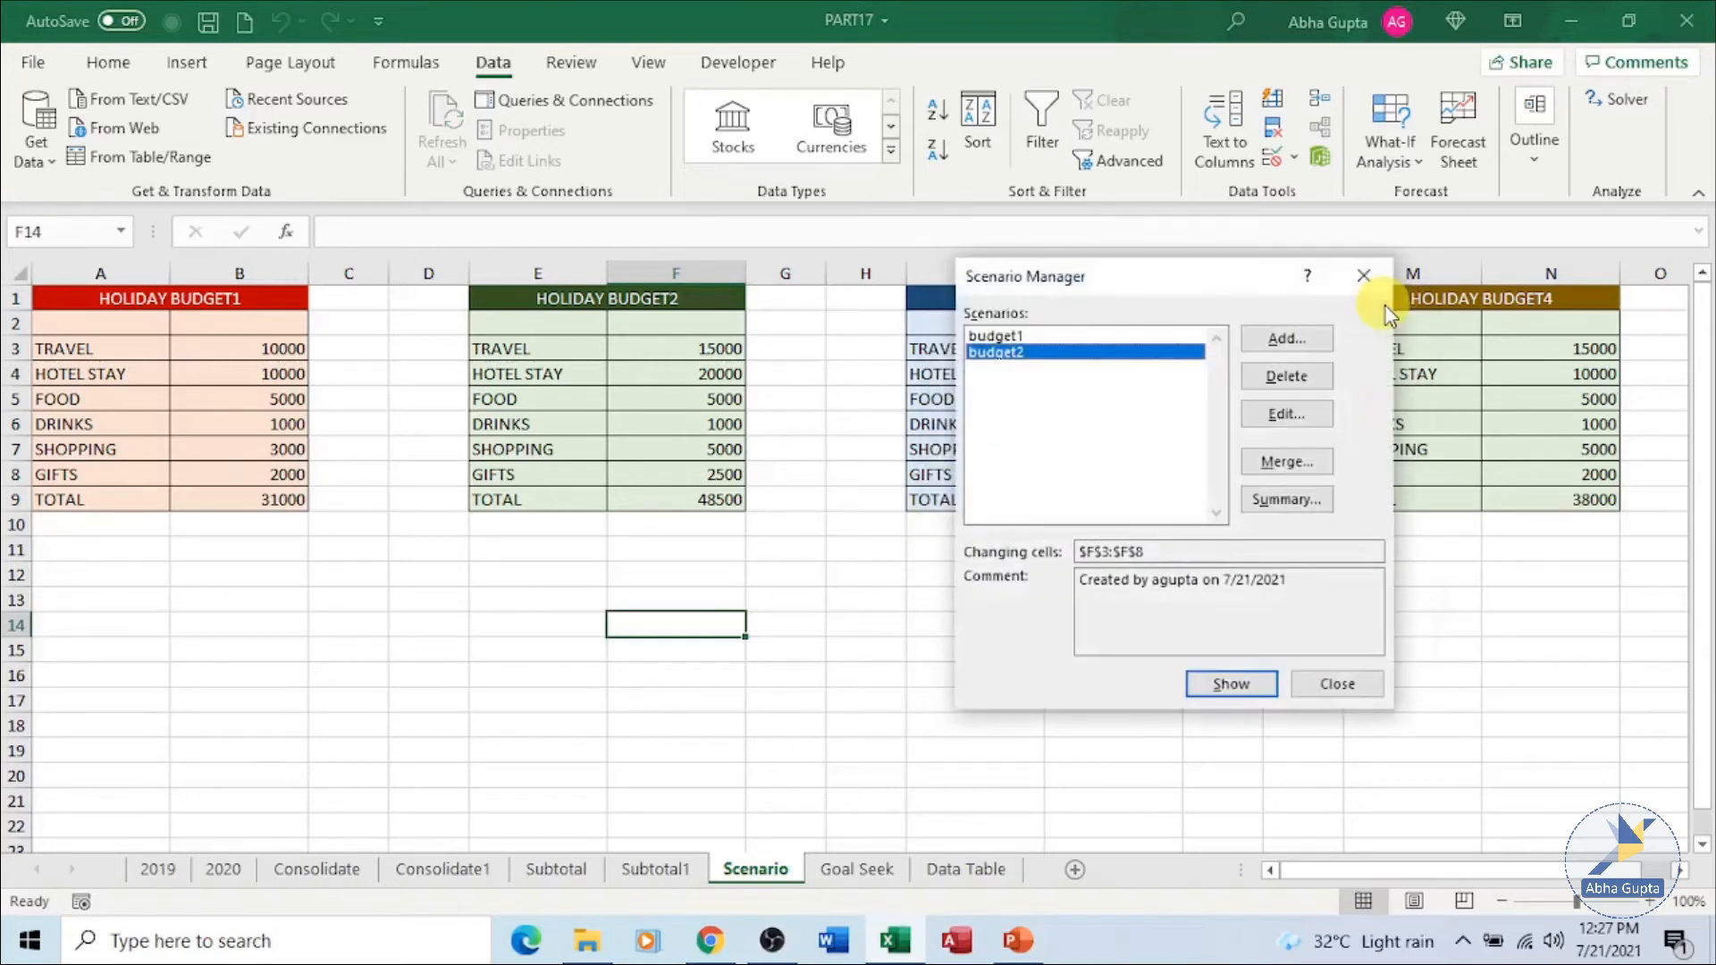
{"action": "left_click", "coordinate": [1321, 499]}
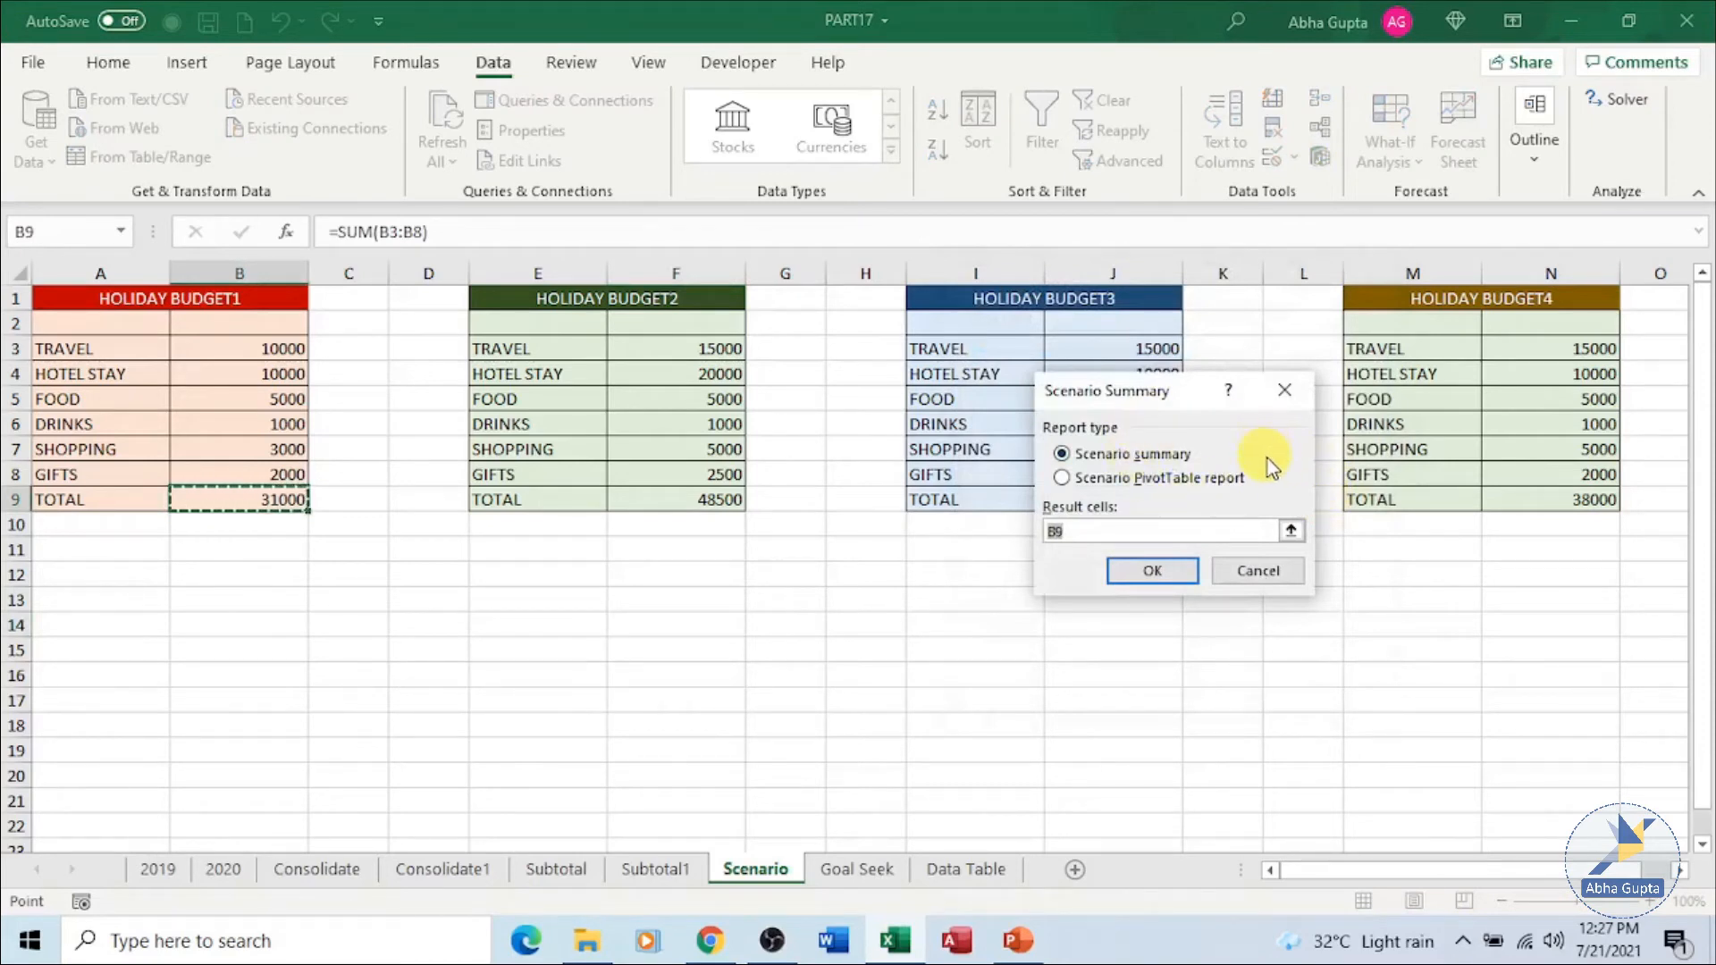
{"action": "left_click", "coordinate": [1285, 394]}
{"action": "left_click", "coordinate": [1335, 684]}
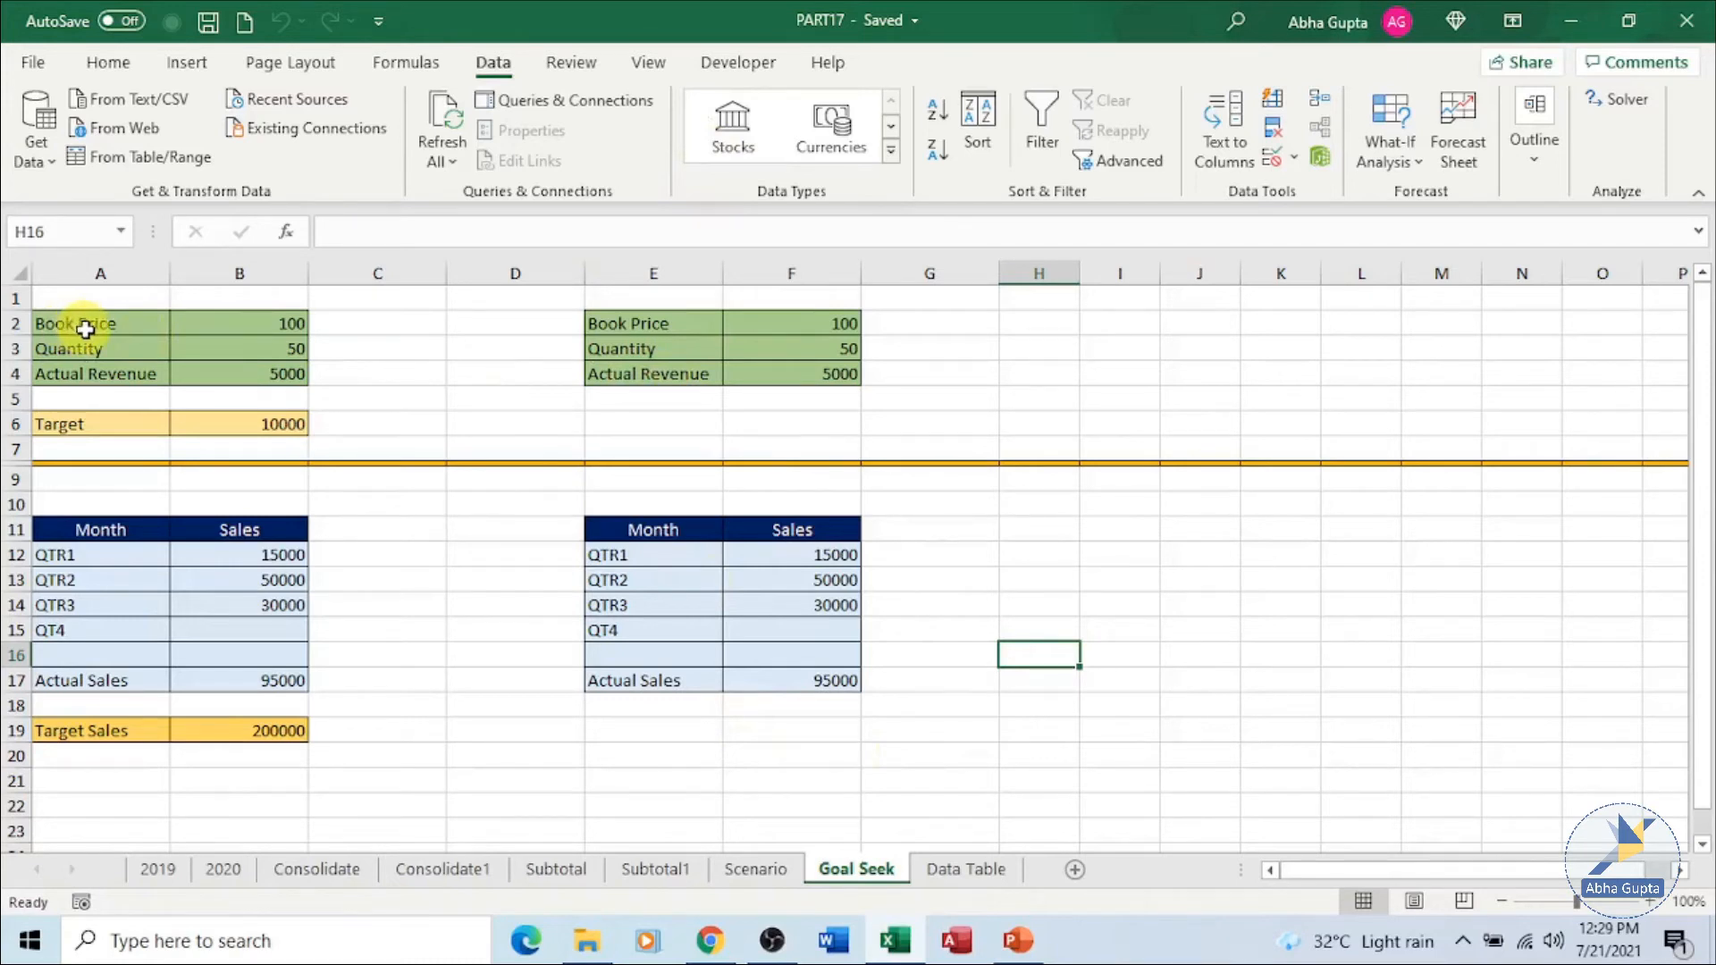
- Start a Goal Seek on the second book price table, with its Actual Revenue cell F4 as the set cell
{"action": "left_click", "coordinate": [287, 371]}
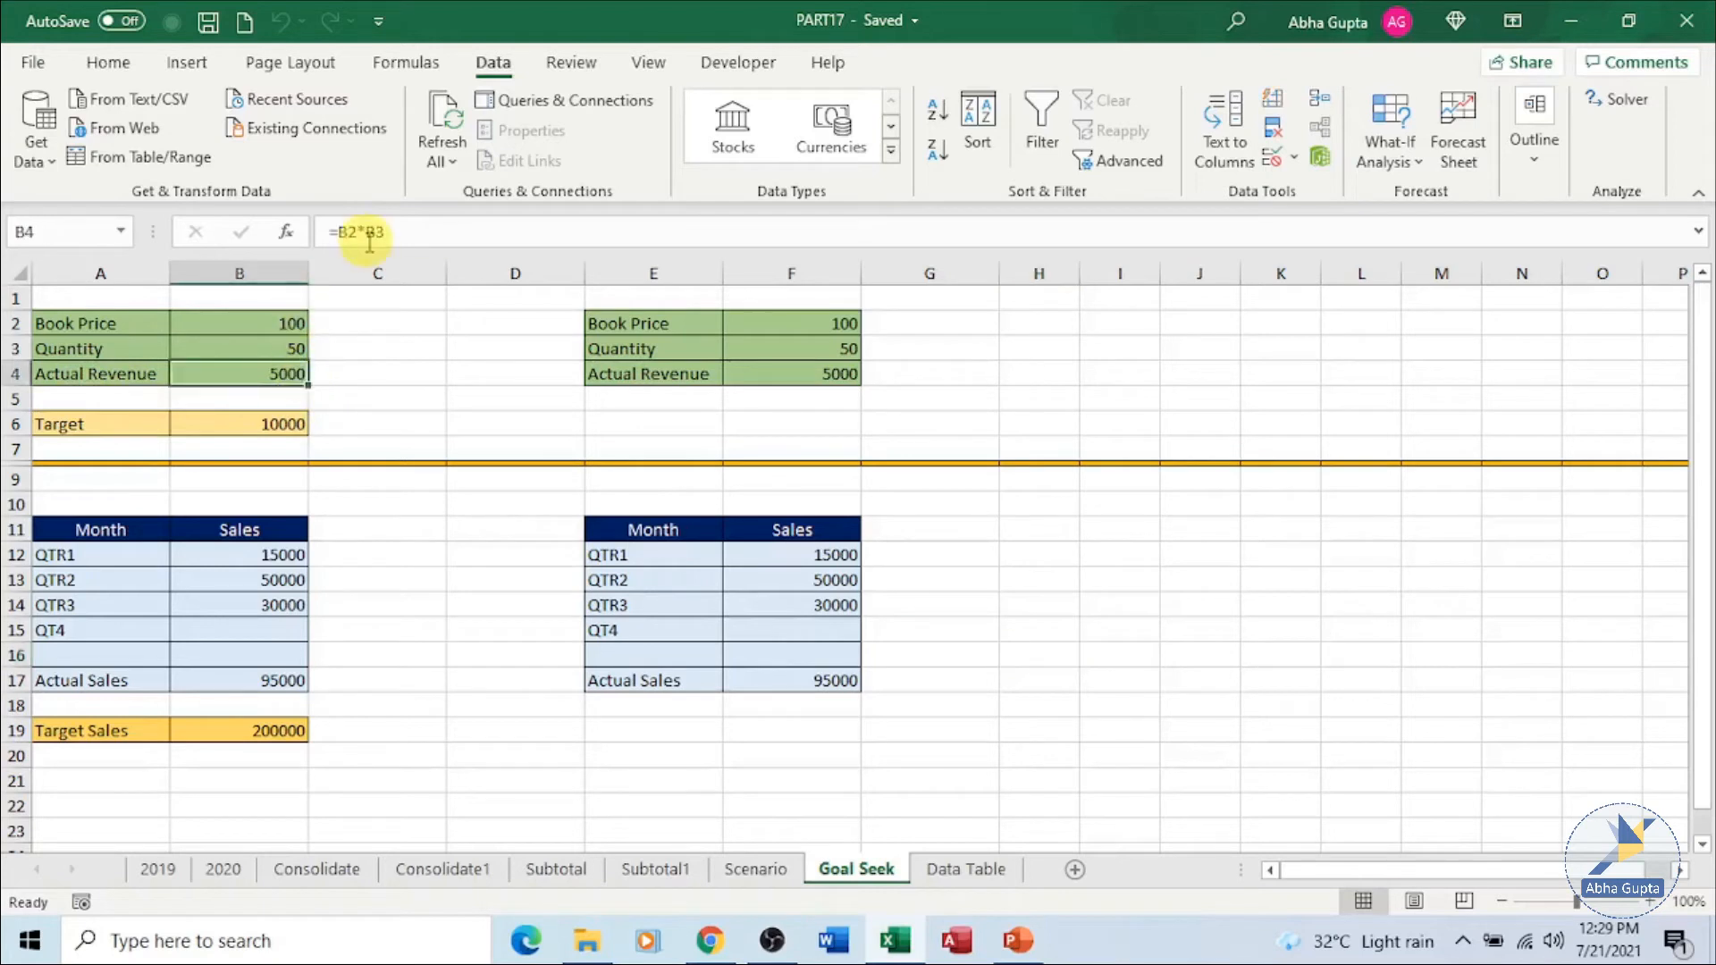
{"action": "left_click", "coordinate": [266, 428]}
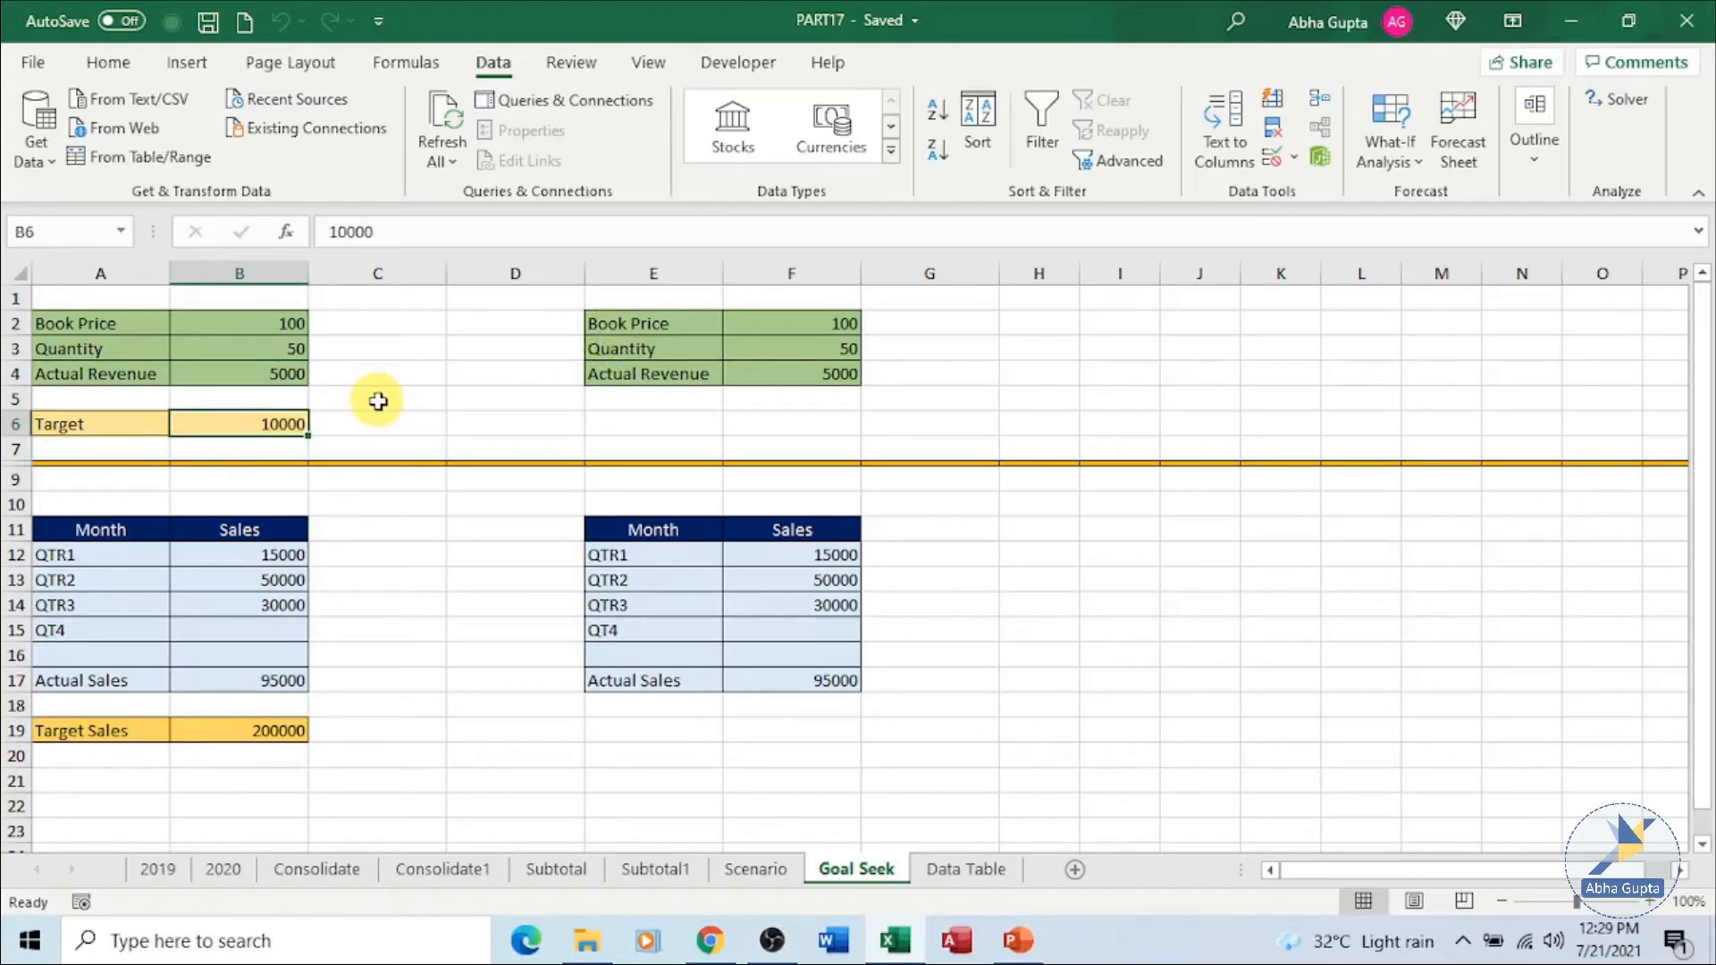
{"action": "left_click", "coordinate": [658, 404]}
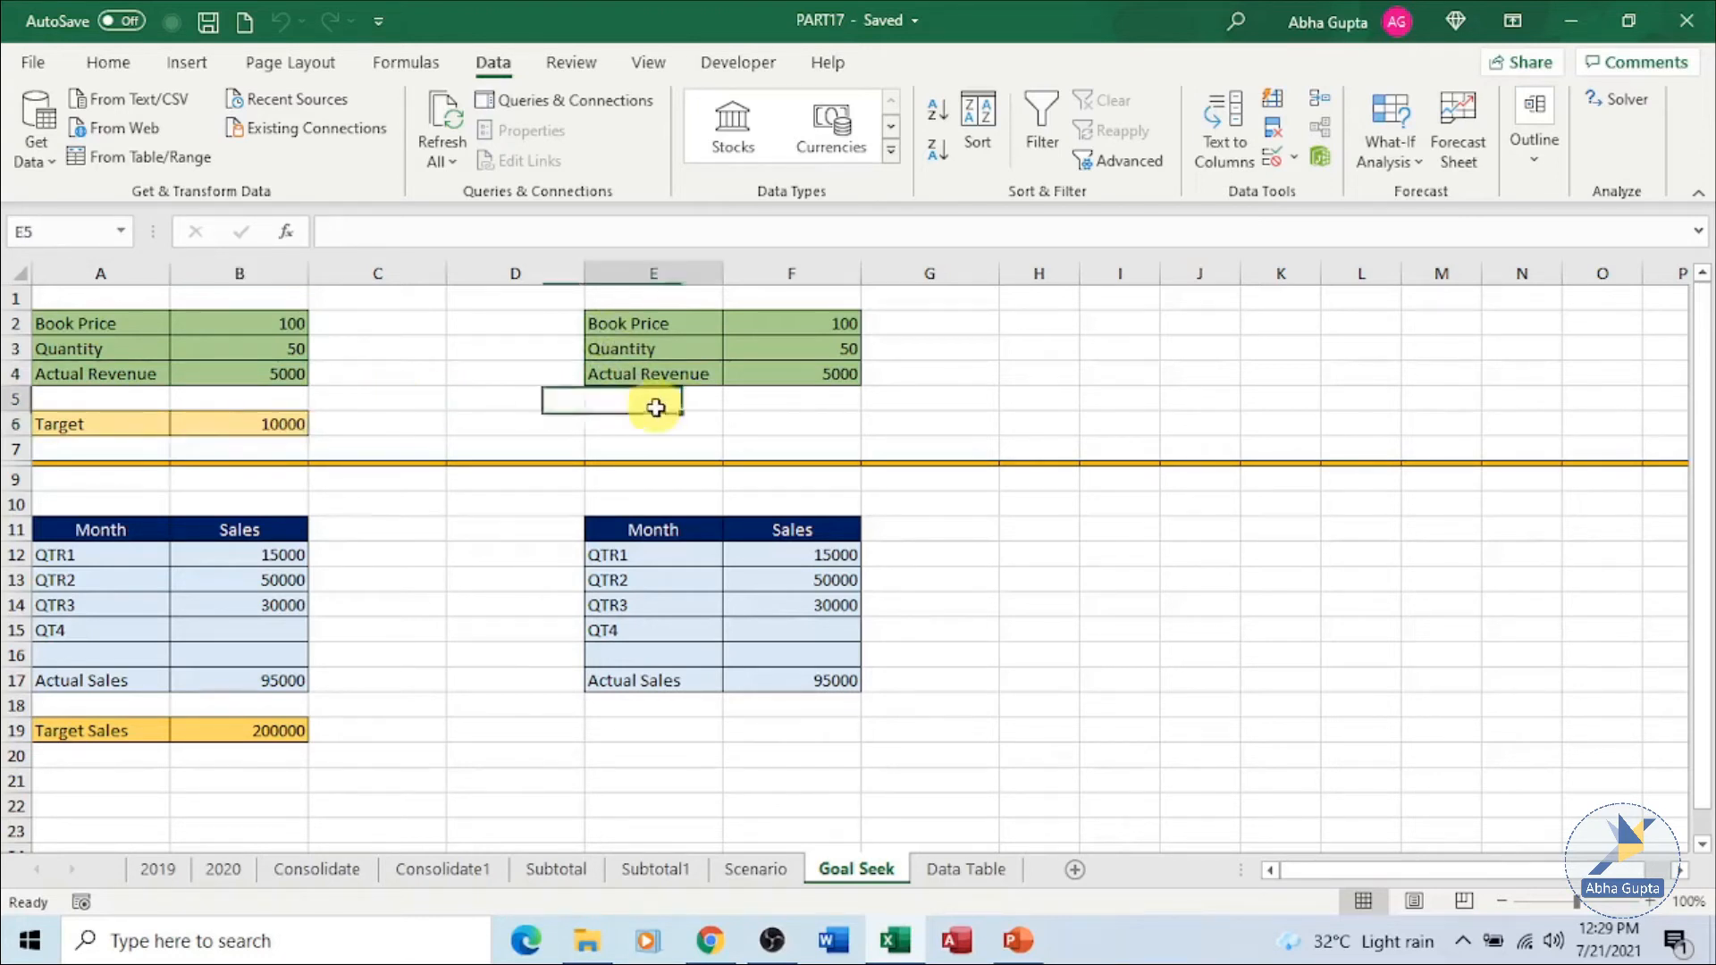
{"action": "left_click", "coordinate": [756, 324]}
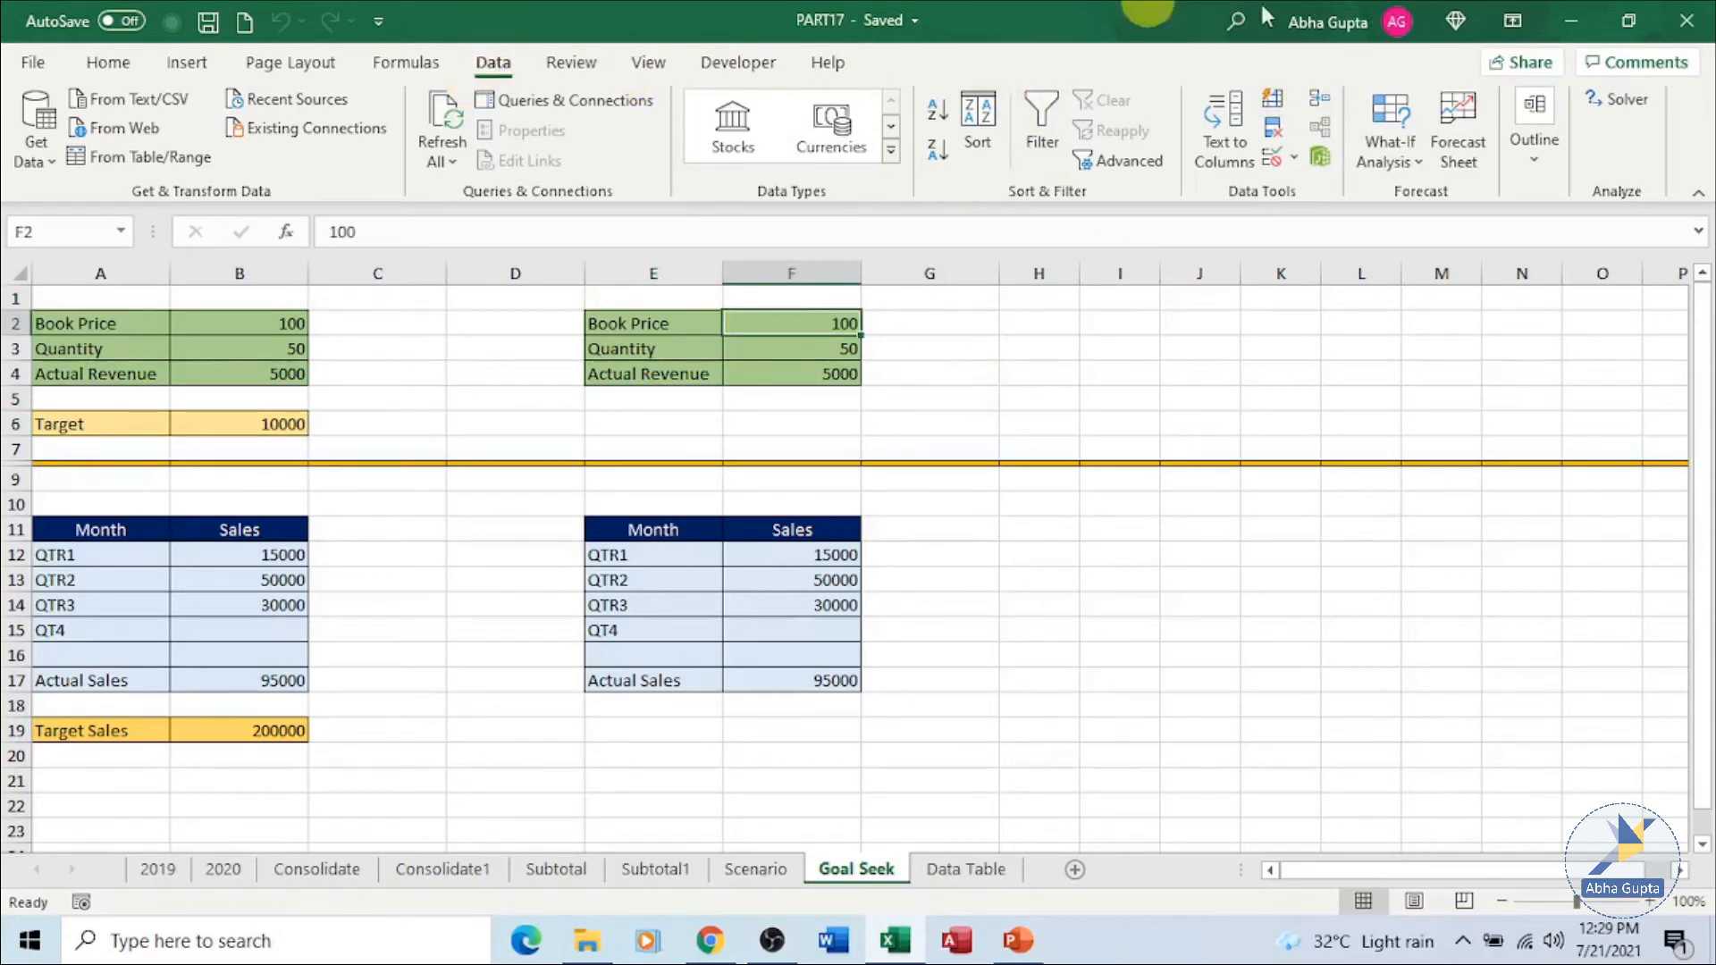
{"action": "left_click", "coordinate": [1401, 169]}
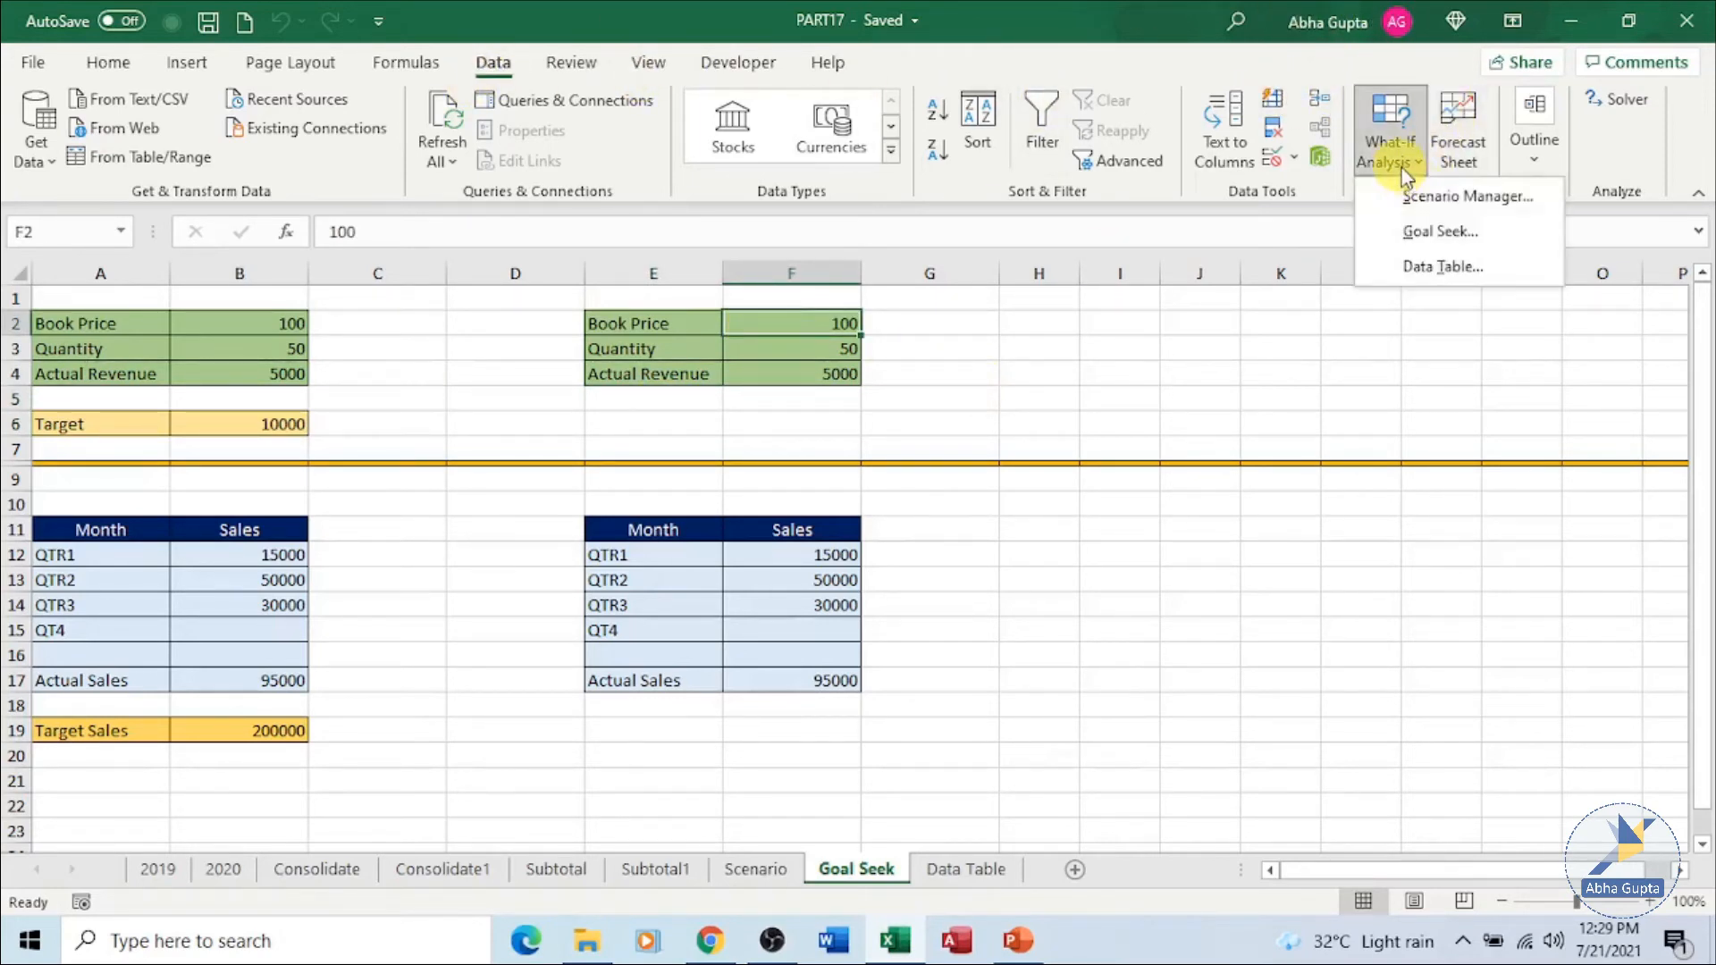
{"action": "left_click", "coordinate": [1440, 236]}
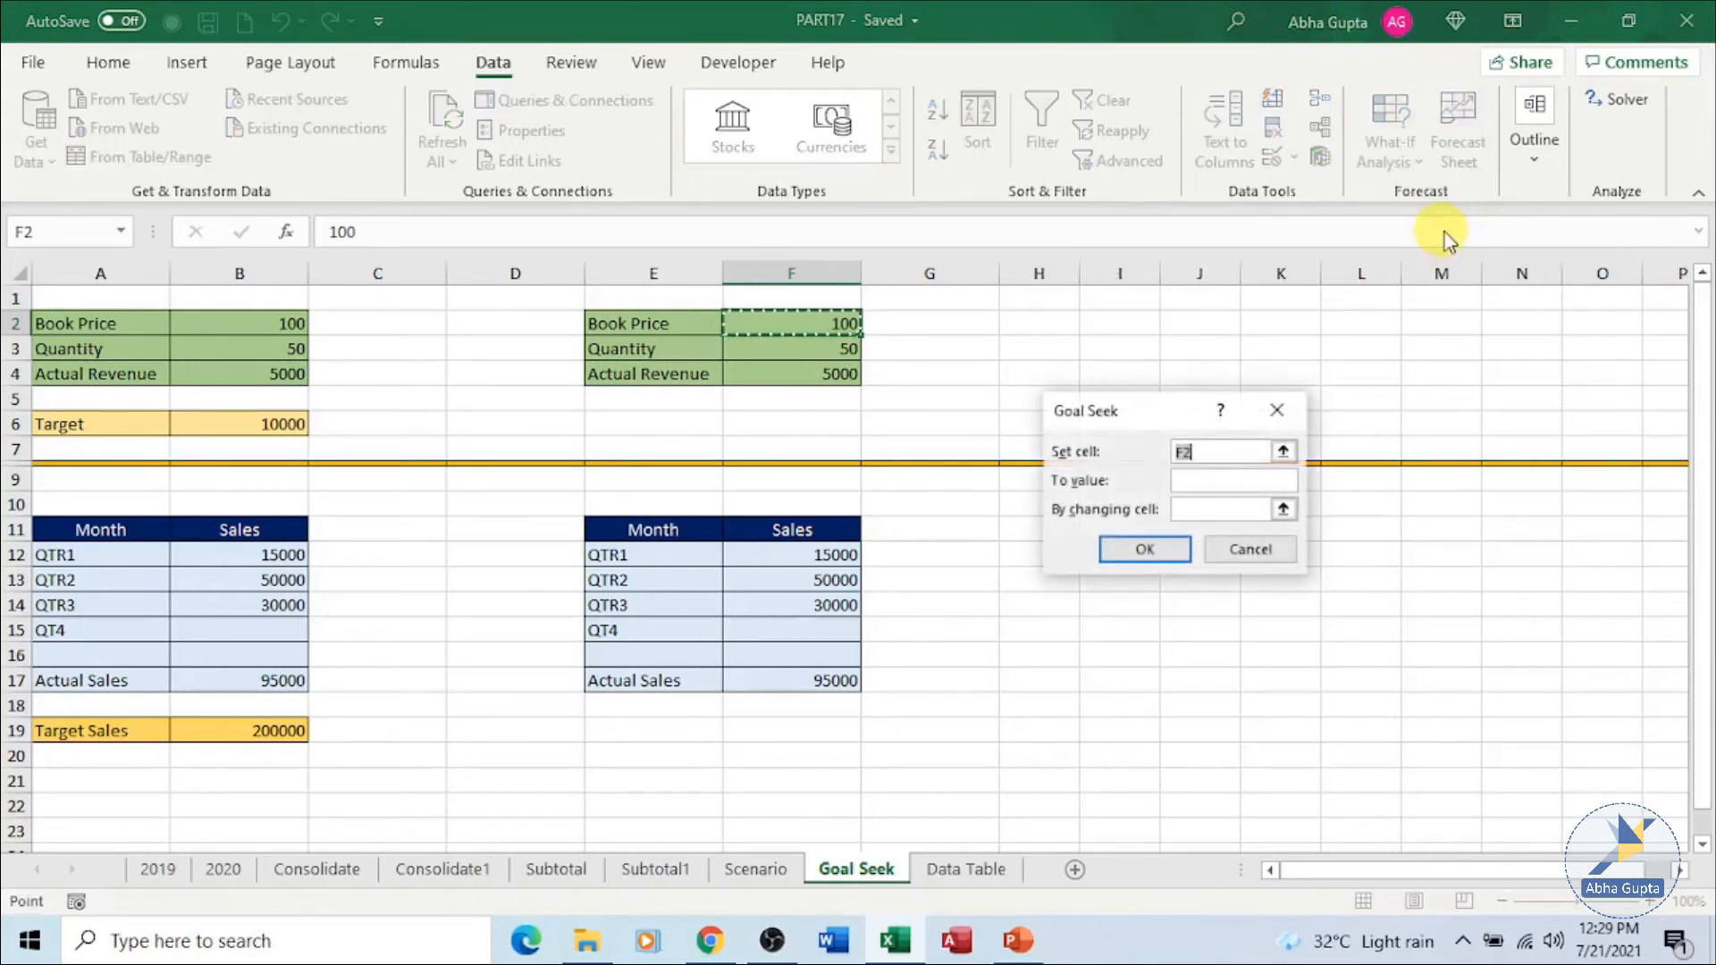
{"action": "left_click_drag", "start_coordinate": [1153, 410], "coordinate": [1184, 285]}
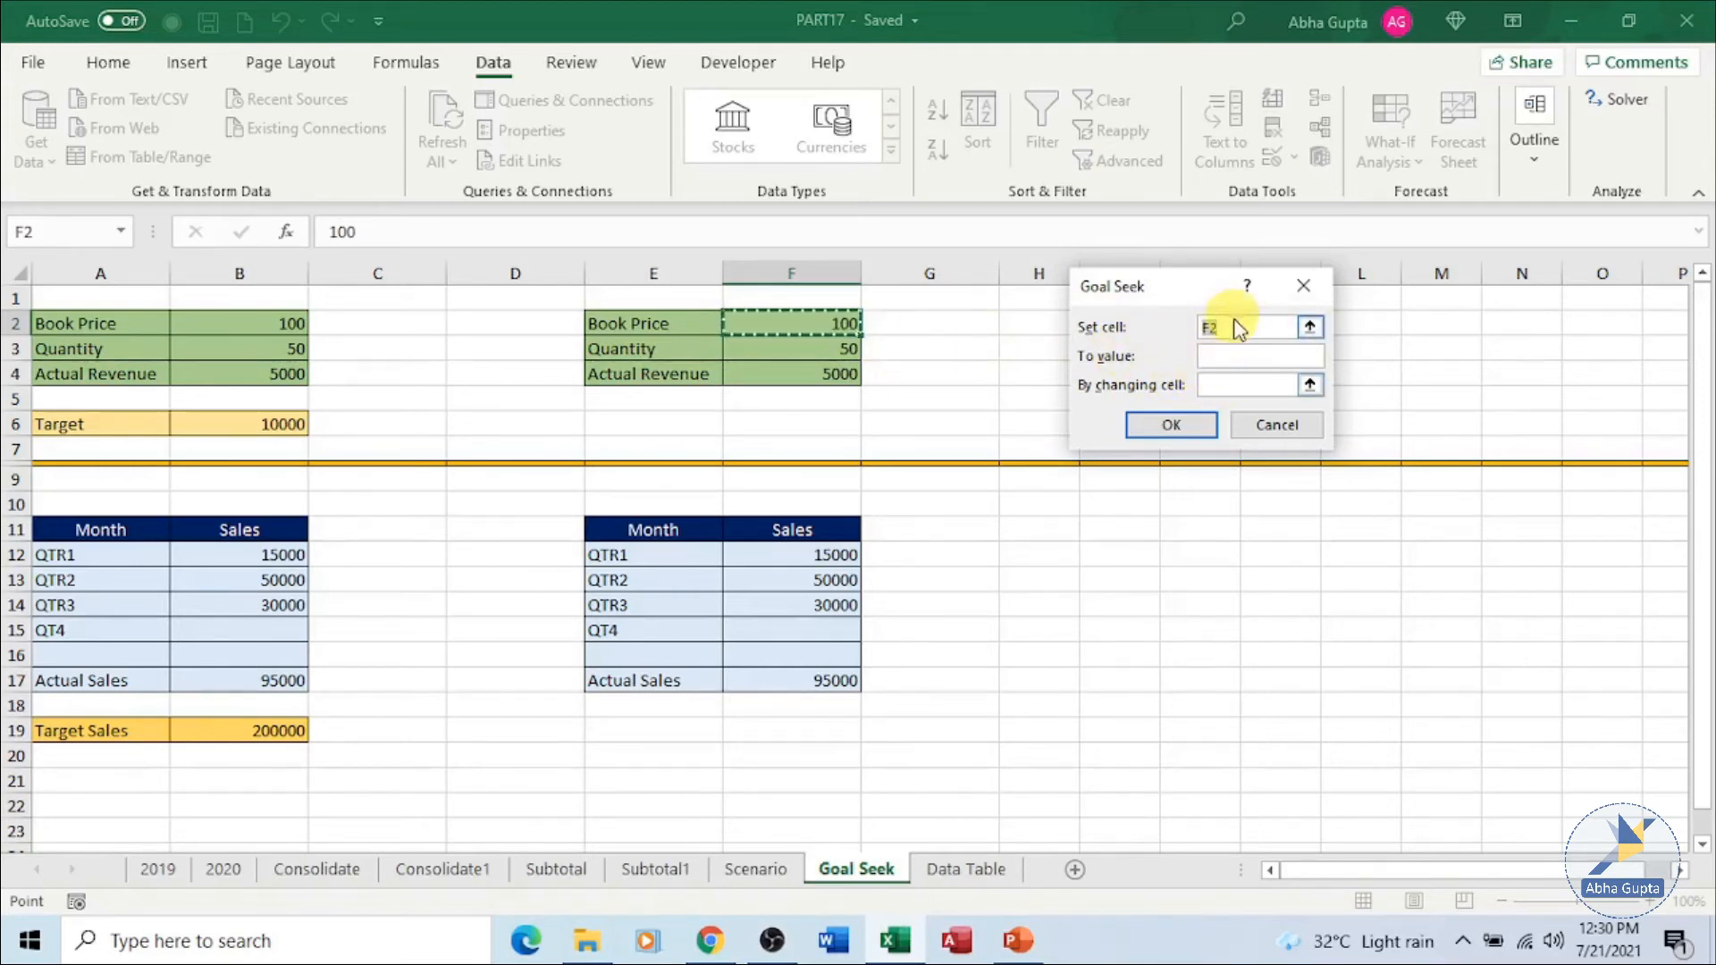
{"action": "left_click", "coordinate": [831, 373]}
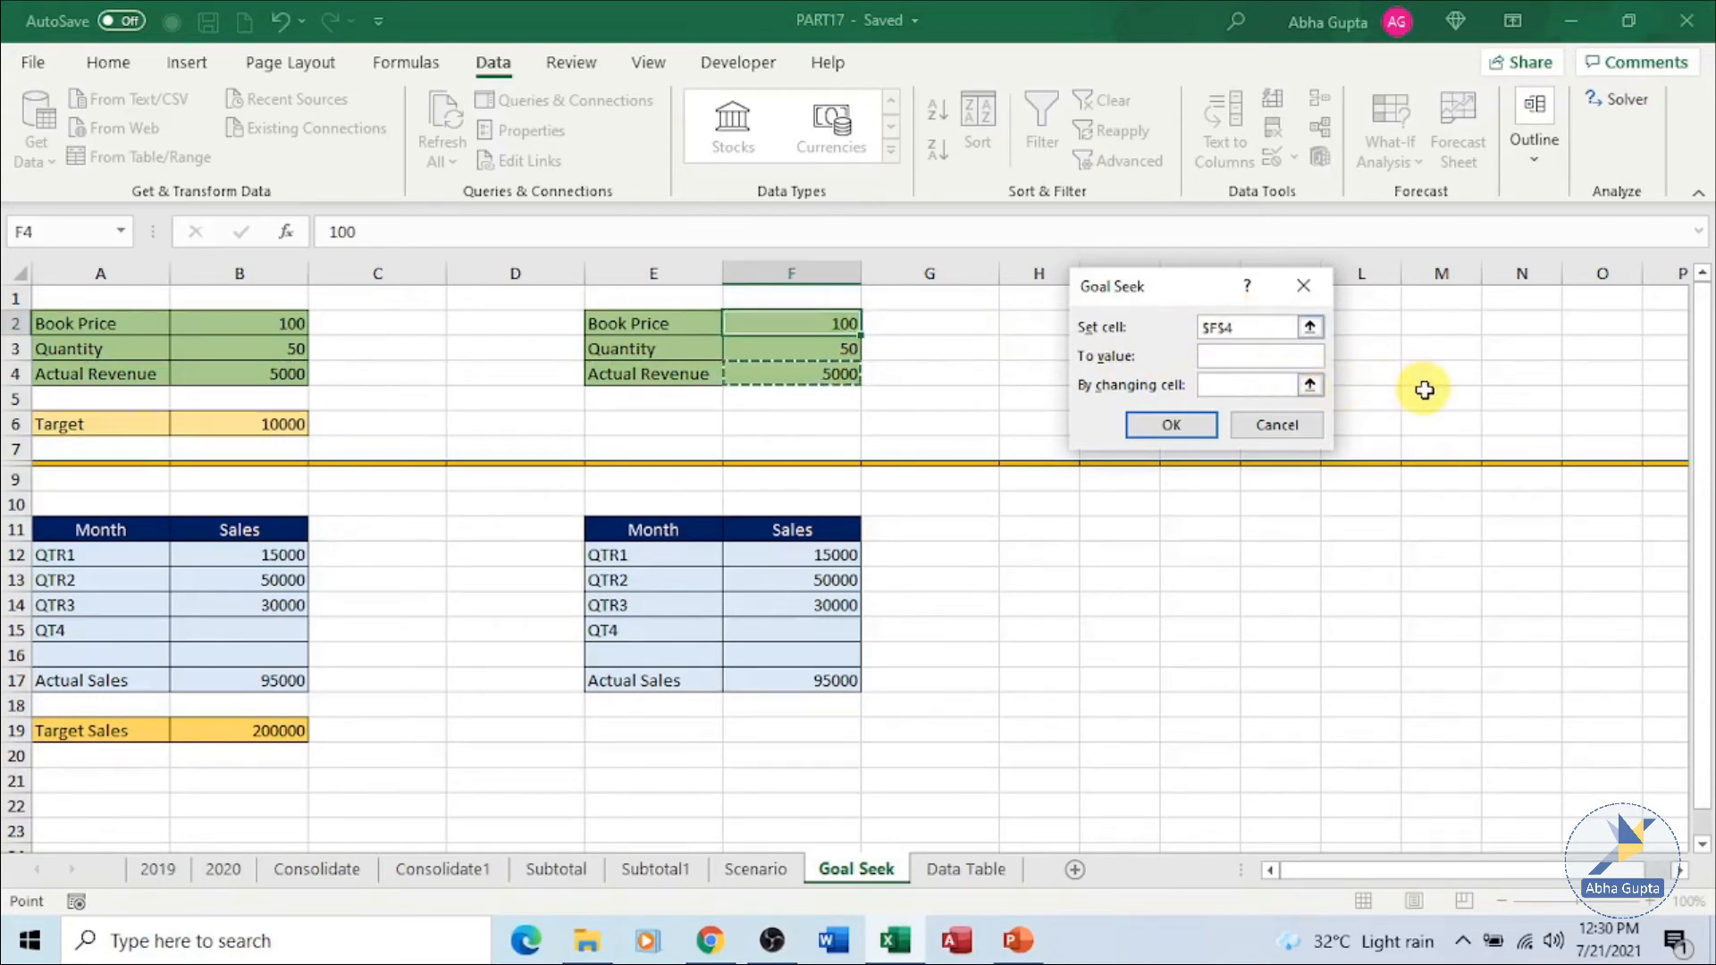
- Seek a value of 10000 by changing the Book Price cell F2, and keep the solution in the sheet
{"action": "left_click", "coordinate": [1242, 358]}
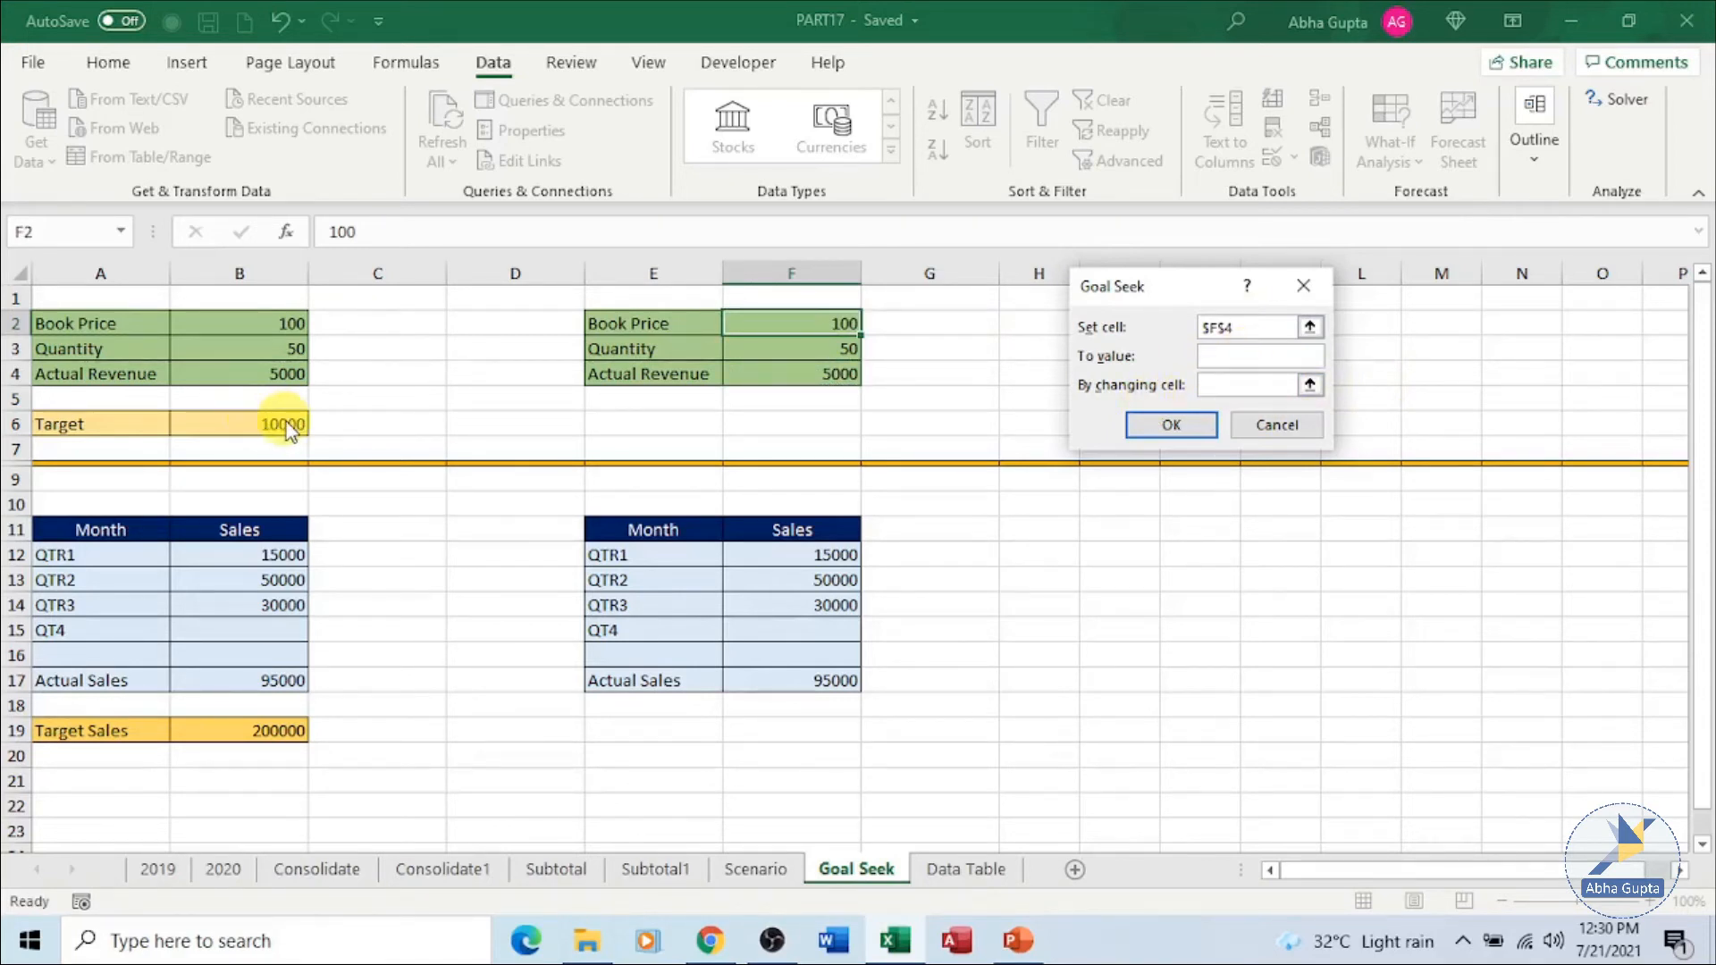
{"action": "type", "text": "1"}
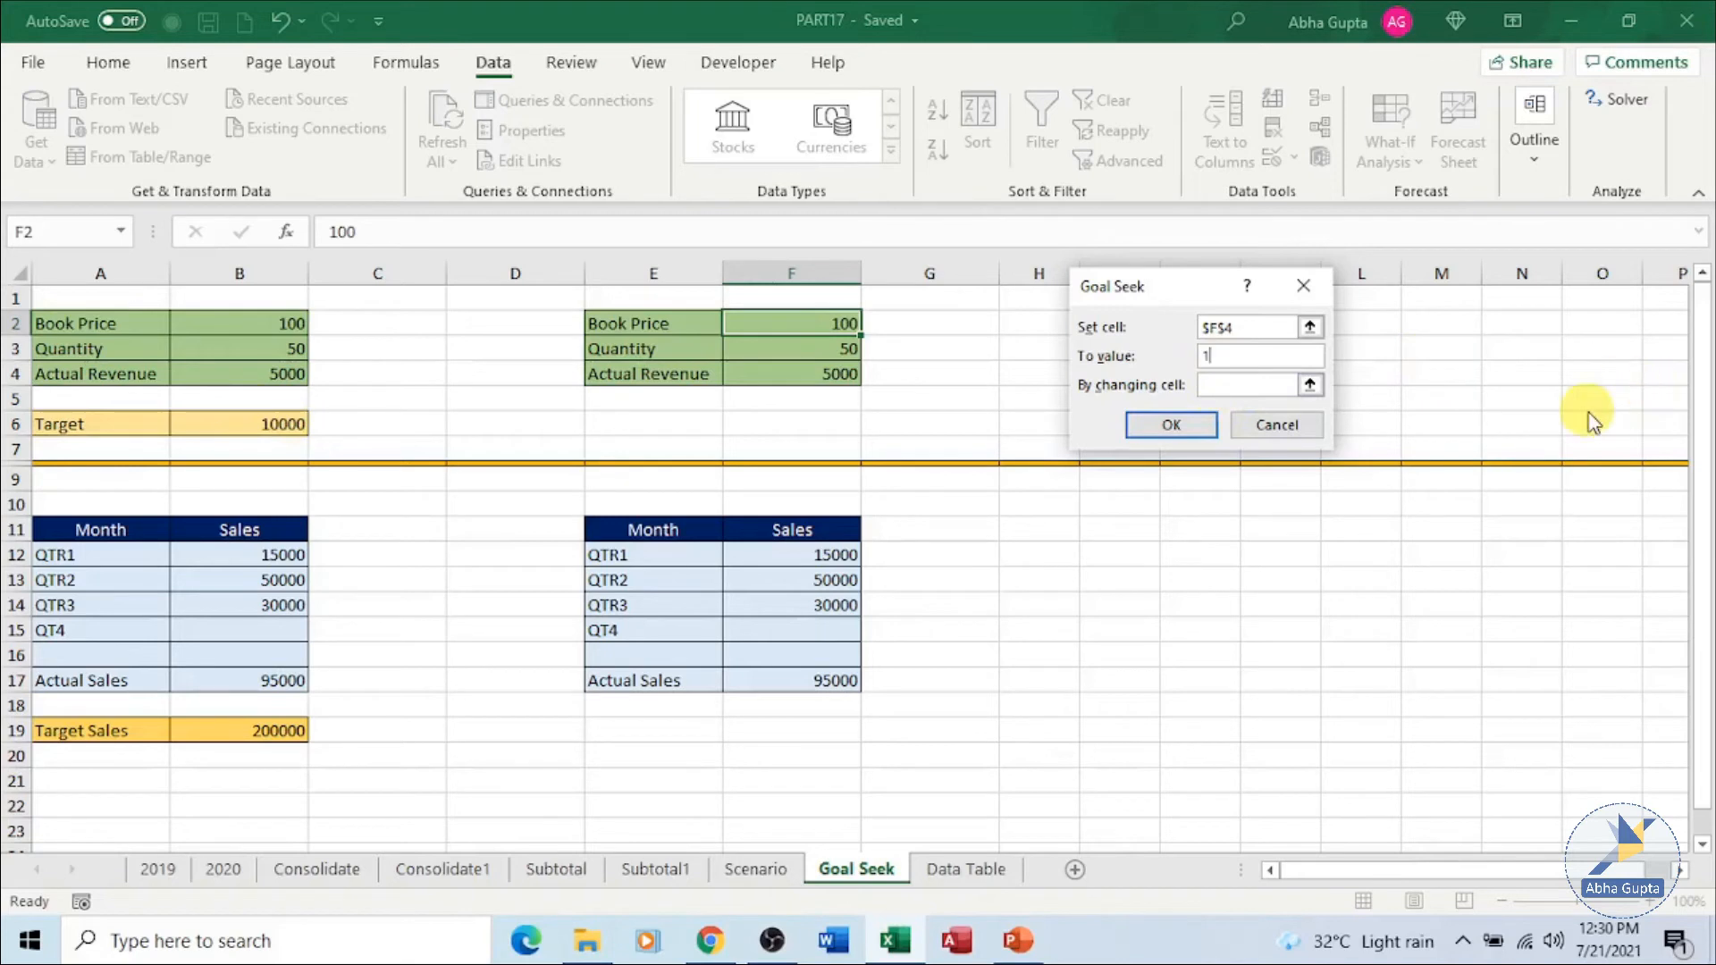
{"action": "type", "text": "0000"}
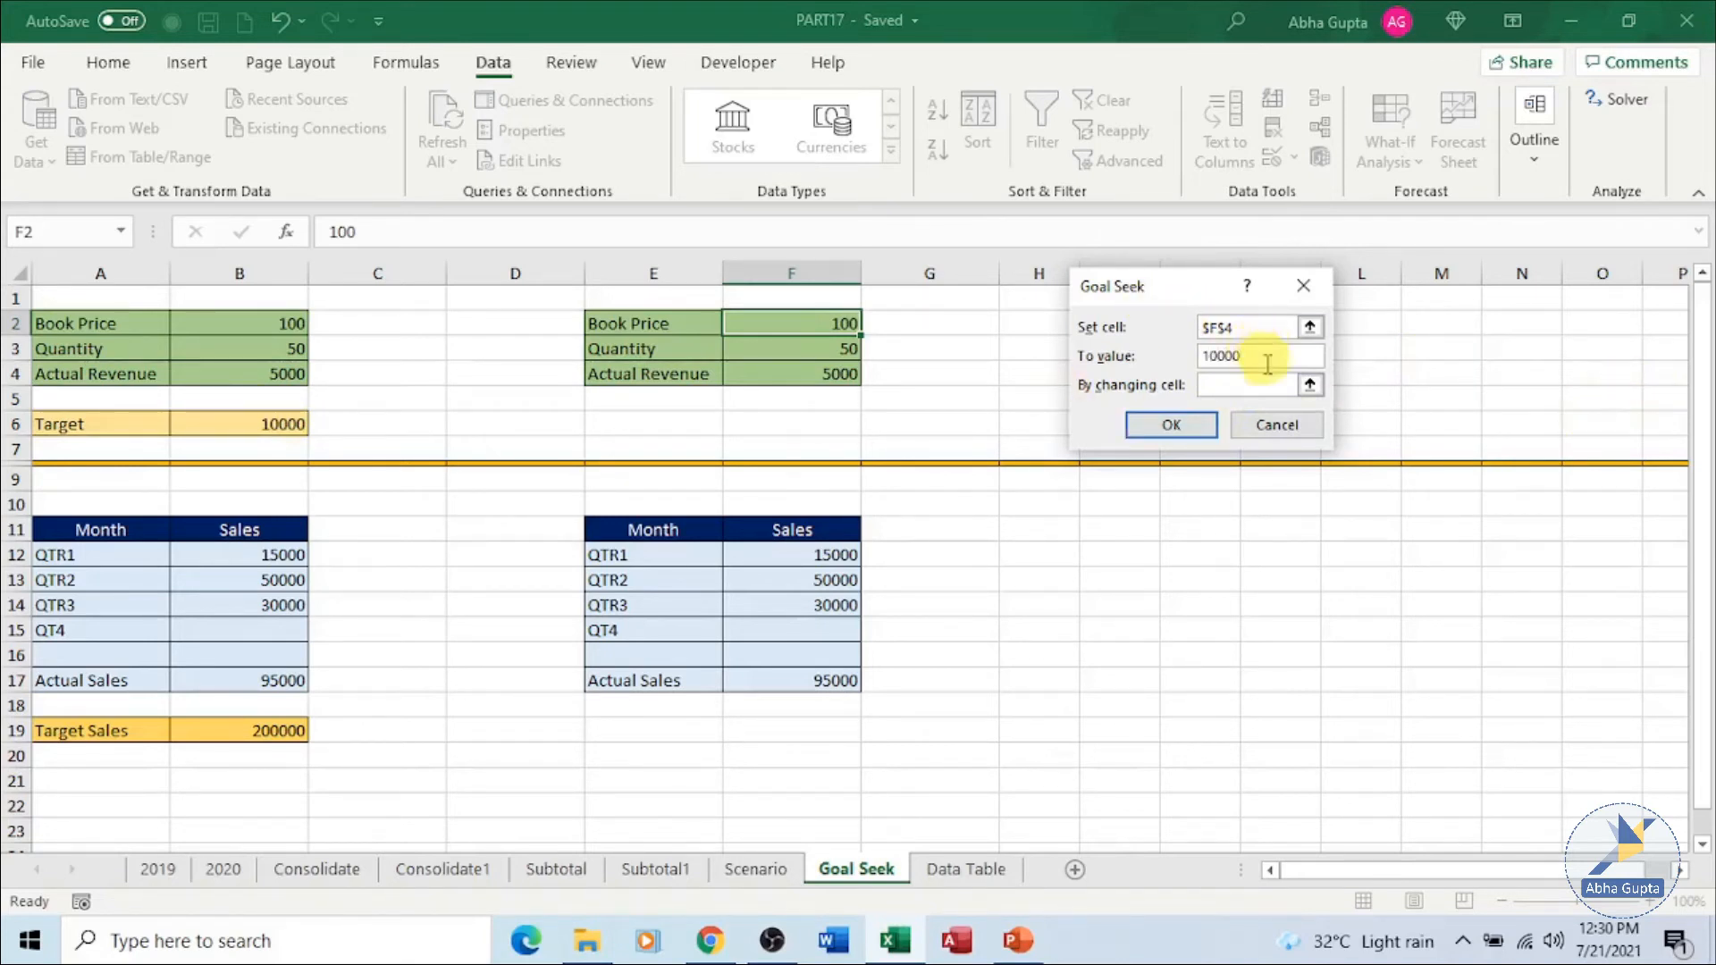
{"action": "left_click", "coordinate": [1310, 387]}
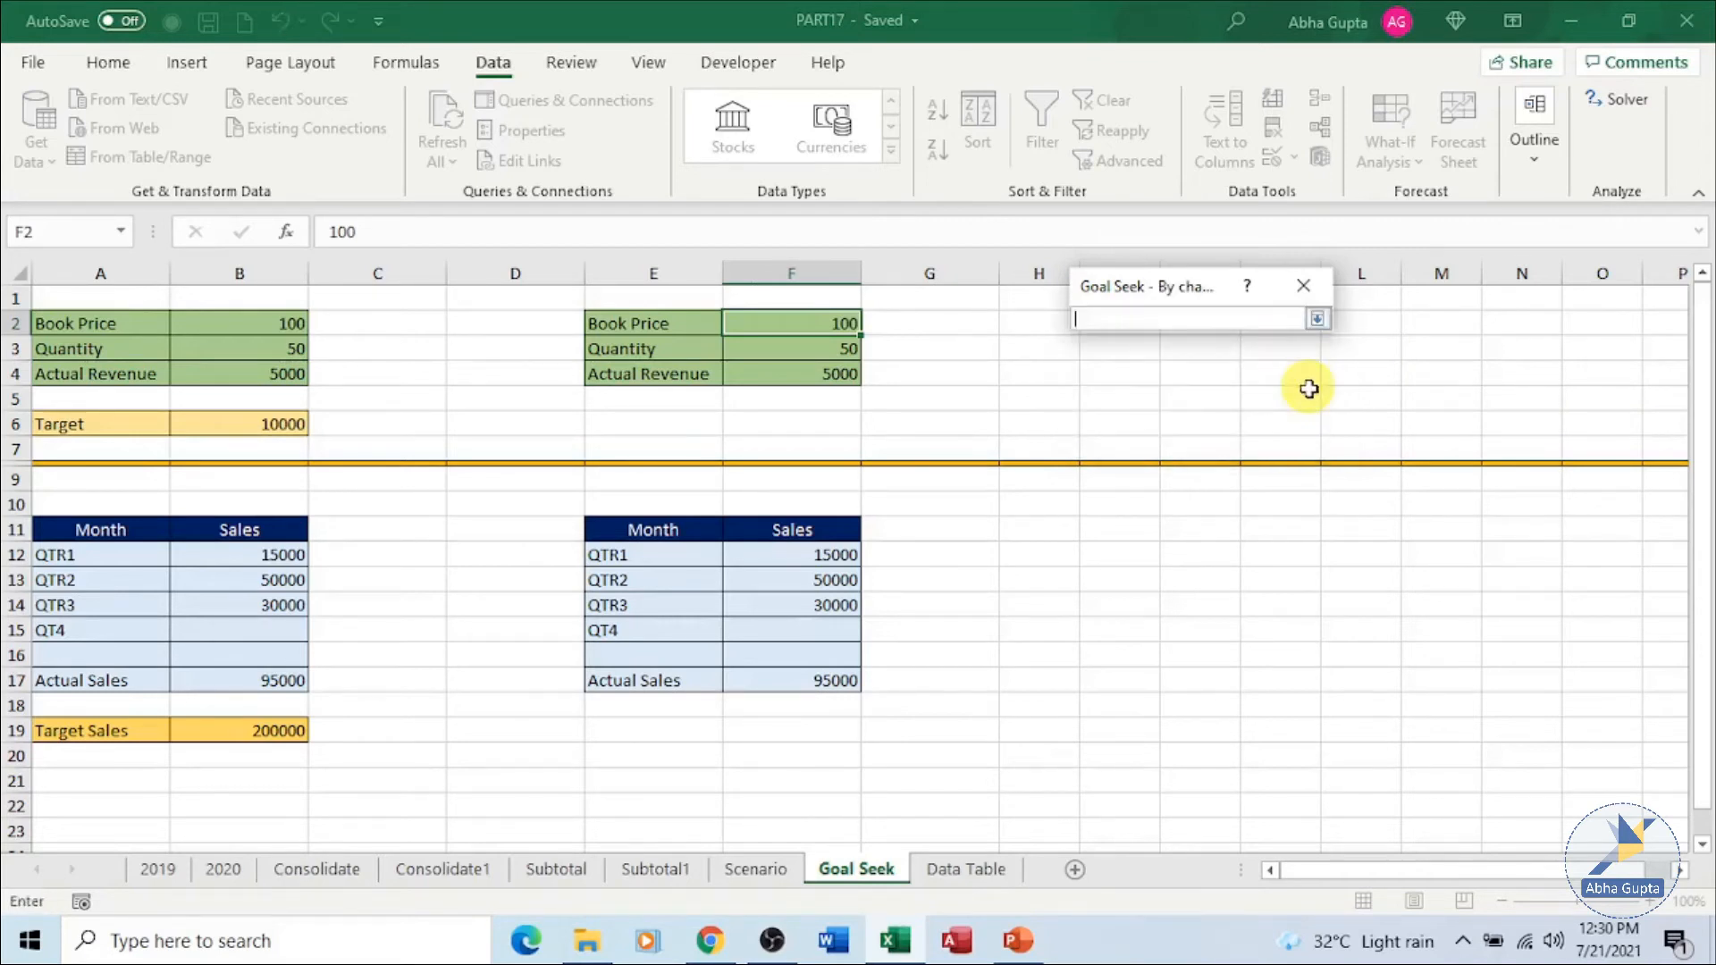
{"action": "left_click", "coordinate": [792, 327]}
{"action": "left_click", "coordinate": [1317, 319]}
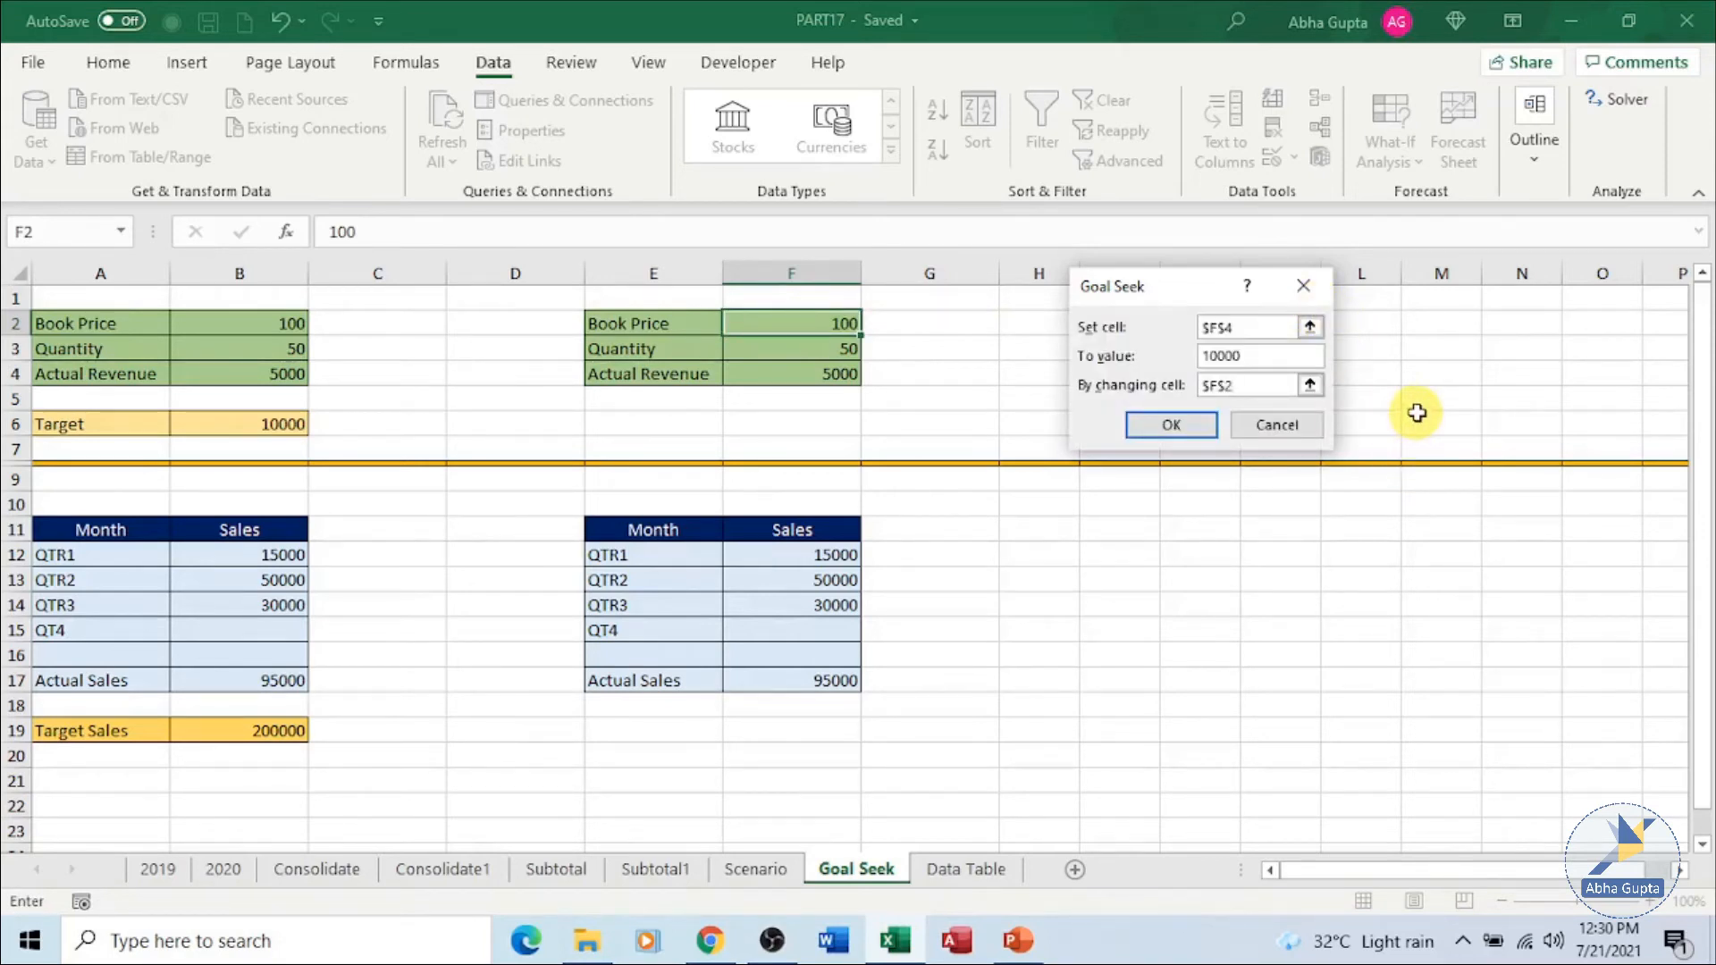
{"action": "left_click", "coordinate": [1169, 429]}
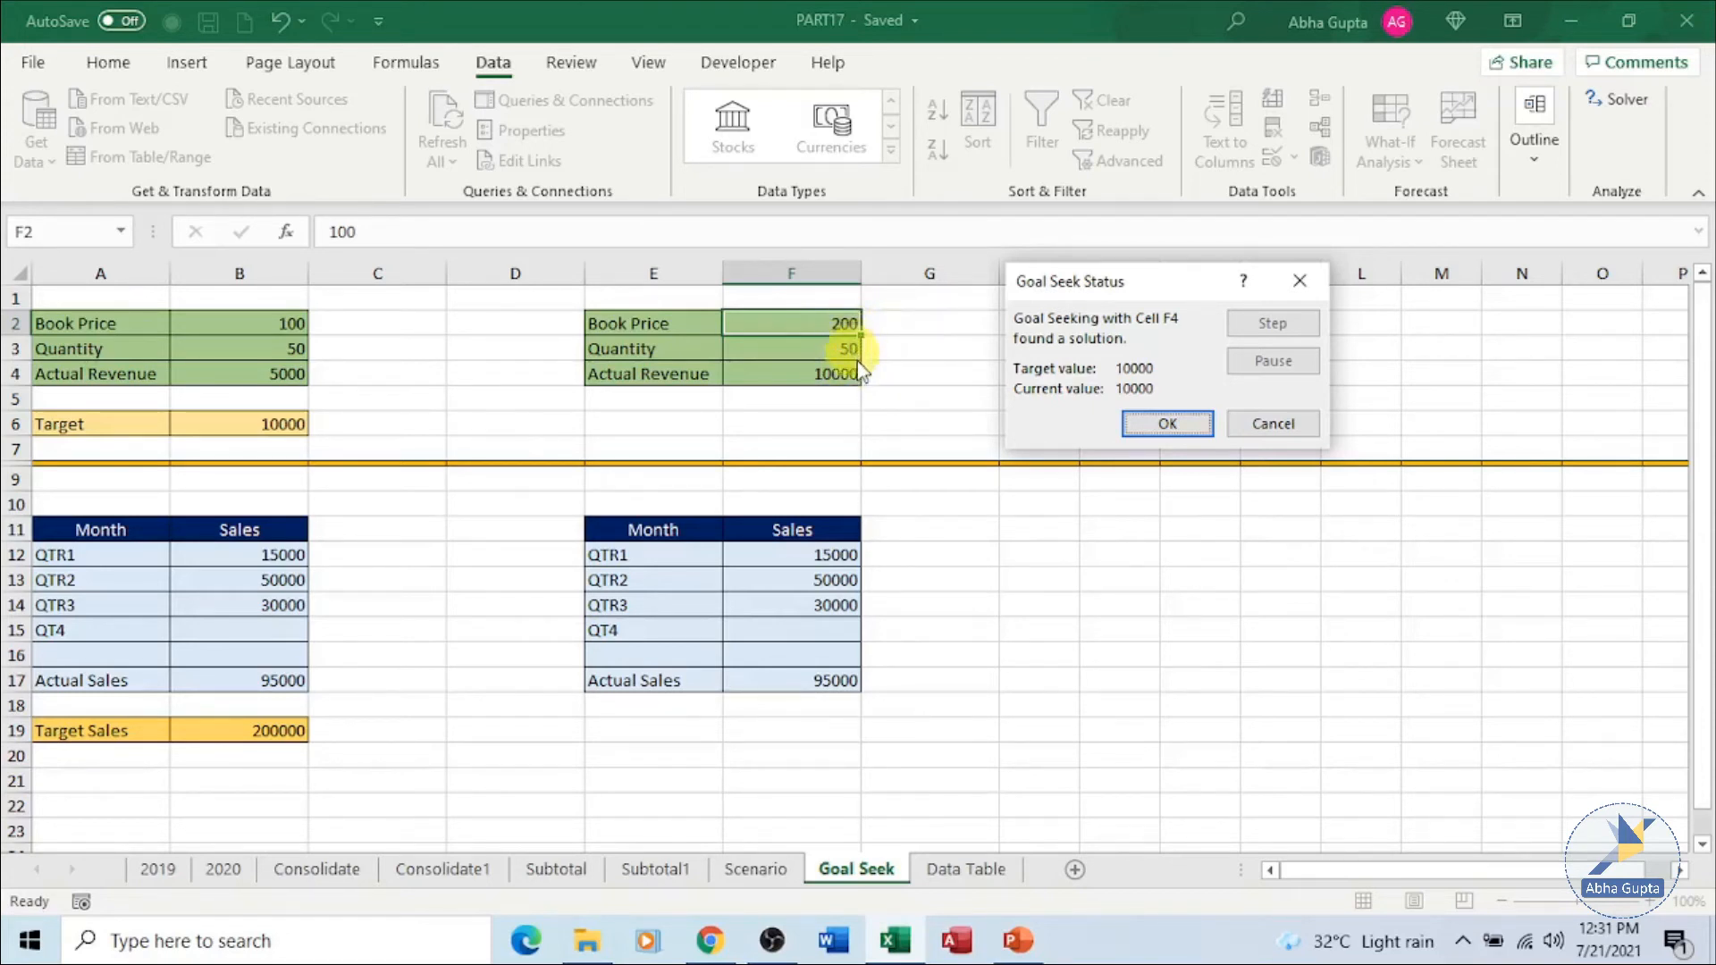
{"action": "left_click", "coordinate": [1168, 424]}
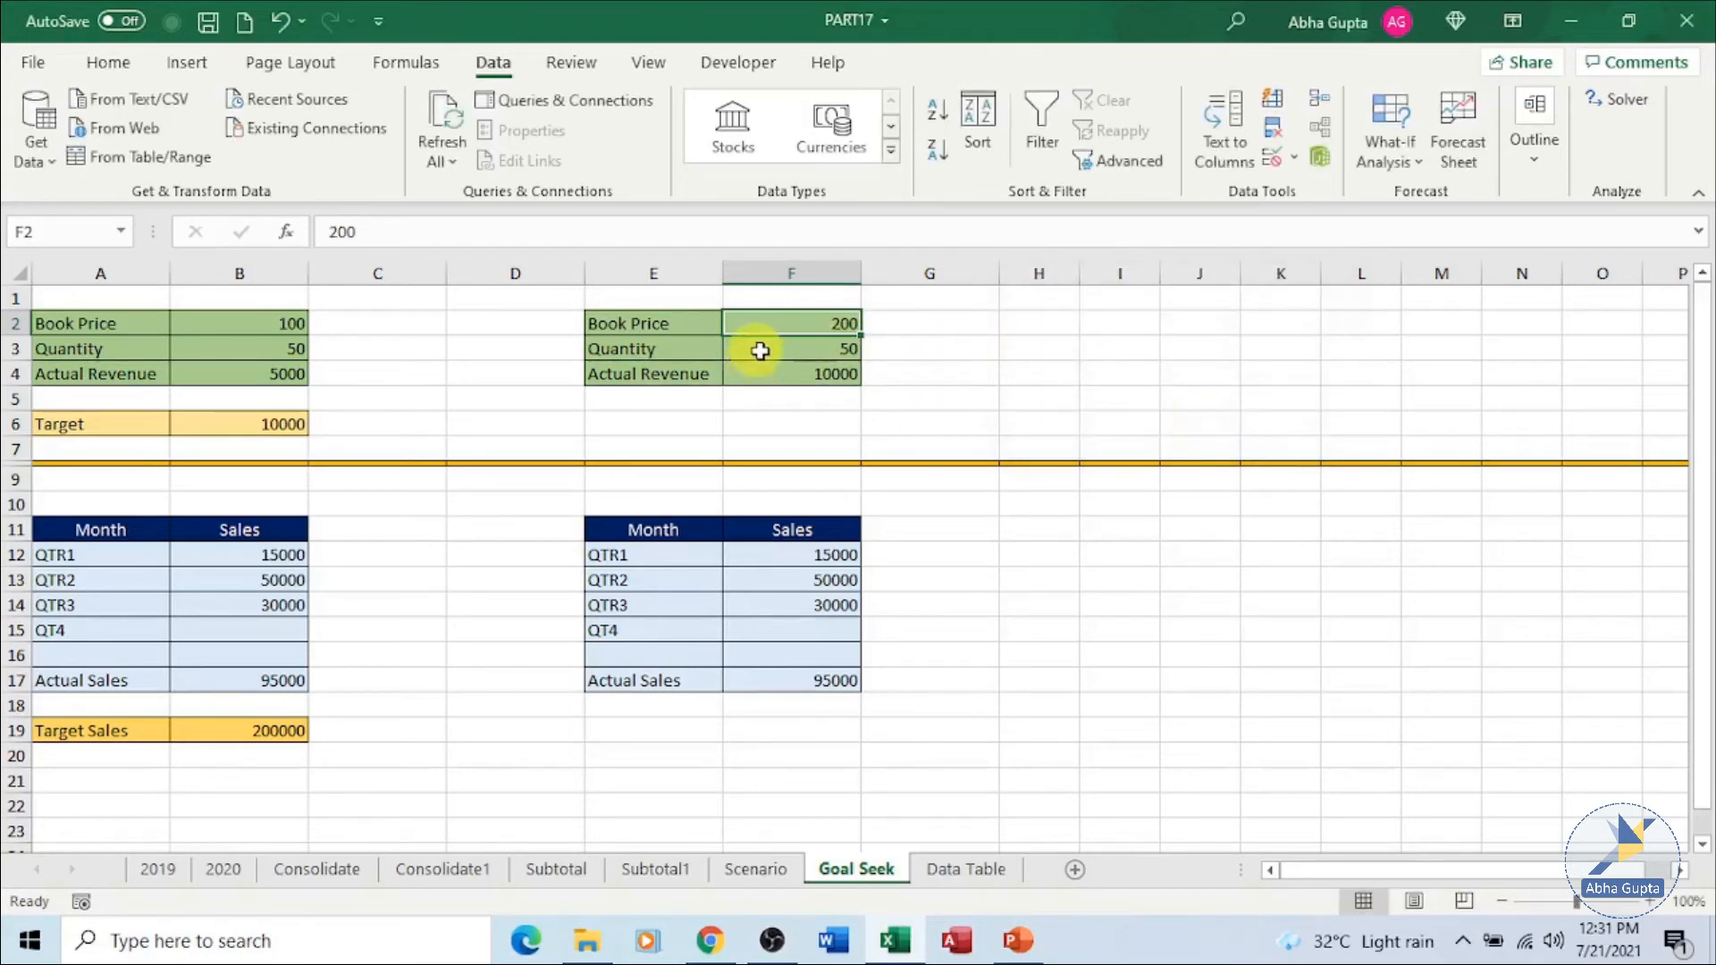
- Start another Goal Seek on the second book price table, using the Actual Revenue cell F4 as the set cell
{"action": "left_click", "coordinate": [1391, 154]}
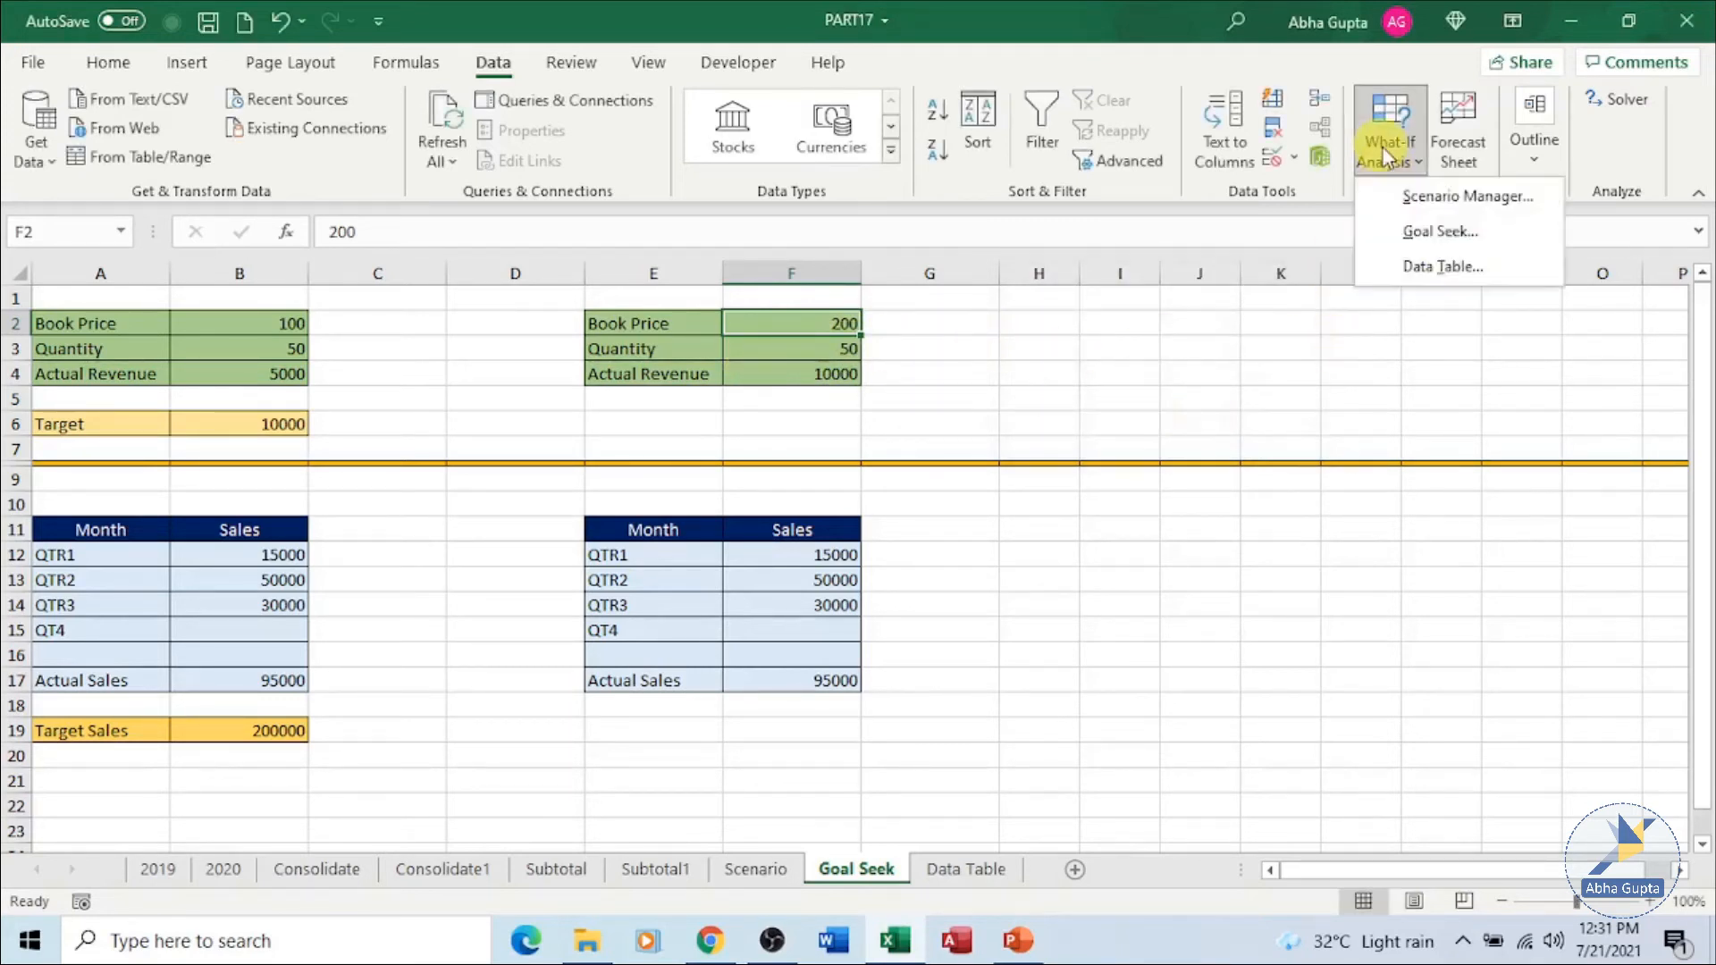
{"action": "left_click", "coordinate": [1439, 234]}
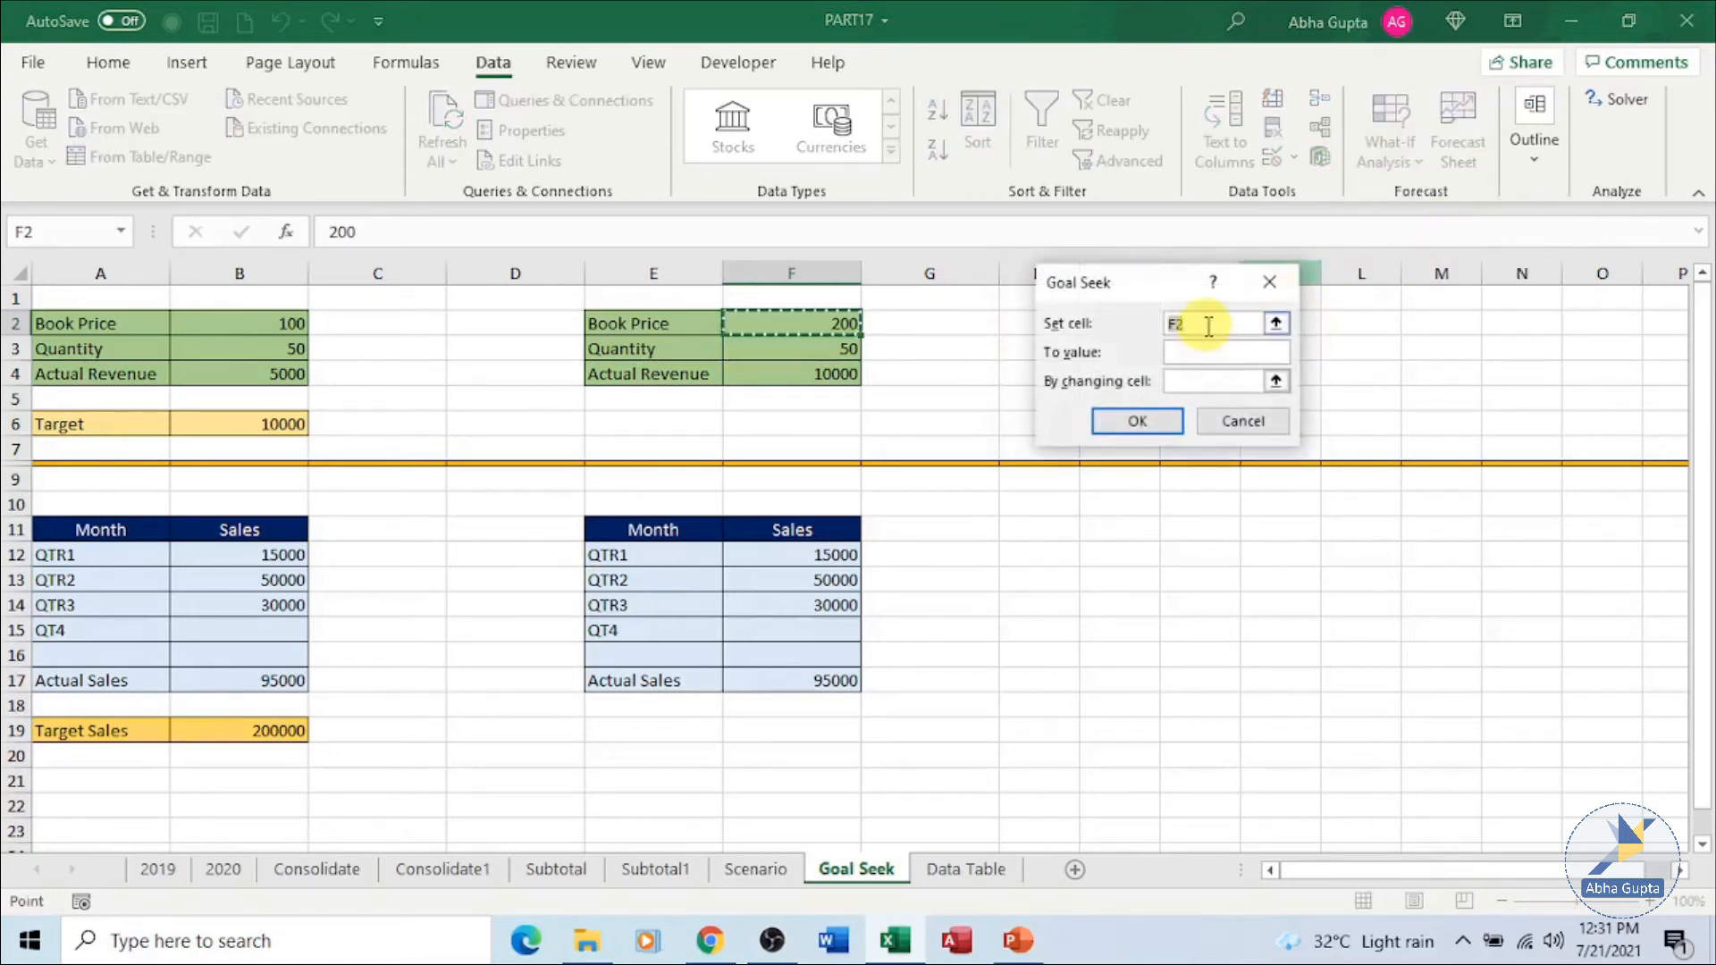
{"action": "left_click", "coordinate": [1283, 326]}
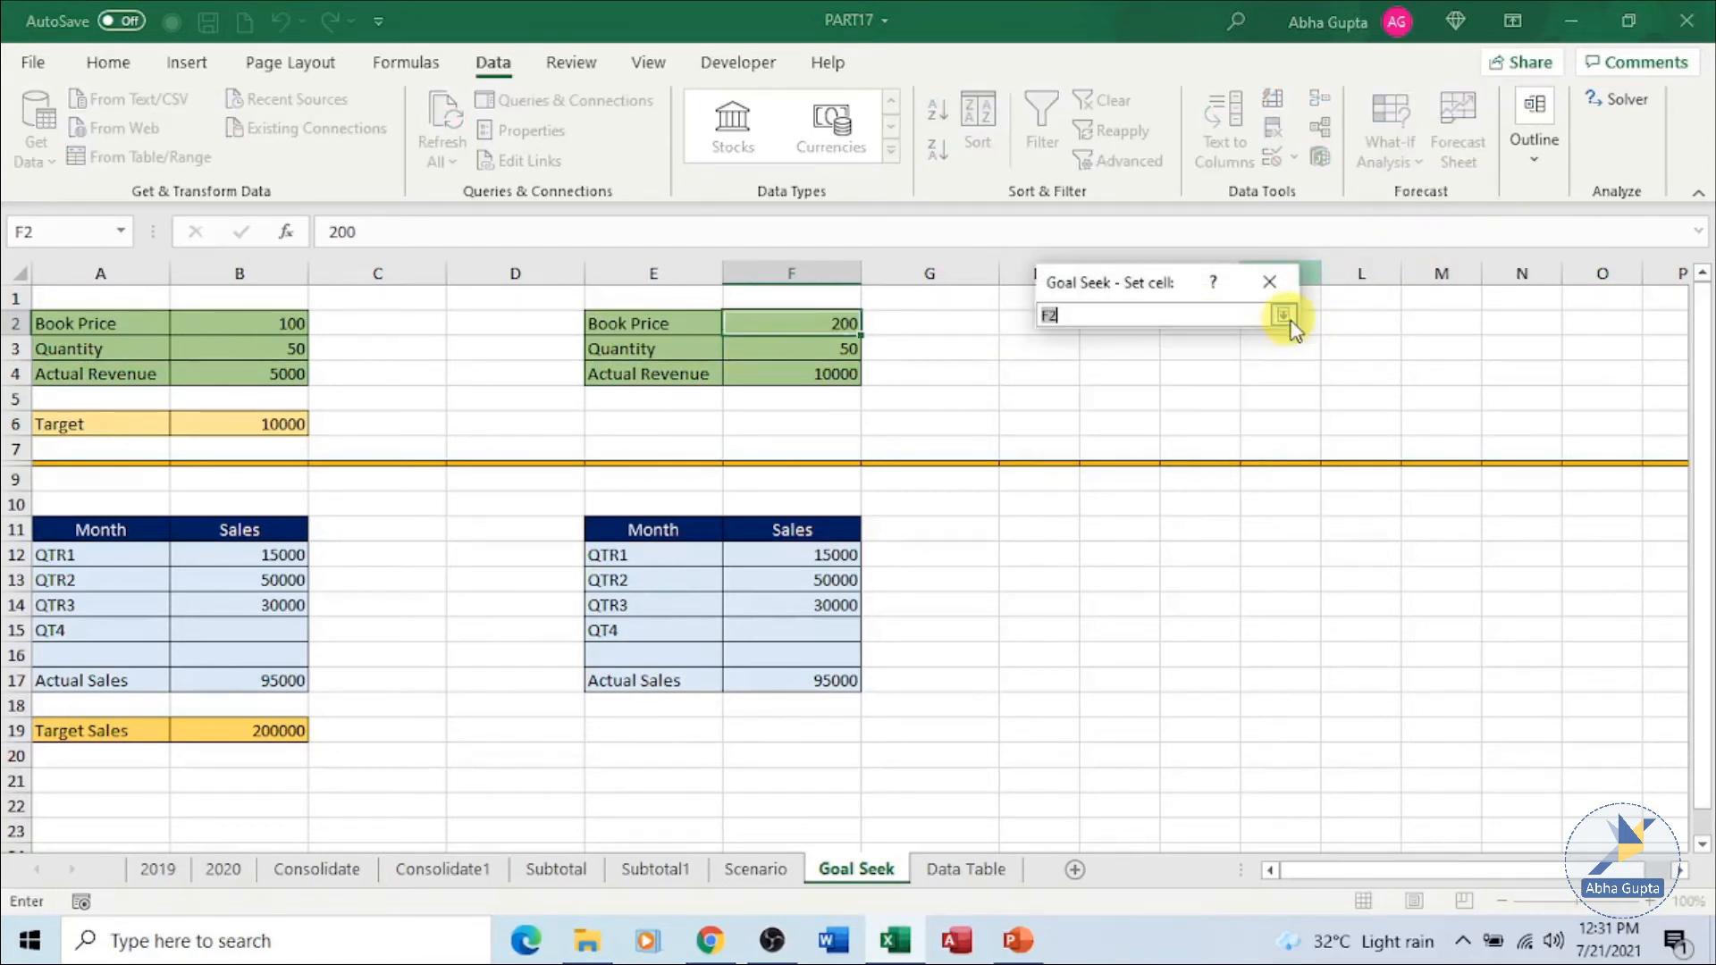
{"action": "left_click", "coordinate": [836, 371]}
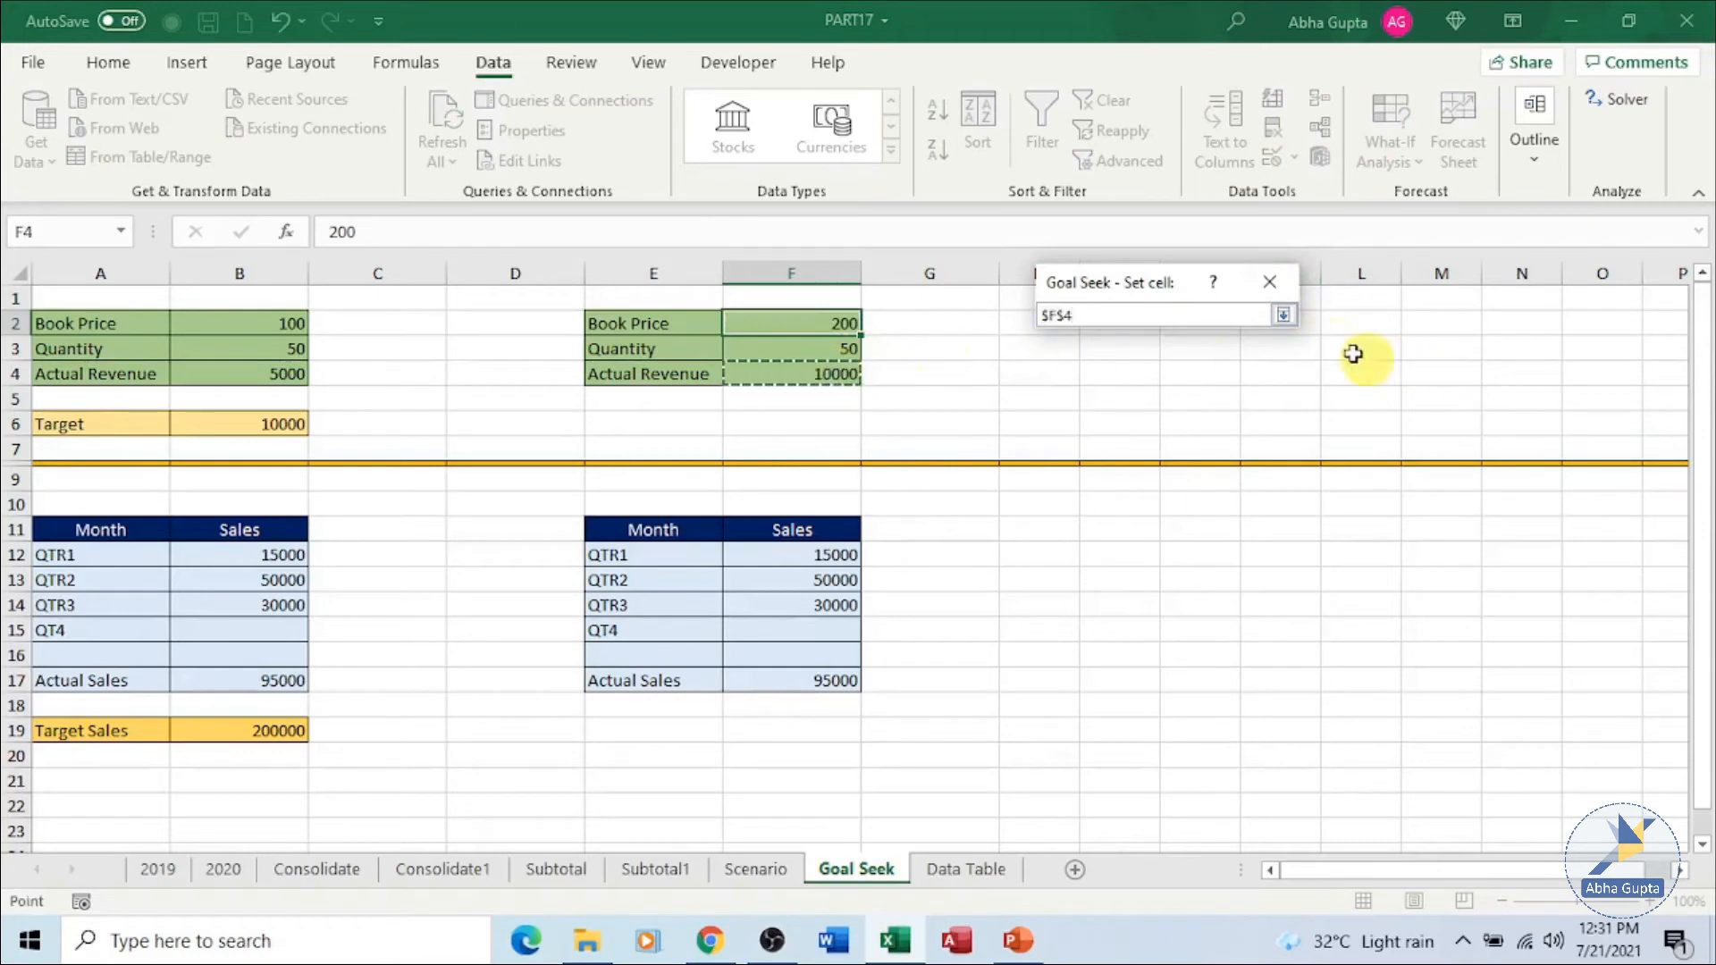
{"action": "left_click", "coordinate": [1283, 315]}
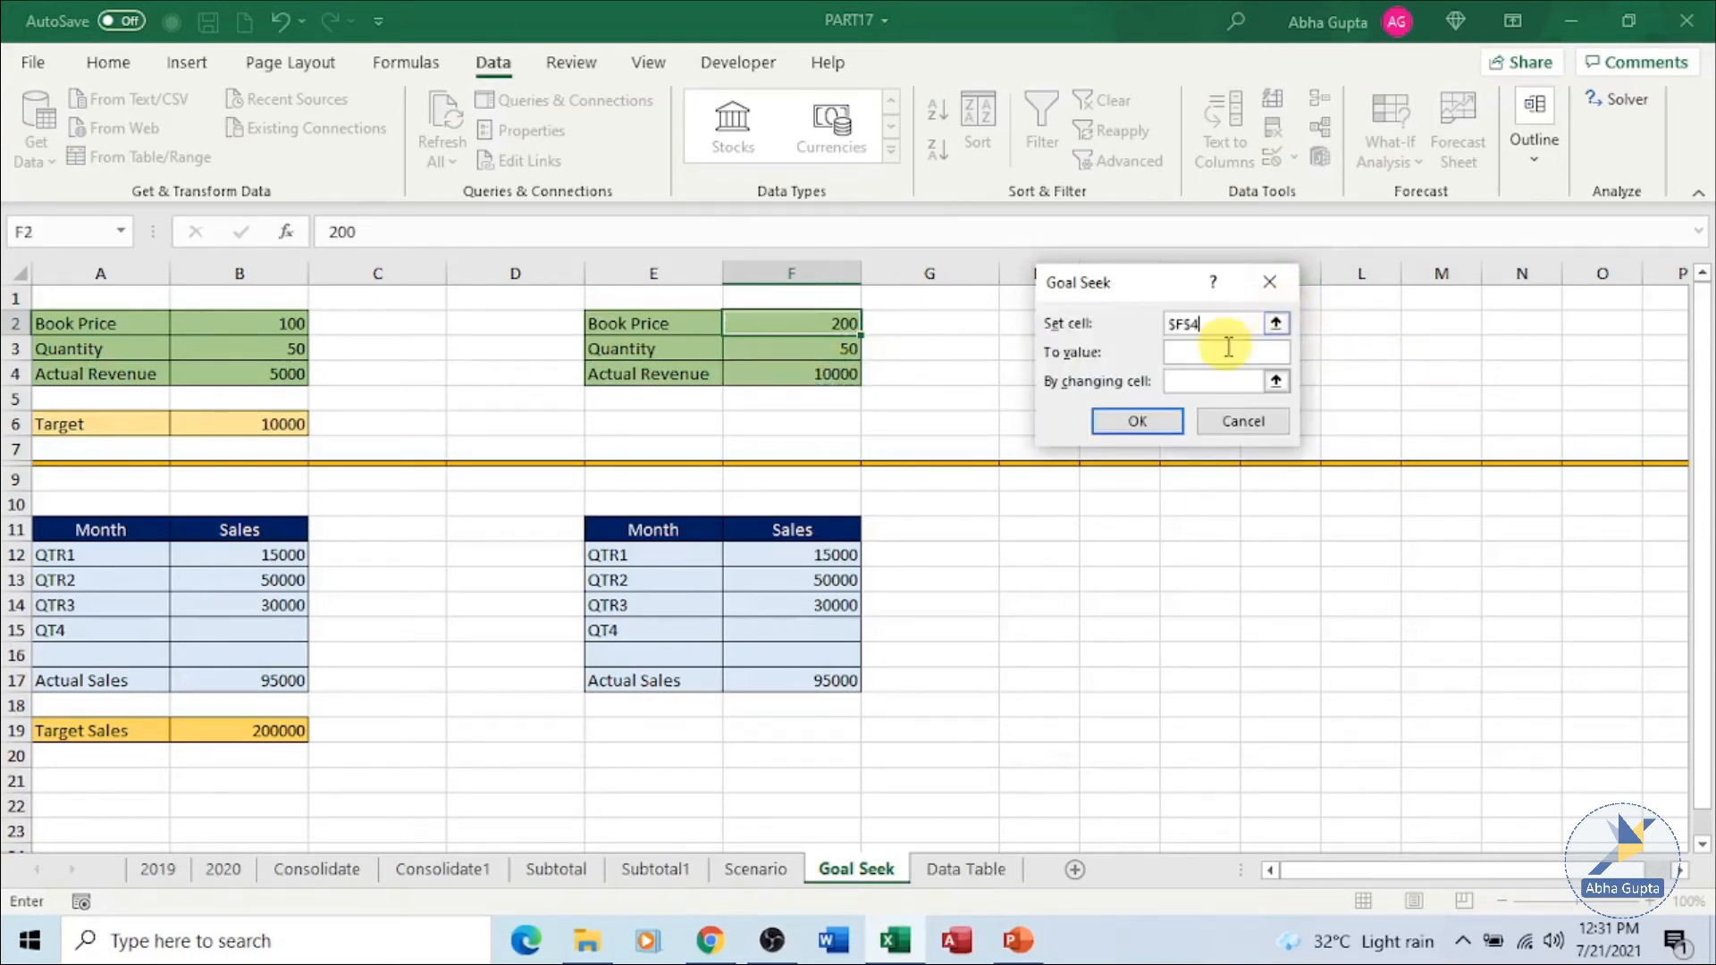
- Enter 10000 as the value to seek and choose the Quantity cell F3 as the changing cell
{"action": "left_click", "coordinate": [1224, 352]}
{"action": "type", "text": "10000"}
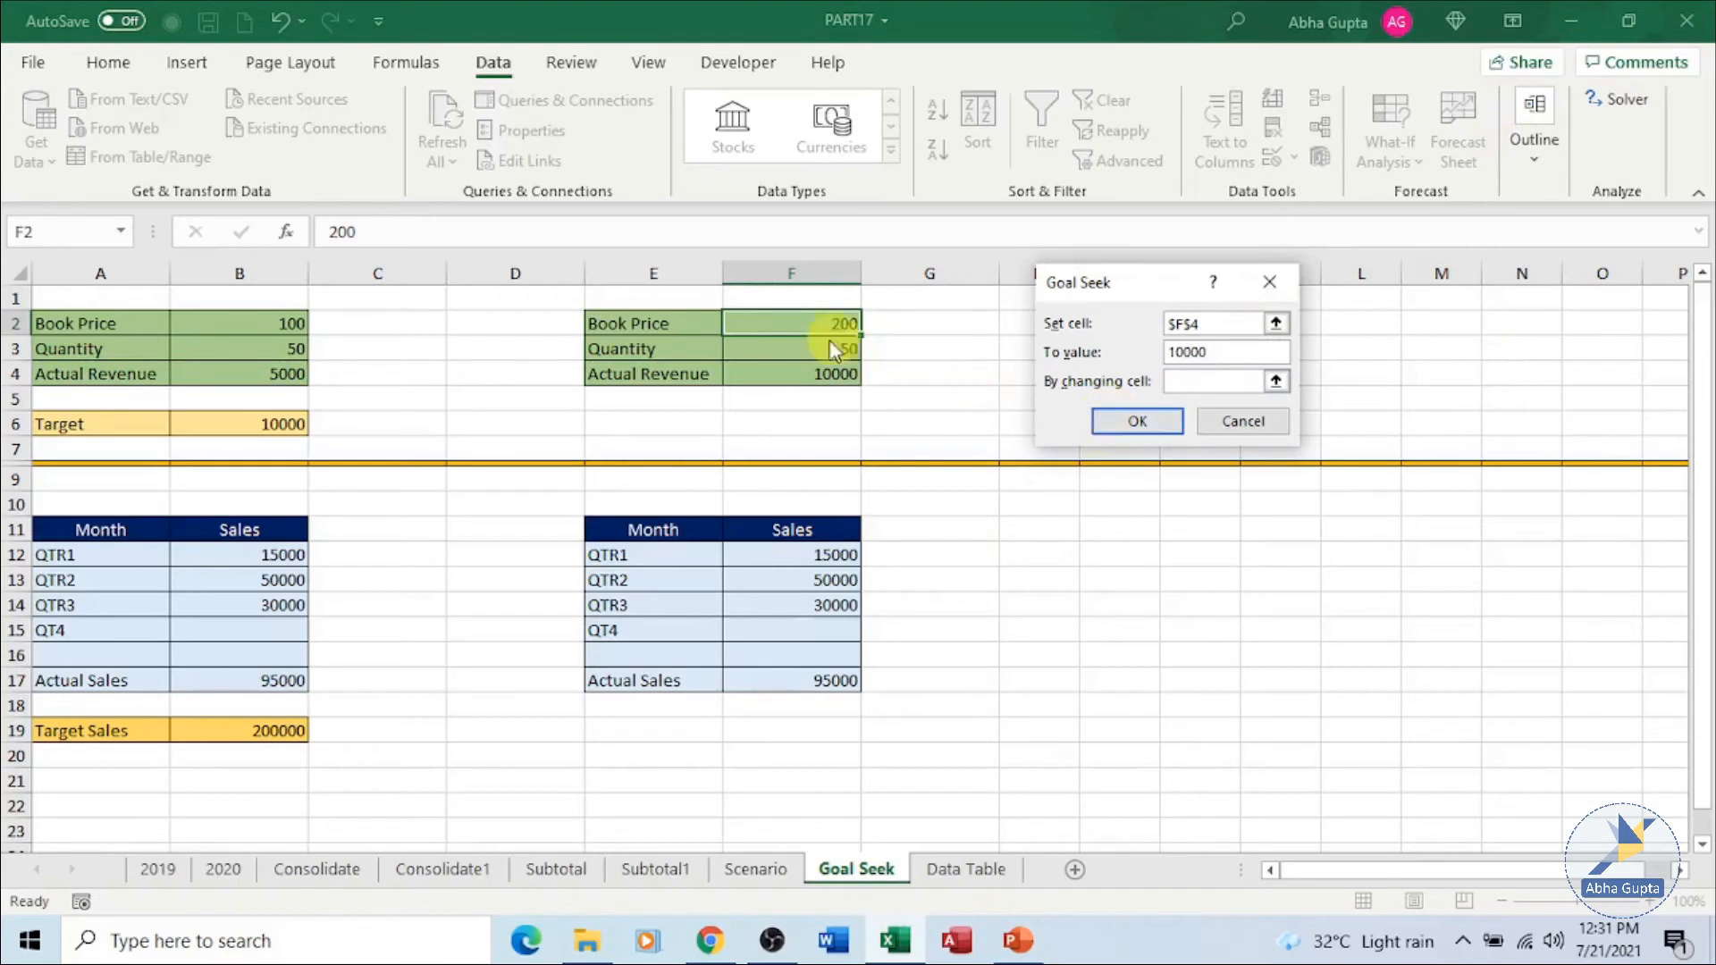
{"action": "left_click", "coordinate": [1276, 382]}
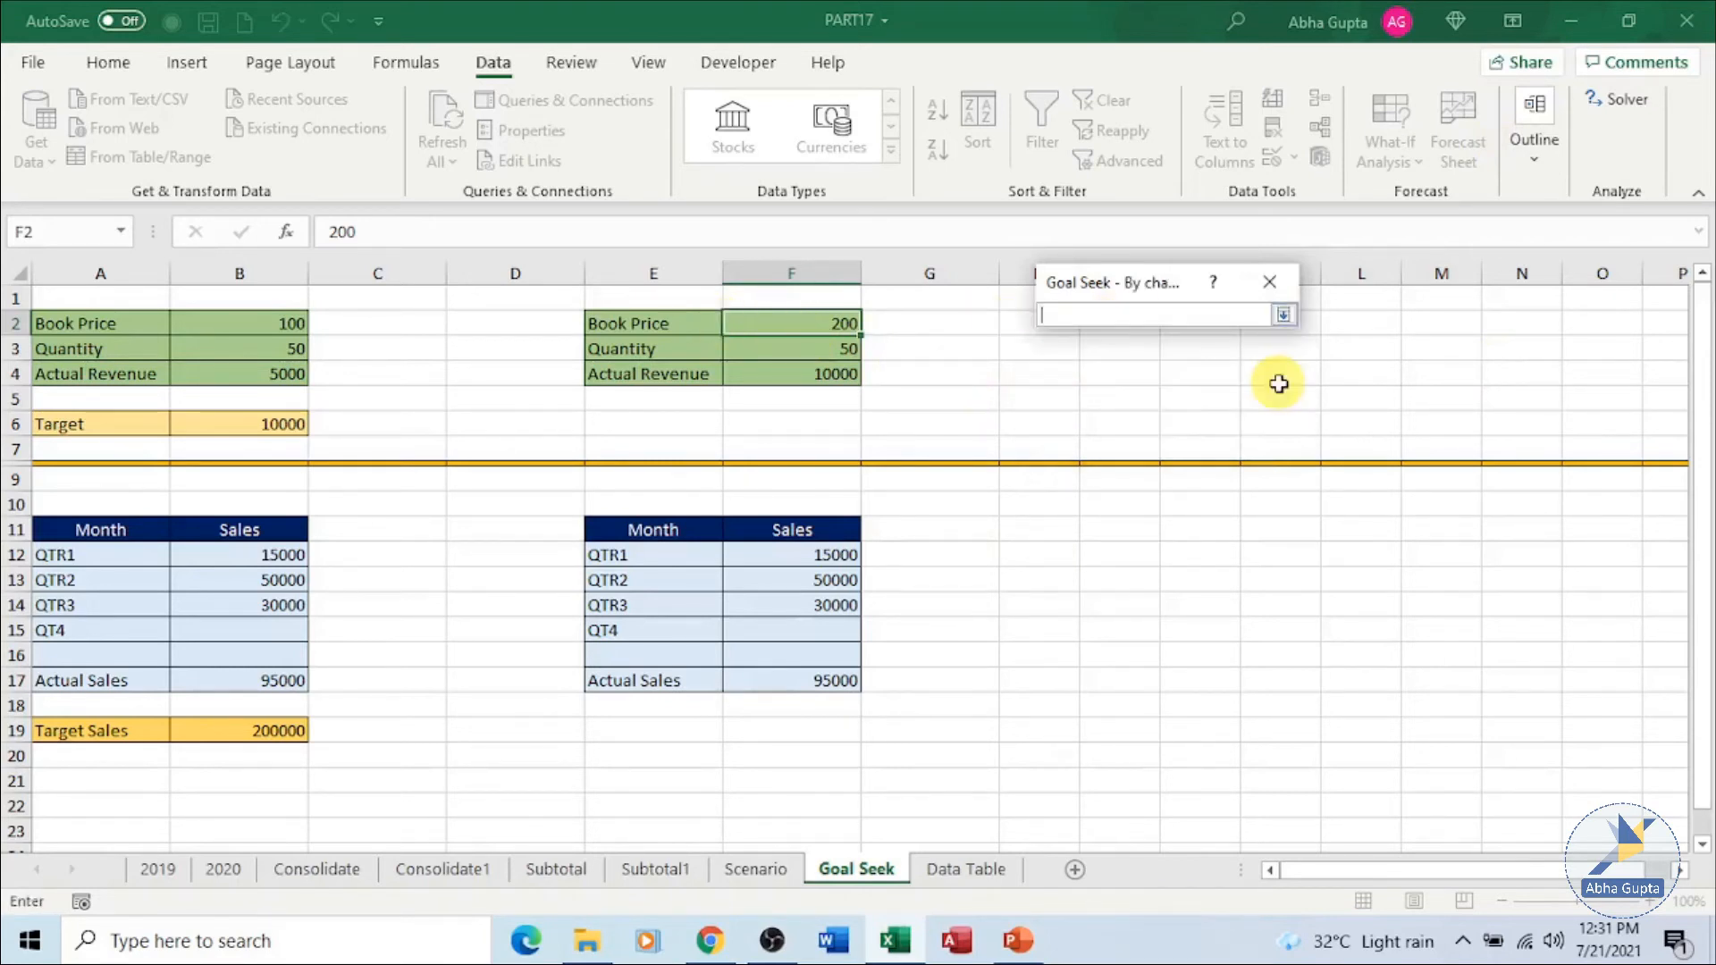
{"action": "left_click", "coordinate": [798, 349]}
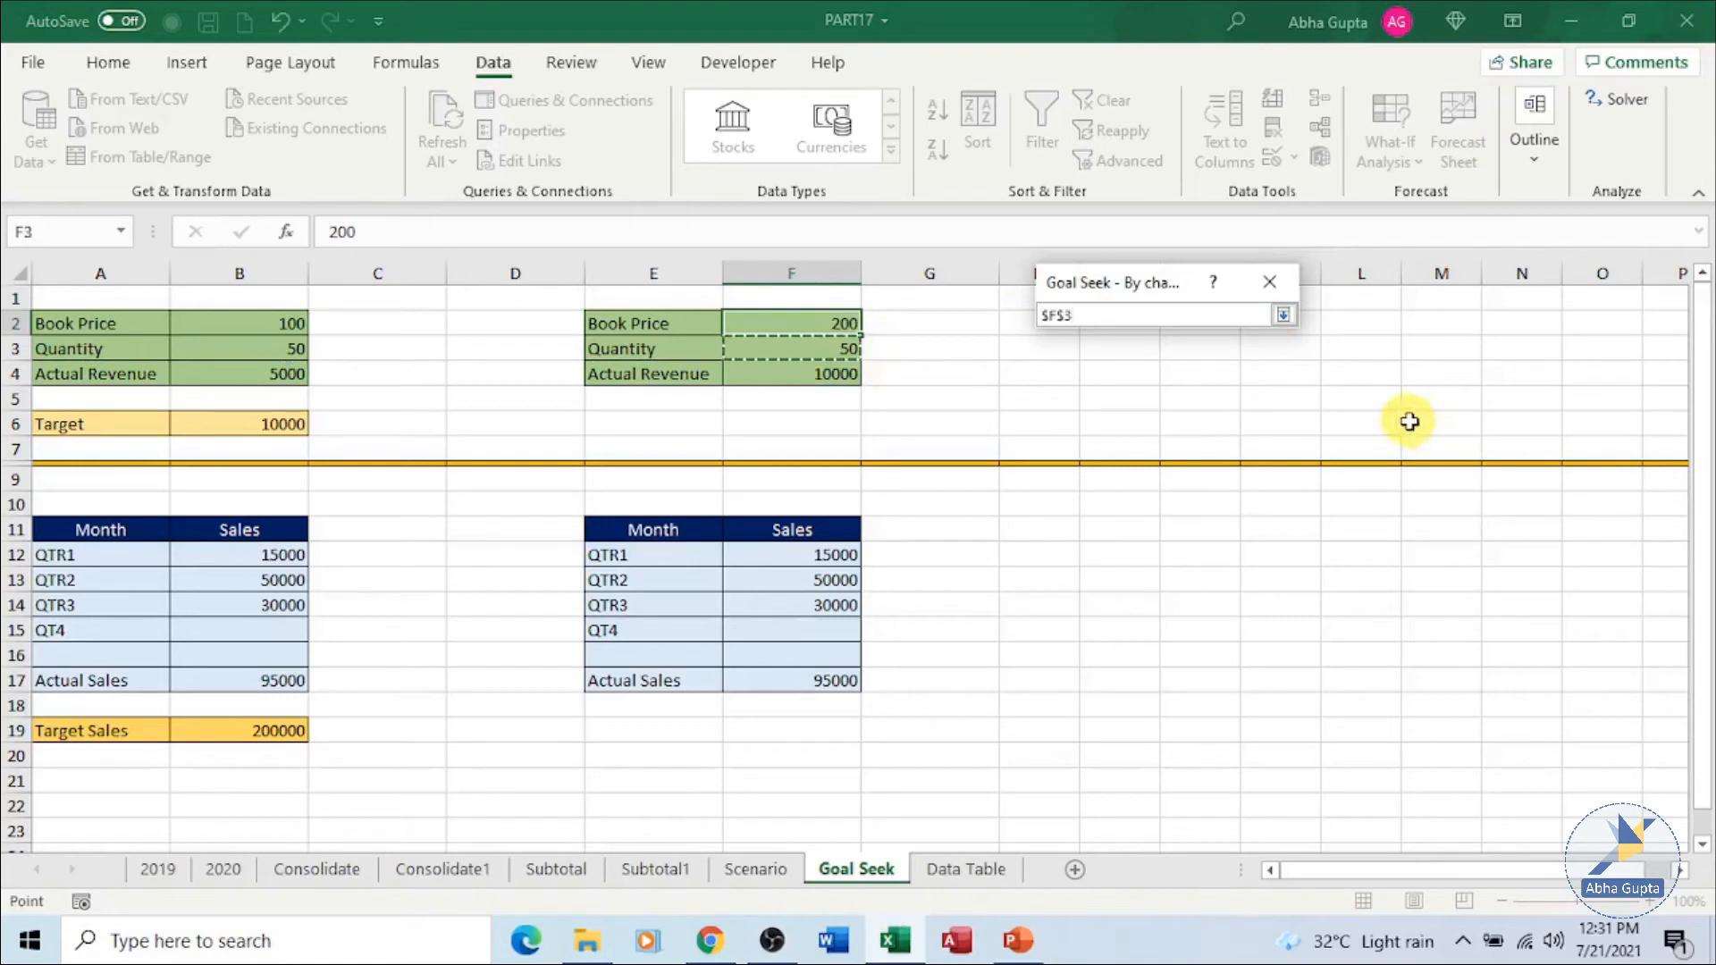
{"action": "left_click", "coordinate": [1284, 316]}
- Replace the value to seek with 20000, run the Goal Seek, and keep the solution in the sheet
{"action": "left_click", "coordinate": [1240, 353]}
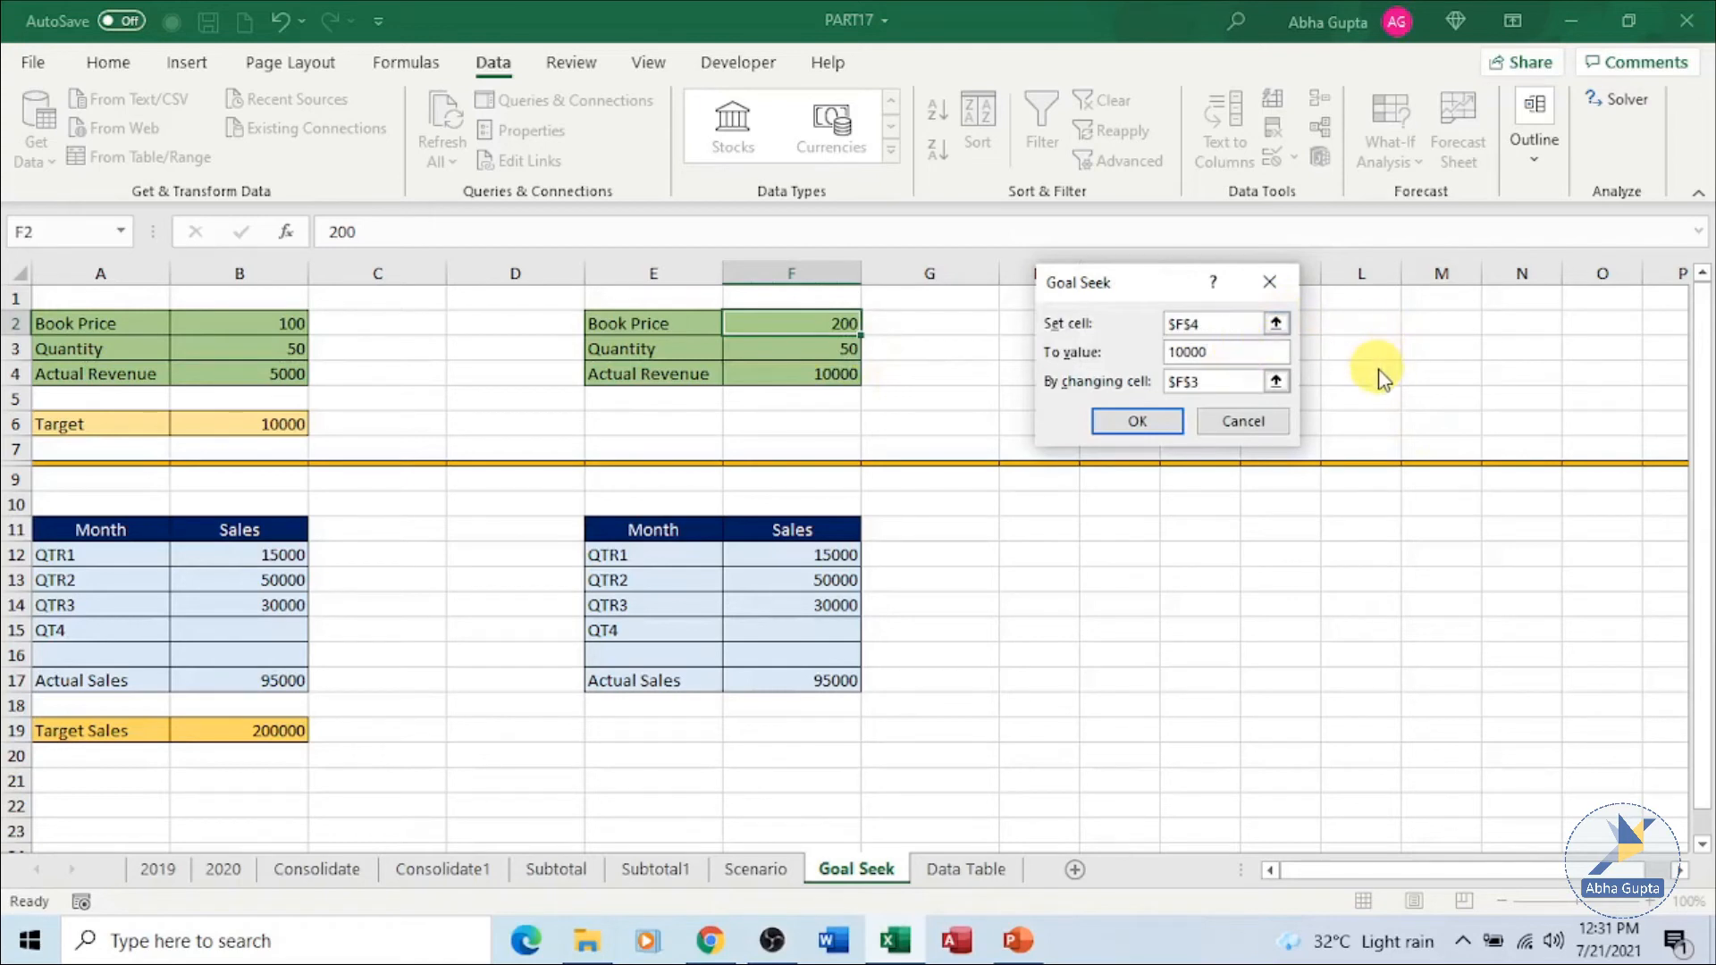
{"action": "key", "text": "BackSpace"}
{"action": "key", "text": "BackSpace"}
{"action": "key", "text": "BackSpace"}
{"action": "key", "text": "BackSpace"}
{"action": "key", "text": "BackSpace"}
{"action": "type", "text": "20000"}
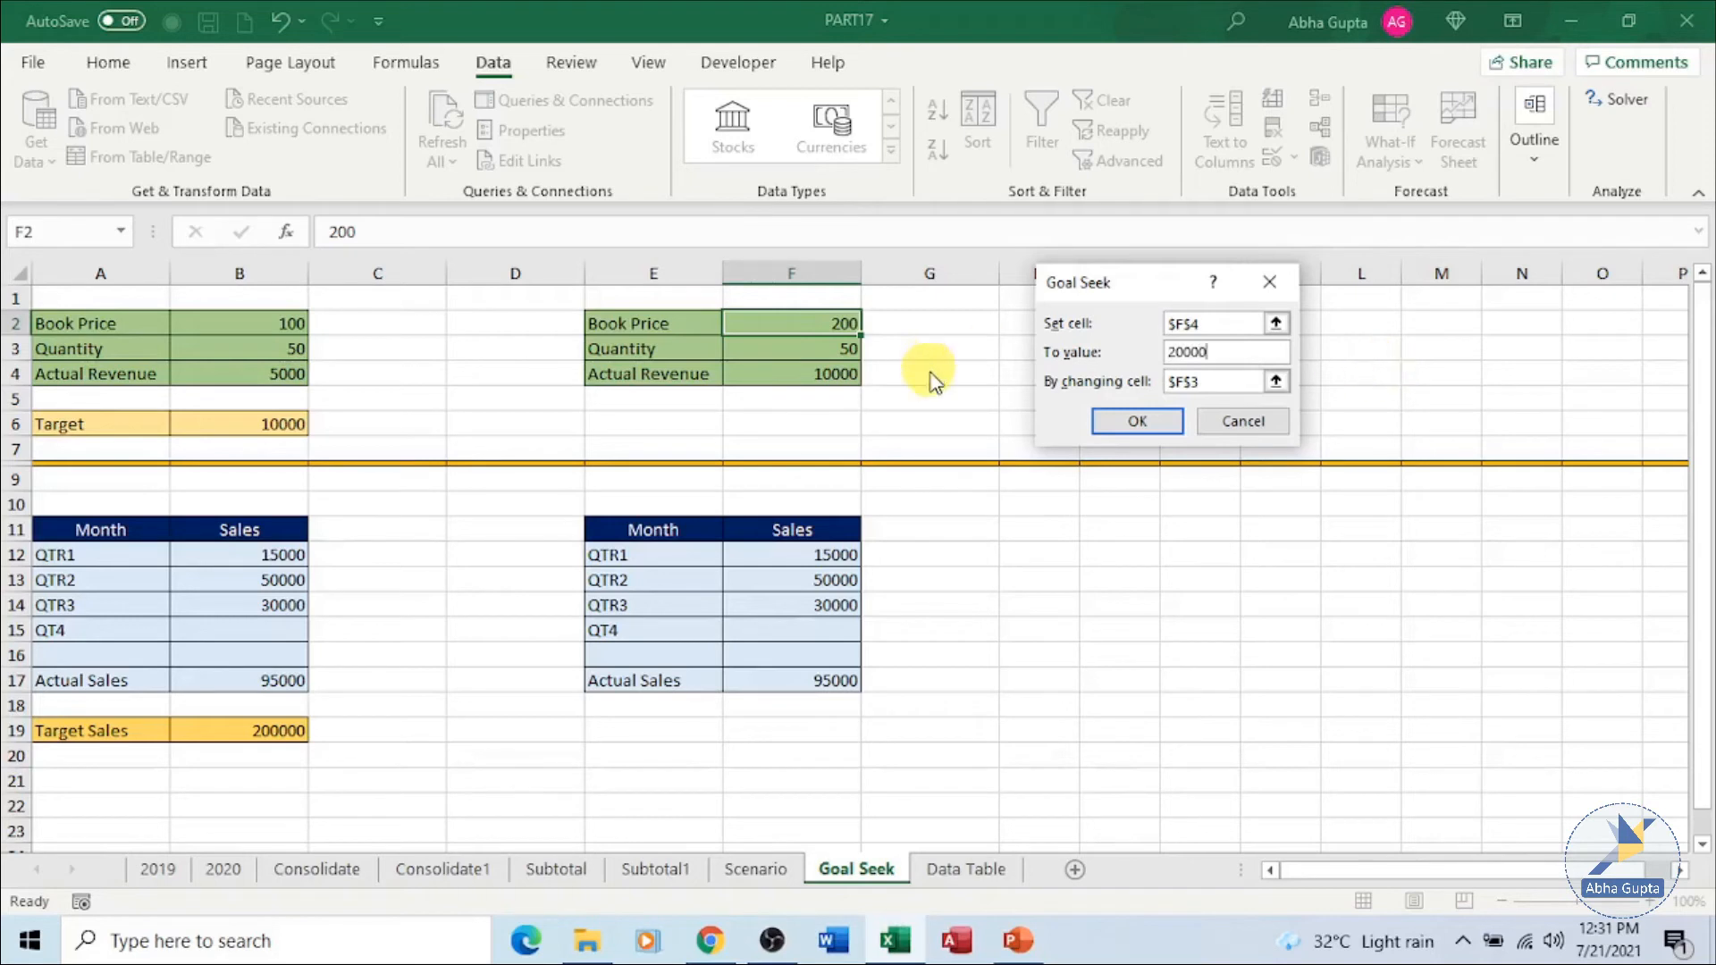
{"action": "left_click", "coordinate": [1105, 426]}
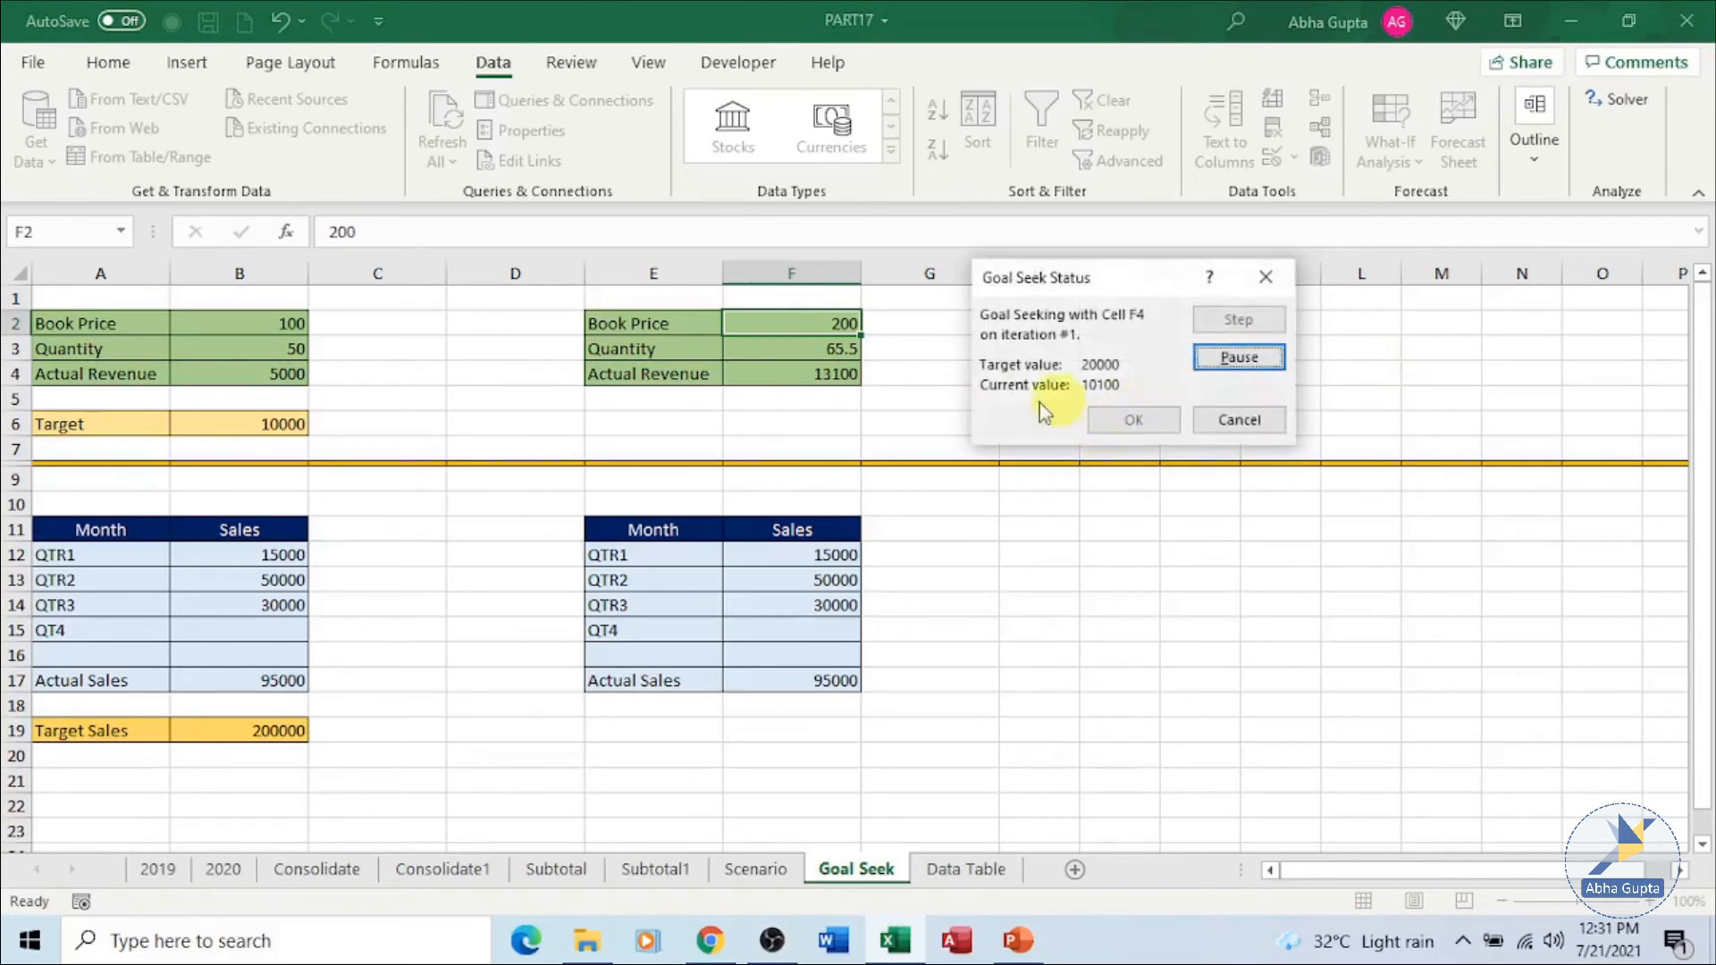
{"action": "left_click", "coordinate": [1135, 420]}
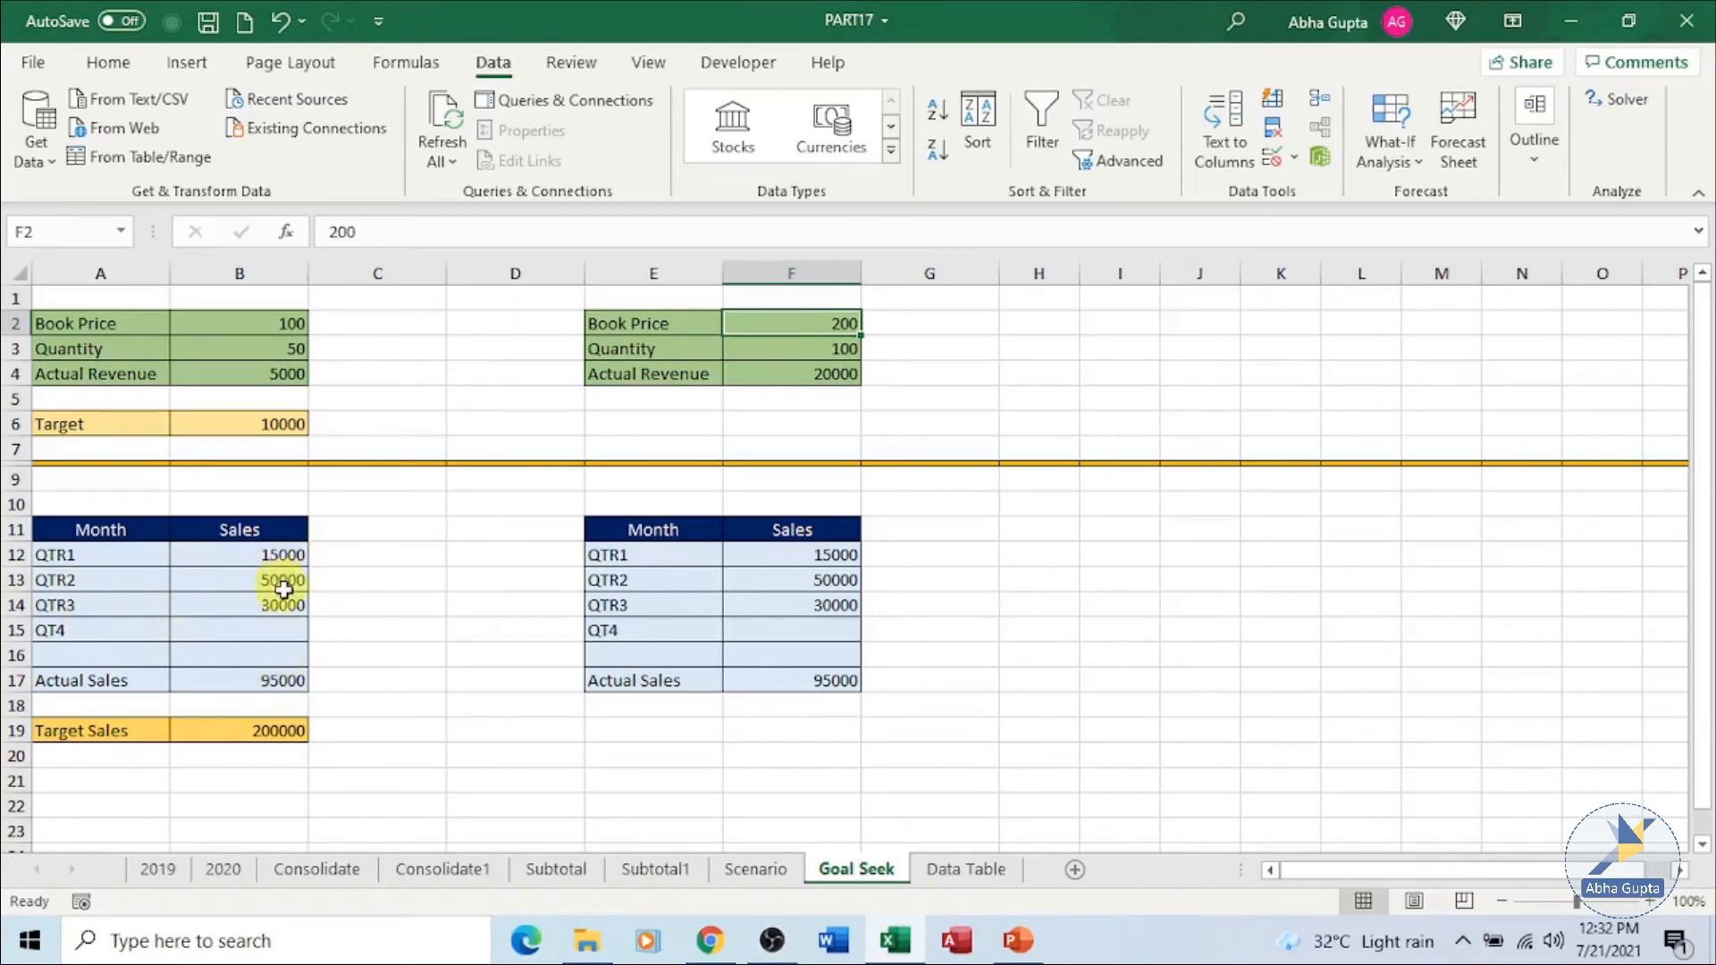
- Start a Goal Seek on the second quarterly sales table, with its Actual Sales cell F17 as the set cell
{"action": "left_click", "coordinate": [280, 679]}
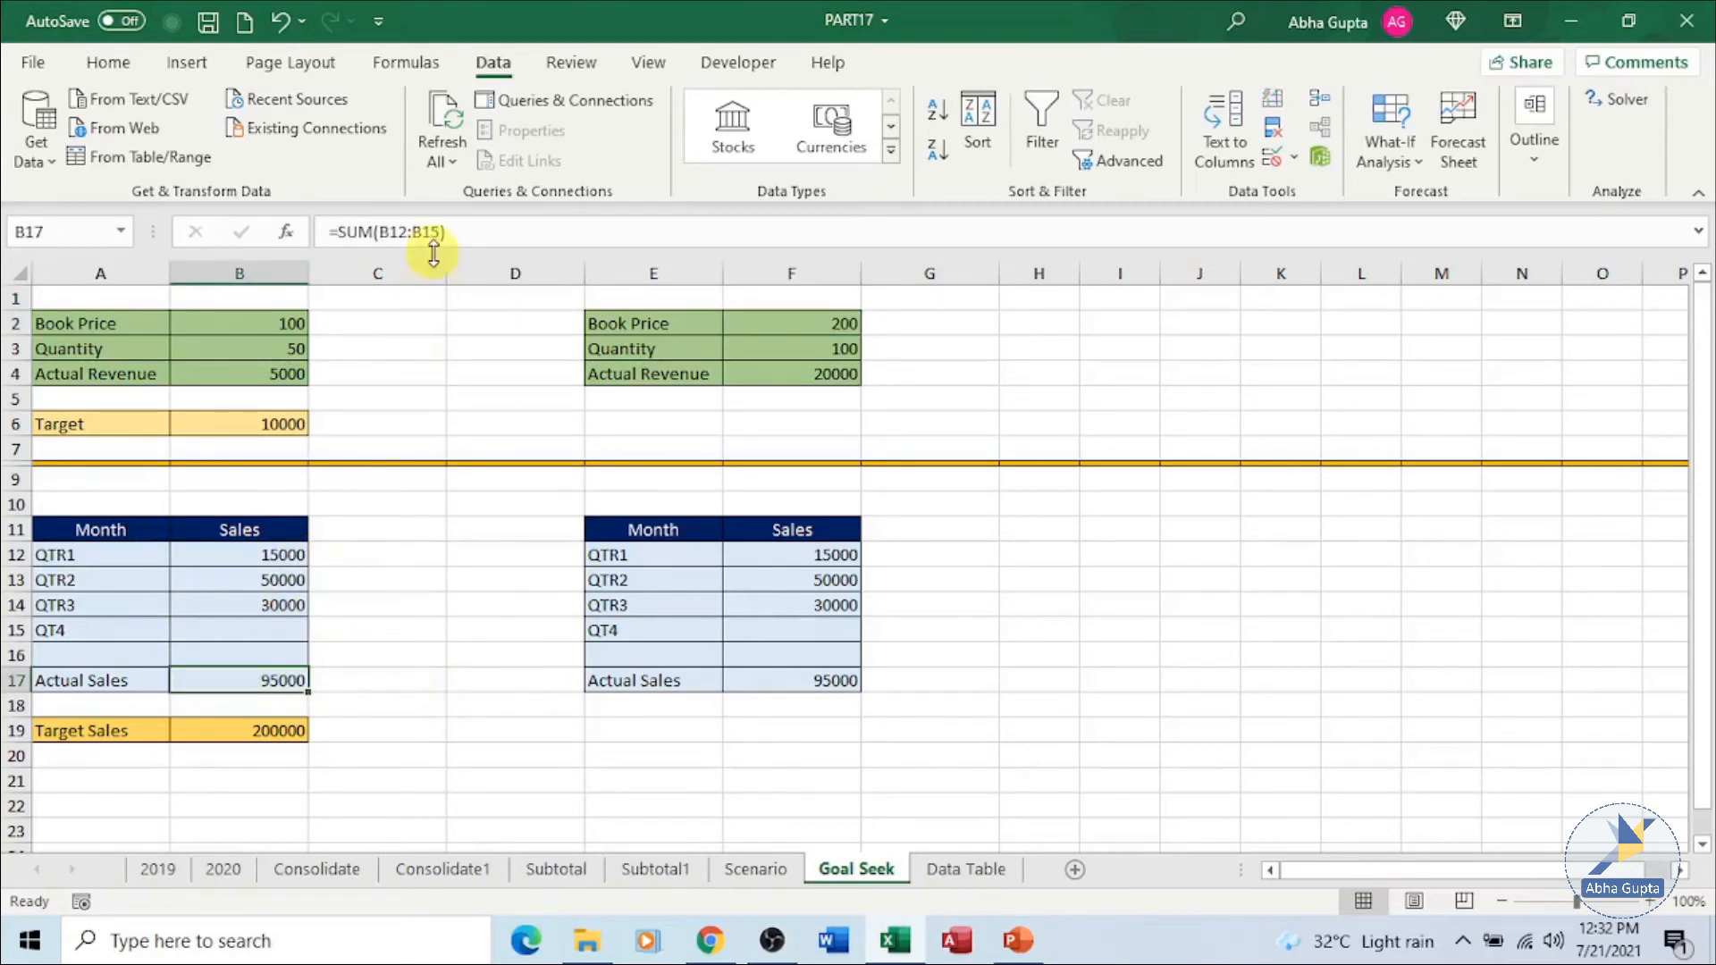
{"action": "left_click", "coordinate": [269, 635]}
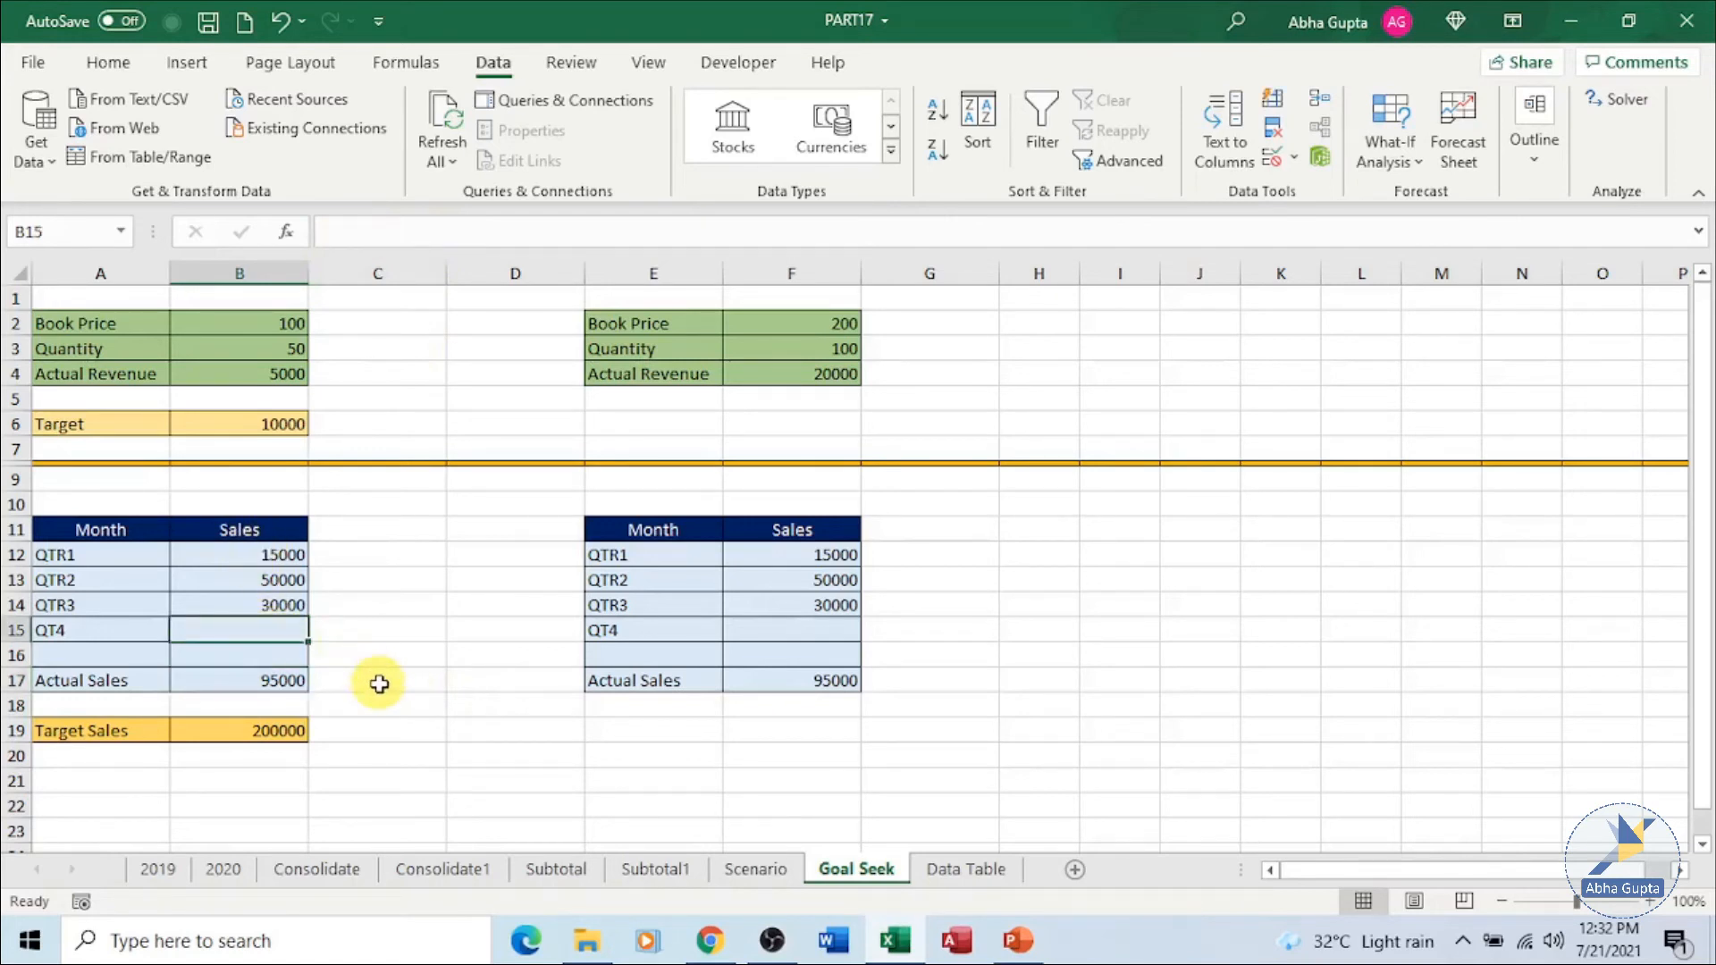
{"action": "left_click", "coordinate": [290, 728]}
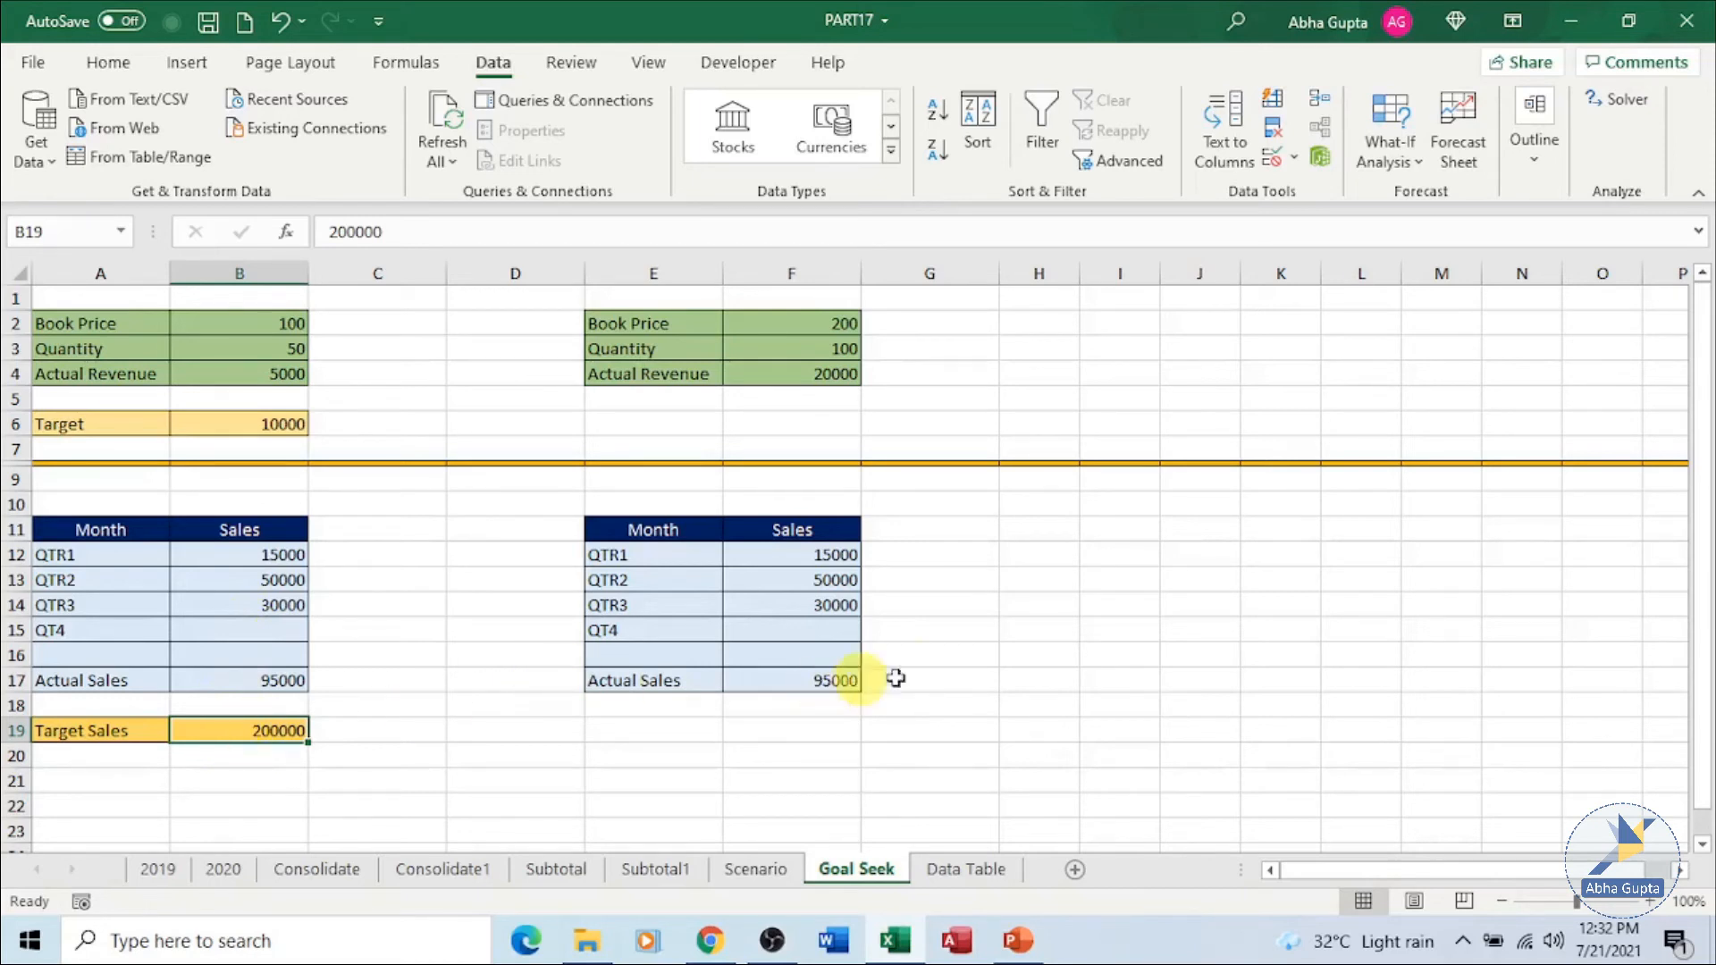
{"action": "left_click", "coordinate": [933, 663]}
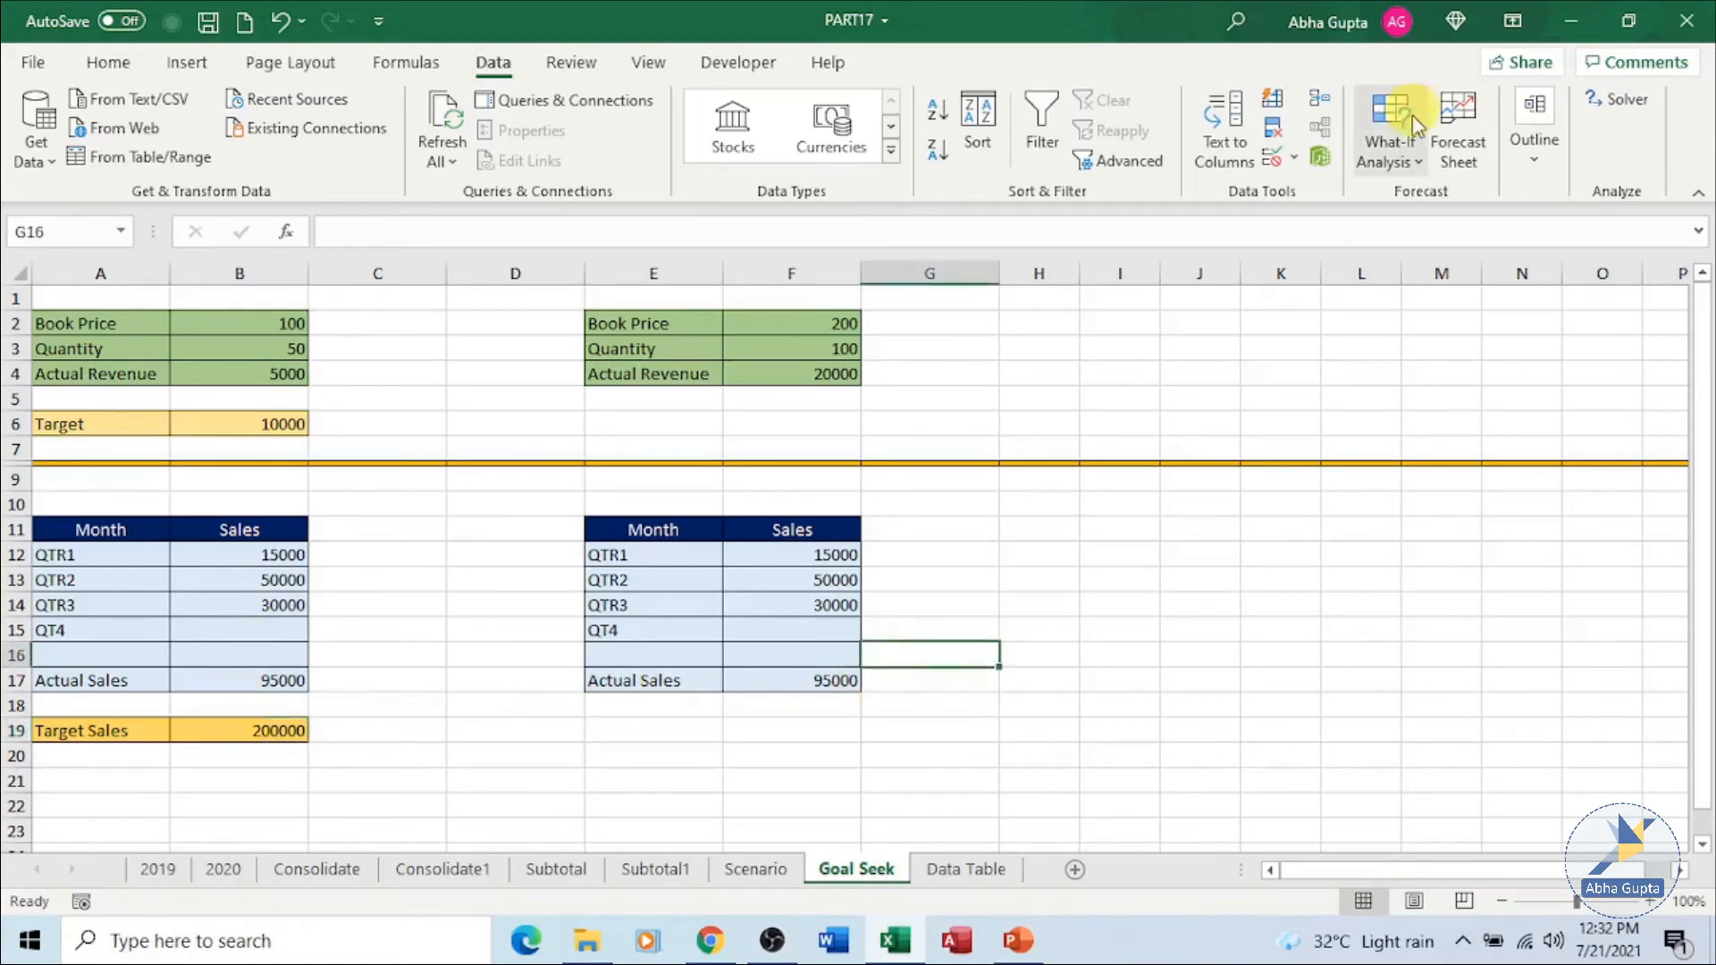
{"action": "left_click", "coordinate": [1403, 161]}
{"action": "left_click", "coordinate": [1439, 230]}
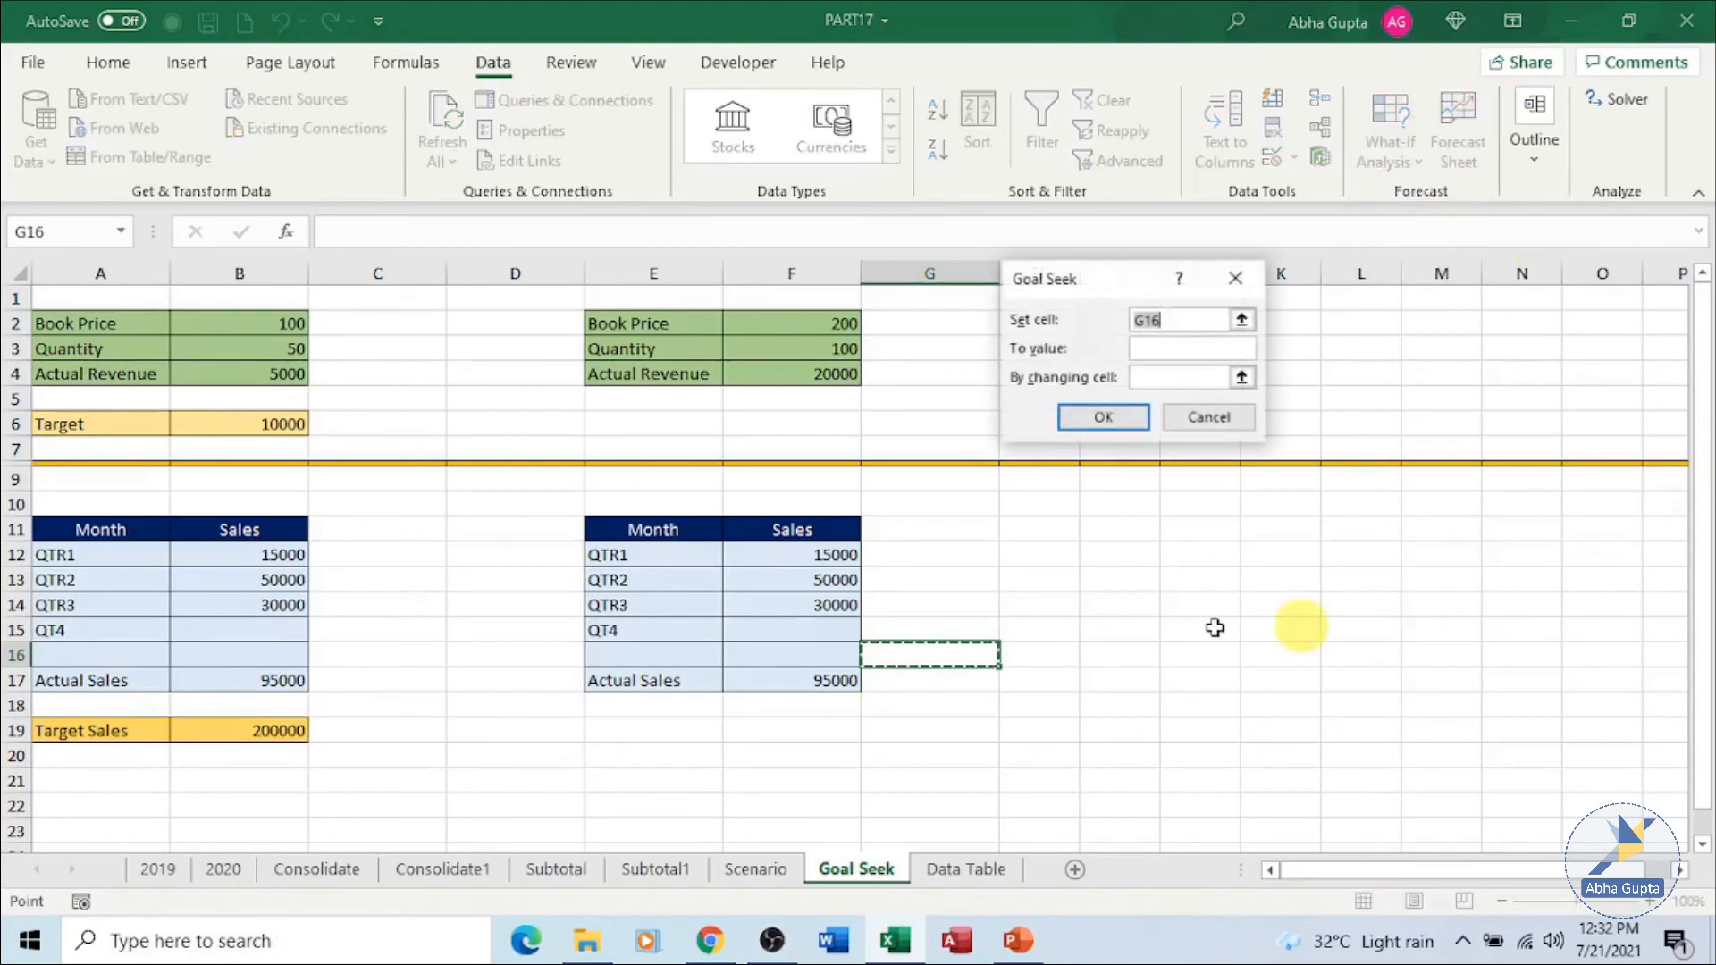
{"action": "left_click_drag", "start_coordinate": [1134, 276], "coordinate": [1184, 536]}
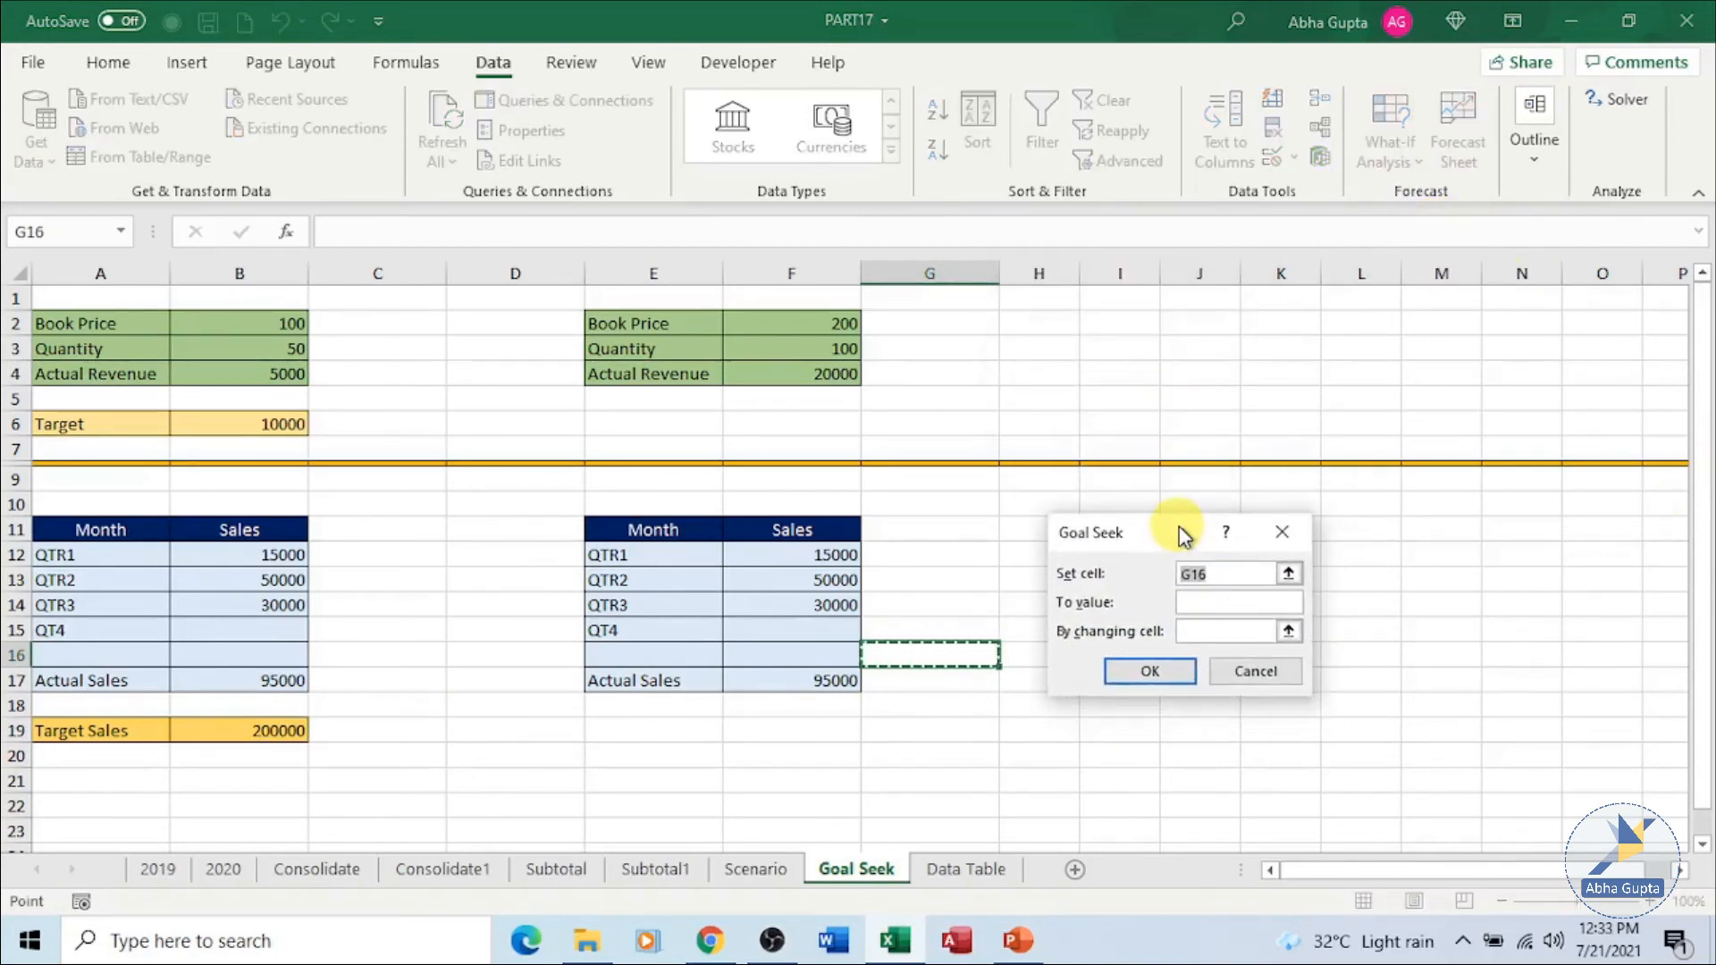
{"action": "left_click", "coordinate": [1289, 573]}
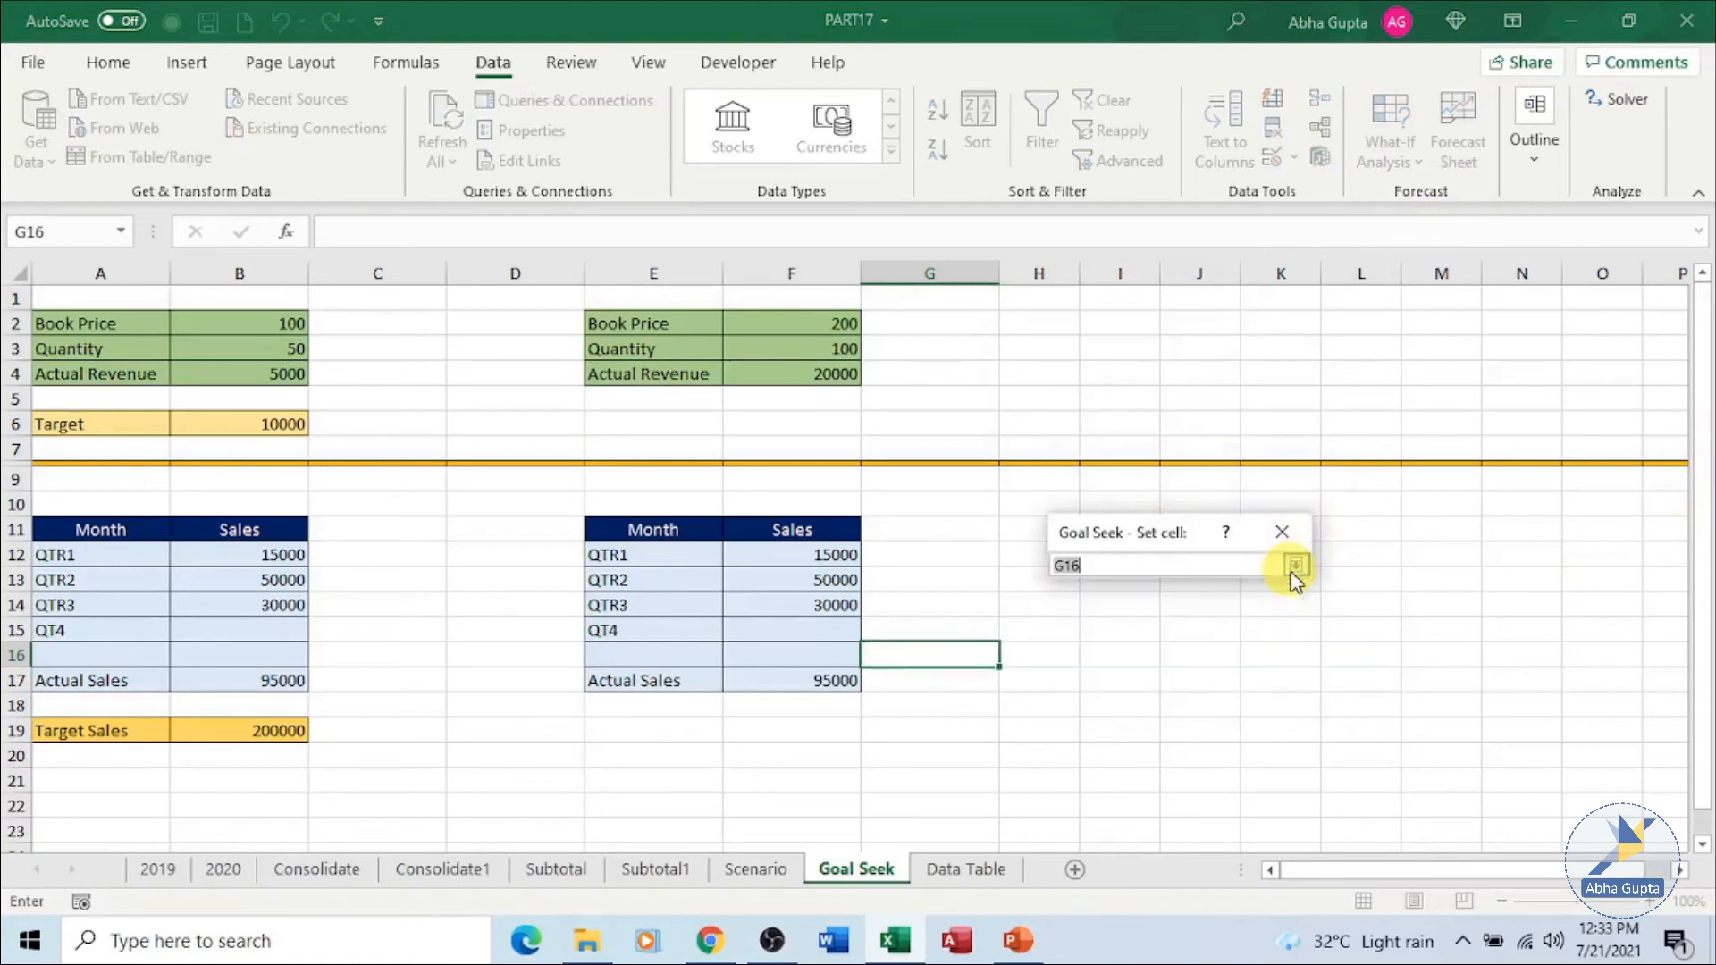
{"action": "left_click", "coordinate": [854, 684]}
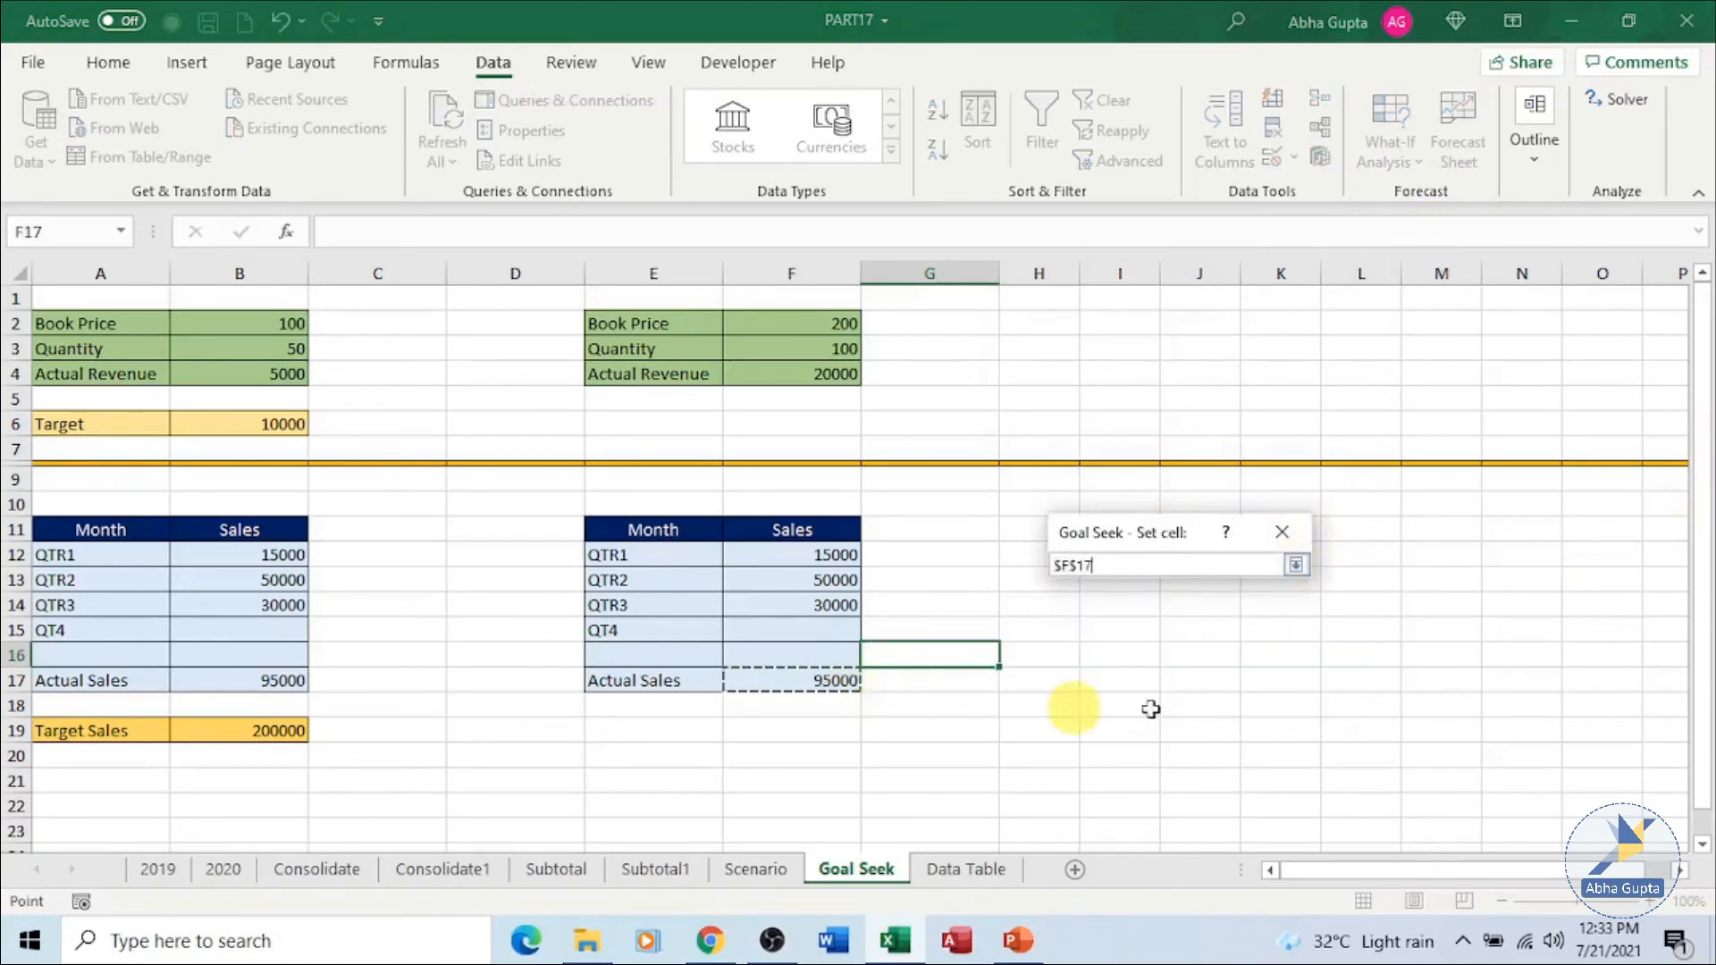
{"action": "left_click", "coordinate": [1295, 566]}
- Seek a value of 200000 by changing the QT4 sales cell F15, and keep the solution in the sheet
{"action": "left_click", "coordinate": [1264, 606]}
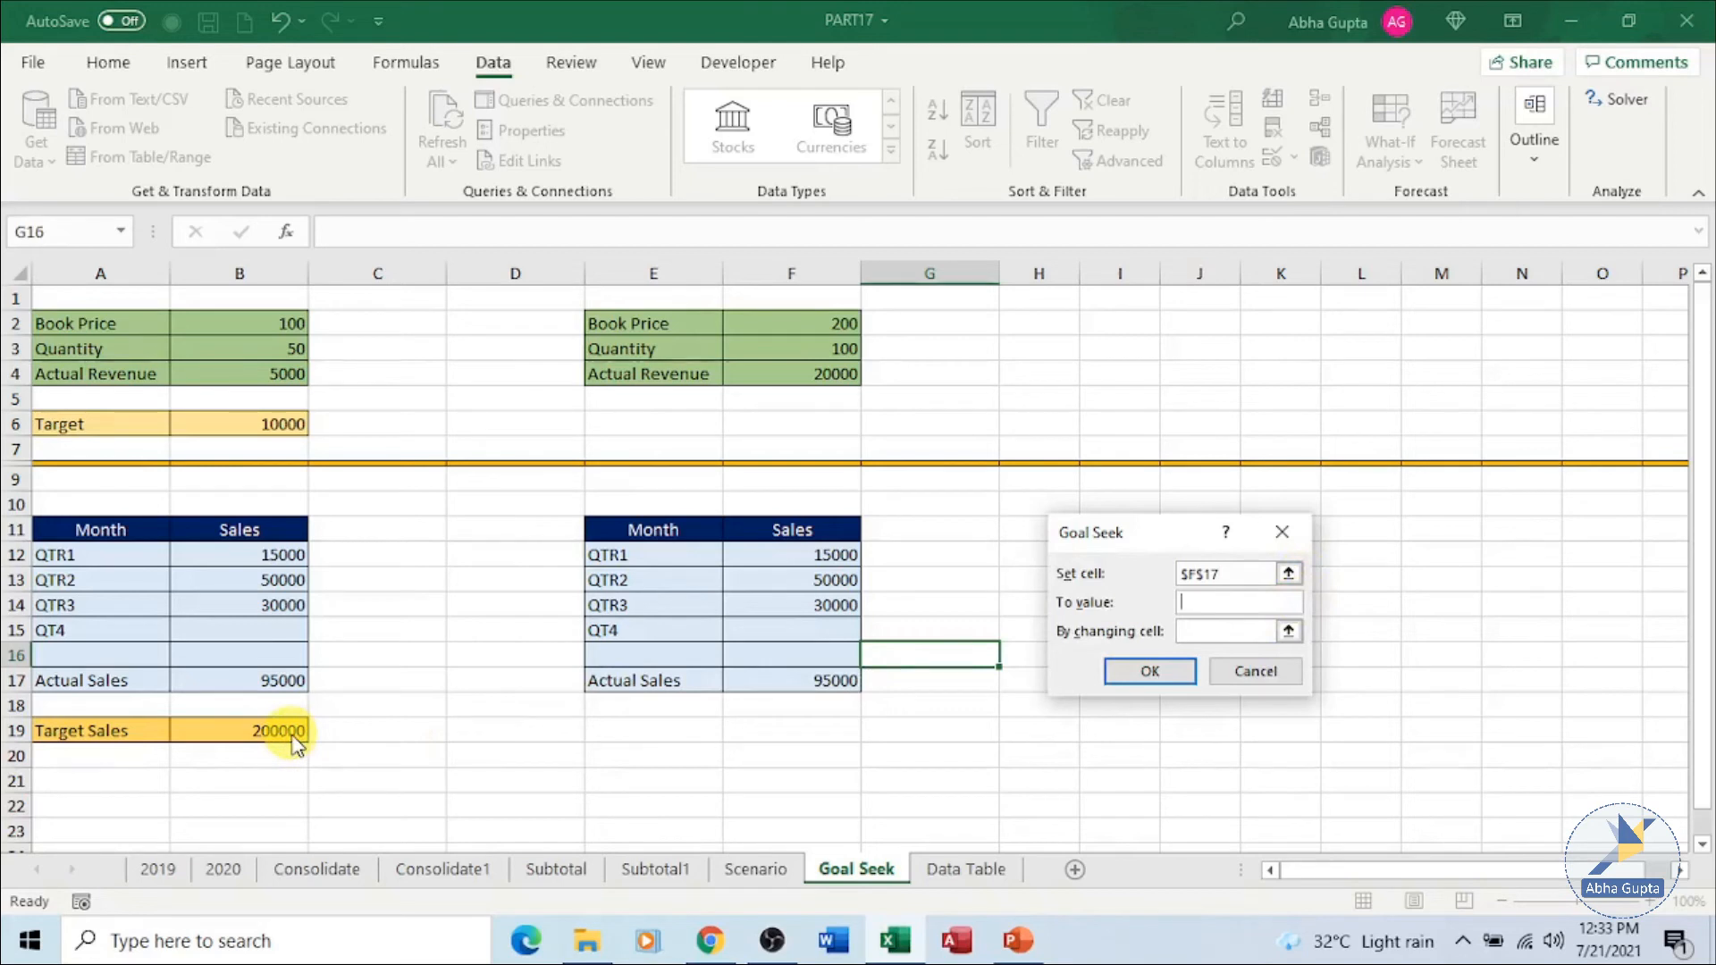
{"action": "type", "text": "200000"}
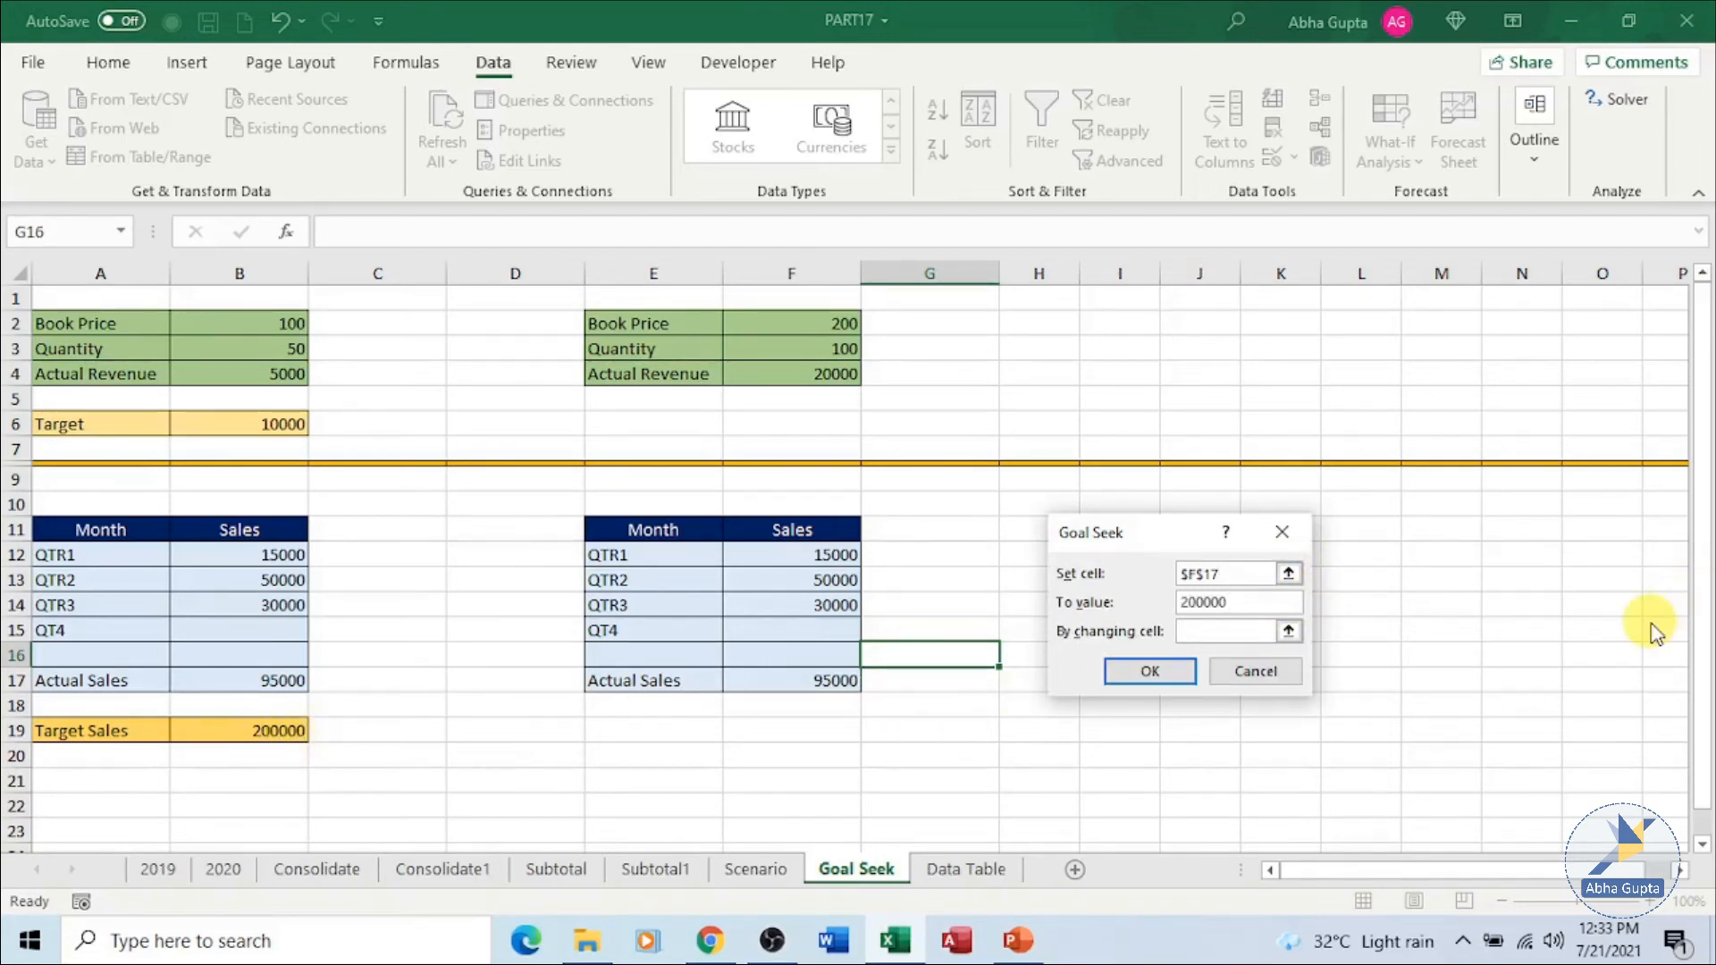
{"action": "left_click", "coordinate": [1288, 632]}
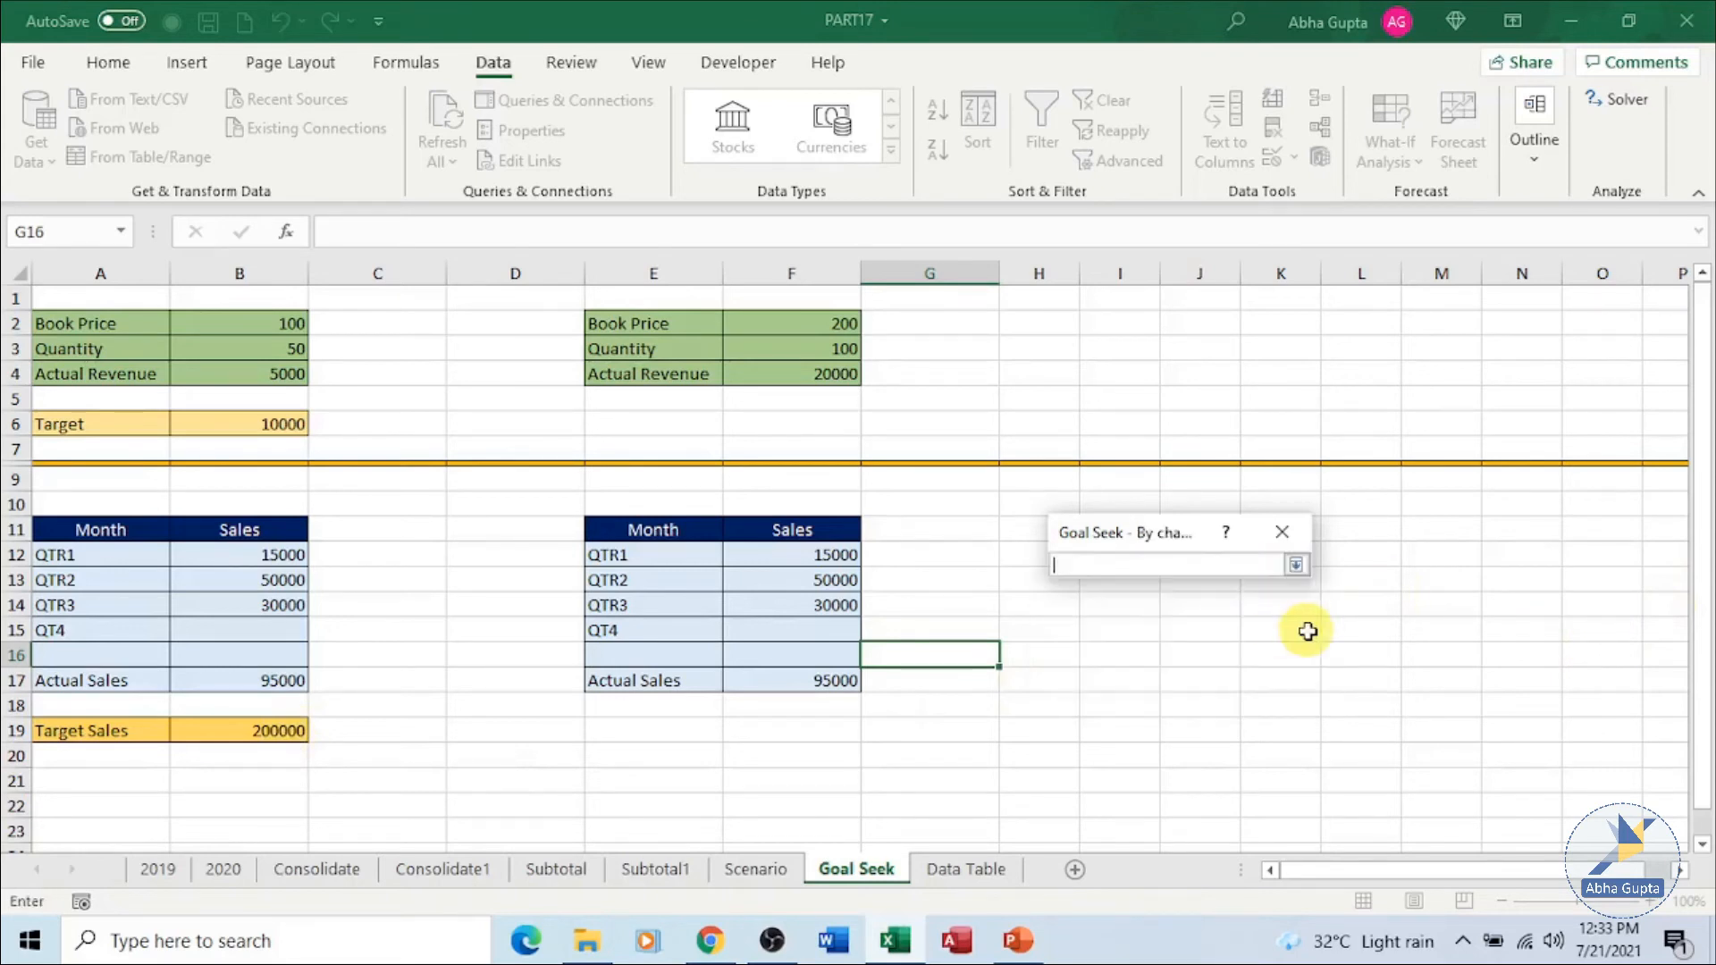
{"action": "left_click", "coordinate": [827, 636]}
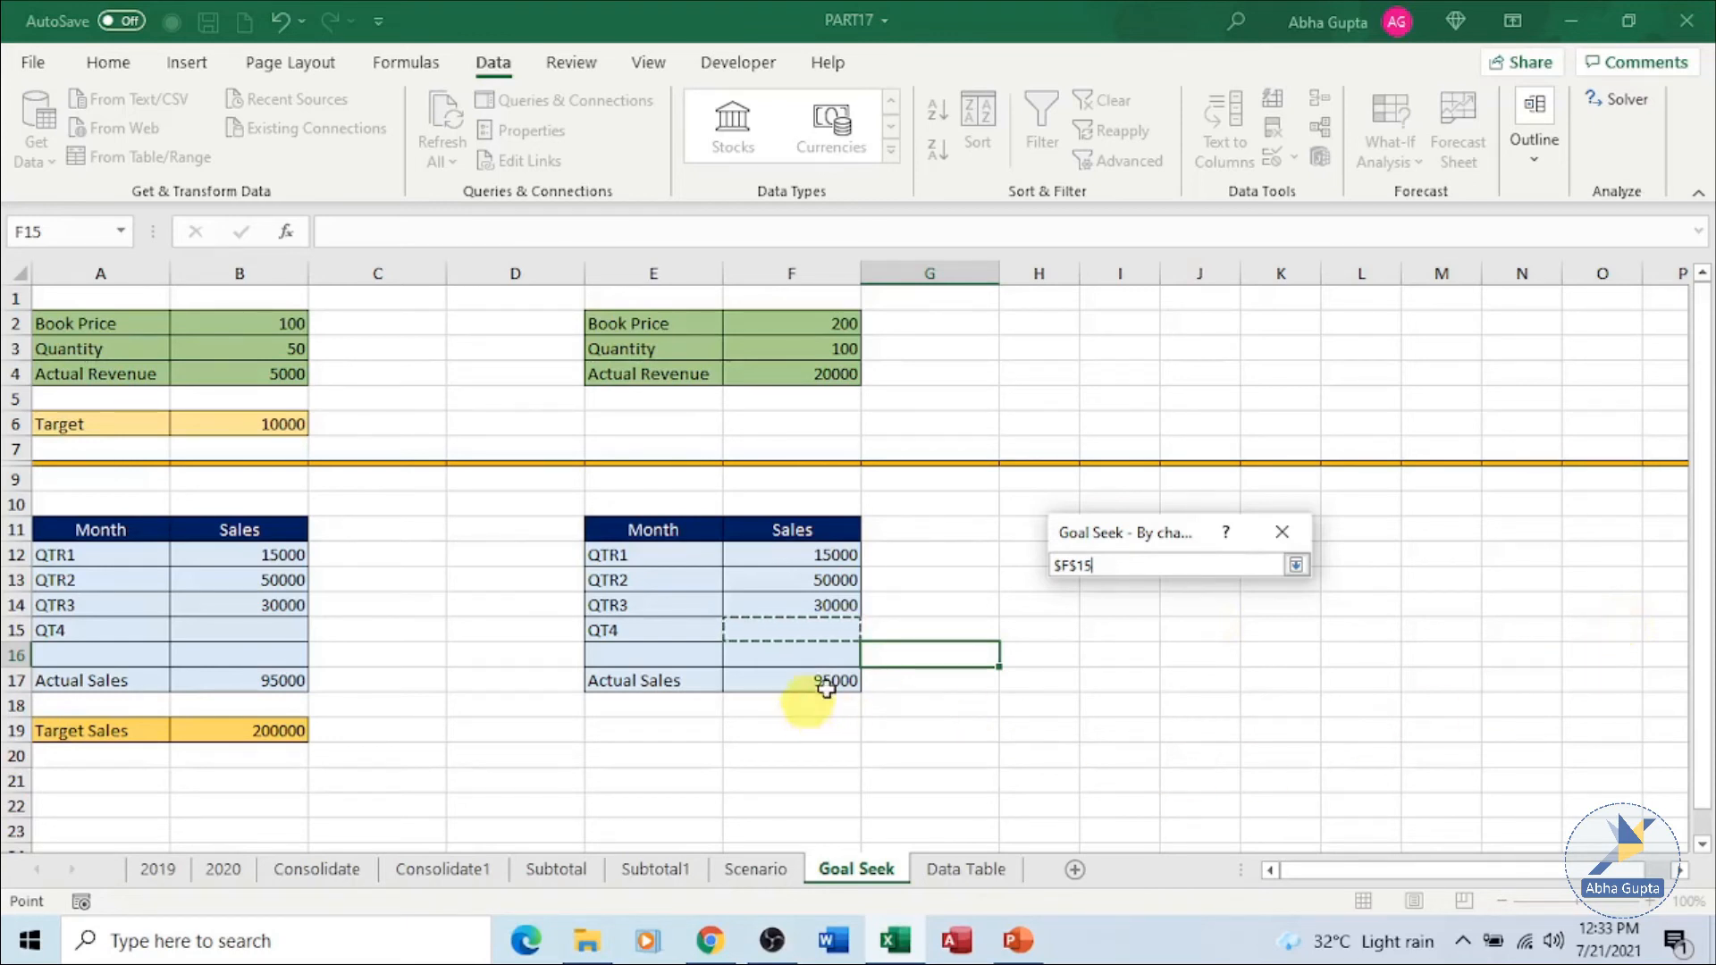
{"action": "left_click", "coordinate": [1295, 565]}
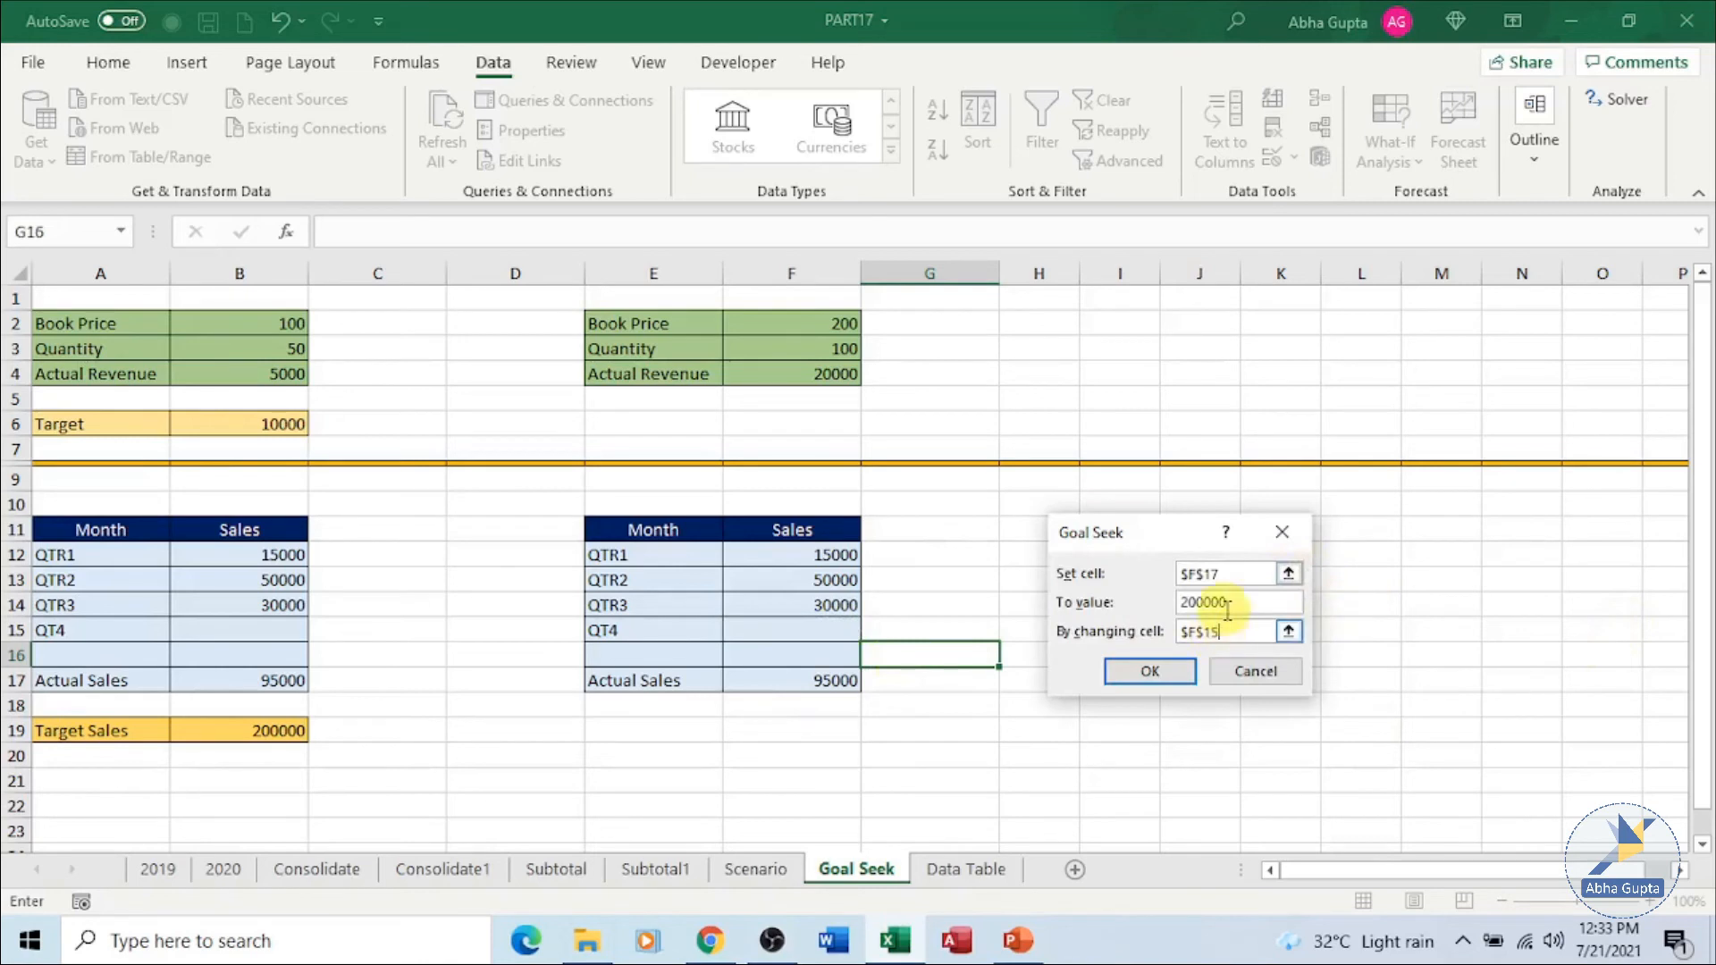
{"action": "left_click", "coordinate": [1162, 678]}
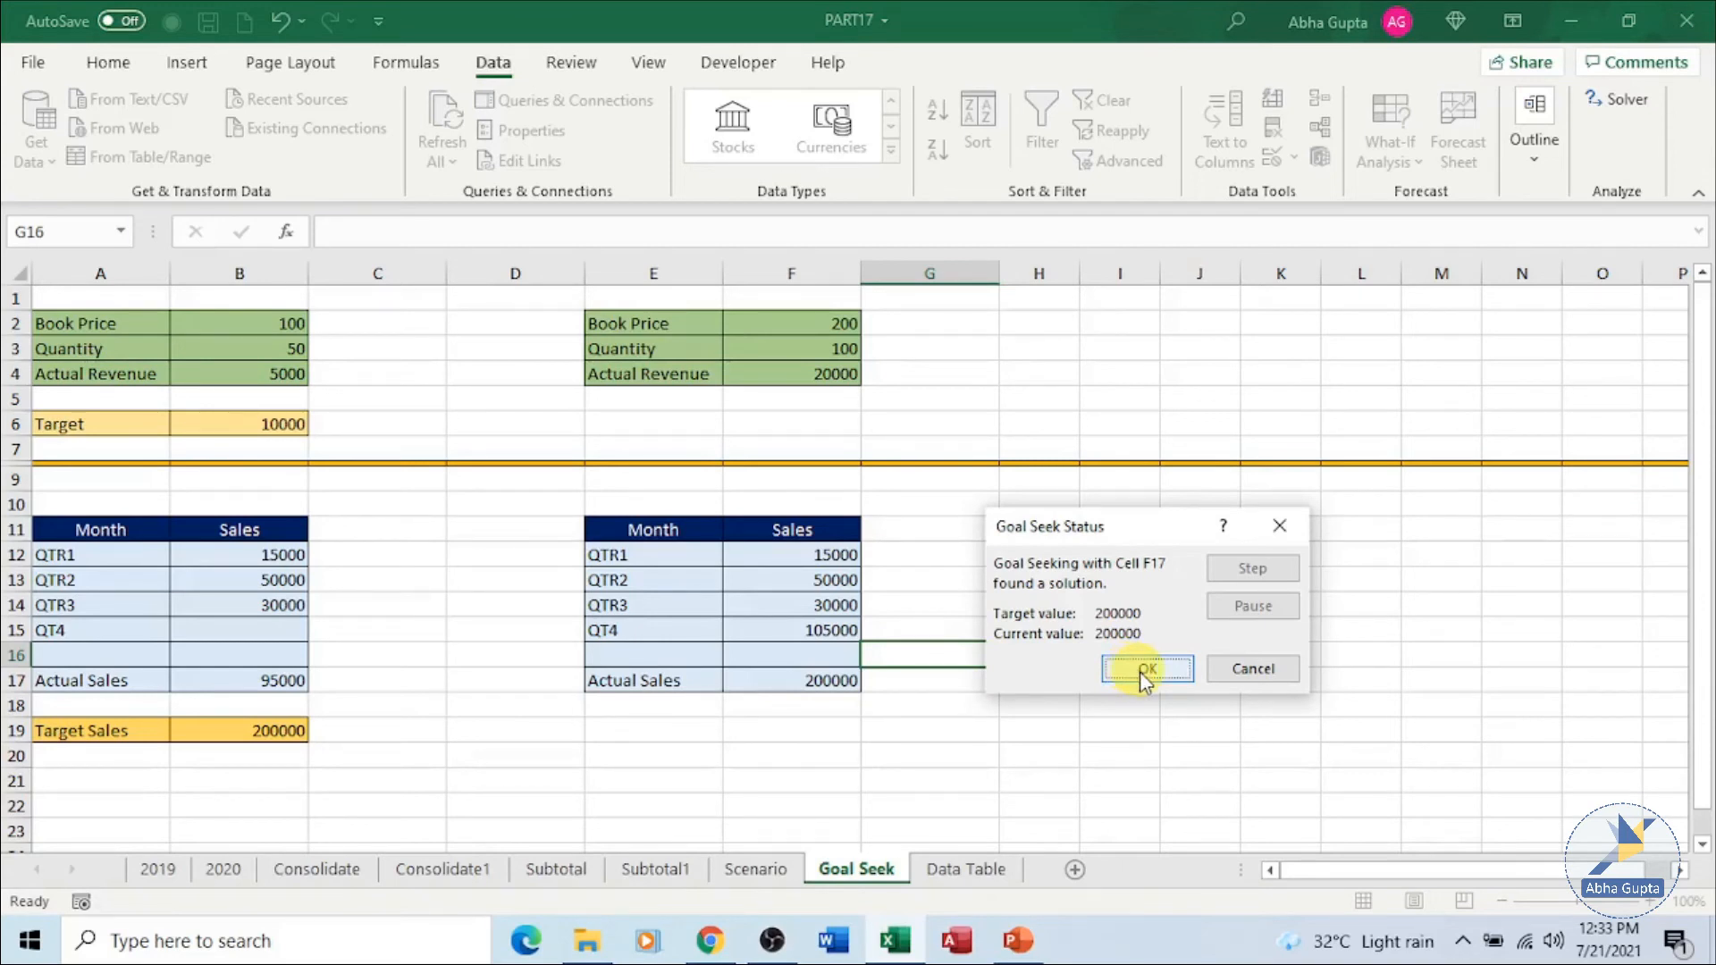
{"action": "left_click", "coordinate": [1144, 670]}
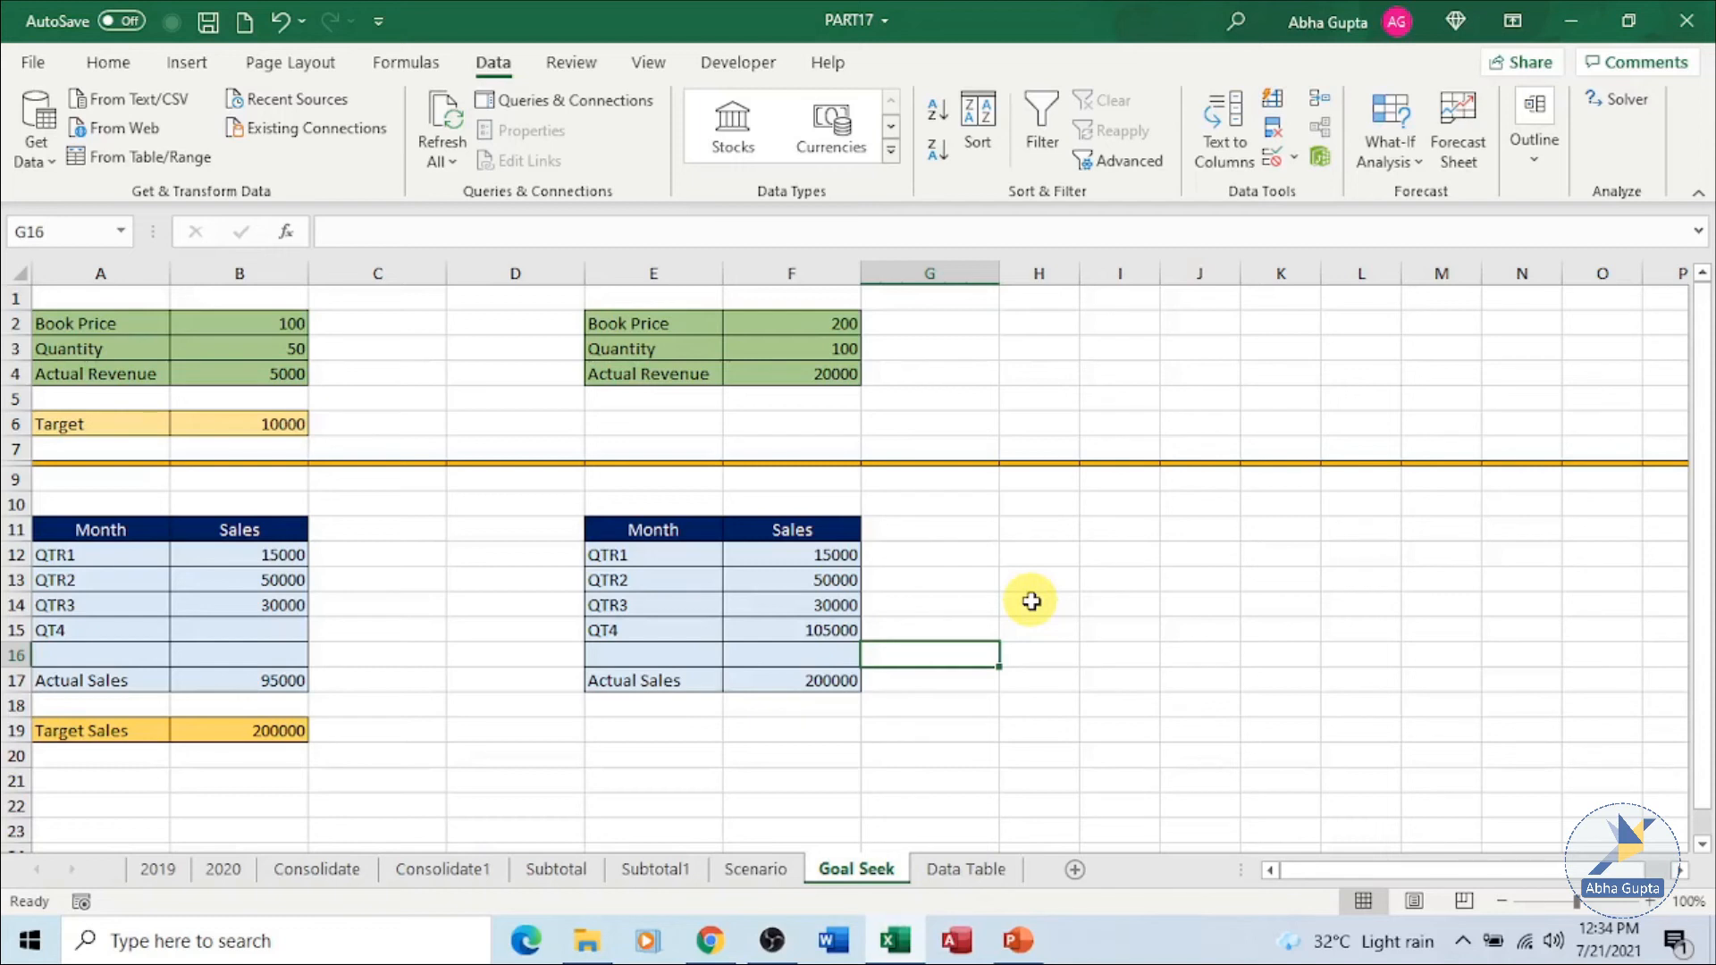
- Switch to the Data Table sheet and examine the Book Sold inputs, the Revenue formula in C4, and the grid's corner cell B8
{"action": "key", "text": "ctrl+Page_Down"}
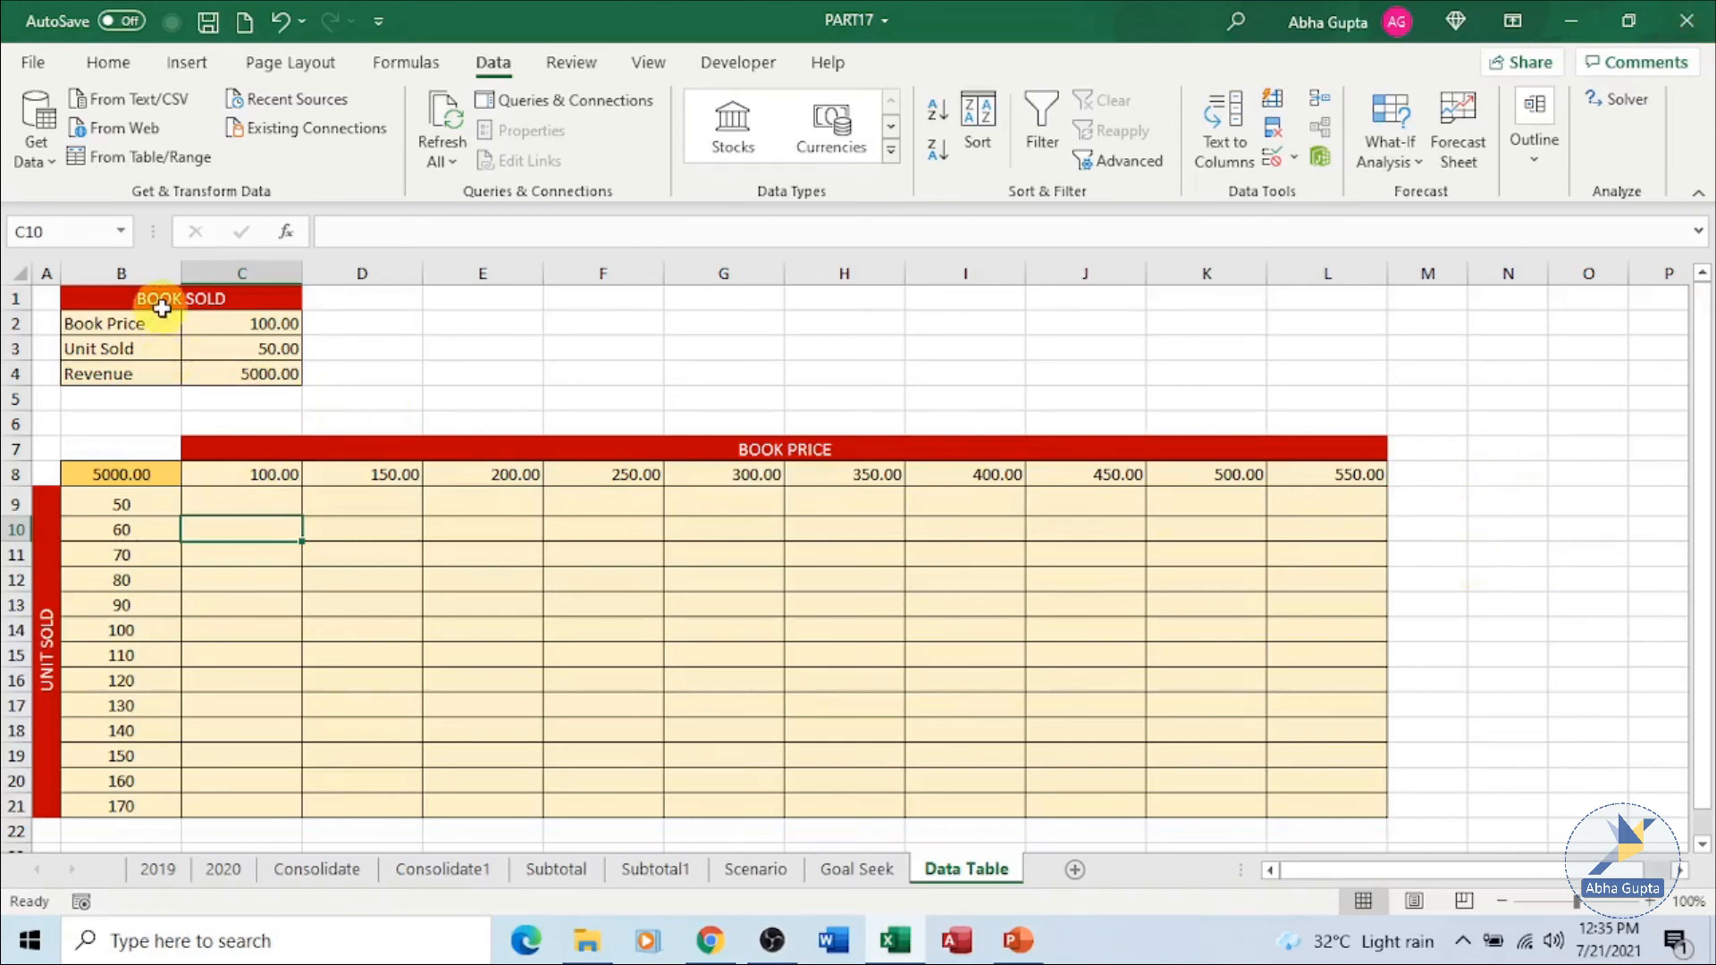
{"action": "left_click", "coordinate": [288, 376]}
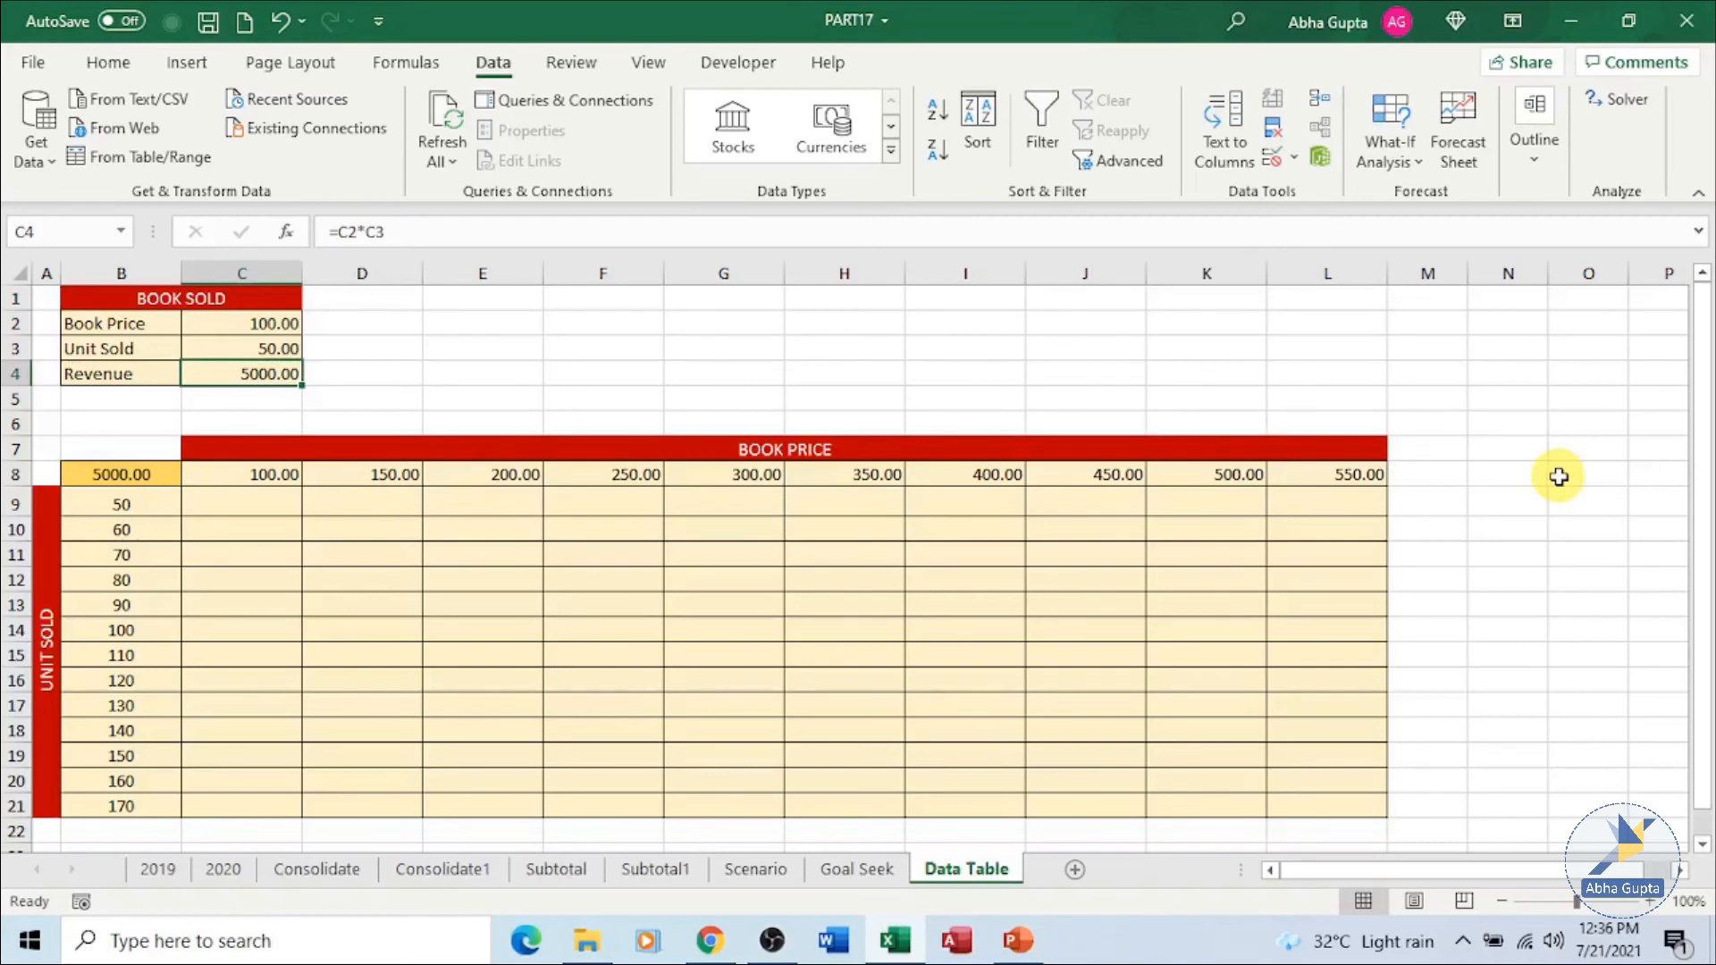
{"action": "left_click", "coordinate": [135, 481]}
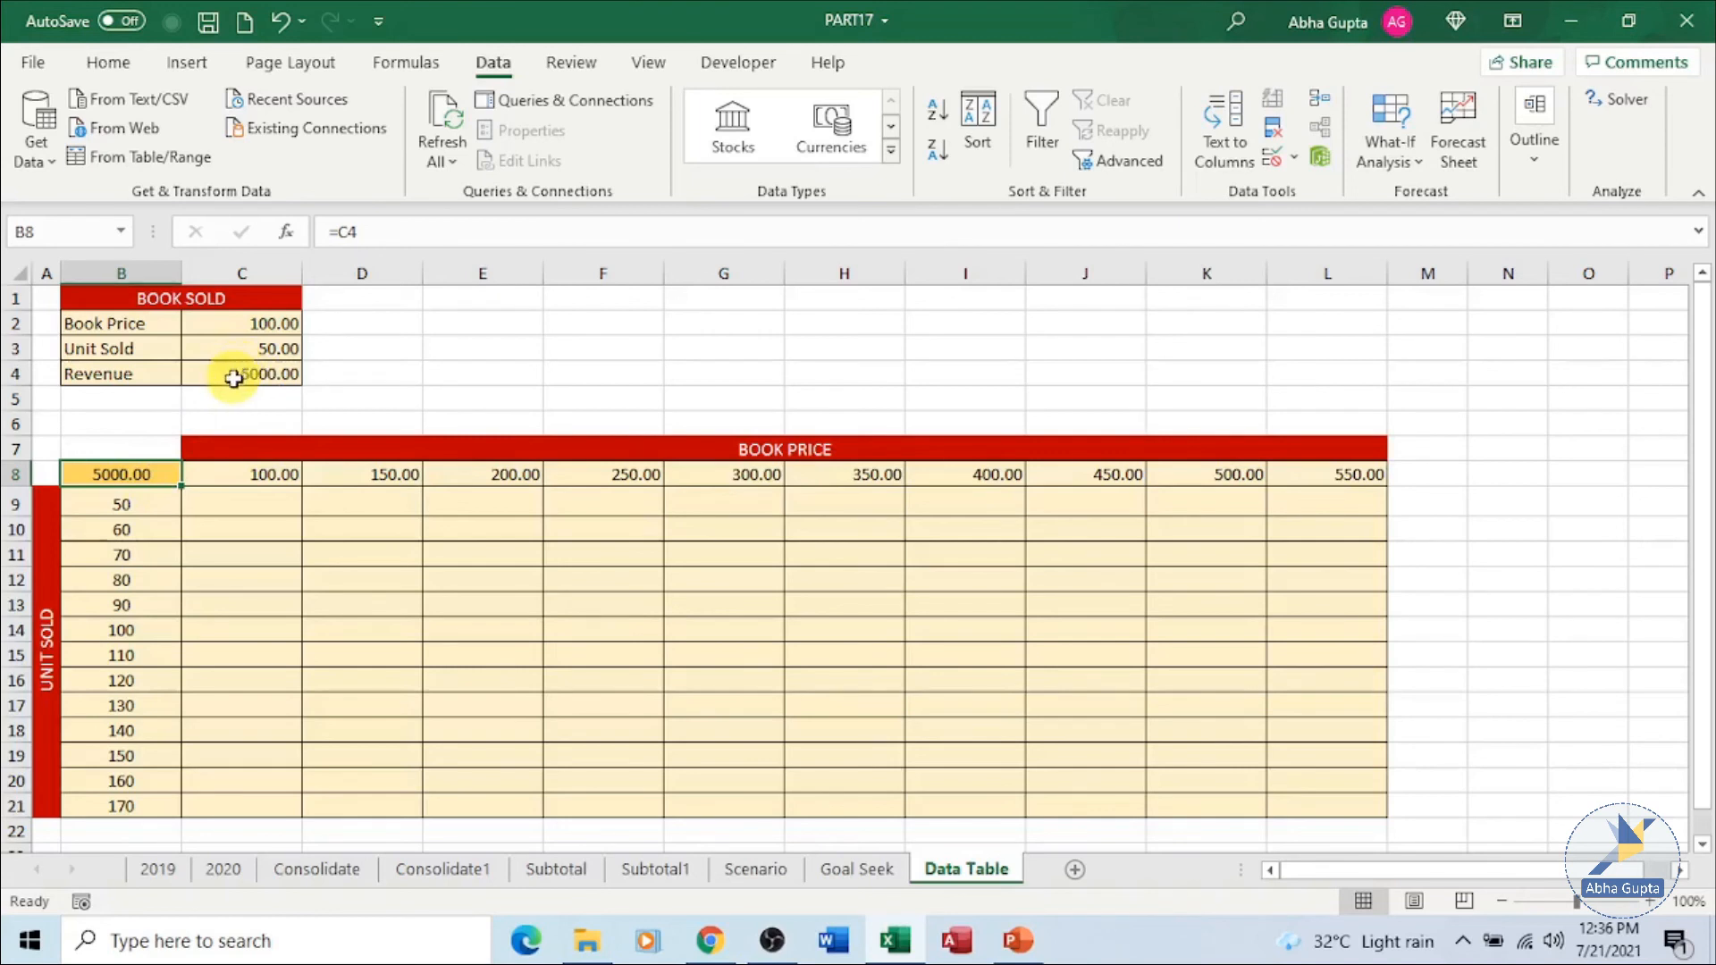
{"action": "left_click", "coordinate": [218, 328]}
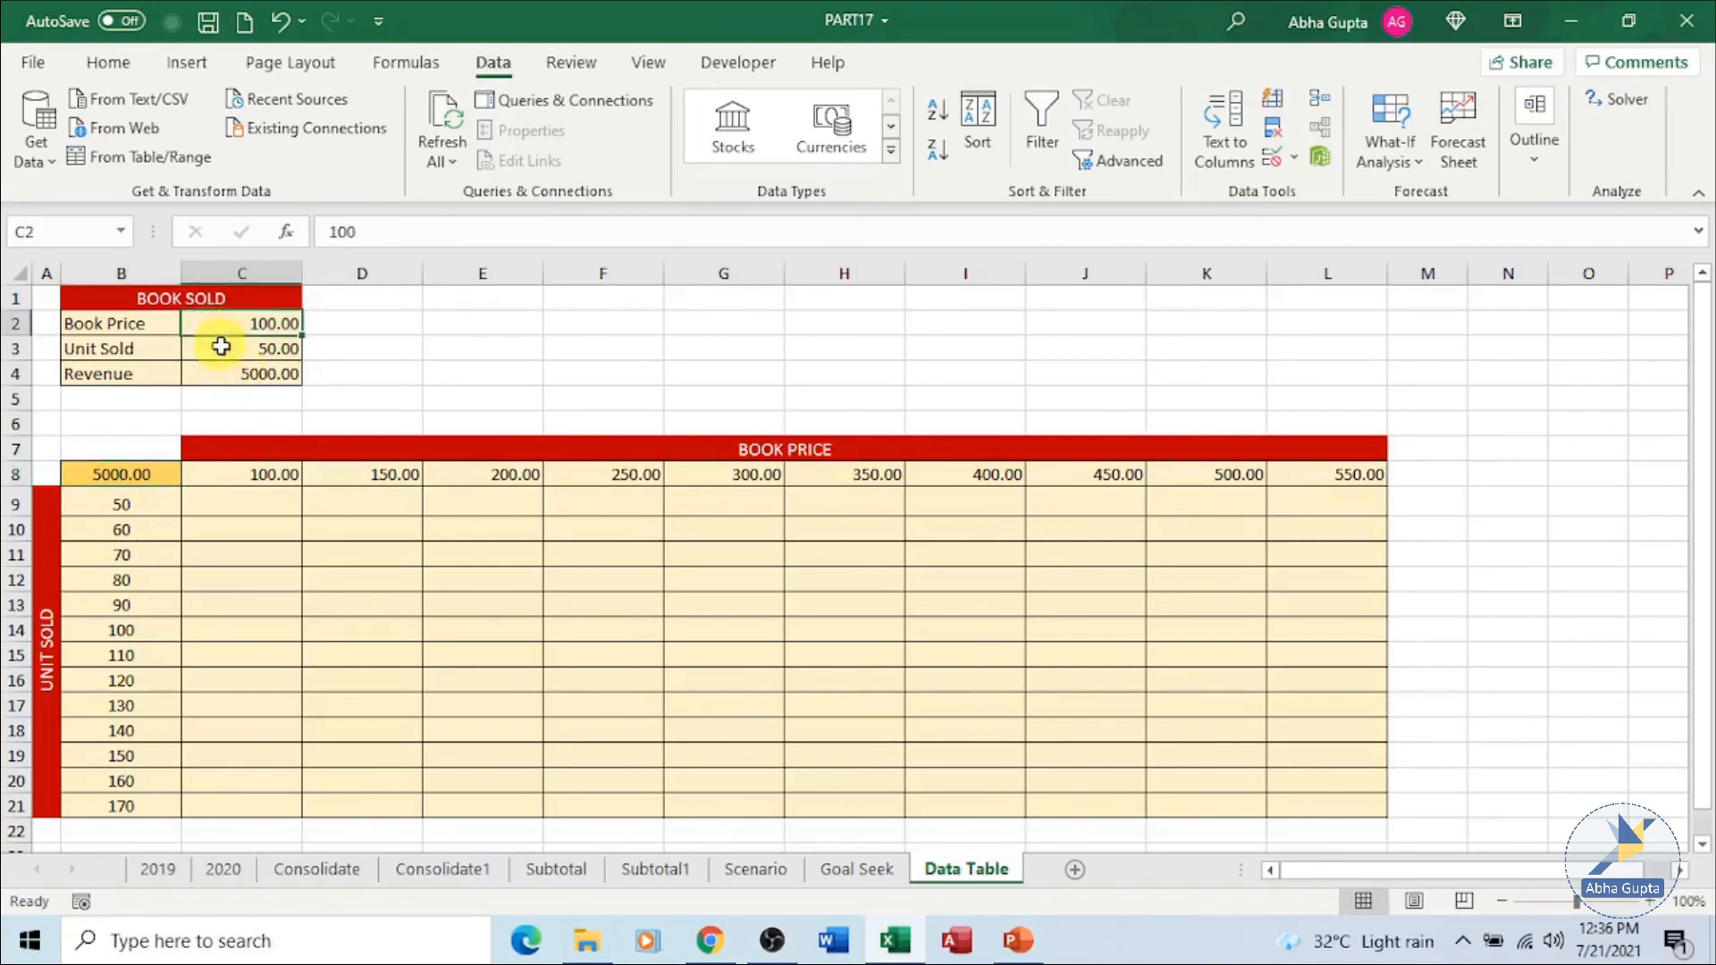
{"action": "left_click", "coordinate": [219, 344]}
{"action": "left_click", "coordinate": [220, 374]}
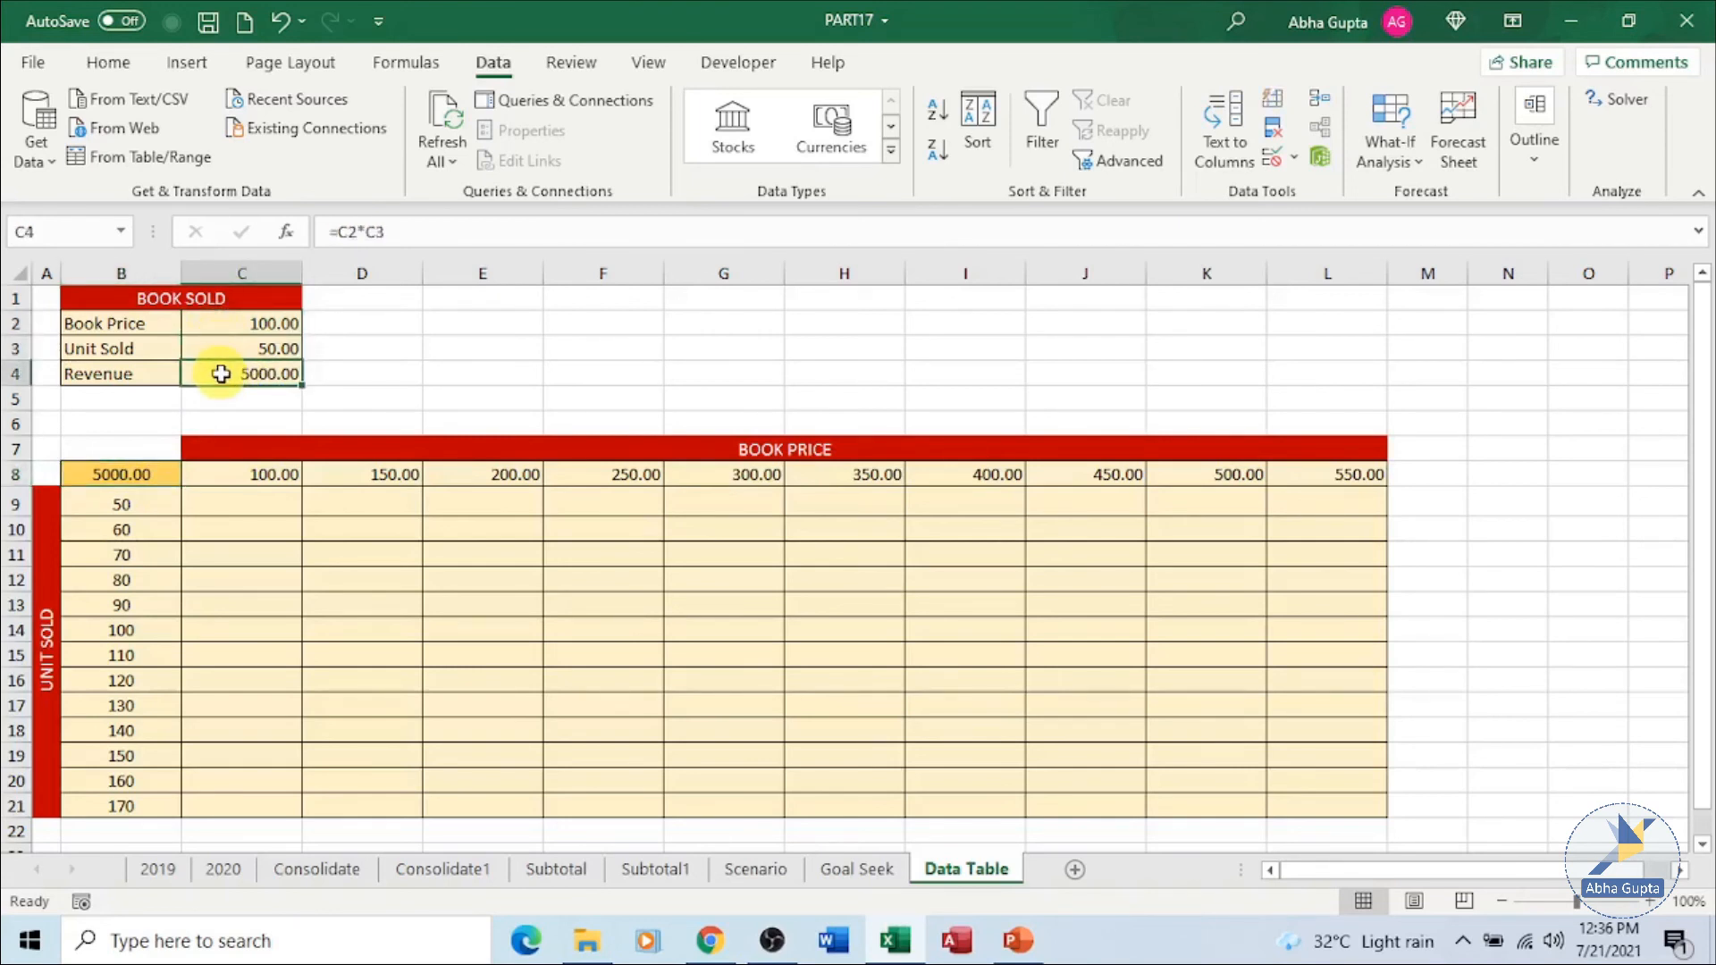
{"action": "left_click", "coordinate": [164, 473]}
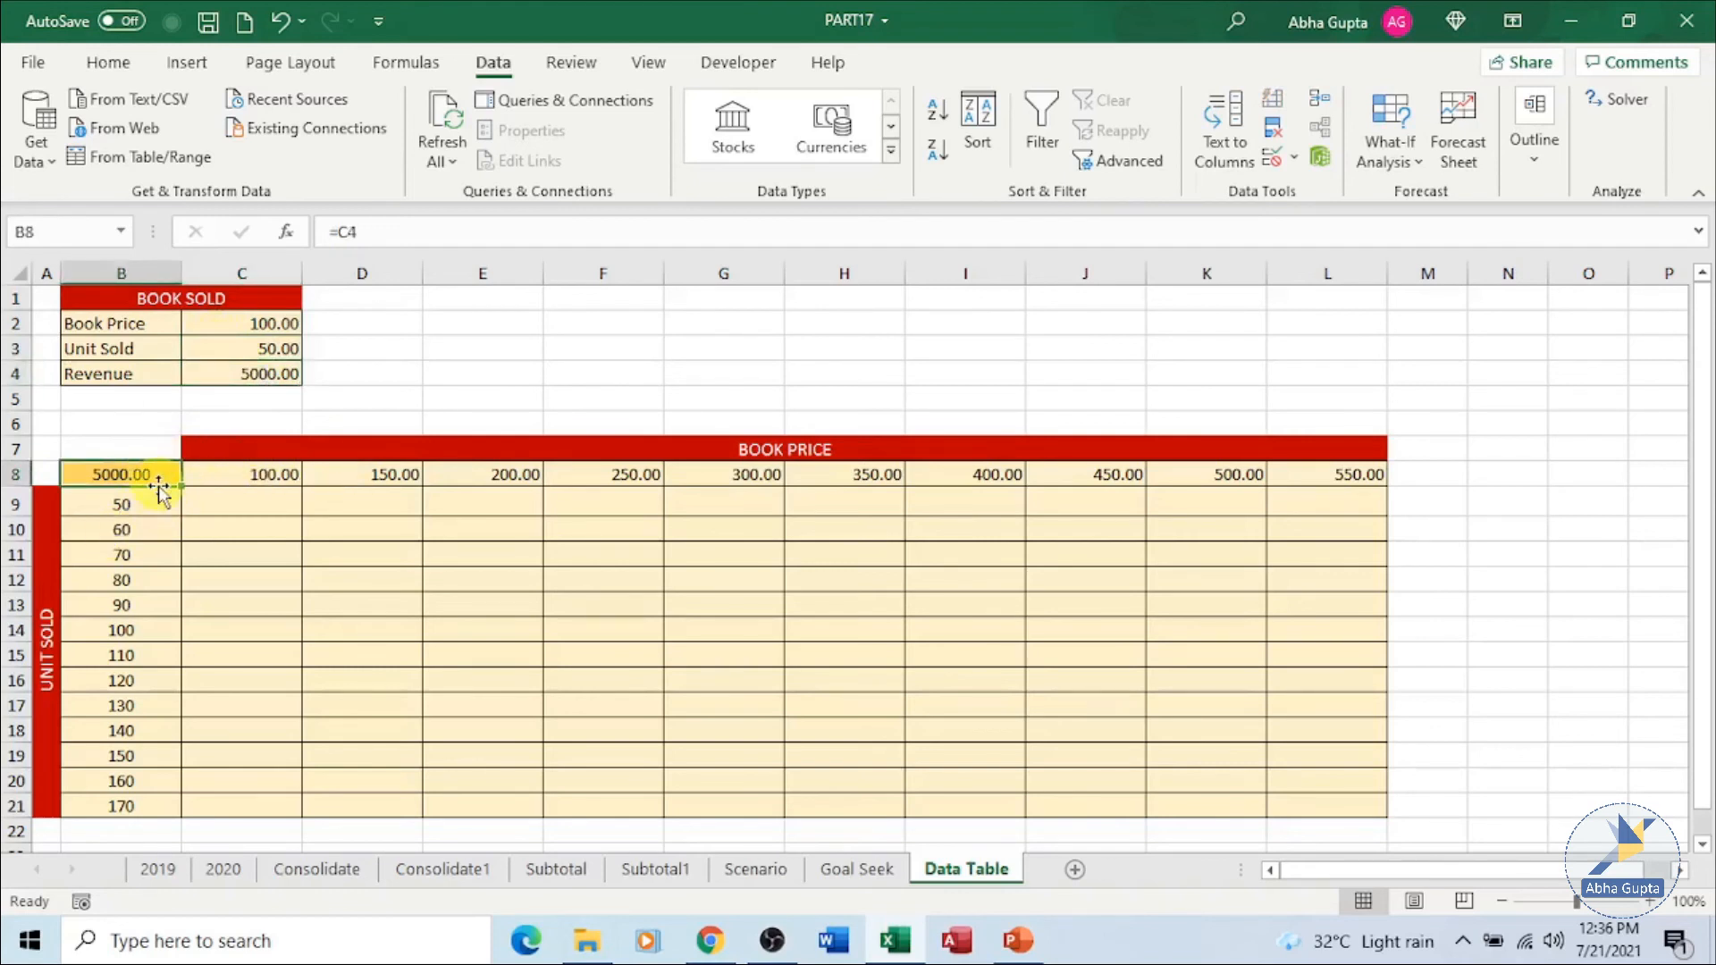
{"action": "left_click", "coordinate": [252, 376]}
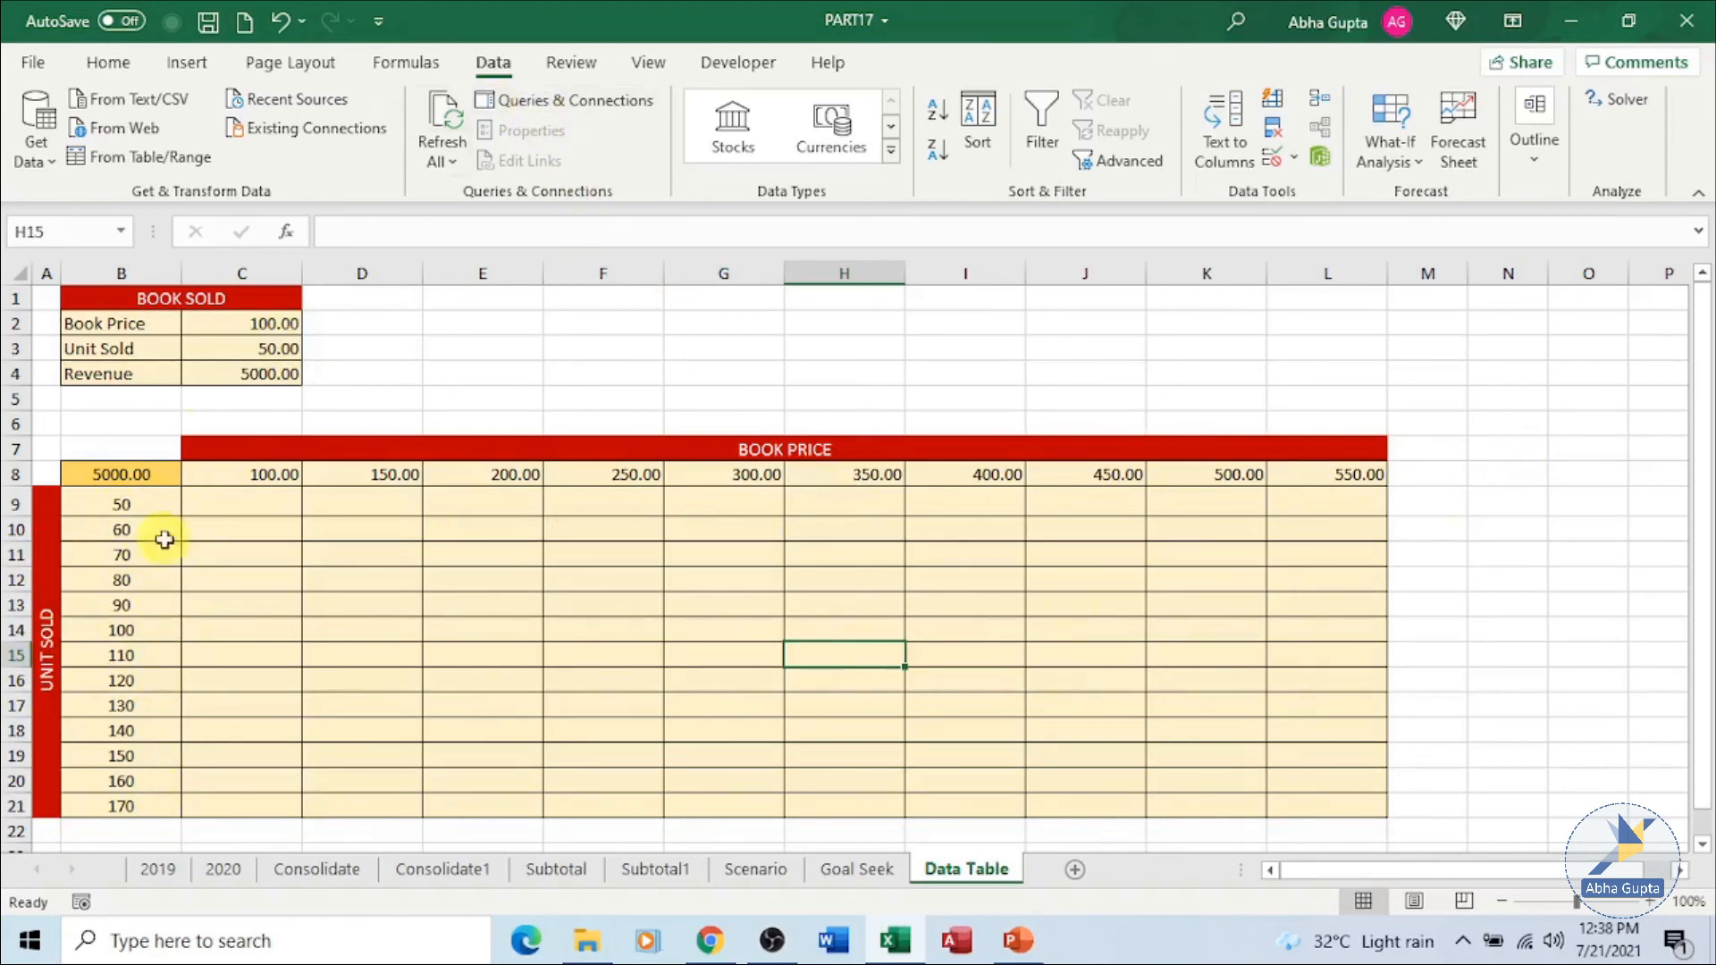
- Start a what-if data table on the range B8:L21, with the Book Price cell C2 as the row input cell
{"action": "left_click_drag", "start_coordinate": [68, 472], "coordinate": [1310, 794]}
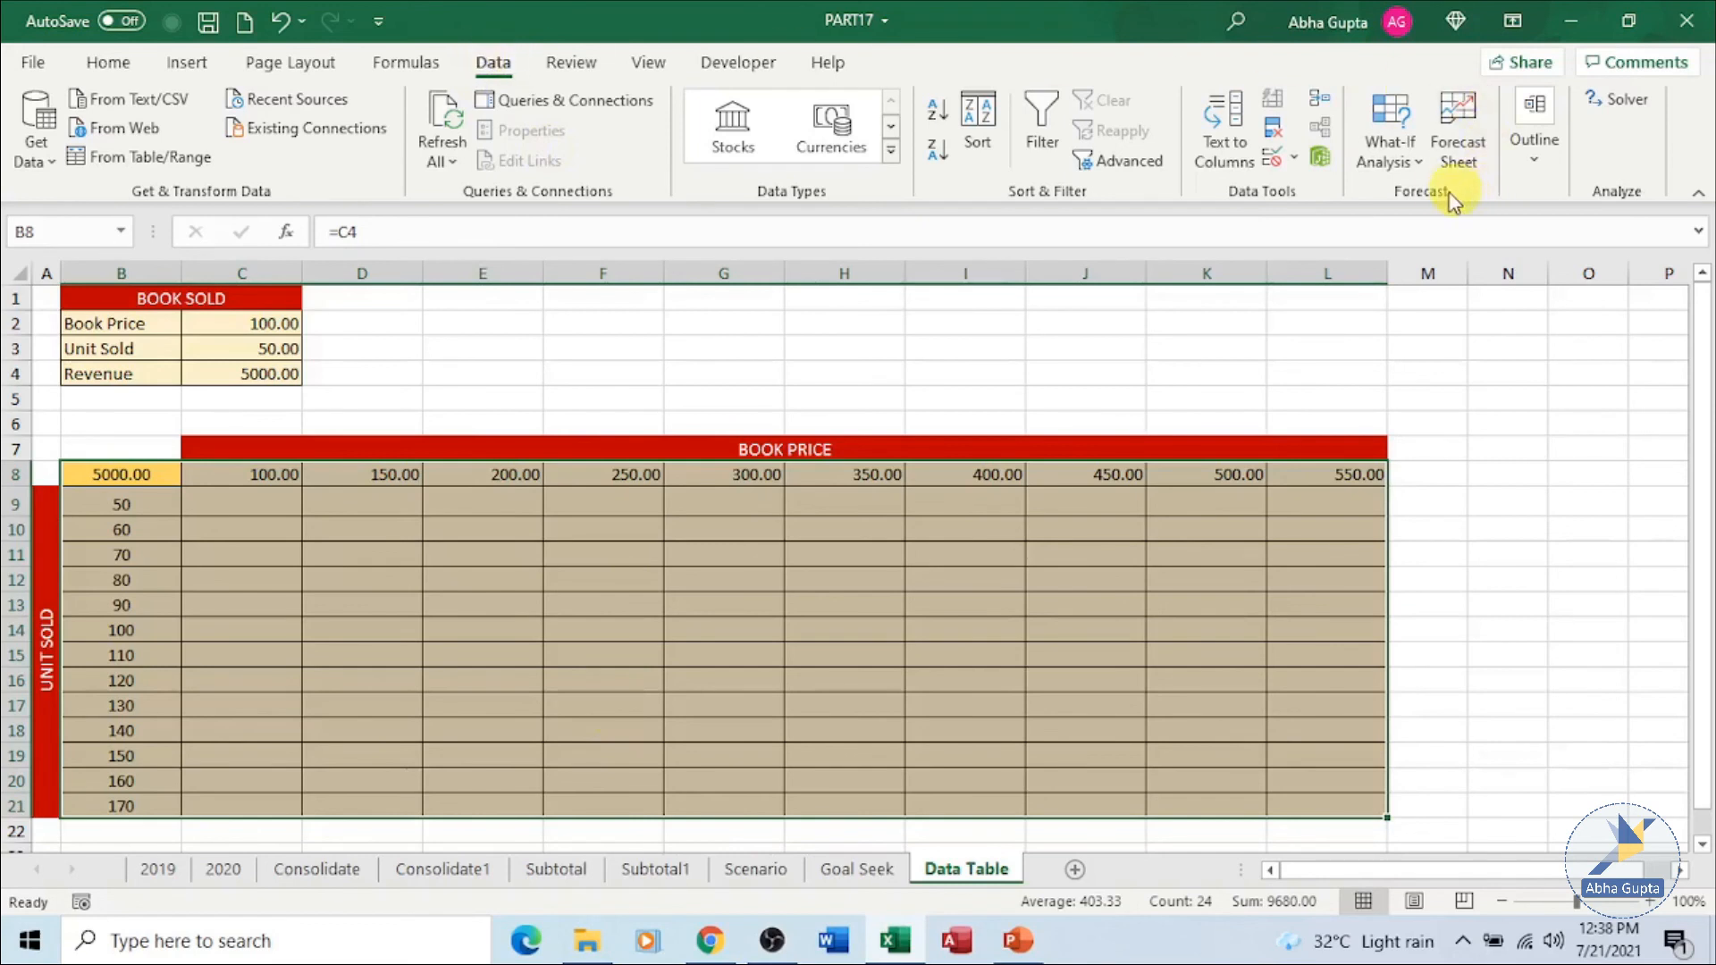
{"action": "left_click", "coordinate": [1398, 154]}
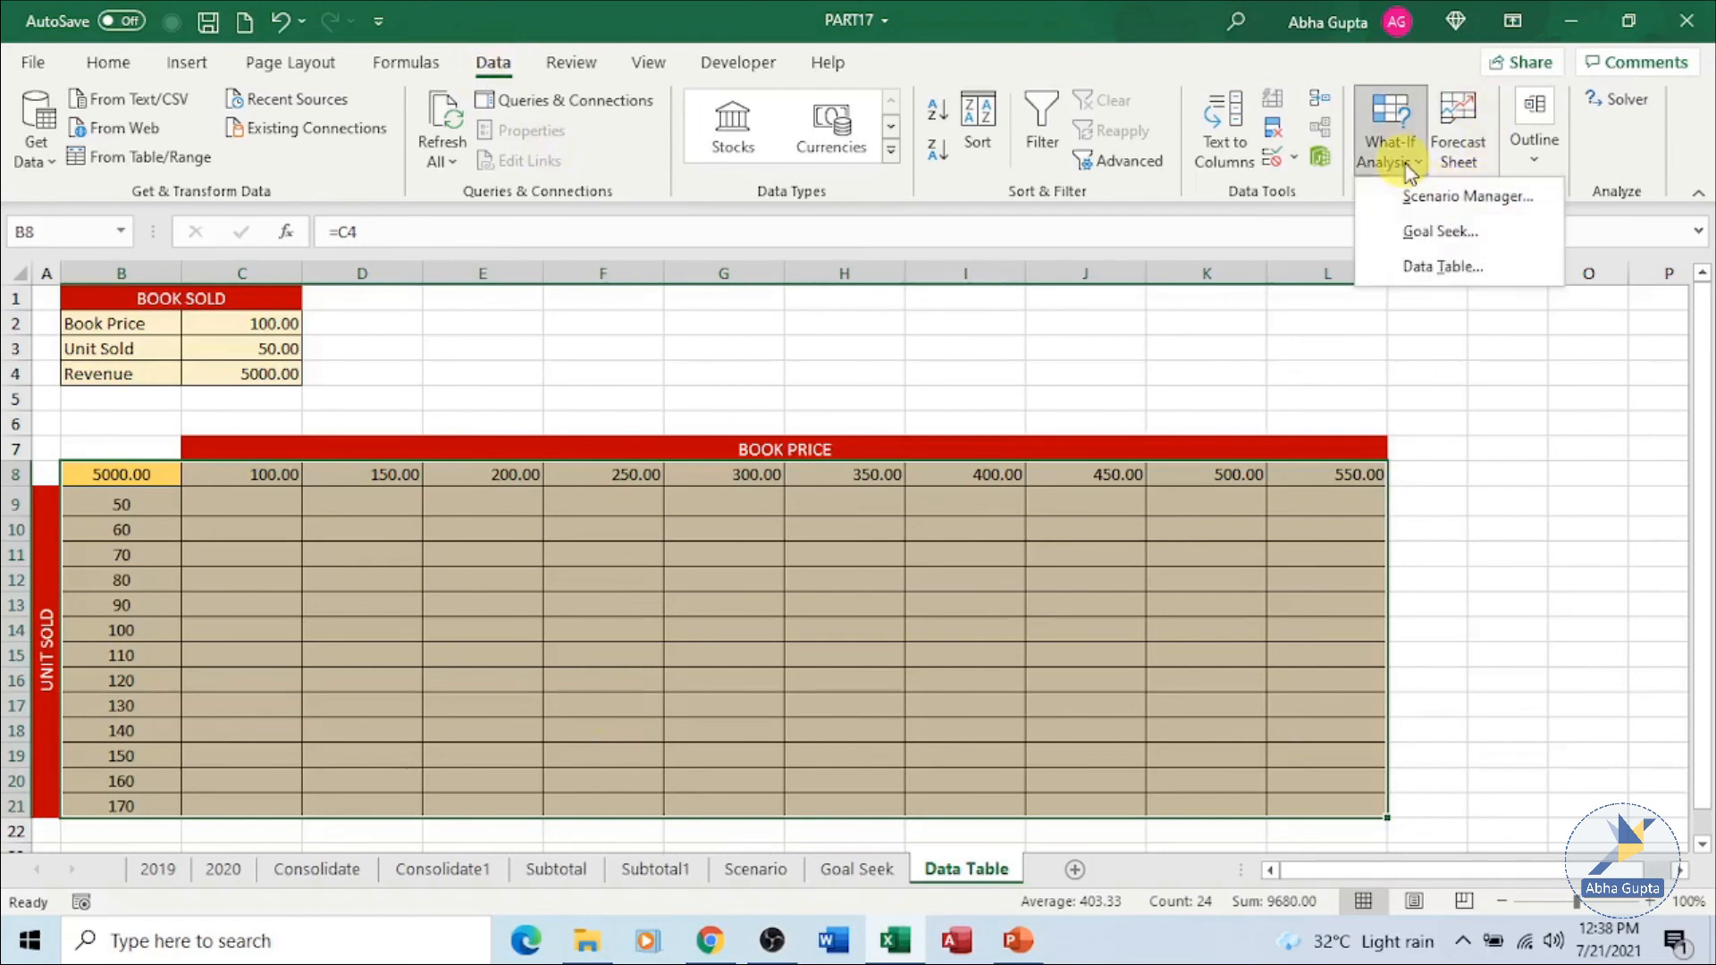
{"action": "left_click", "coordinate": [1427, 268]}
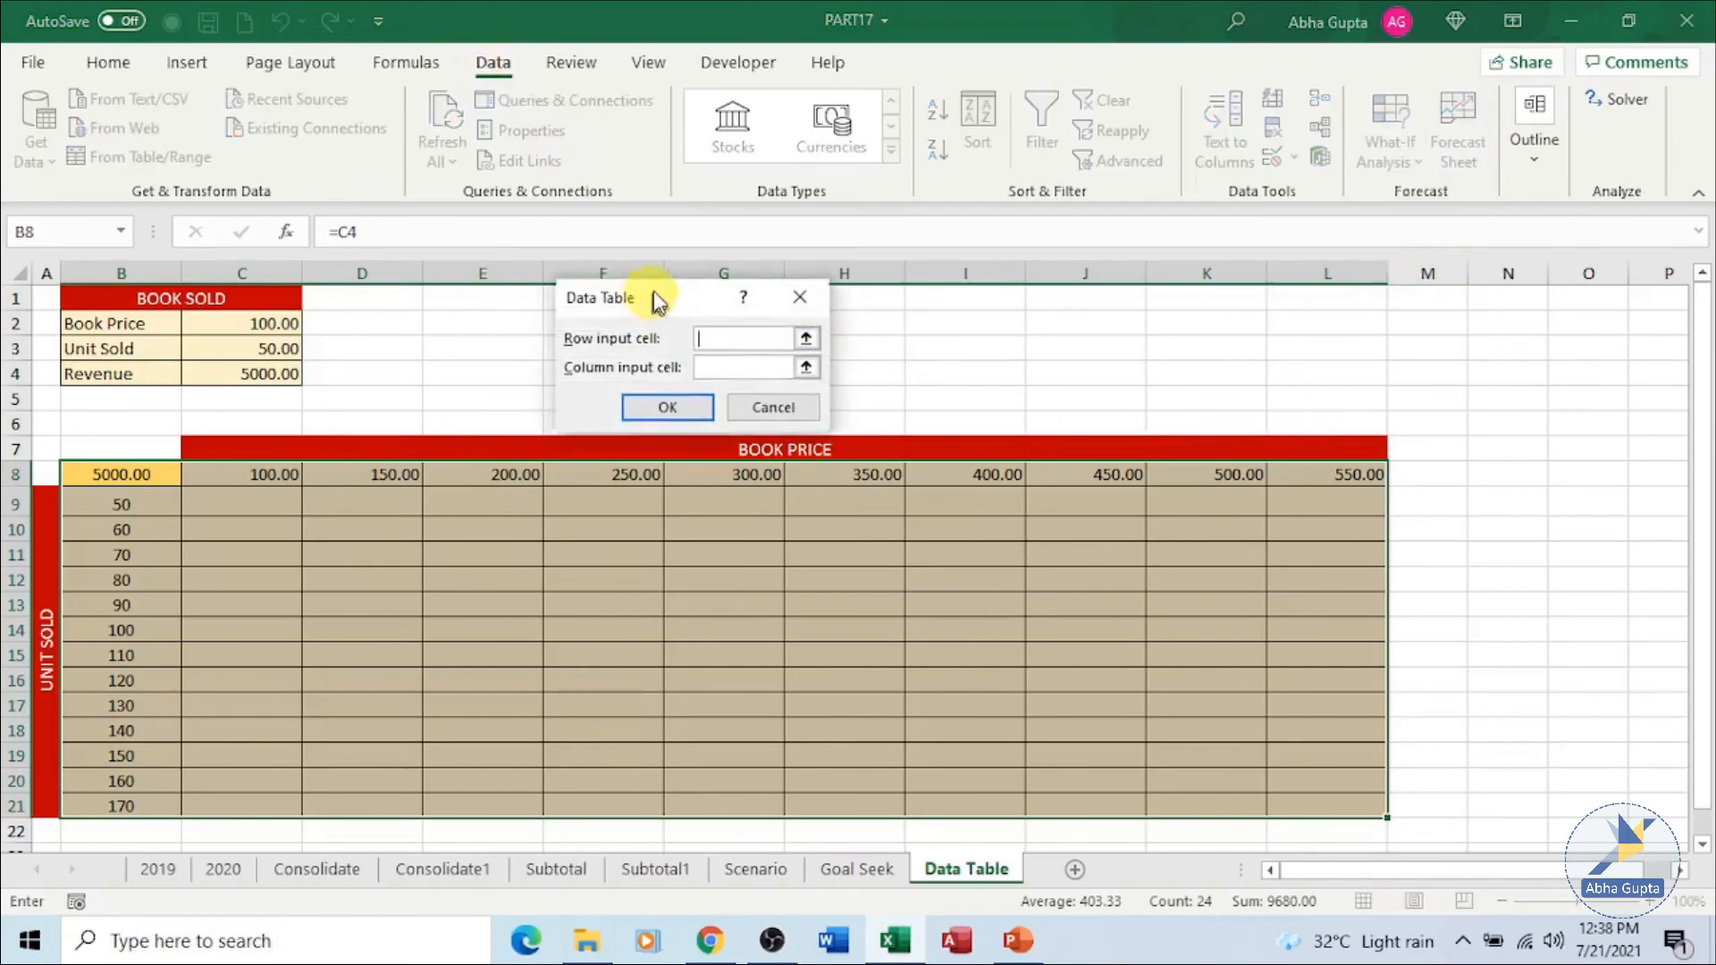
{"action": "left_click_drag", "start_coordinate": [657, 300], "coordinate": [630, 300]}
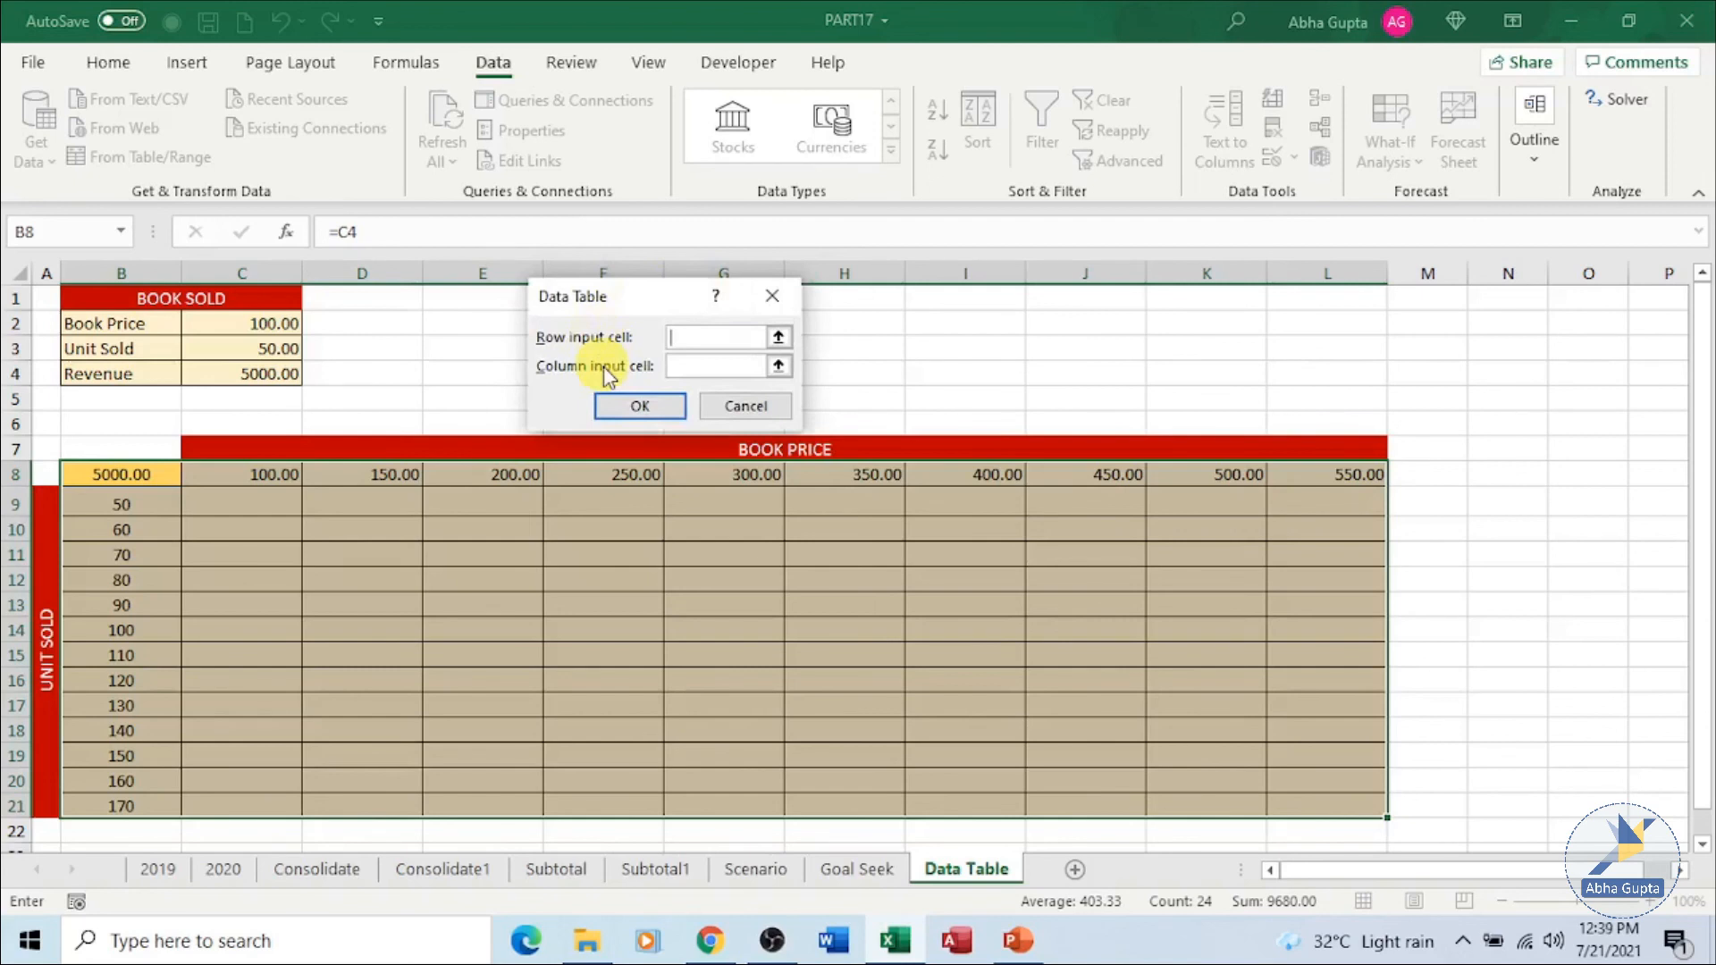
{"action": "left_click", "coordinate": [778, 339]}
{"action": "left_click", "coordinate": [273, 326]}
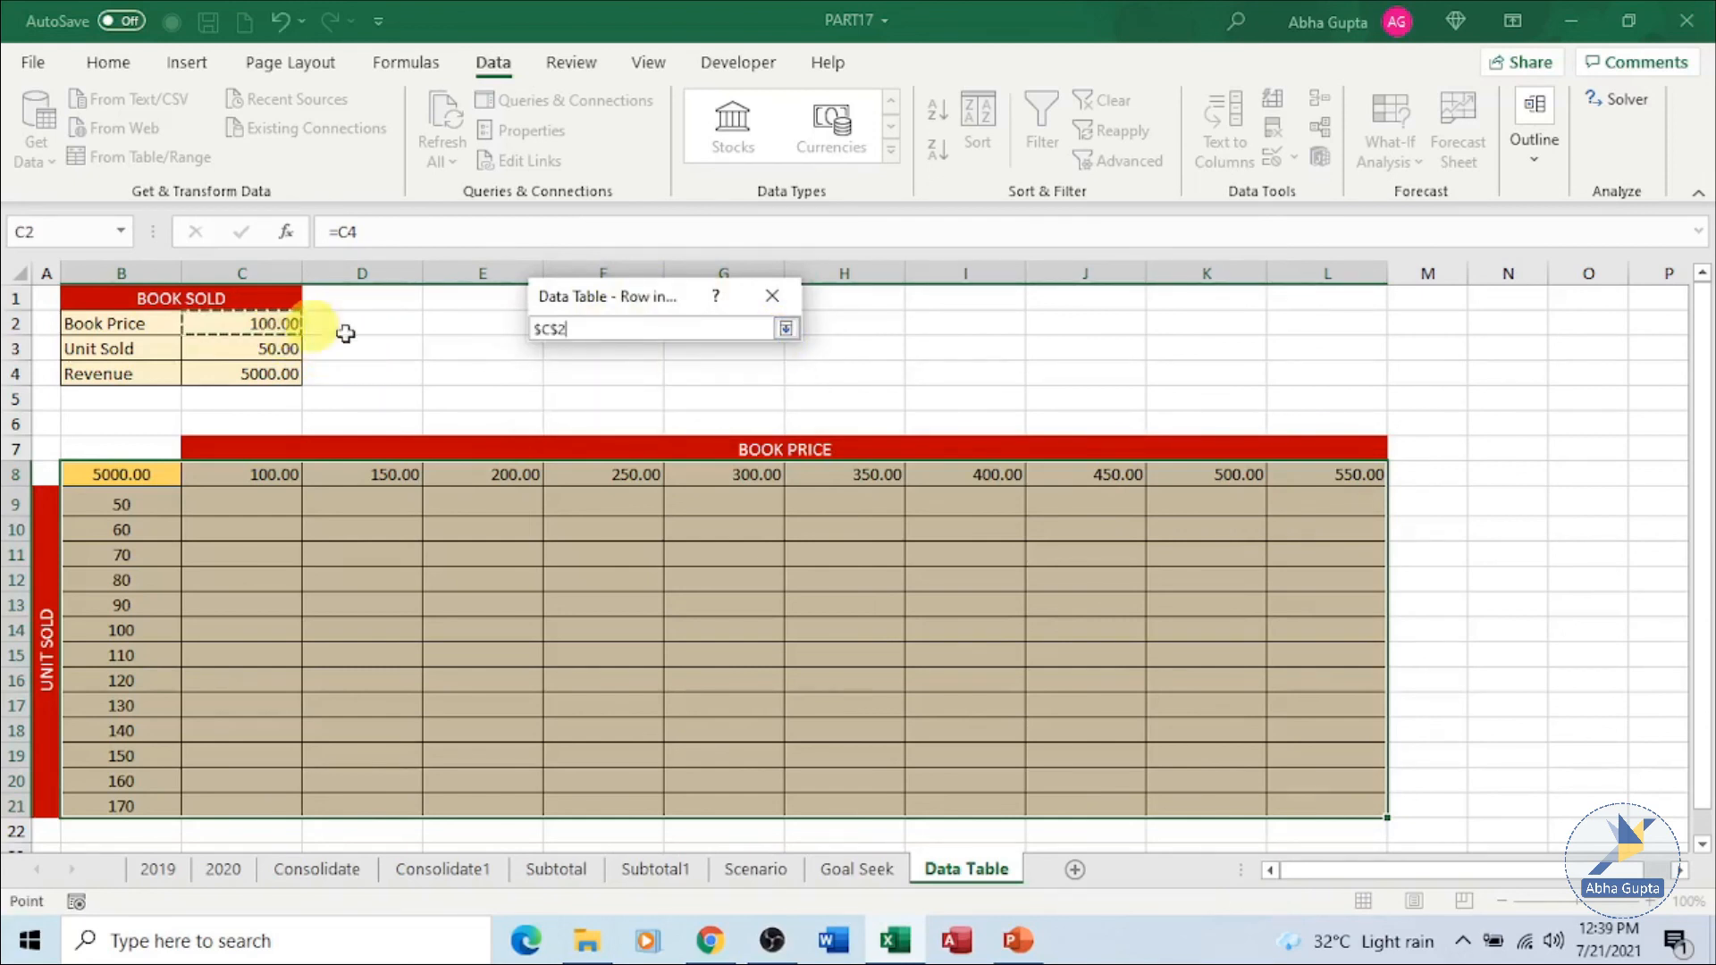
{"action": "left_click", "coordinate": [785, 329]}
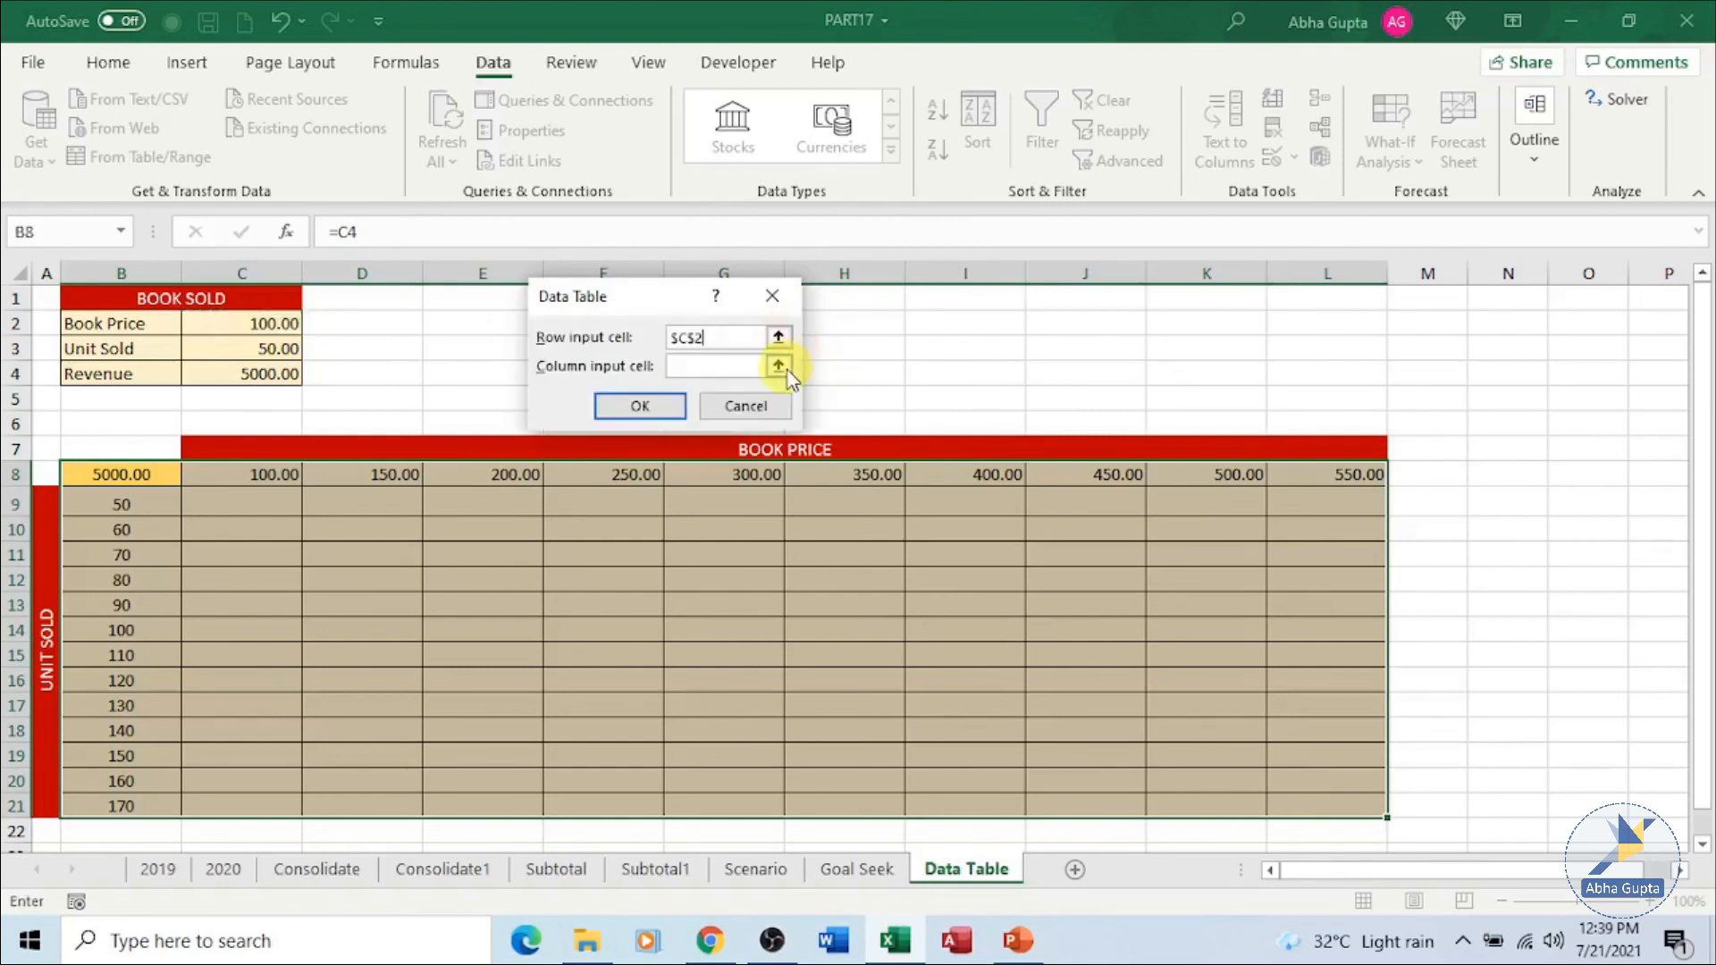
- Use the Unit Sold cell C3 as the column input cell and create the data table
{"action": "left_click", "coordinate": [778, 366]}
{"action": "left_click", "coordinate": [246, 350]}
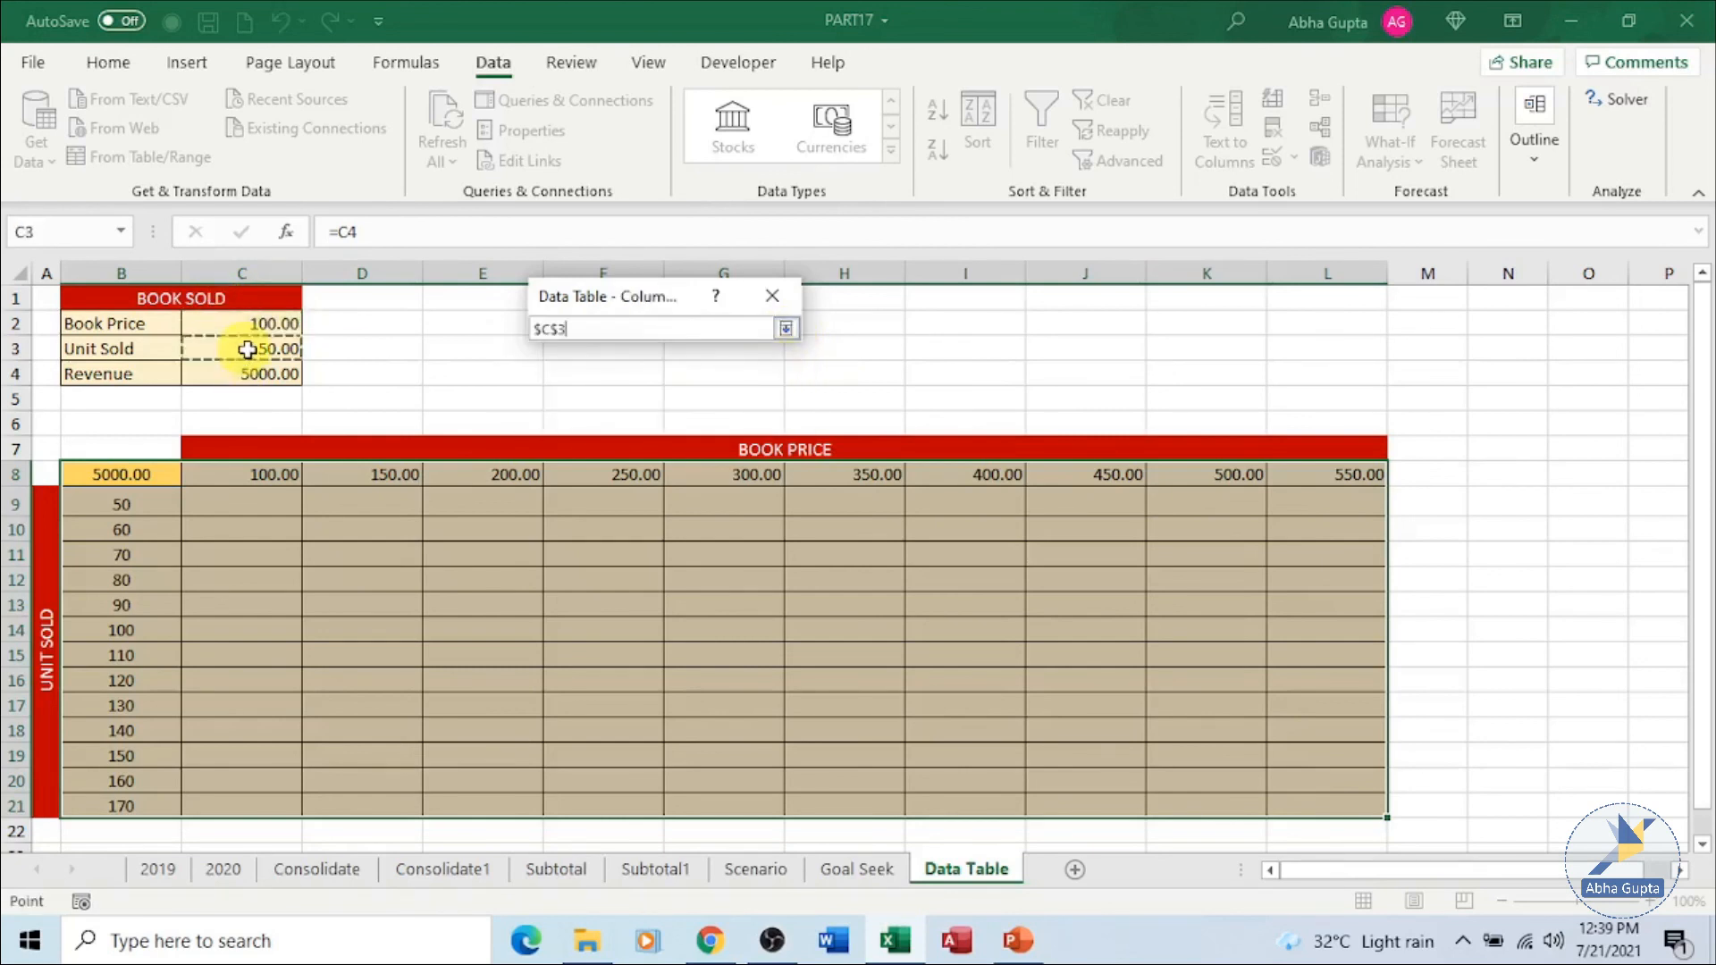
{"action": "left_click", "coordinate": [788, 332]}
{"action": "left_click", "coordinate": [666, 408]}
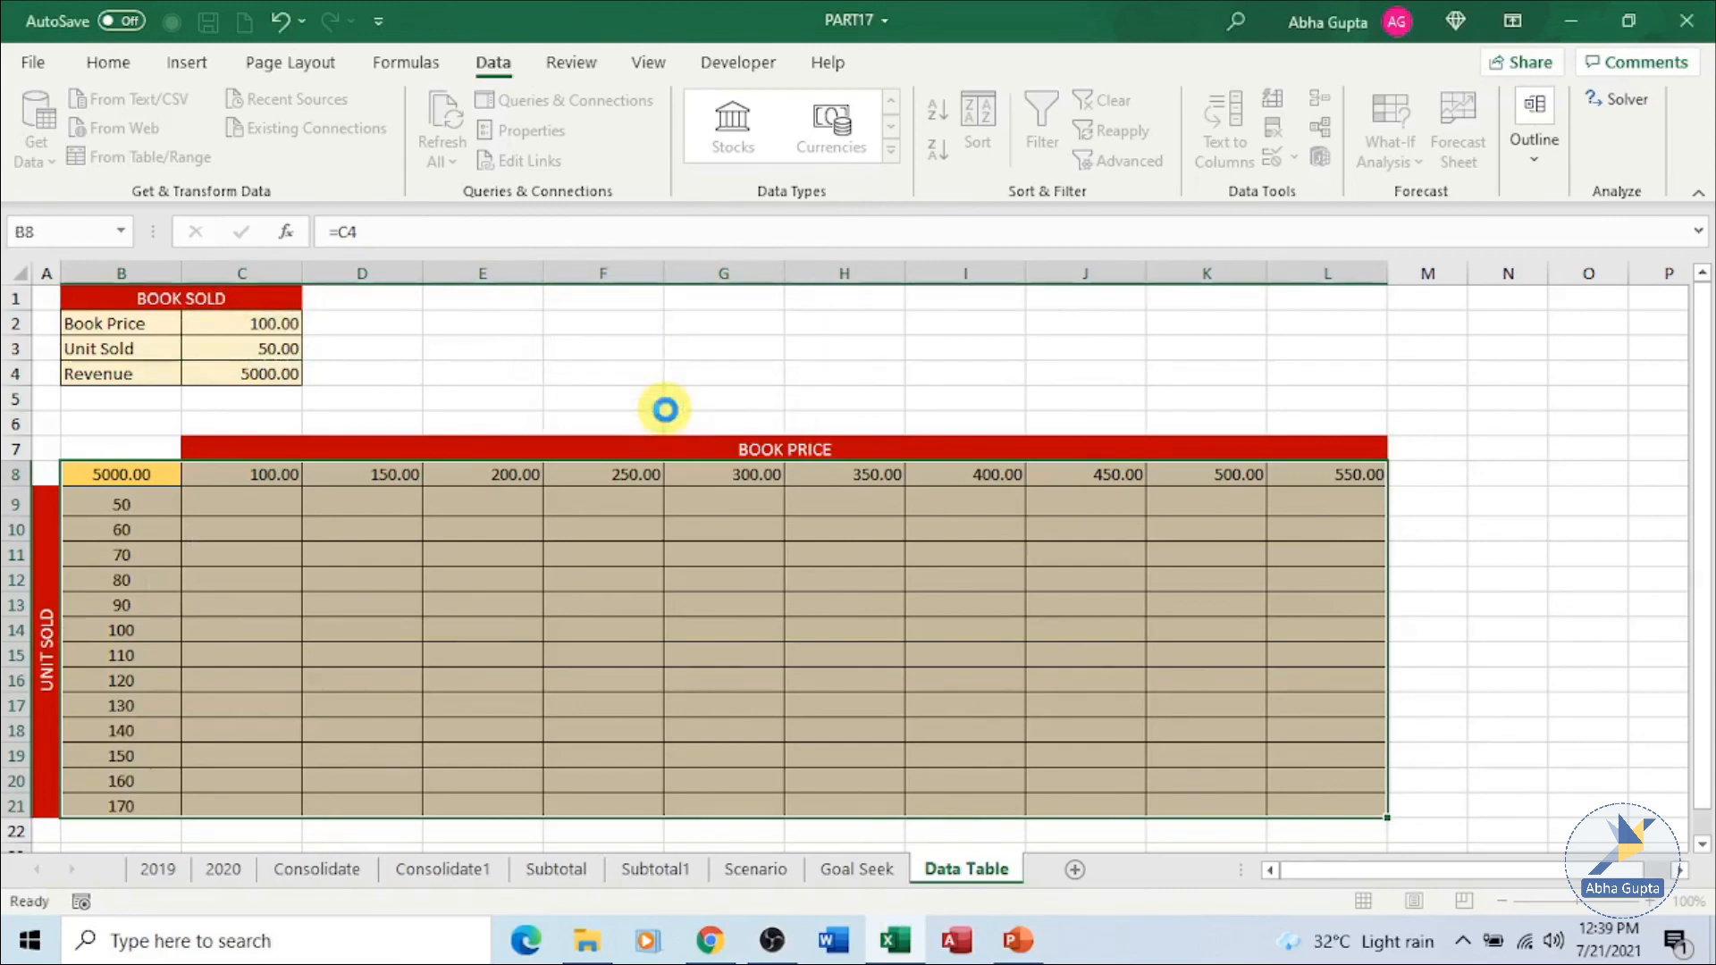
{"action": "left_click", "coordinate": [1479, 705]}
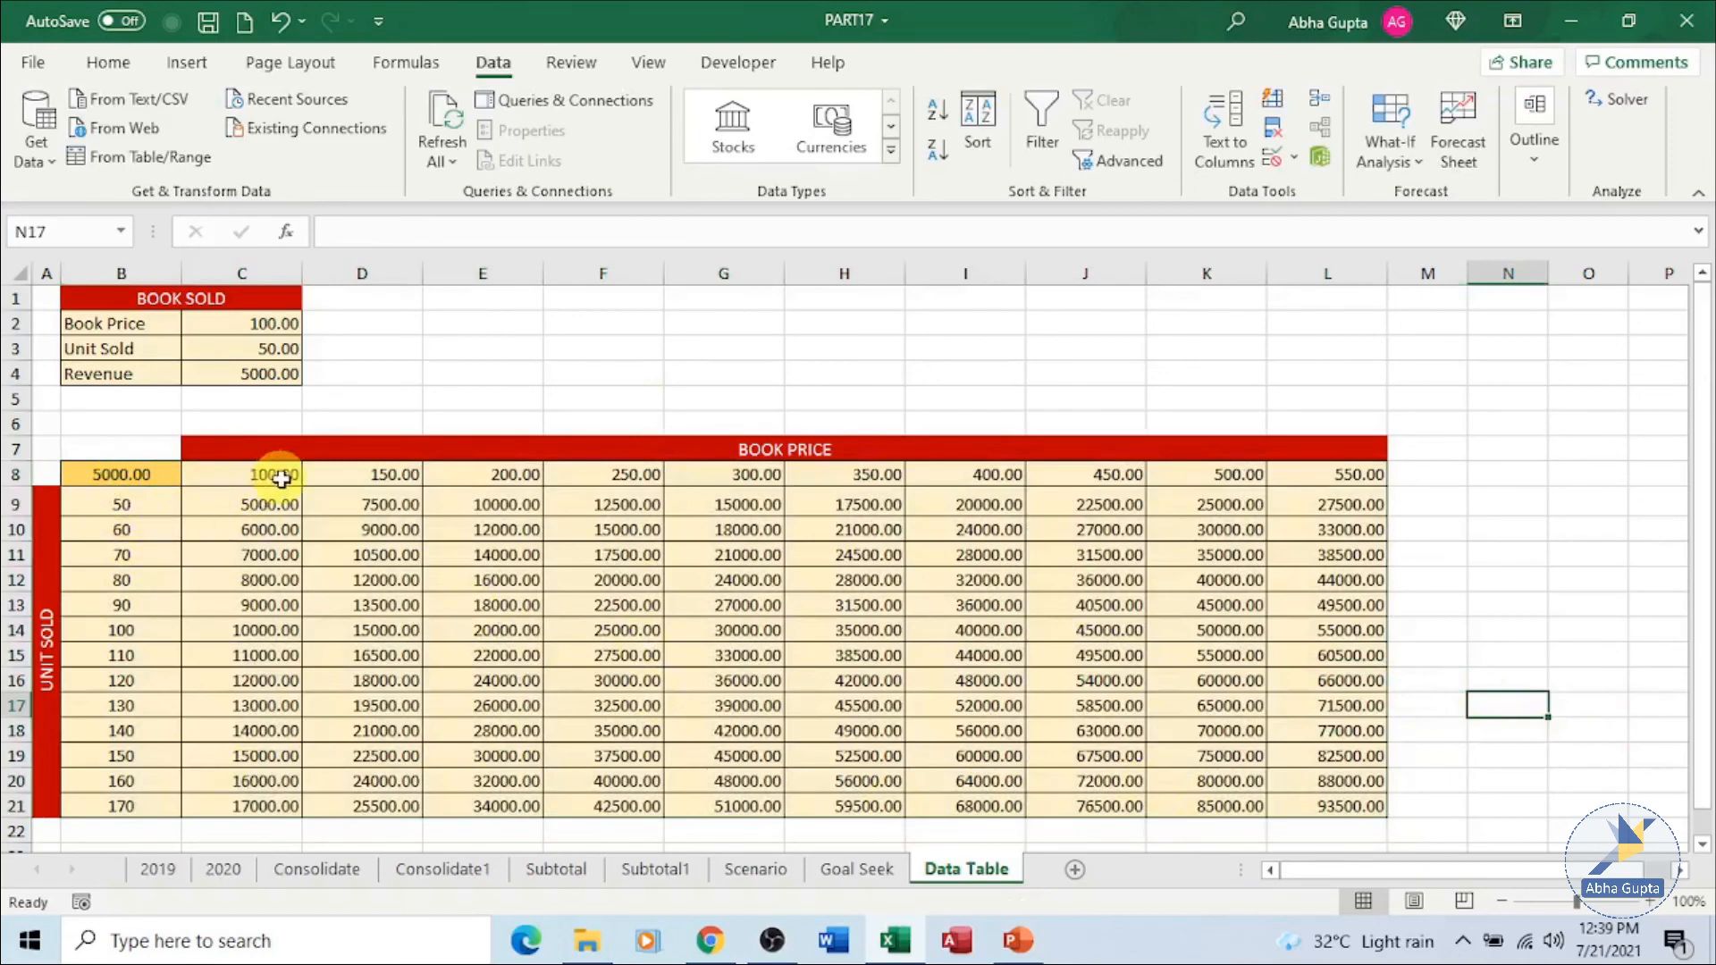
- Examine the Revenue formula in C4 and check results C9, D9 and E14 against their book prices and units sold
{"action": "left_click", "coordinate": [273, 373]}
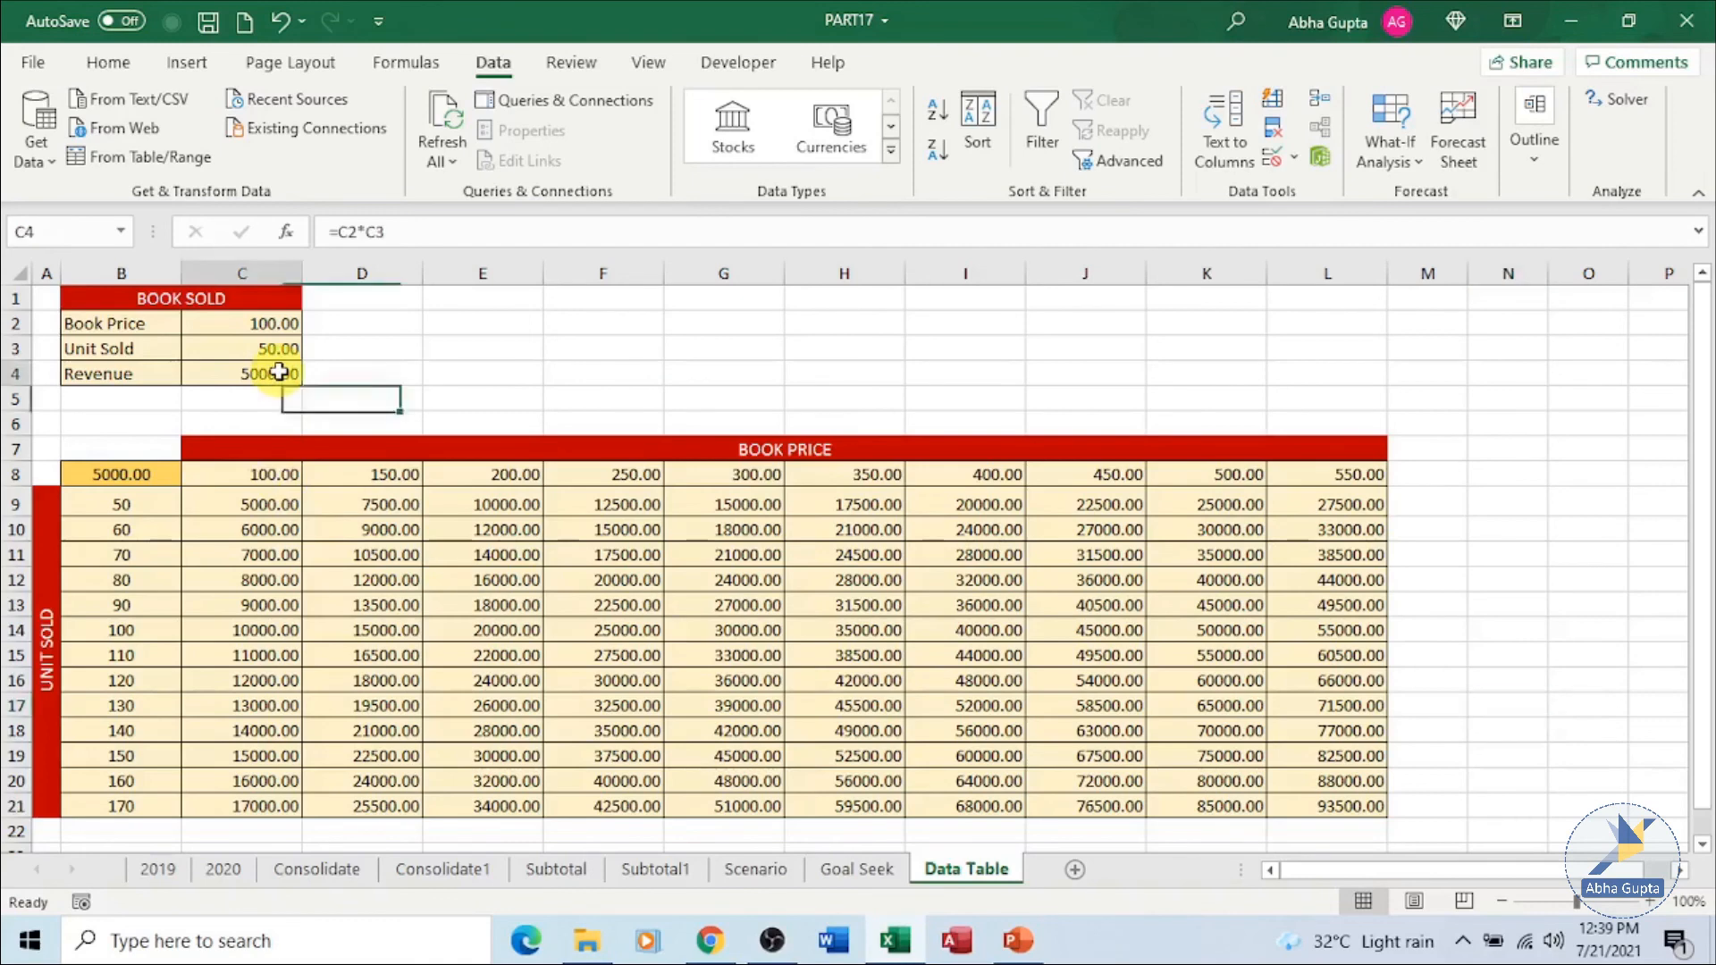
{"action": "left_click", "coordinate": [268, 478]}
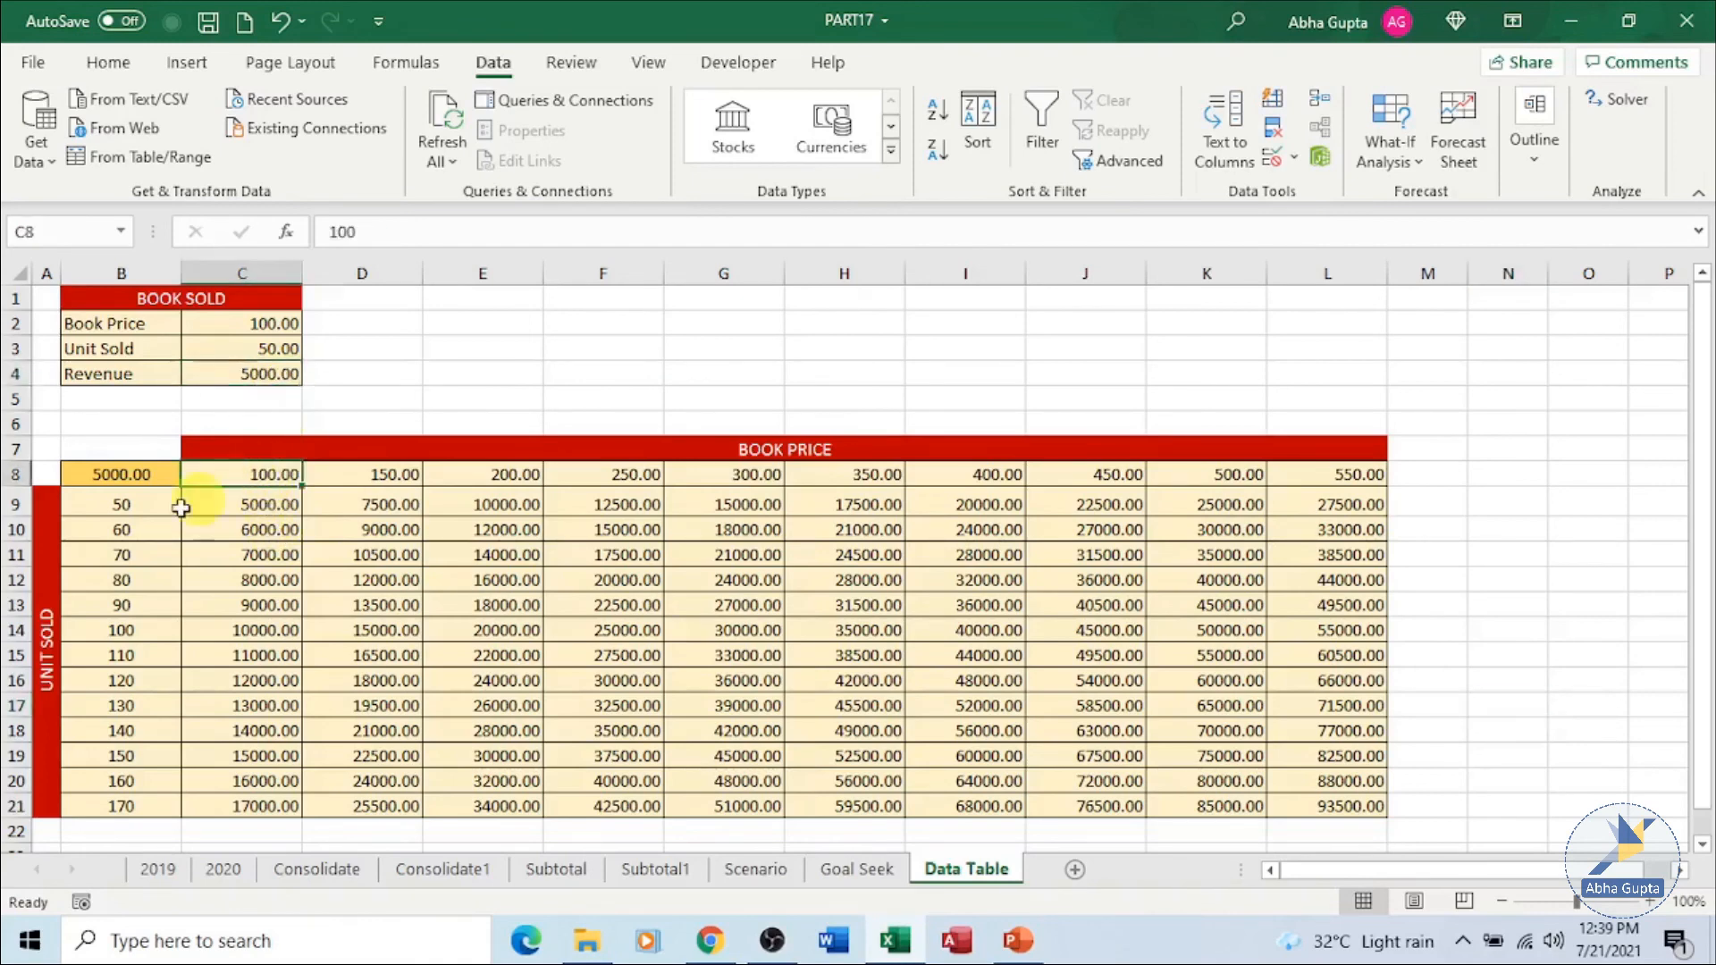
{"action": "left_click", "coordinate": [141, 509]}
{"action": "left_click", "coordinate": [225, 503]}
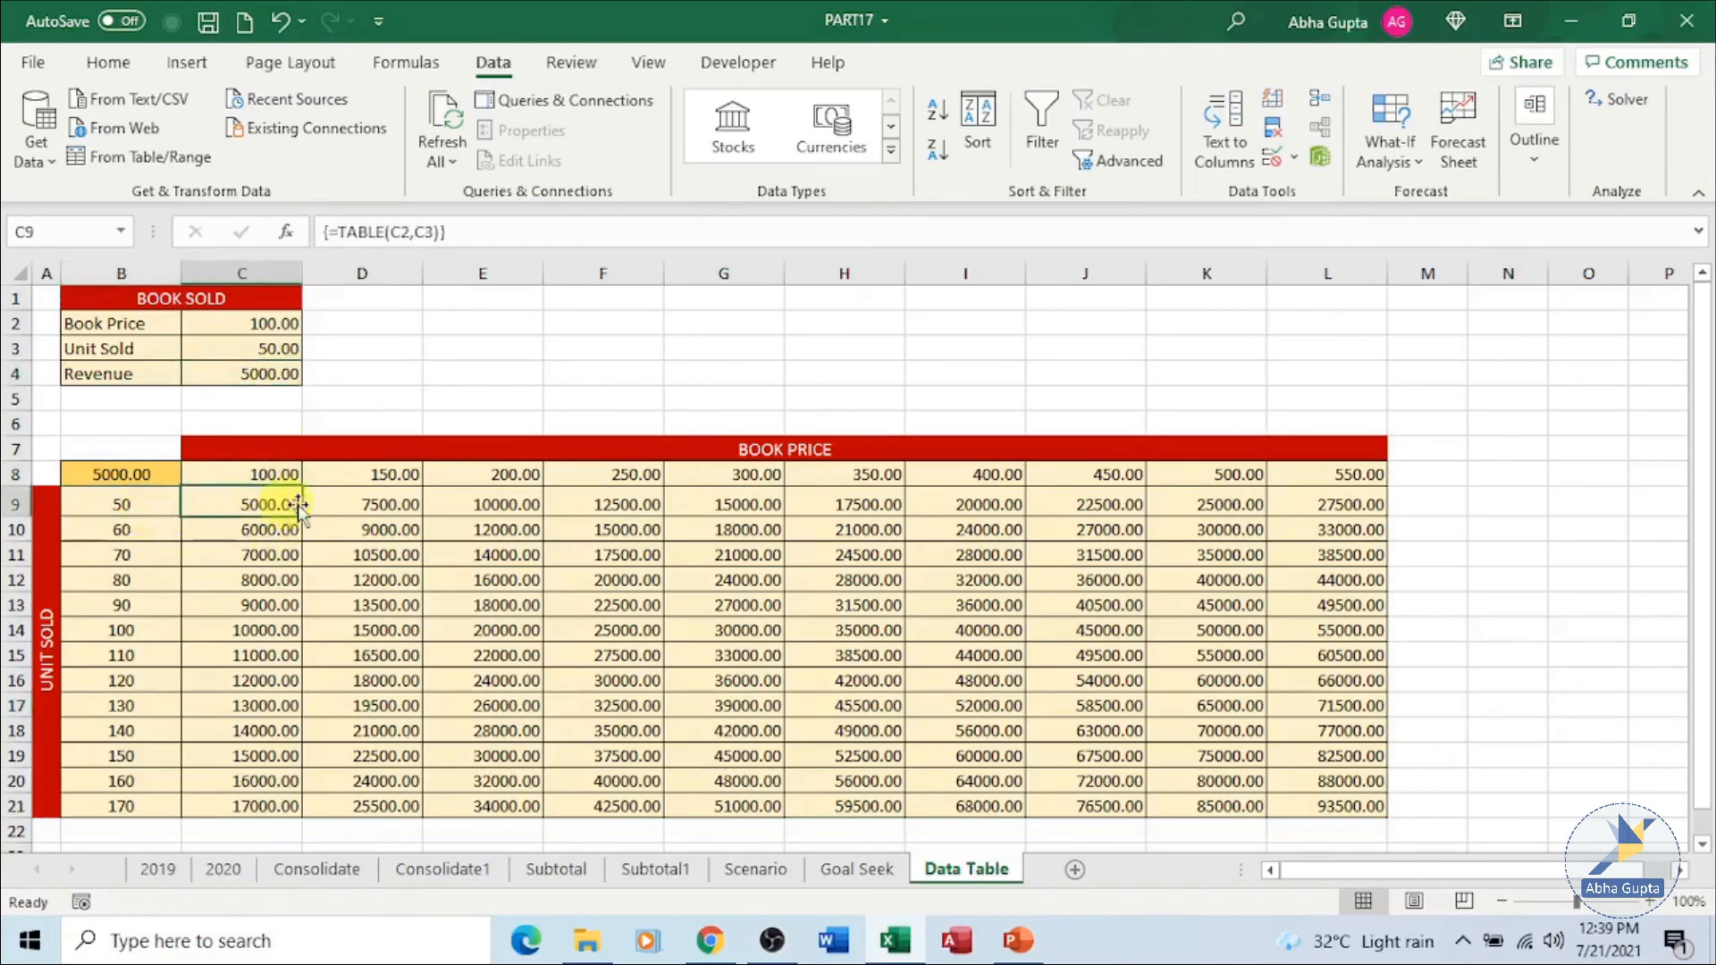
{"action": "left_click", "coordinate": [390, 481]}
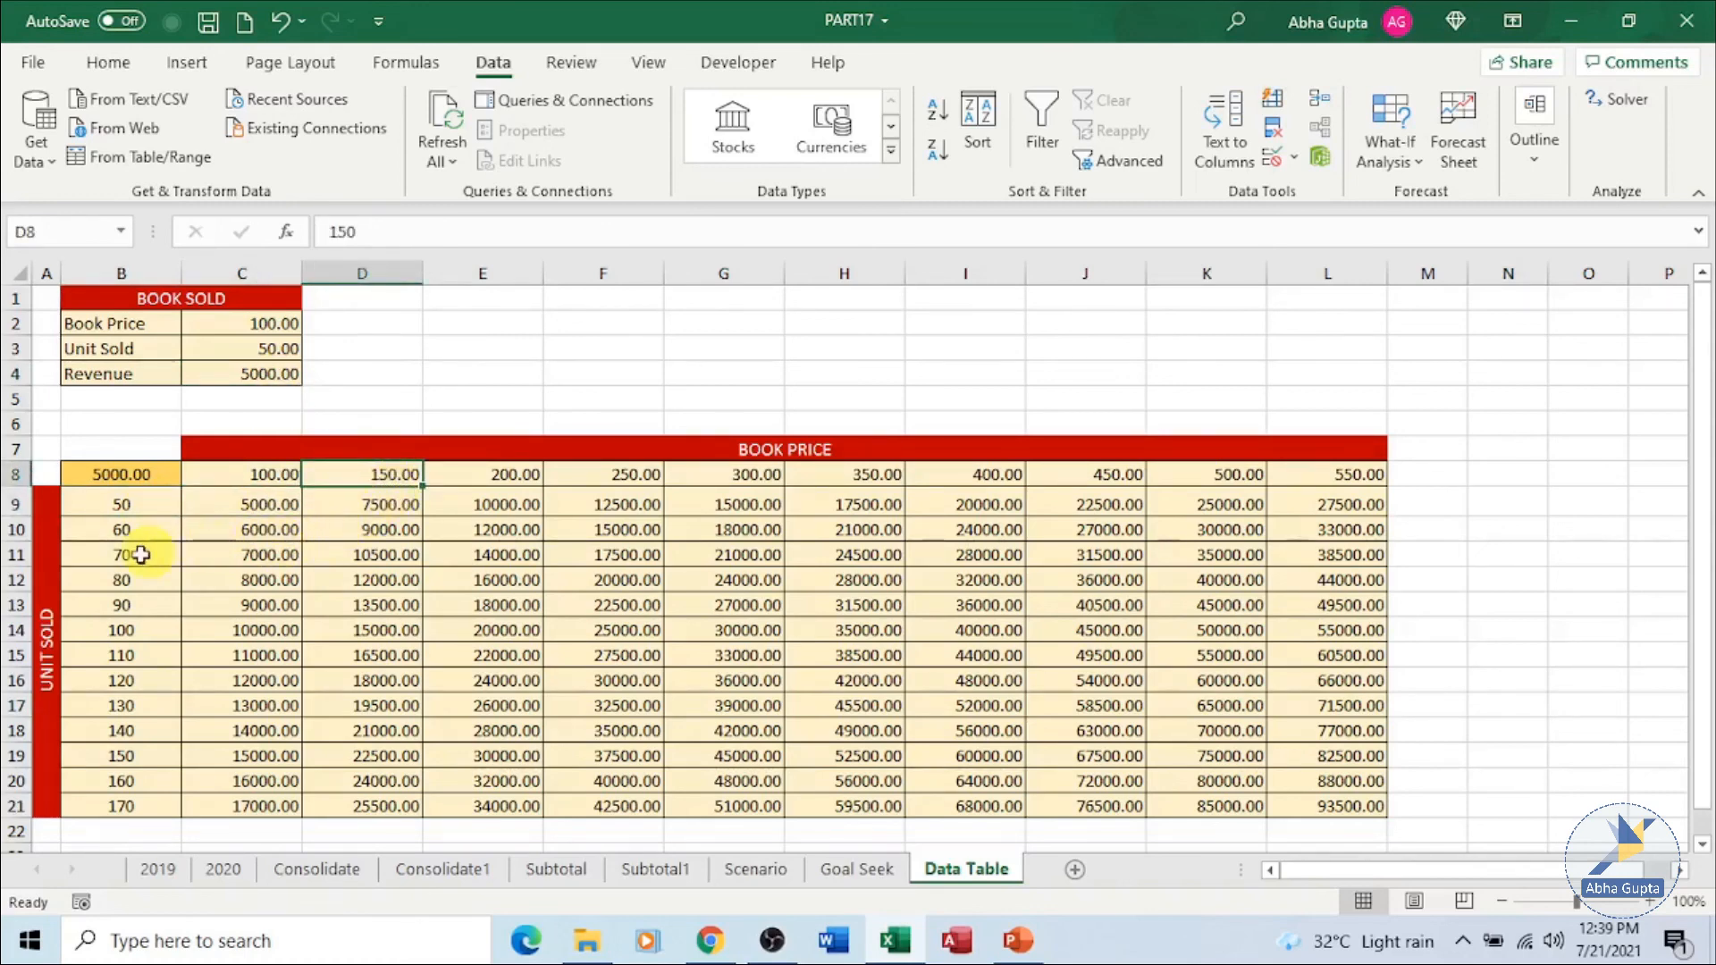
{"action": "left_click", "coordinate": [123, 511]}
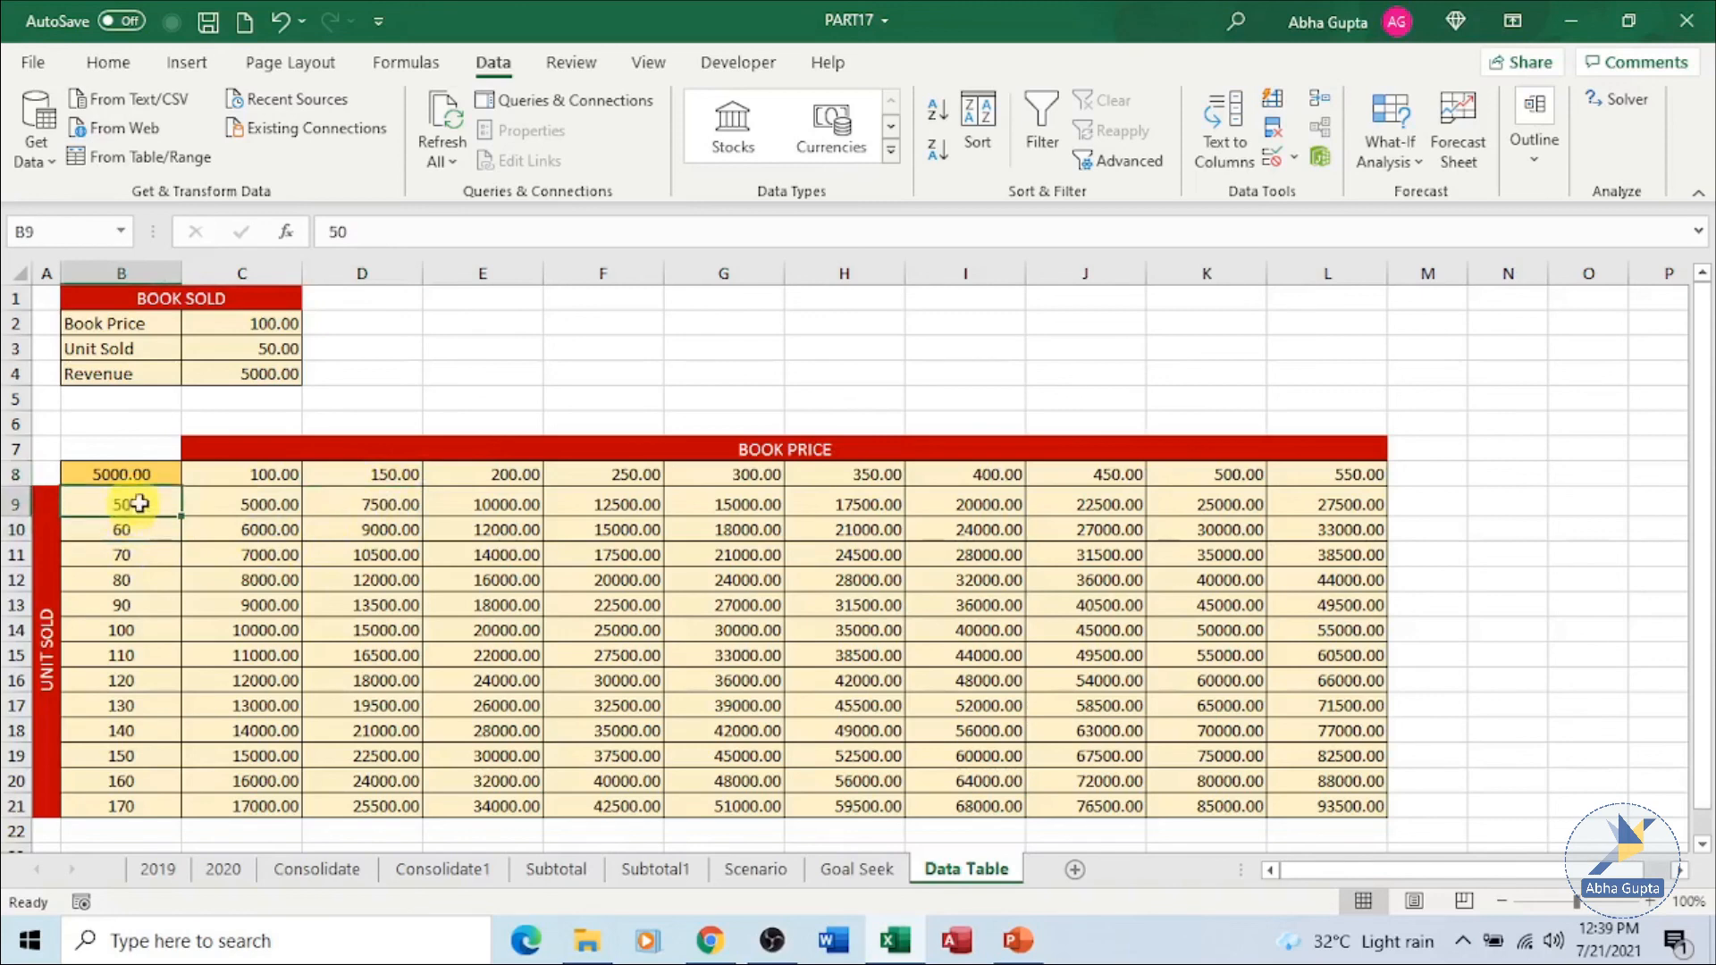
{"action": "left_click", "coordinate": [397, 503]}
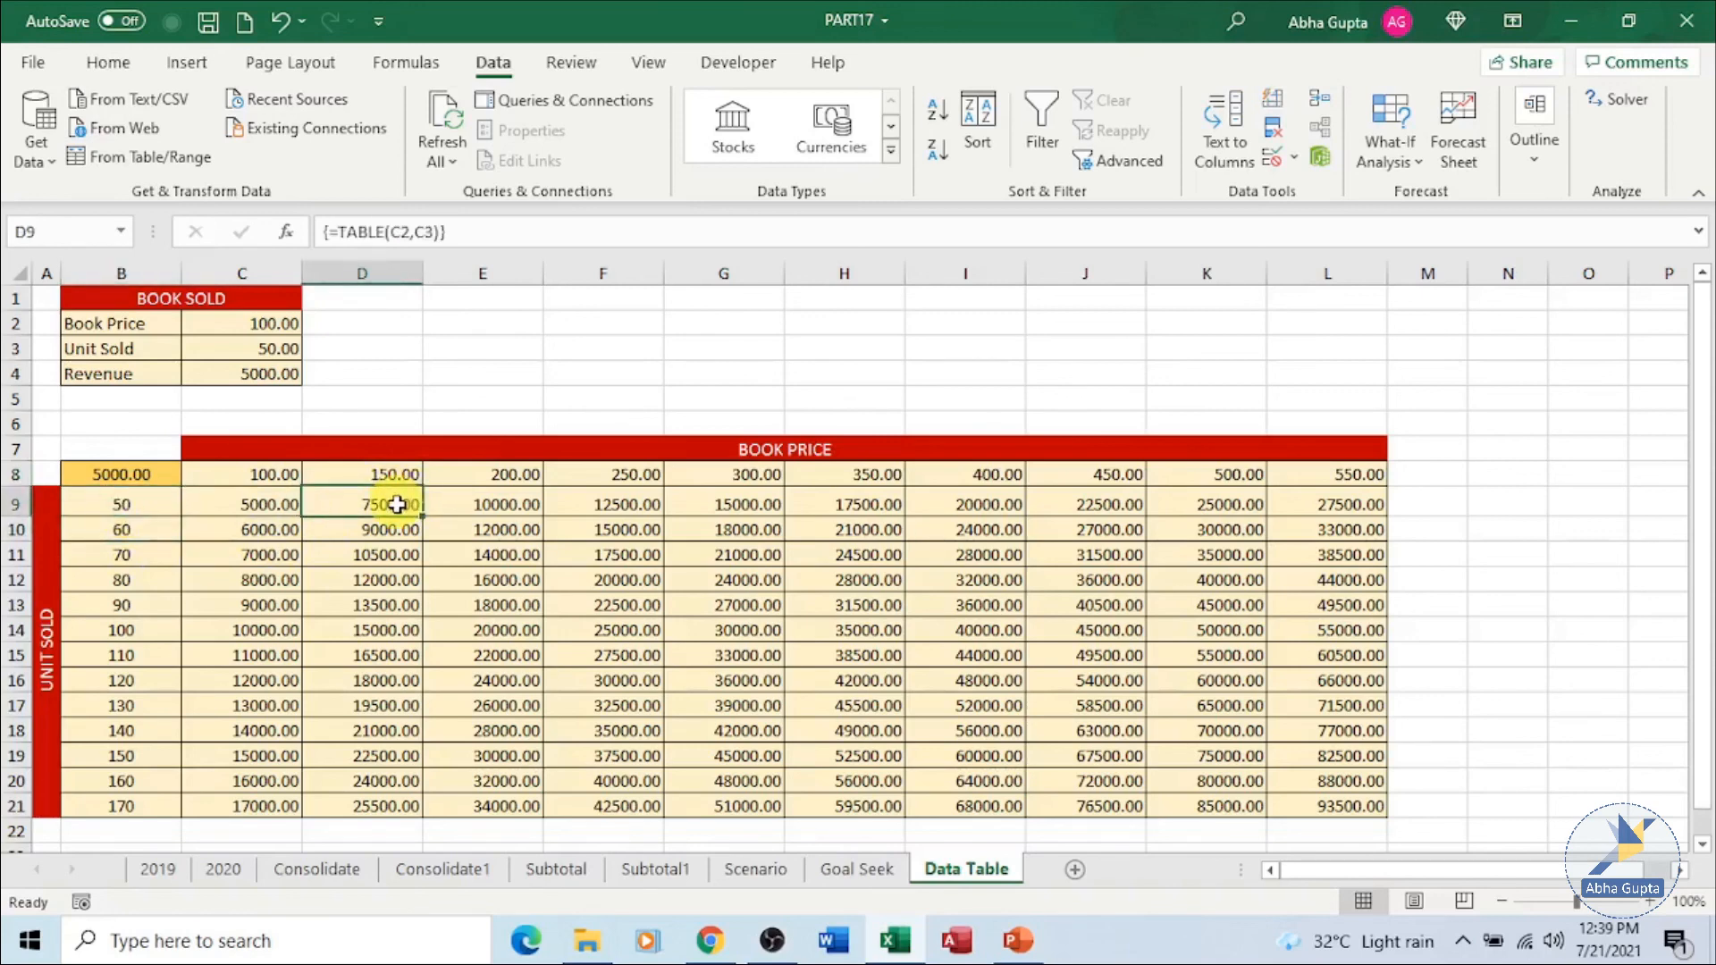
{"action": "left_click", "coordinate": [509, 471]}
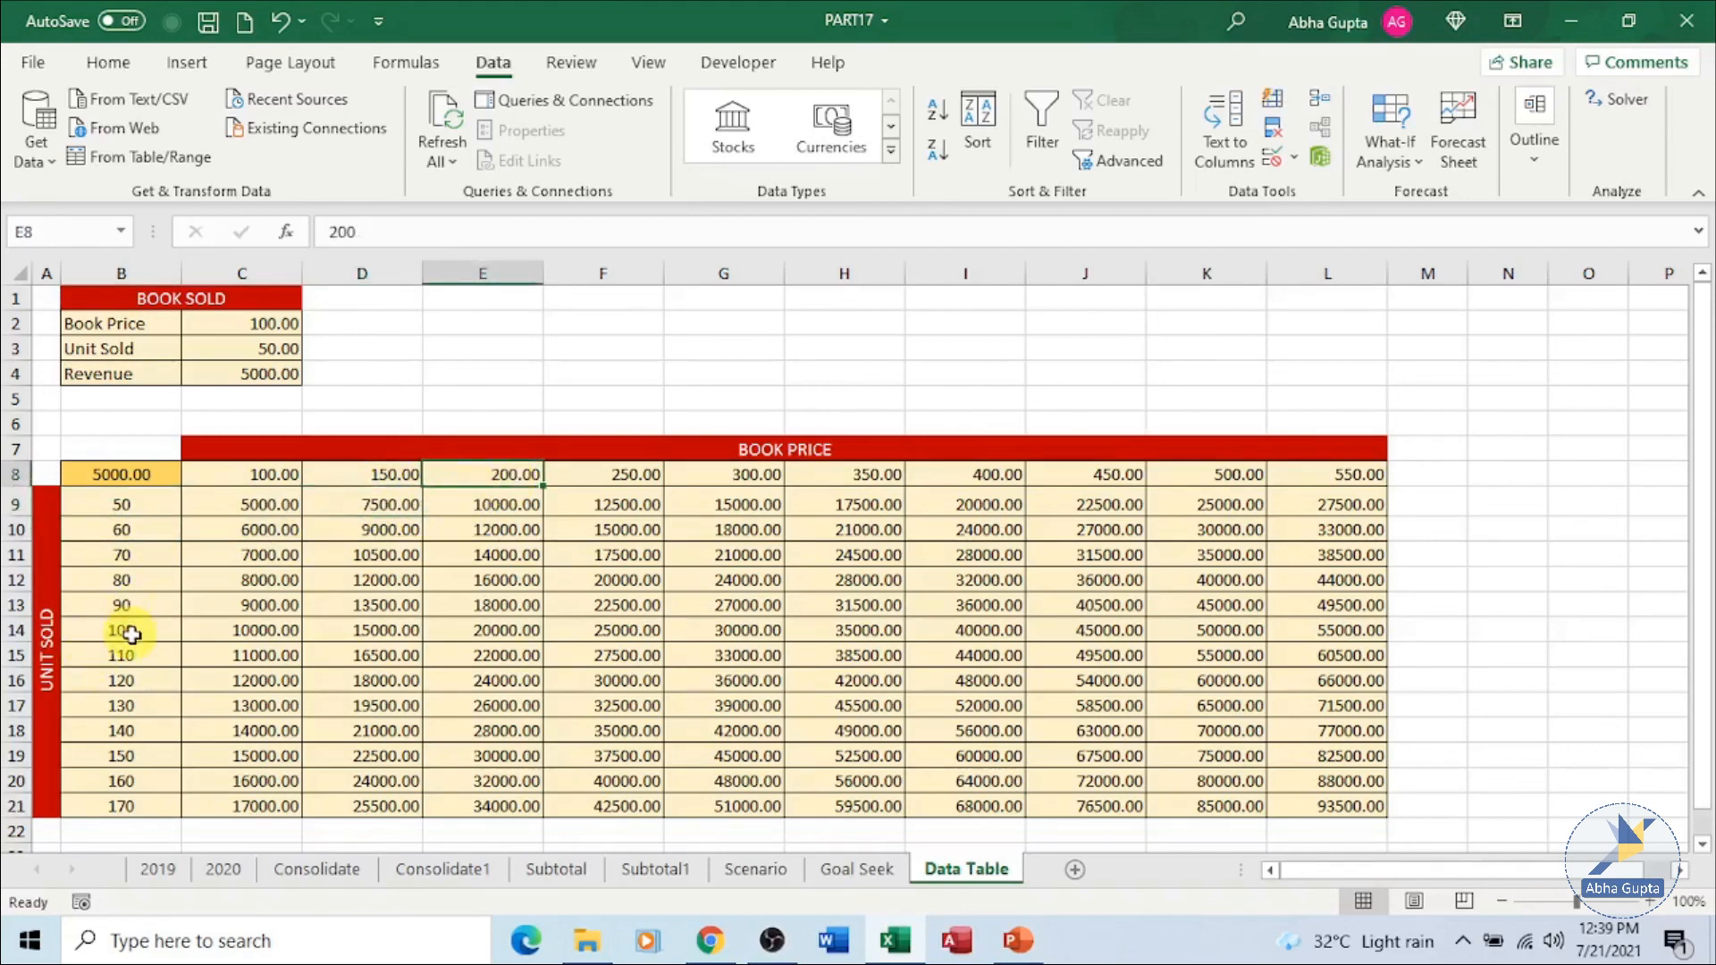
{"action": "left_click", "coordinate": [471, 629]}
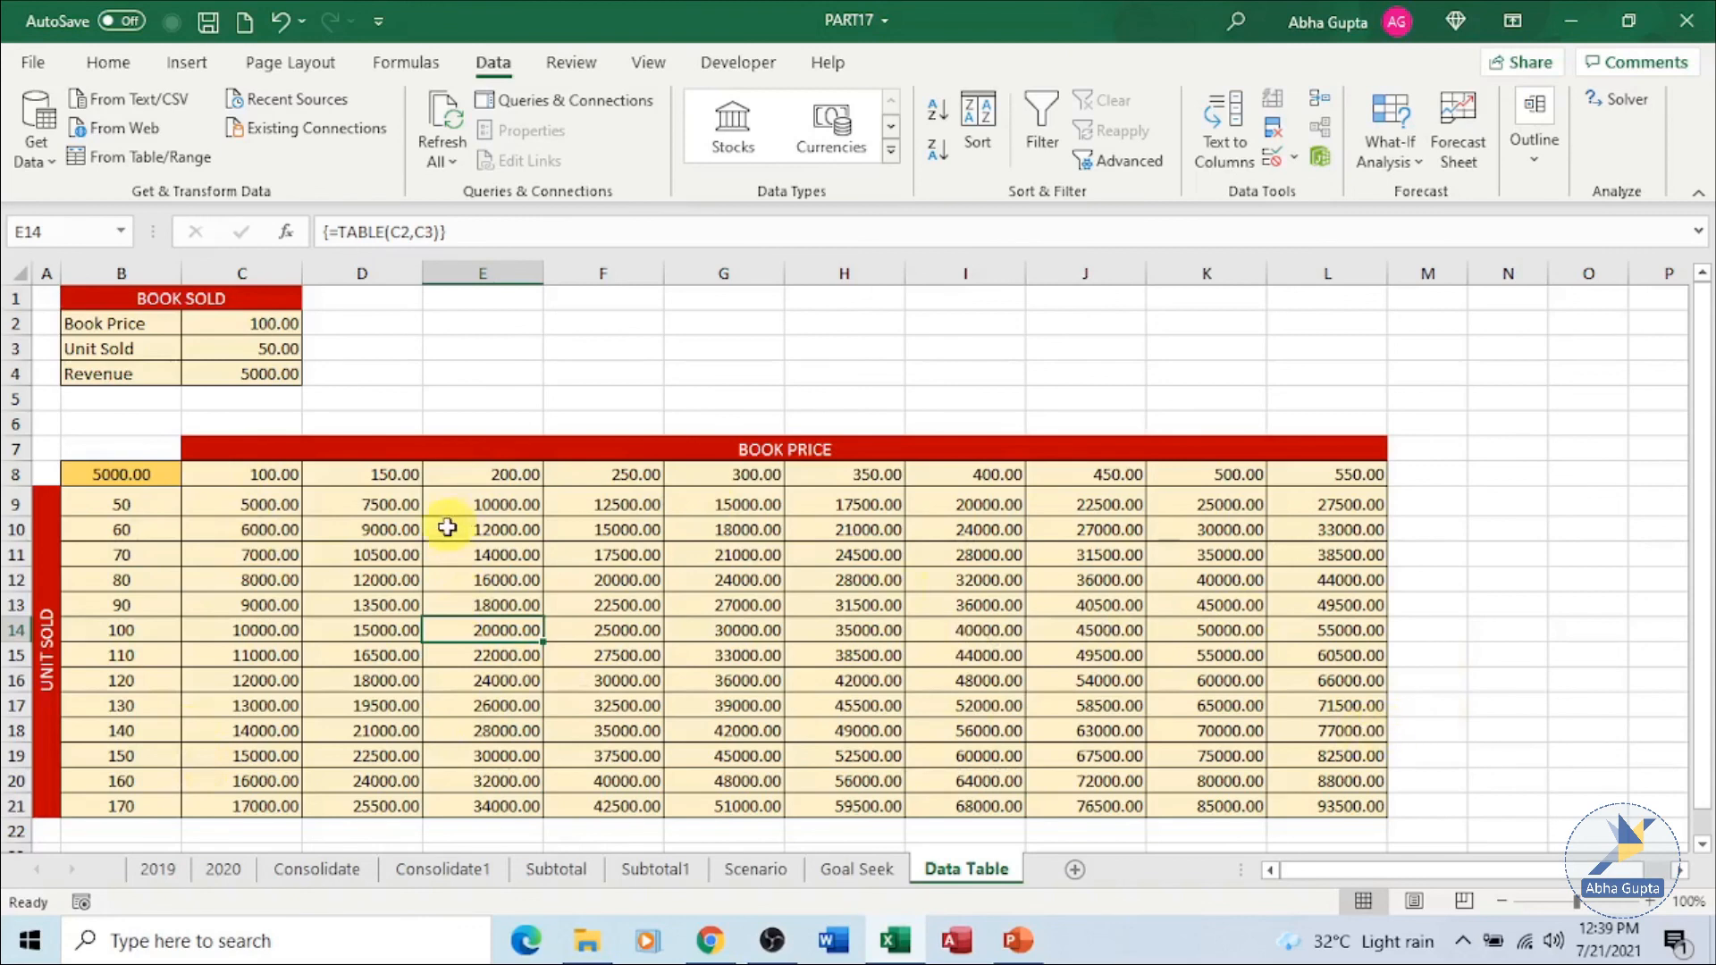
- Set the first book price in the grid, cell C8, to 190
{"action": "left_click", "coordinate": [279, 481]}
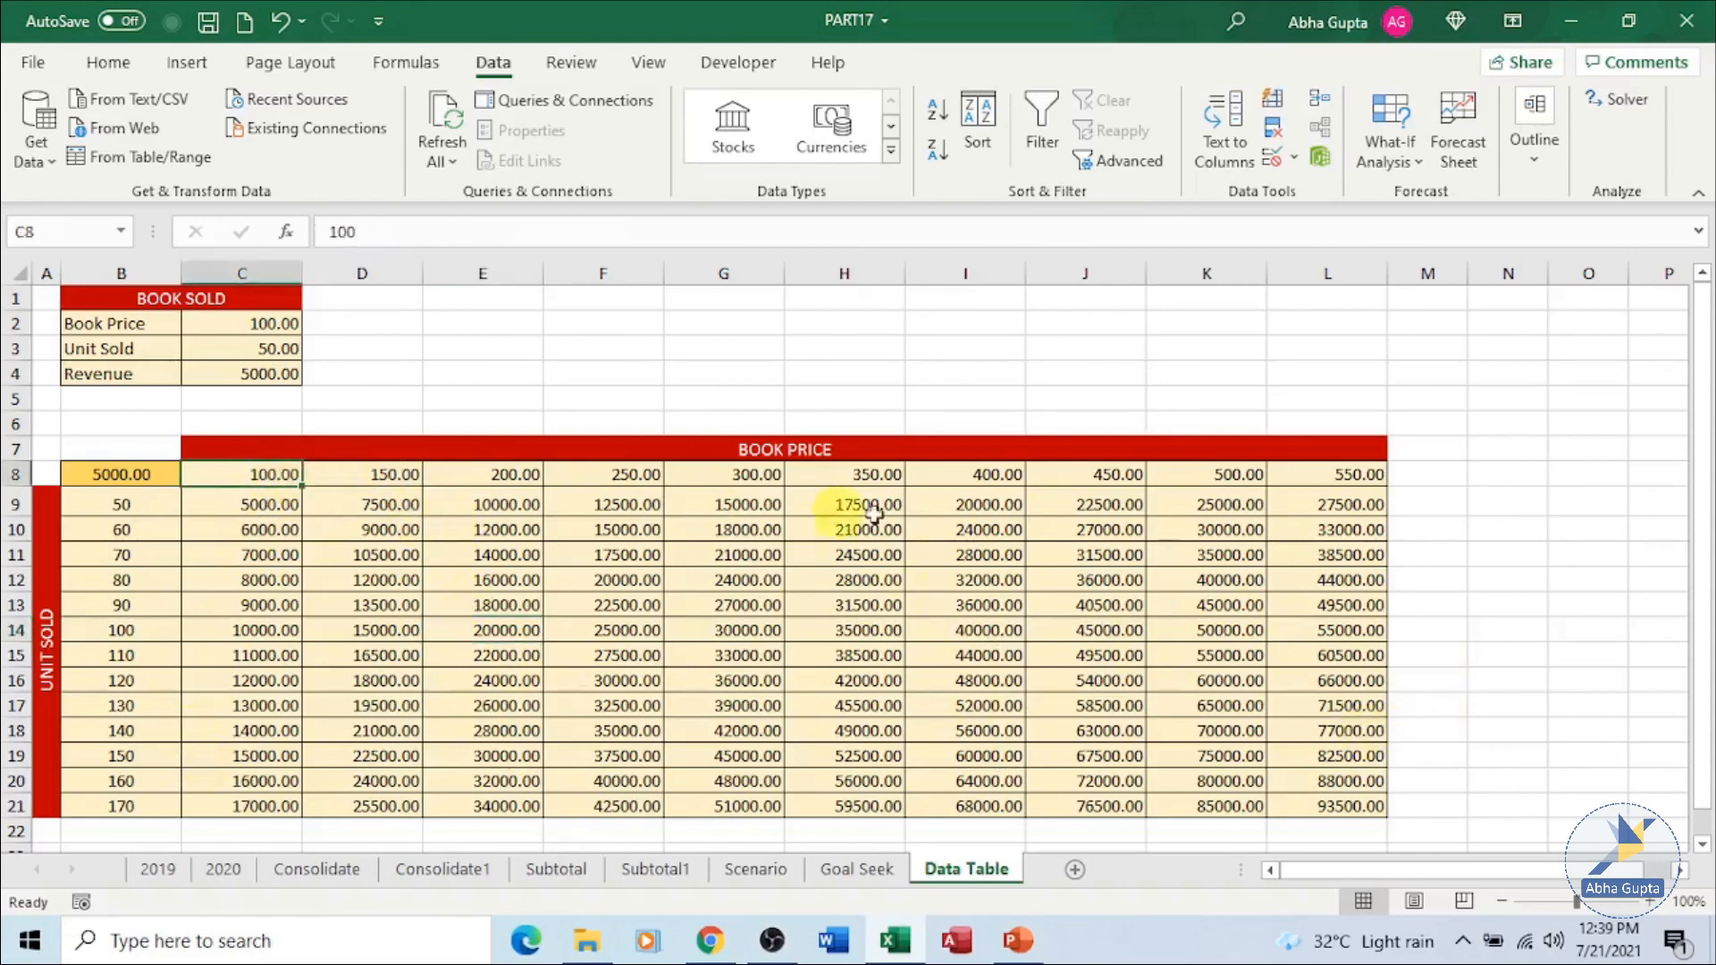
{"action": "type", "text": "2"}
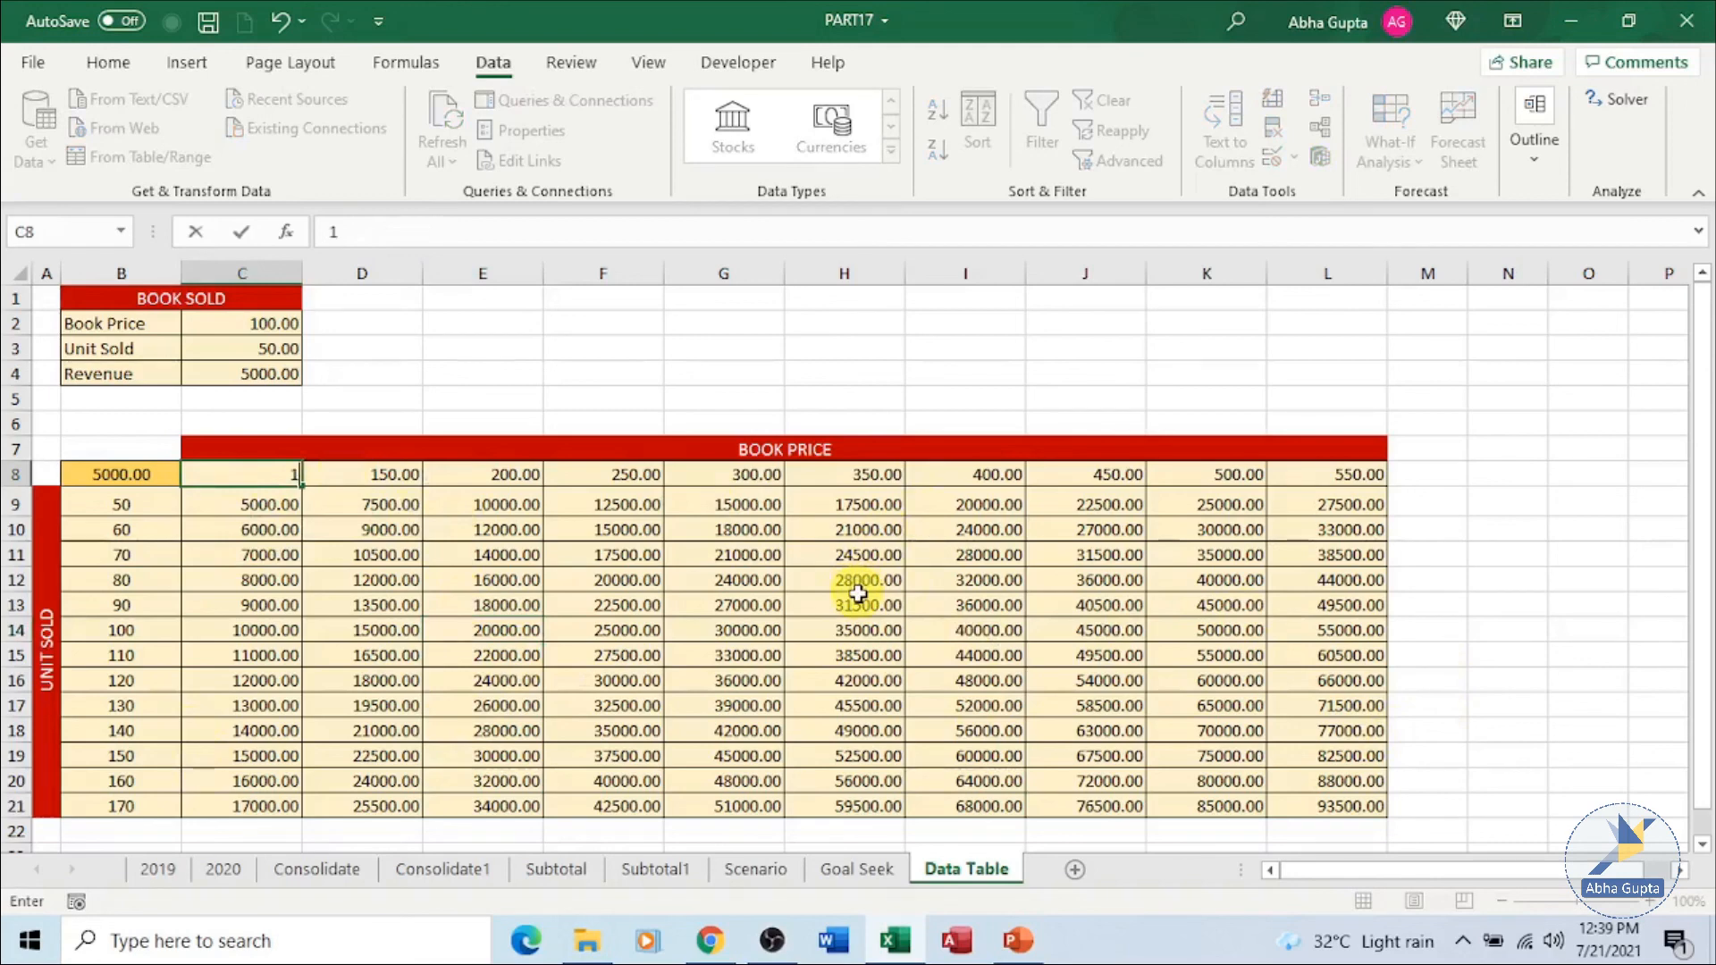
{"action": "key", "text": "Tab"}
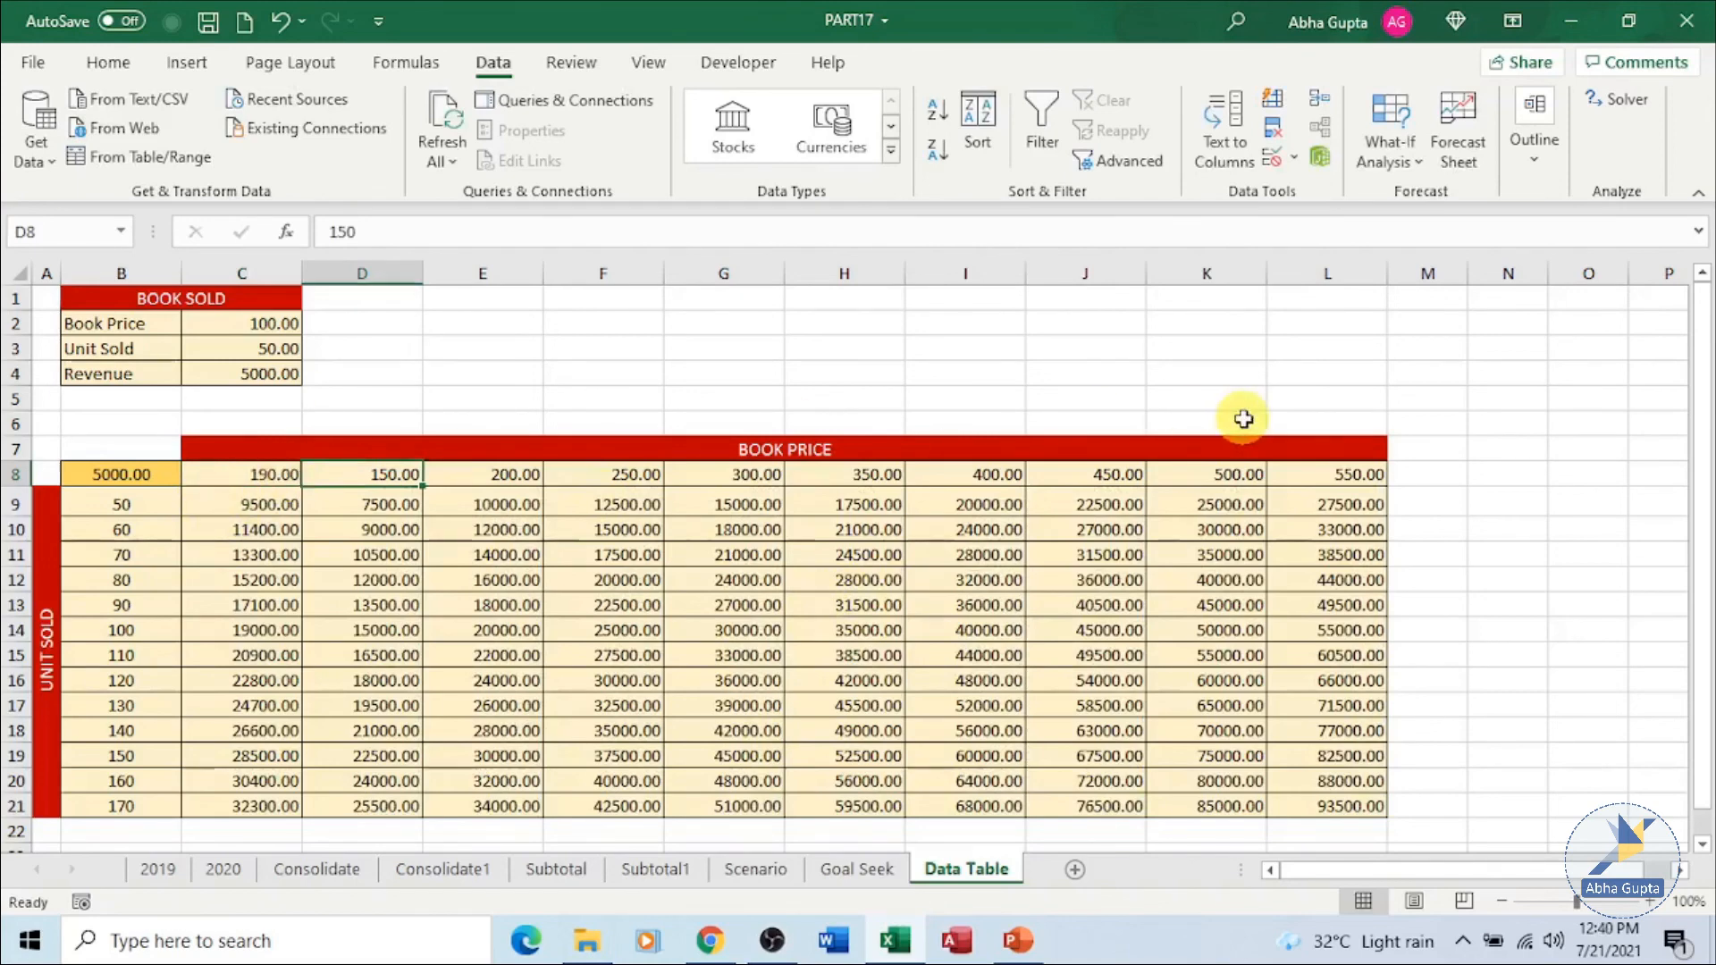
- Set the last book price in the grid, cell L8, to 600
{"action": "left_click", "coordinate": [1225, 474]}
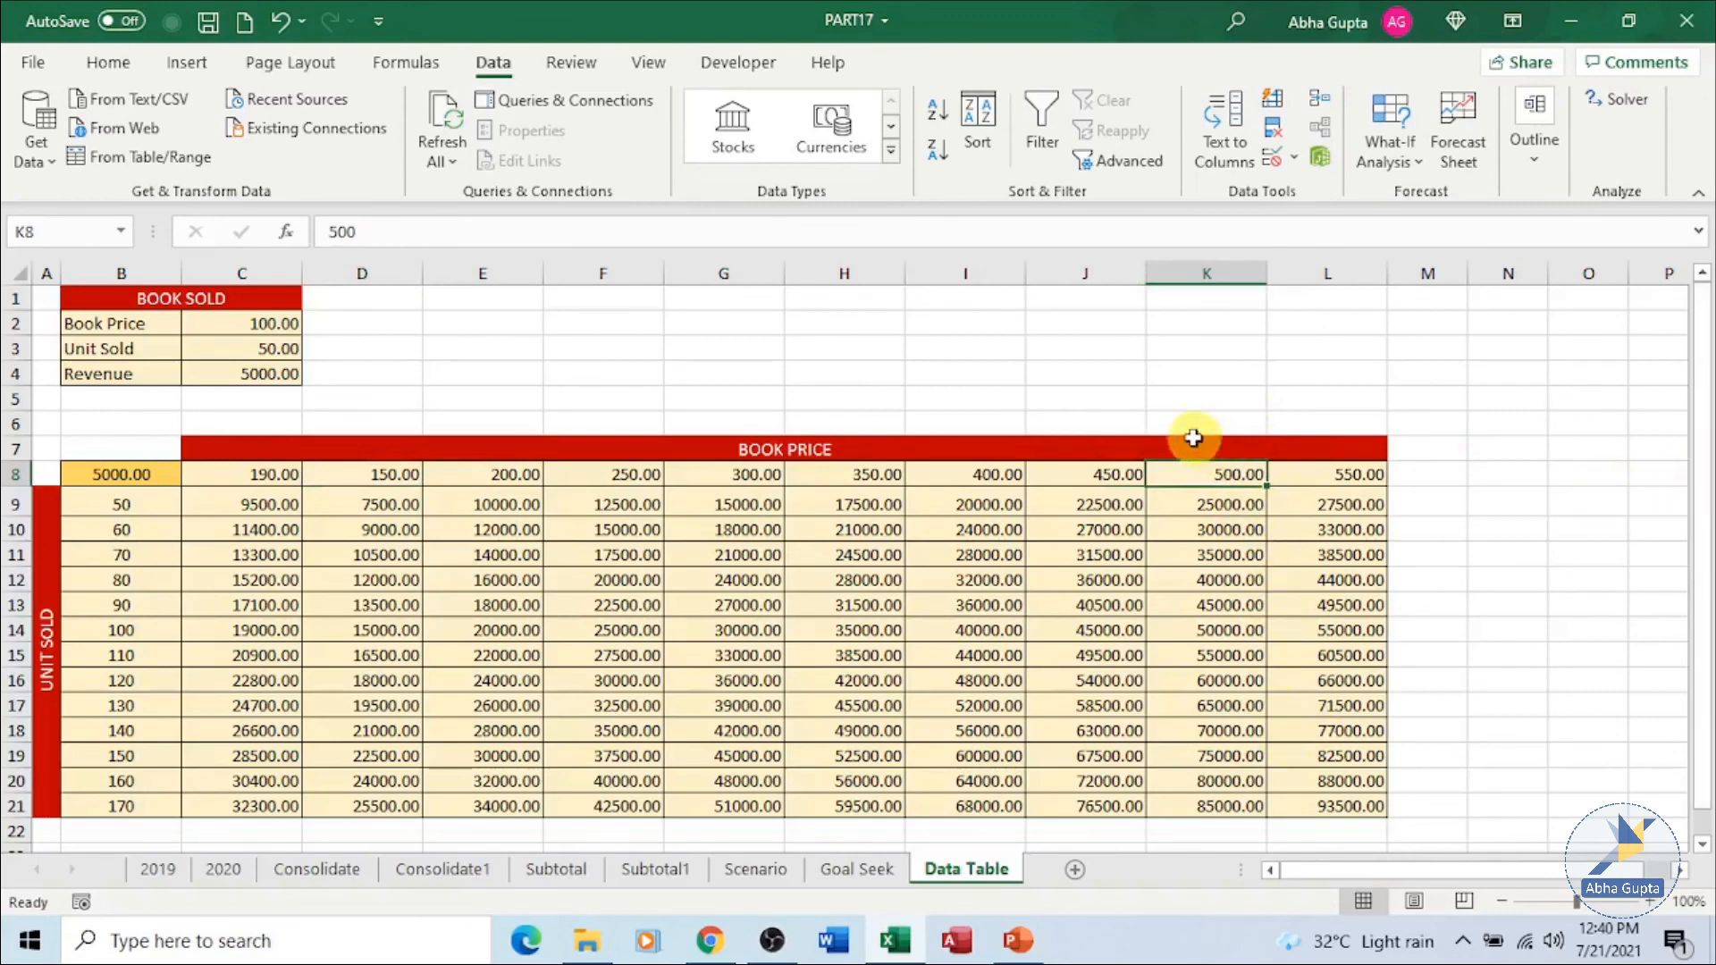
{"action": "left_click", "coordinate": [1323, 474]}
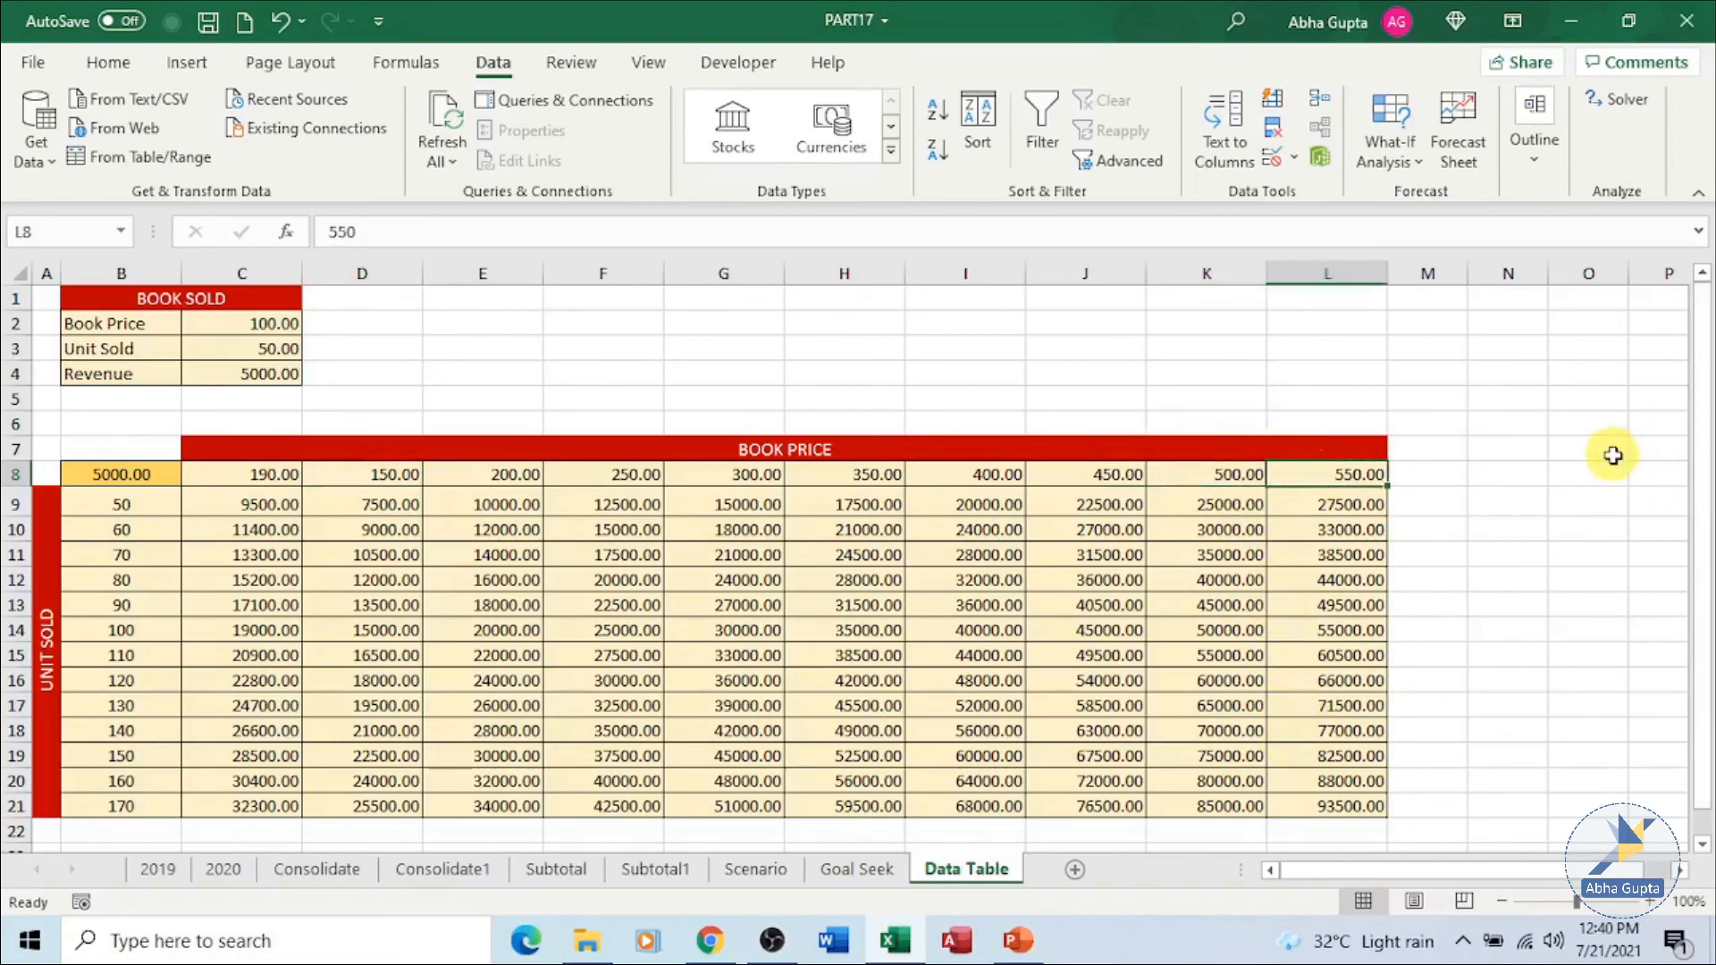
{"action": "type", "text": "6-"}
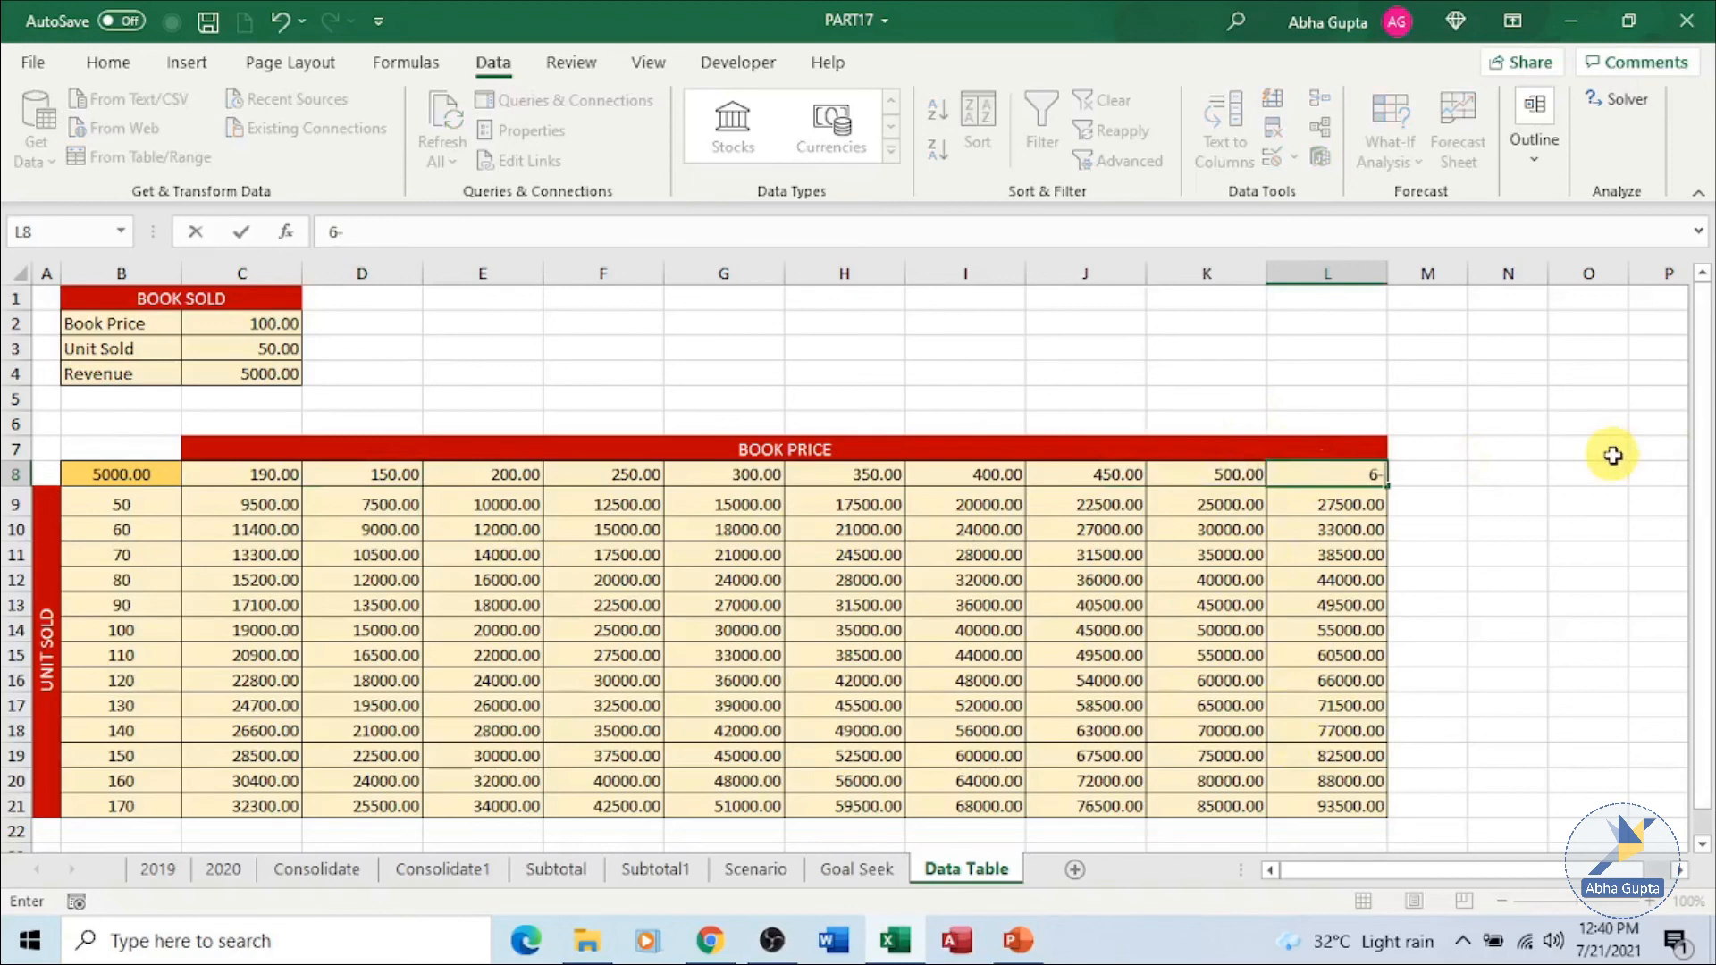
{"action": "key", "text": "BackSpace"}
{"action": "type", "text": "00"}
{"action": "key", "text": "Tab"}
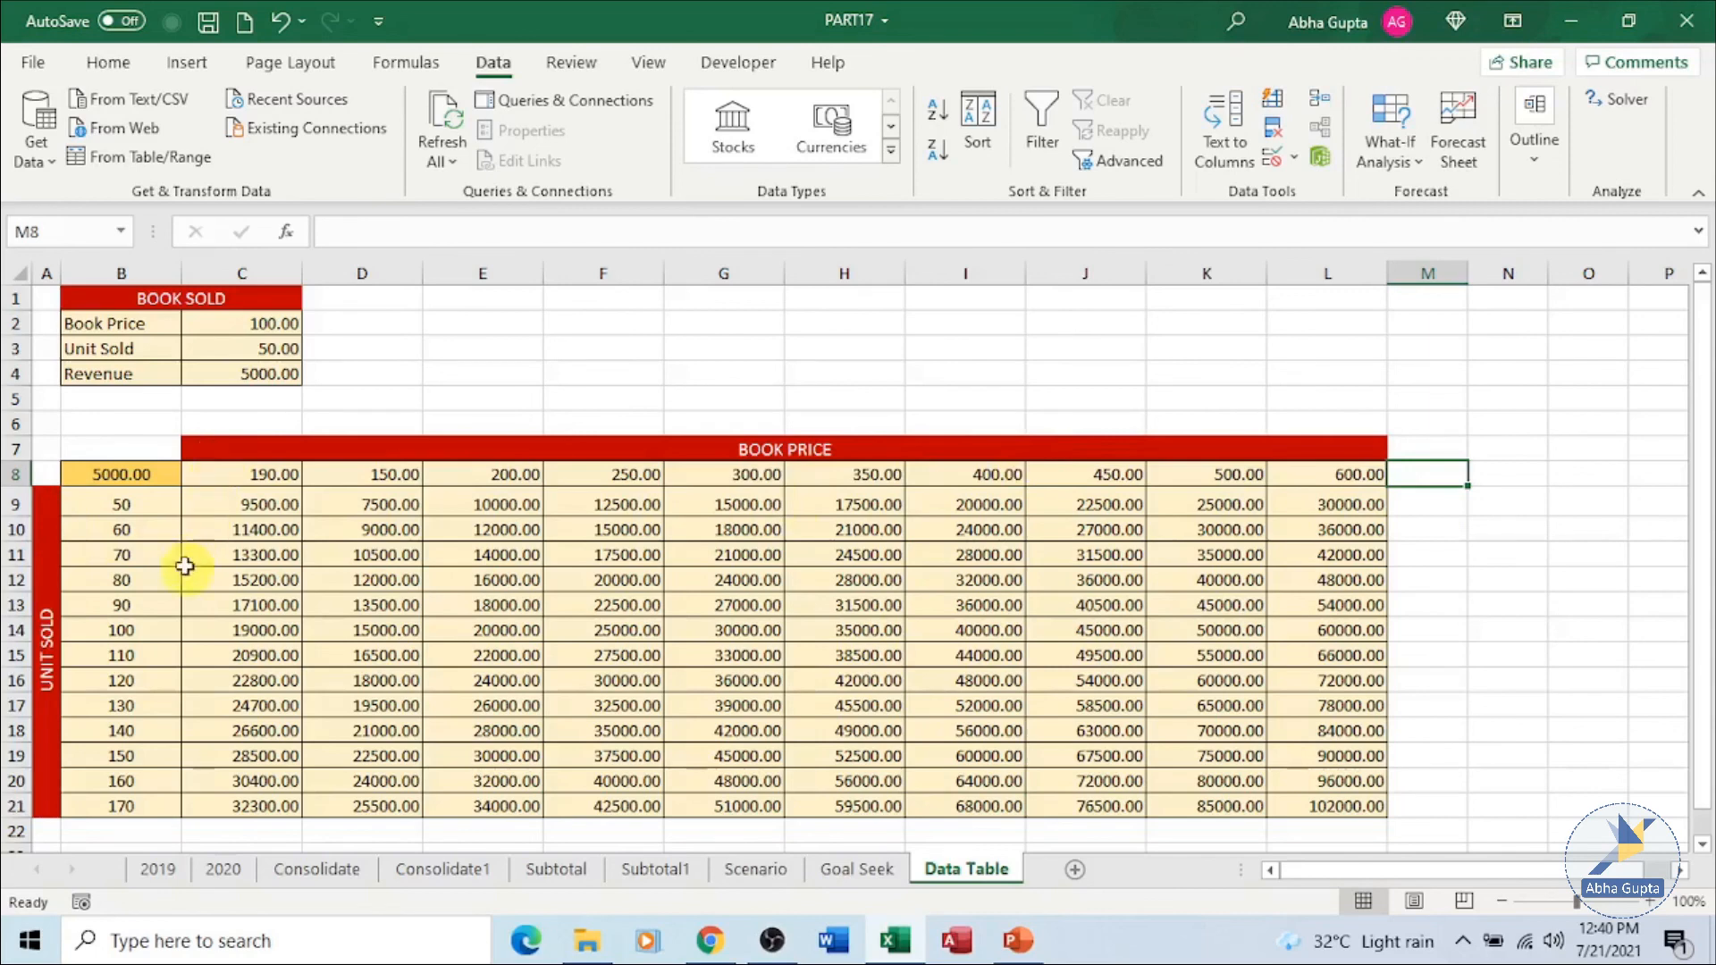
- Set the last unit sold value in the grid, cell B21, to 200
{"action": "left_click", "coordinate": [143, 807]}
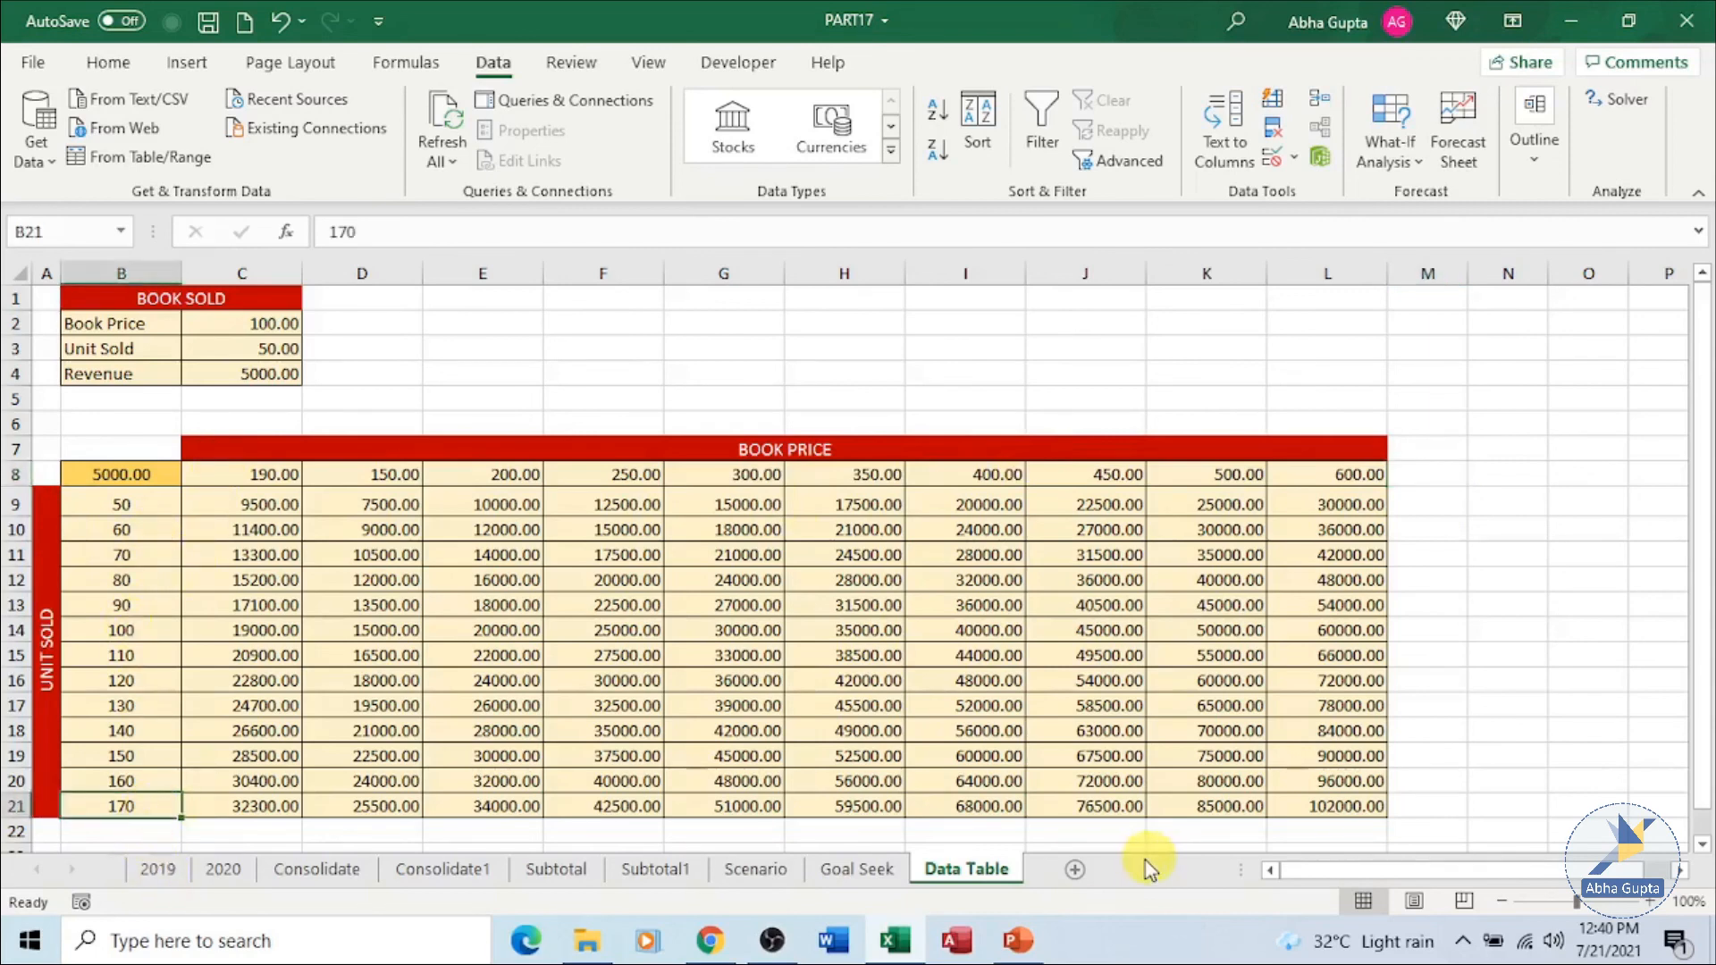
{"action": "type", "text": "200"}
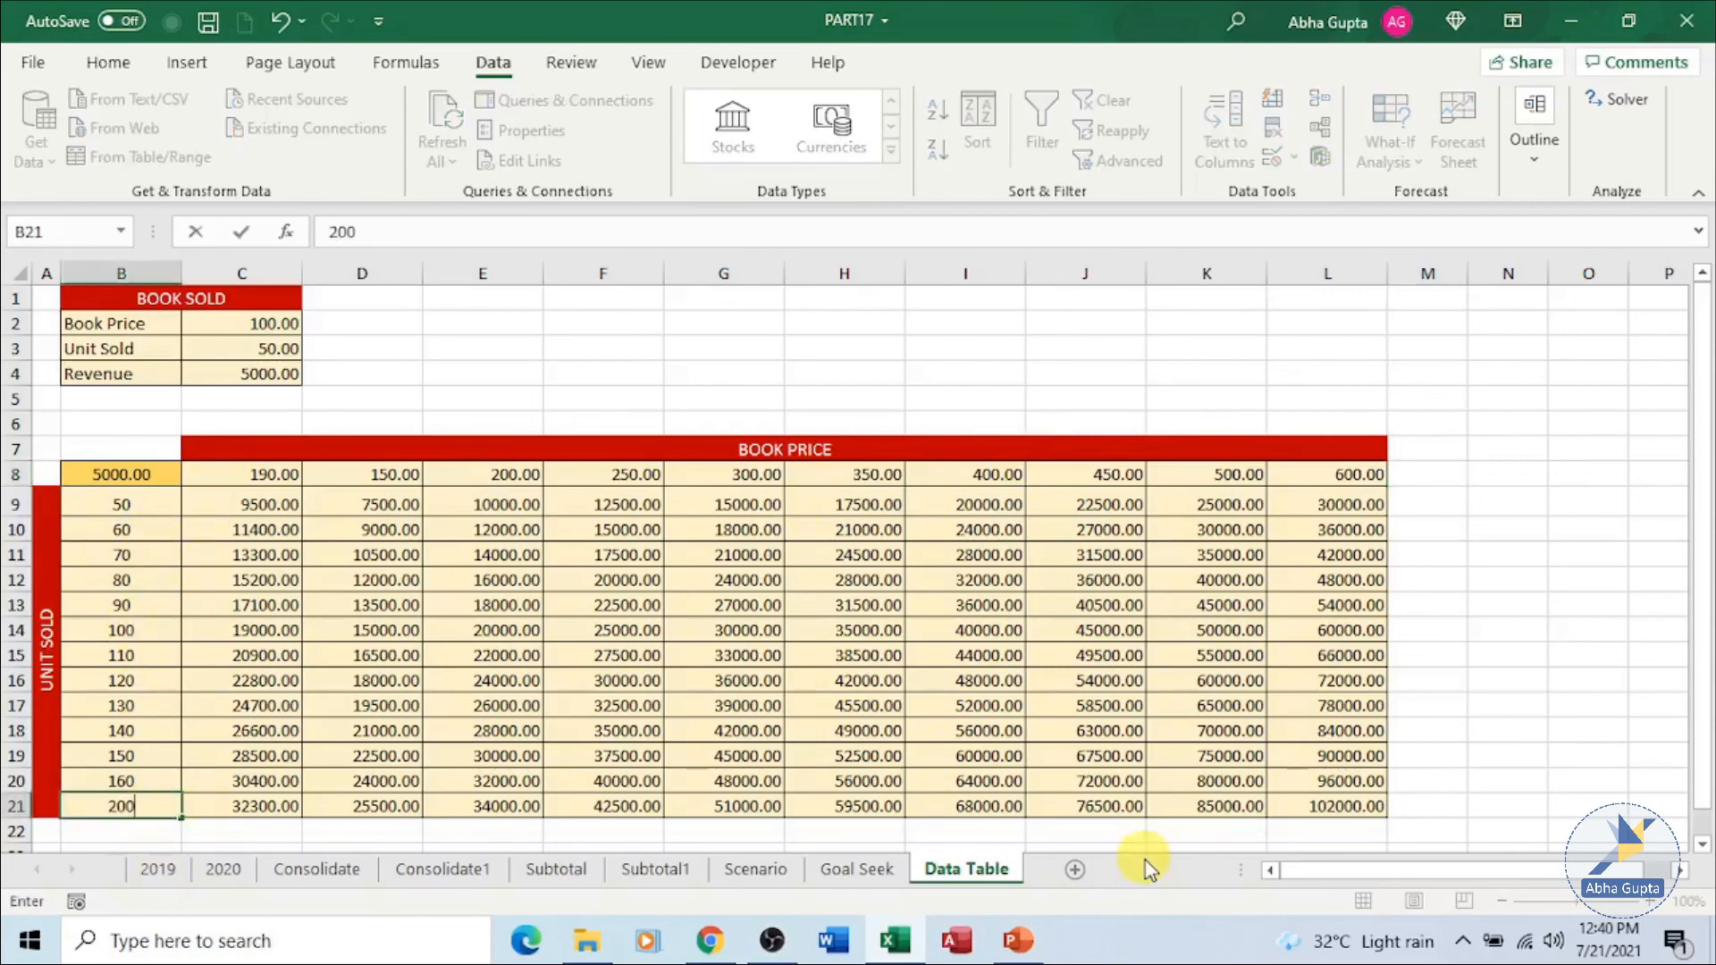
{"action": "key", "text": "Return"}
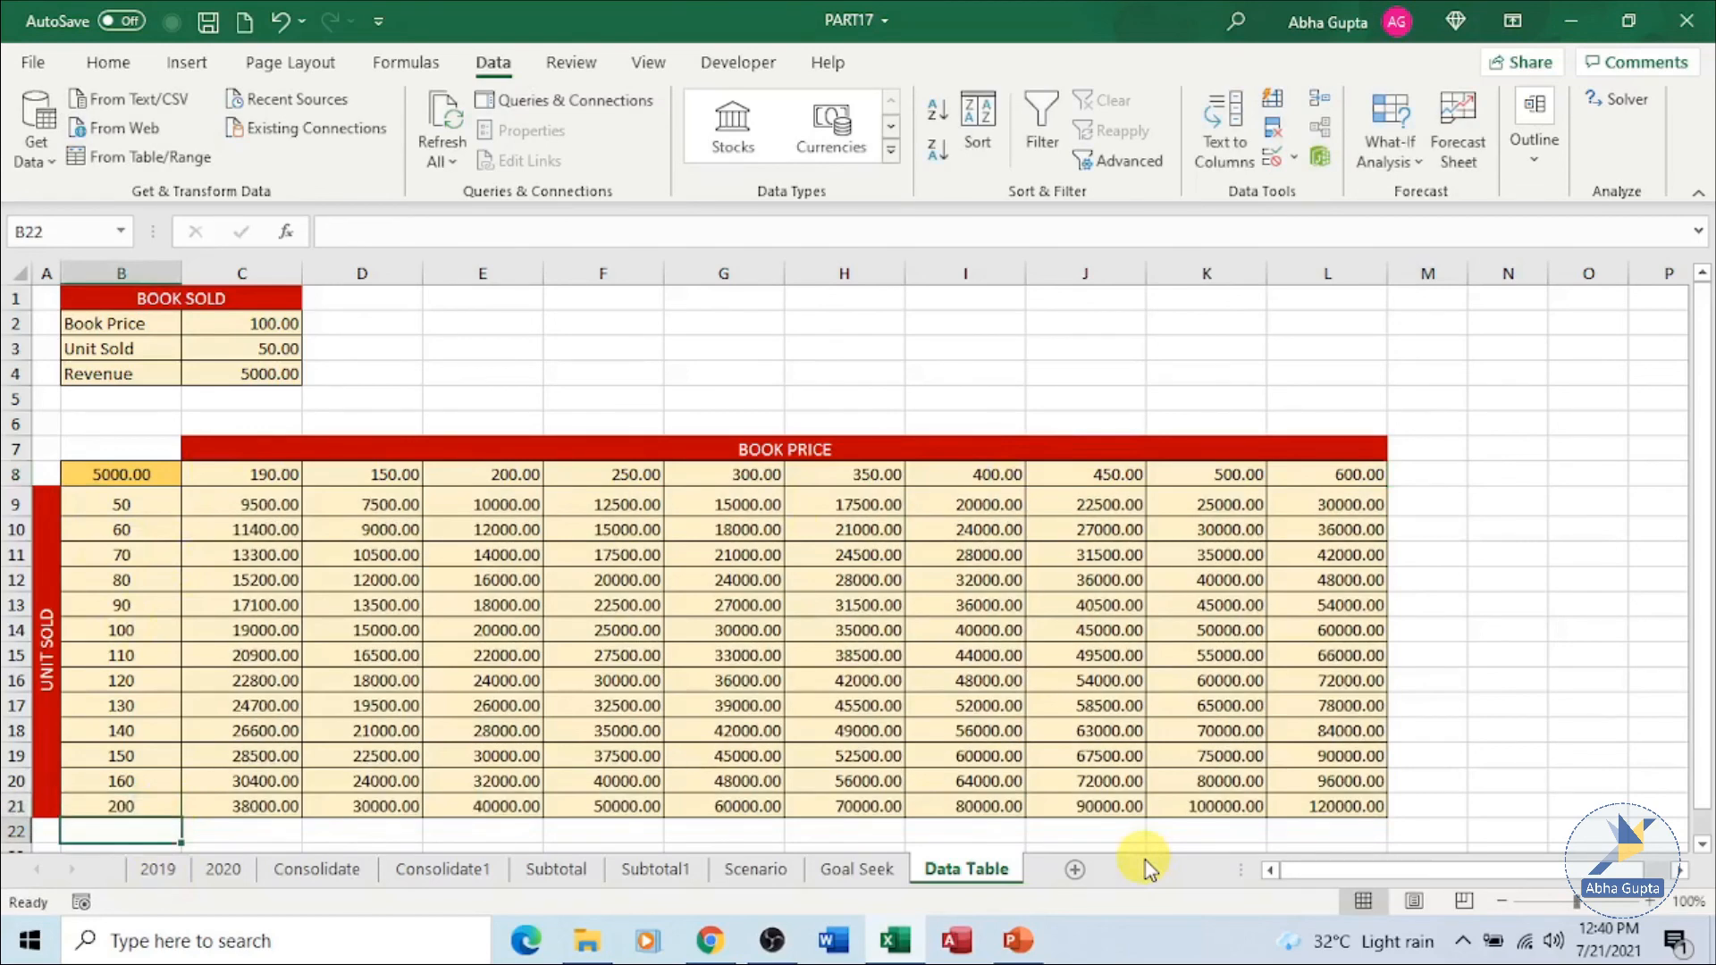